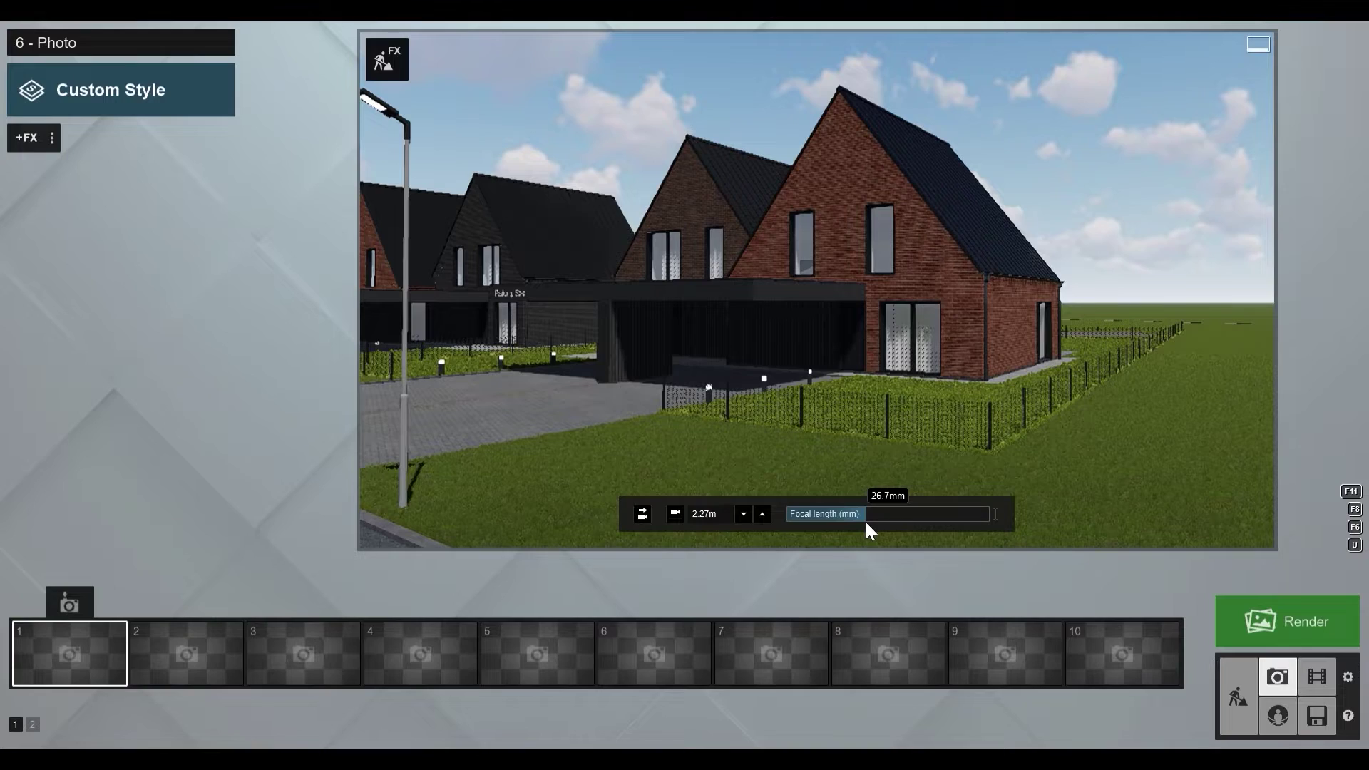
Step: Set the camera's focal length to about 26.7 mm and move the viewpoint along the street to the other side of the houses
drag(866, 520, 864, 519)
key(a)
right_drag(817, 290, 945, 286)
key(a)
key(s)
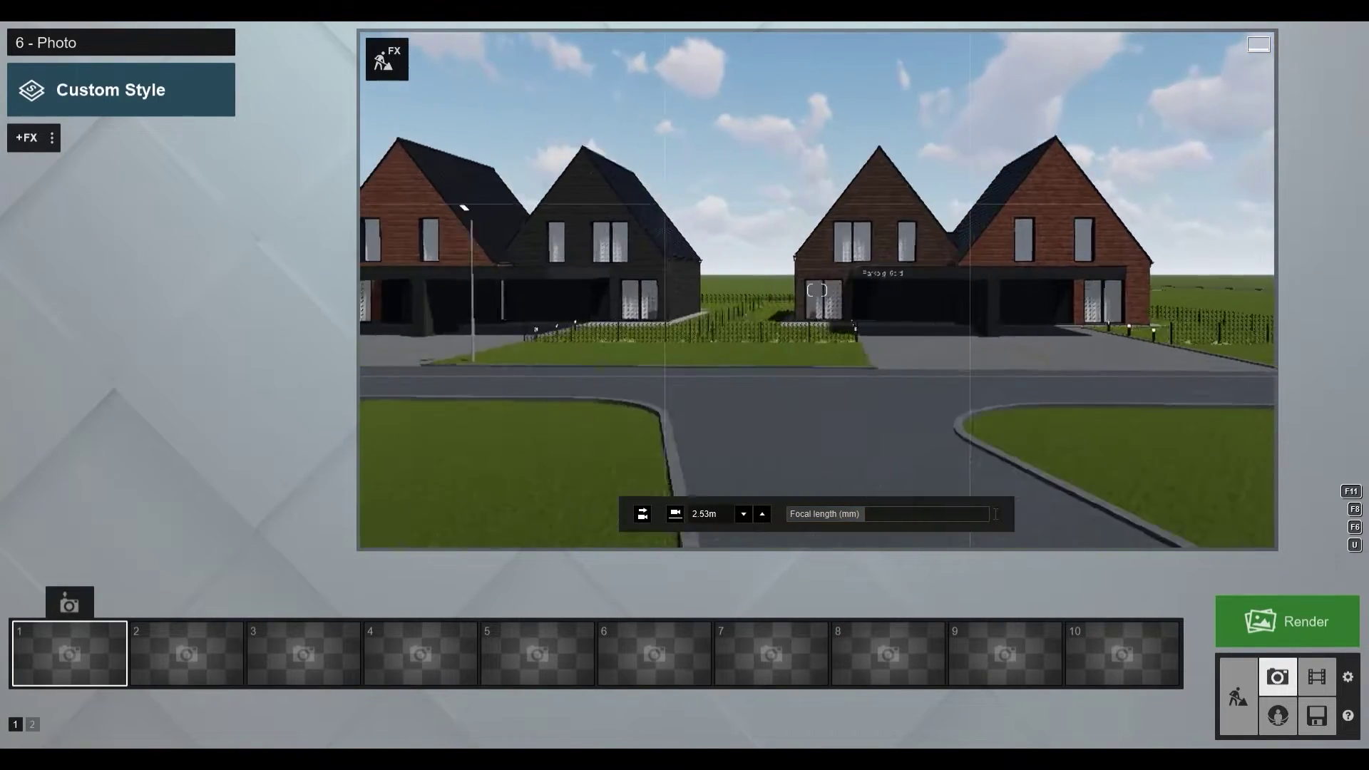
key(a)
right_drag(817, 290, 769, 249)
key(a)
key(a)
key(e)
key(d)
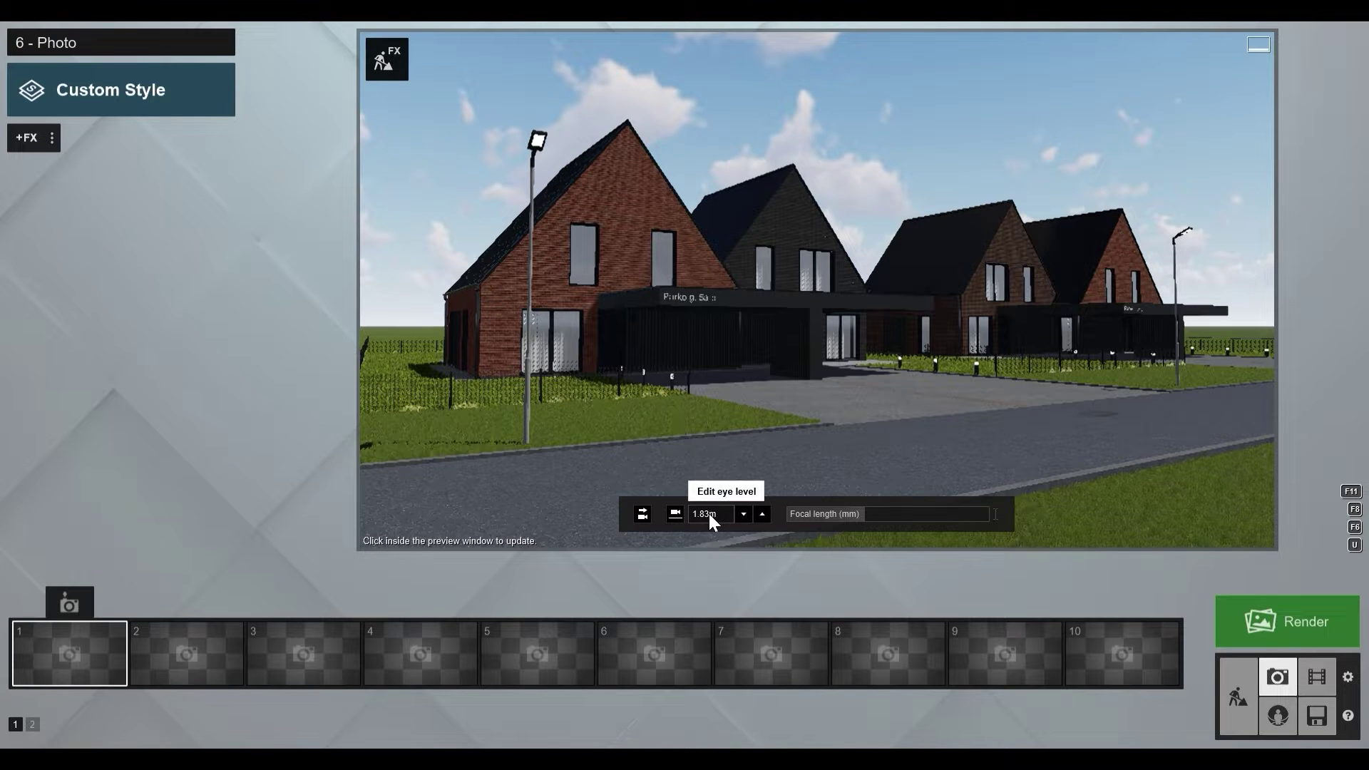
Step: Frame all the houses from the street at an eye level of about 2.03 m and store the view in photo slot 1
mouse_move(813, 370)
right_down()
mouse_move(870, 367)
mouse_move(822, 359)
mouse_move(843, 365)
mouse_move(833, 362)
right_up()
key(w)
key(q)
key(w)
key(a)
key(w)
key(w)
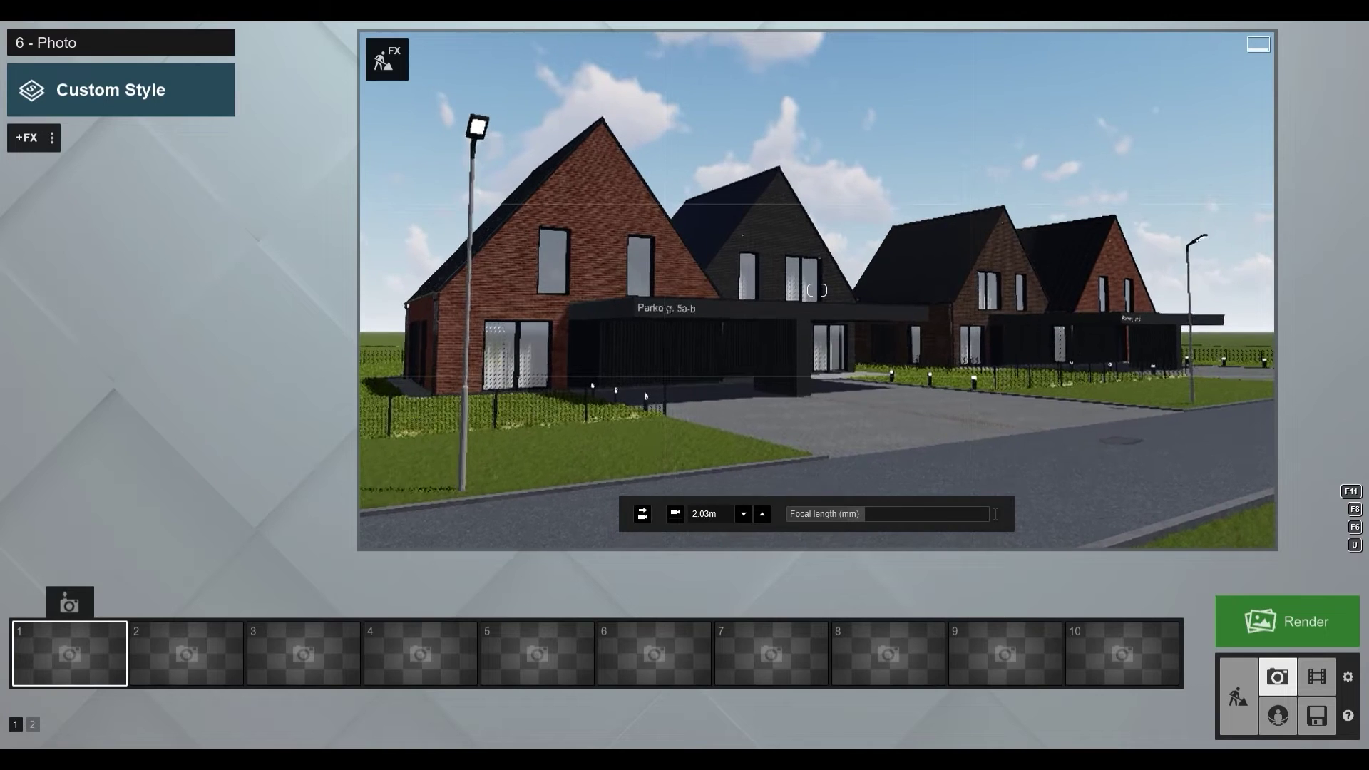
key(w)
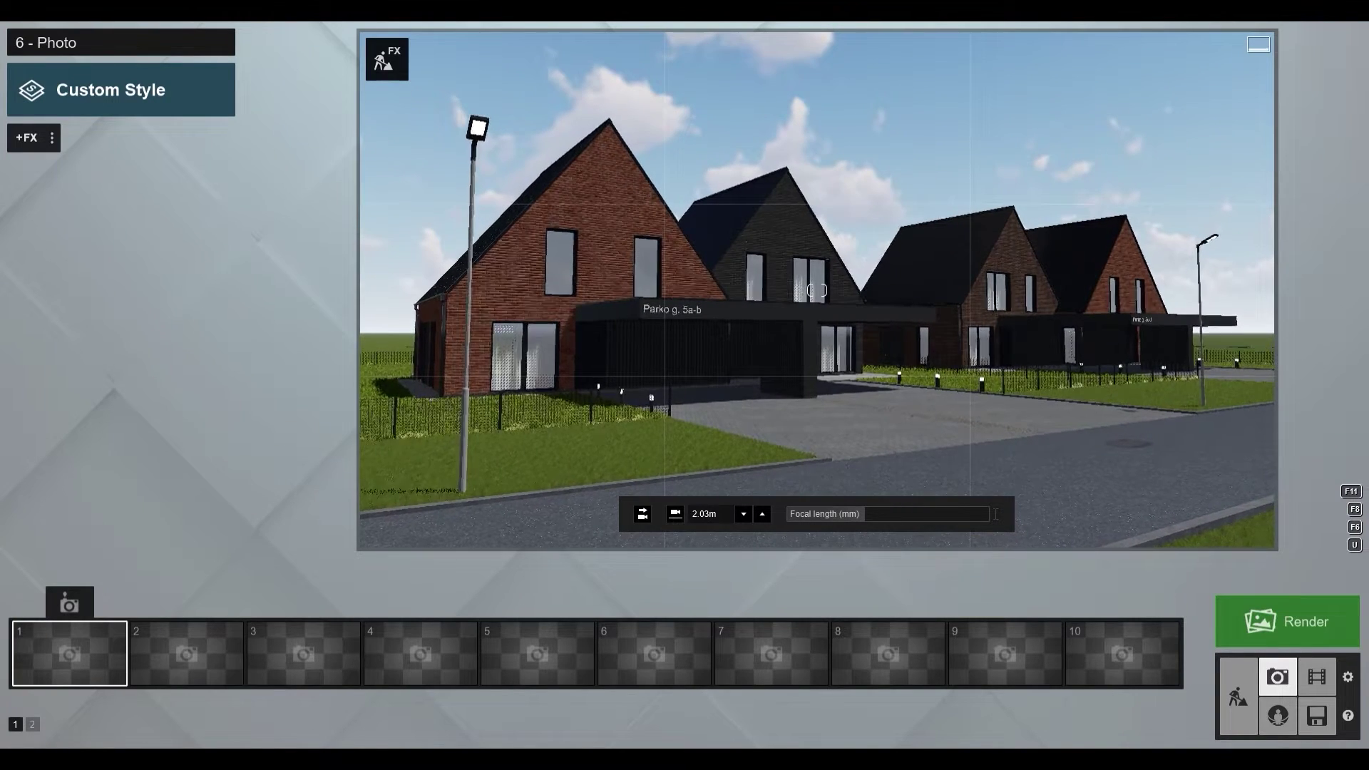
key(s)
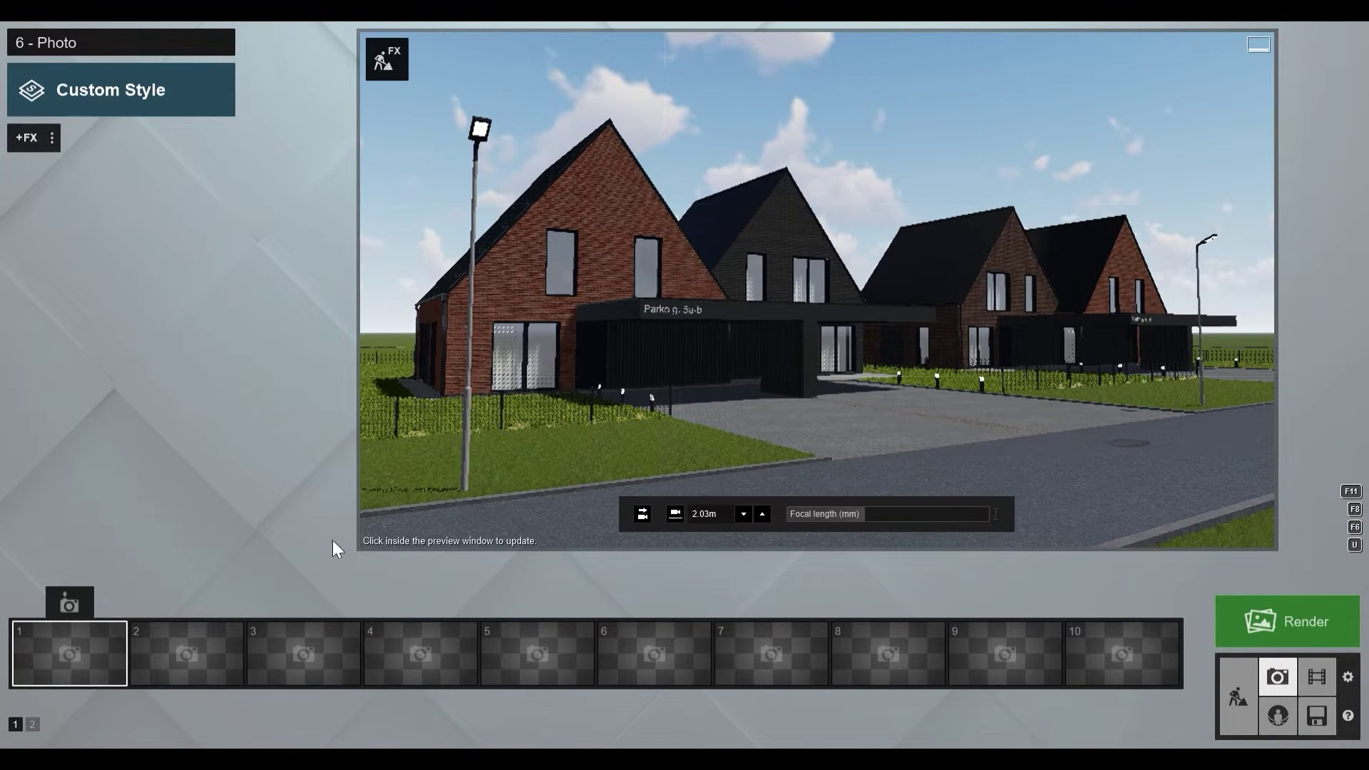
click(67, 608)
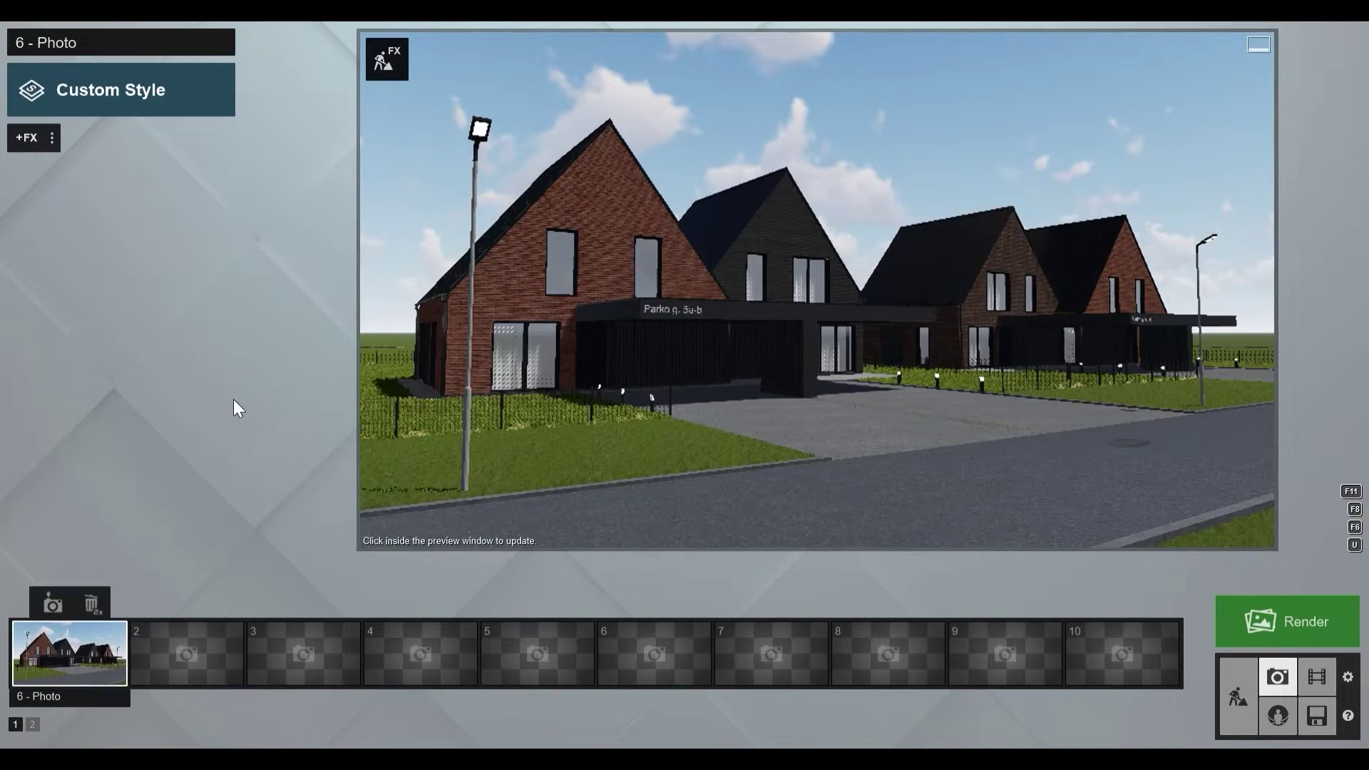
Step: Return to build mode and start placing Grey Alder 001 trees beside the path behind the pond
click(1235, 712)
key(w)
key(q)
right_drag(1039, 566, 837, 431)
click(274, 677)
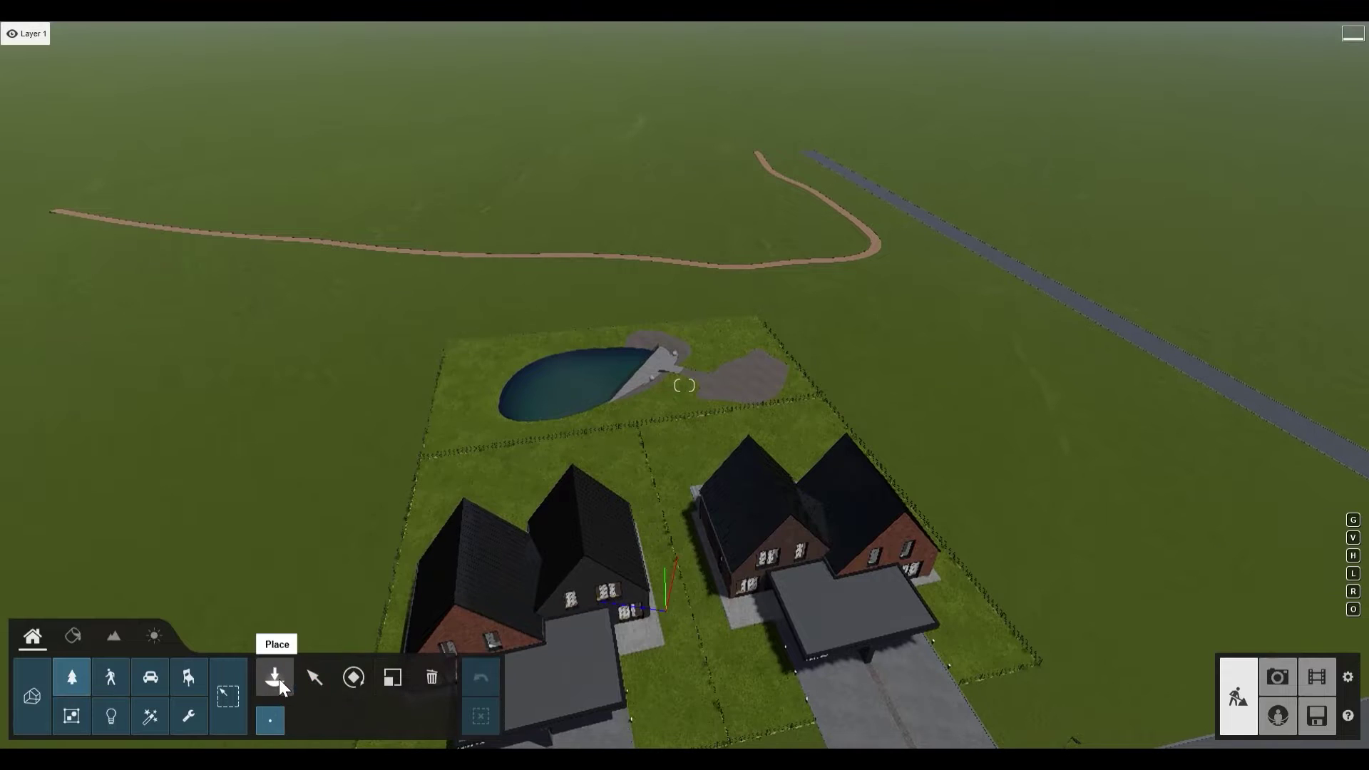
click(72, 677)
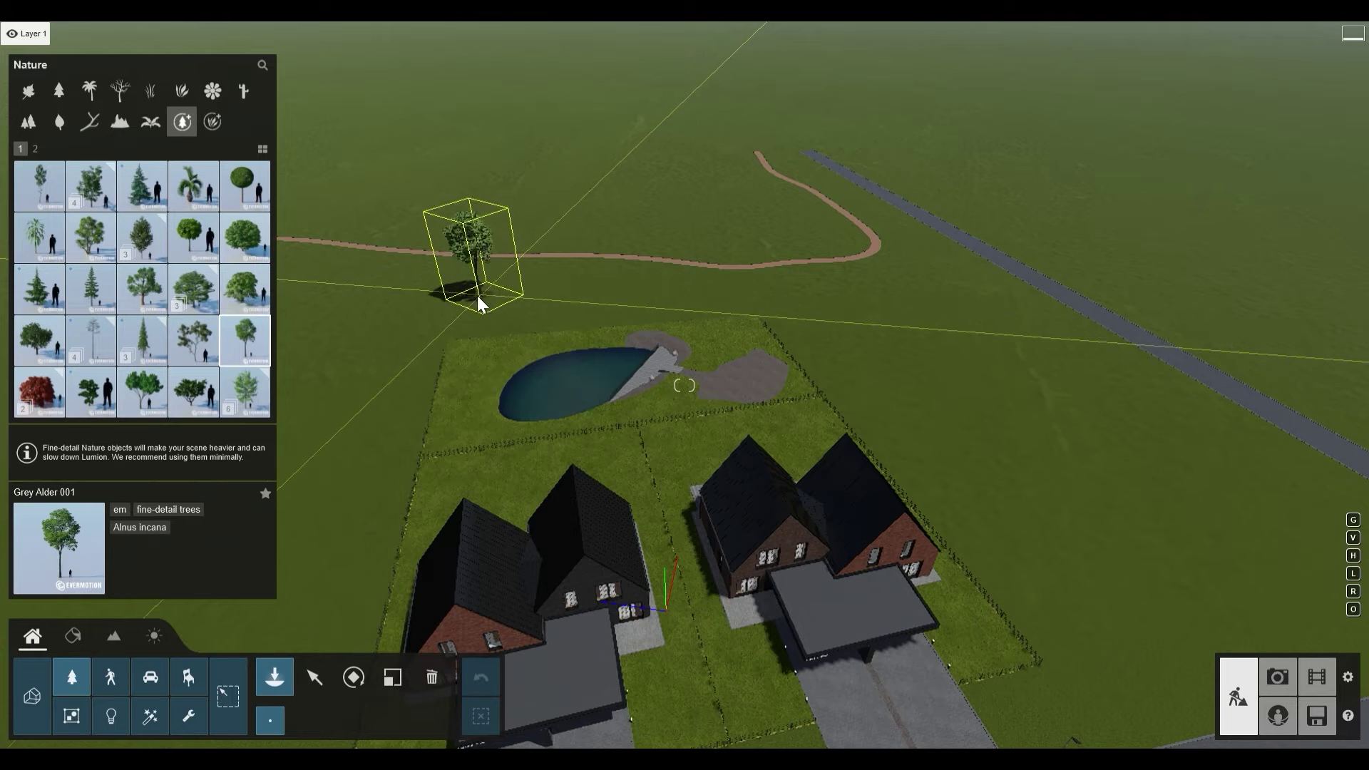
click(433, 303)
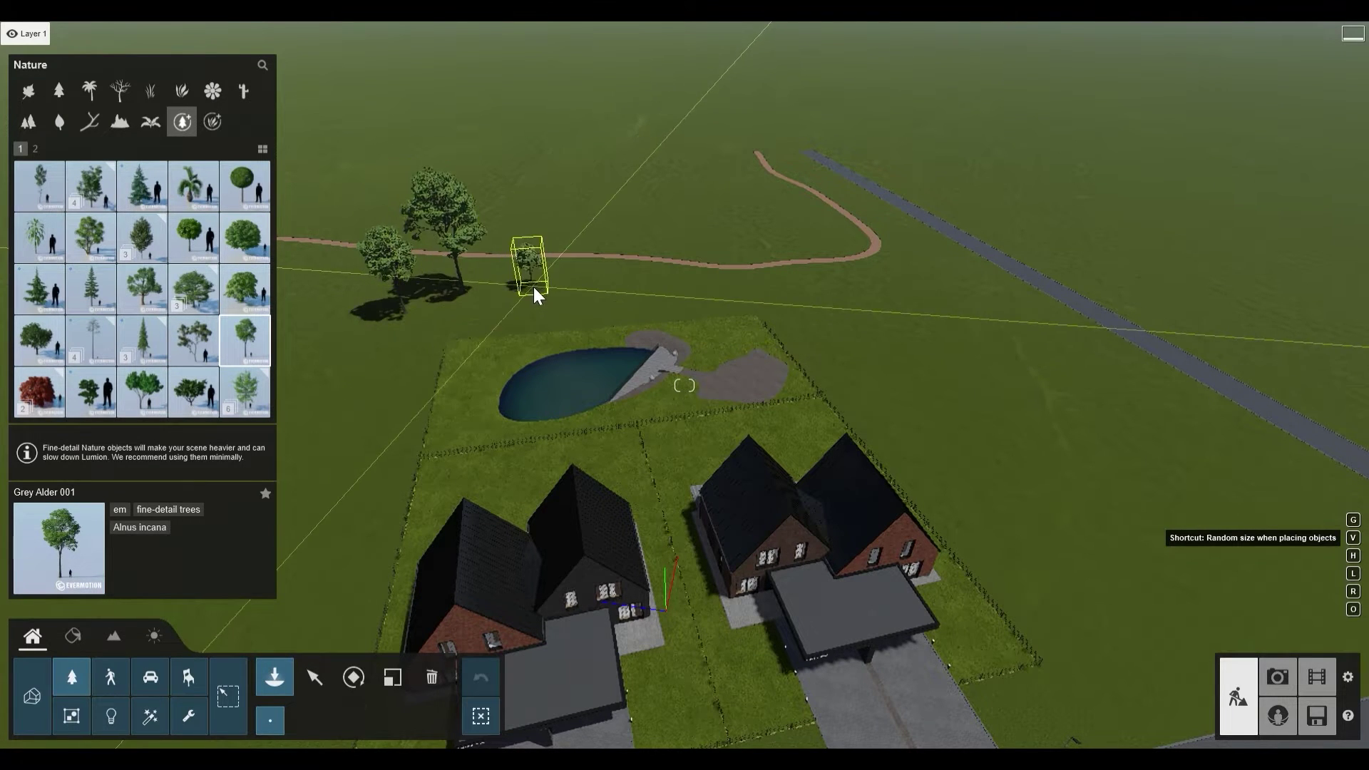
Step: Scatter more randomly sized Grey Alder 001 trees along the path and around the pond behind the houses
click(661, 229)
click(734, 234)
click(823, 319)
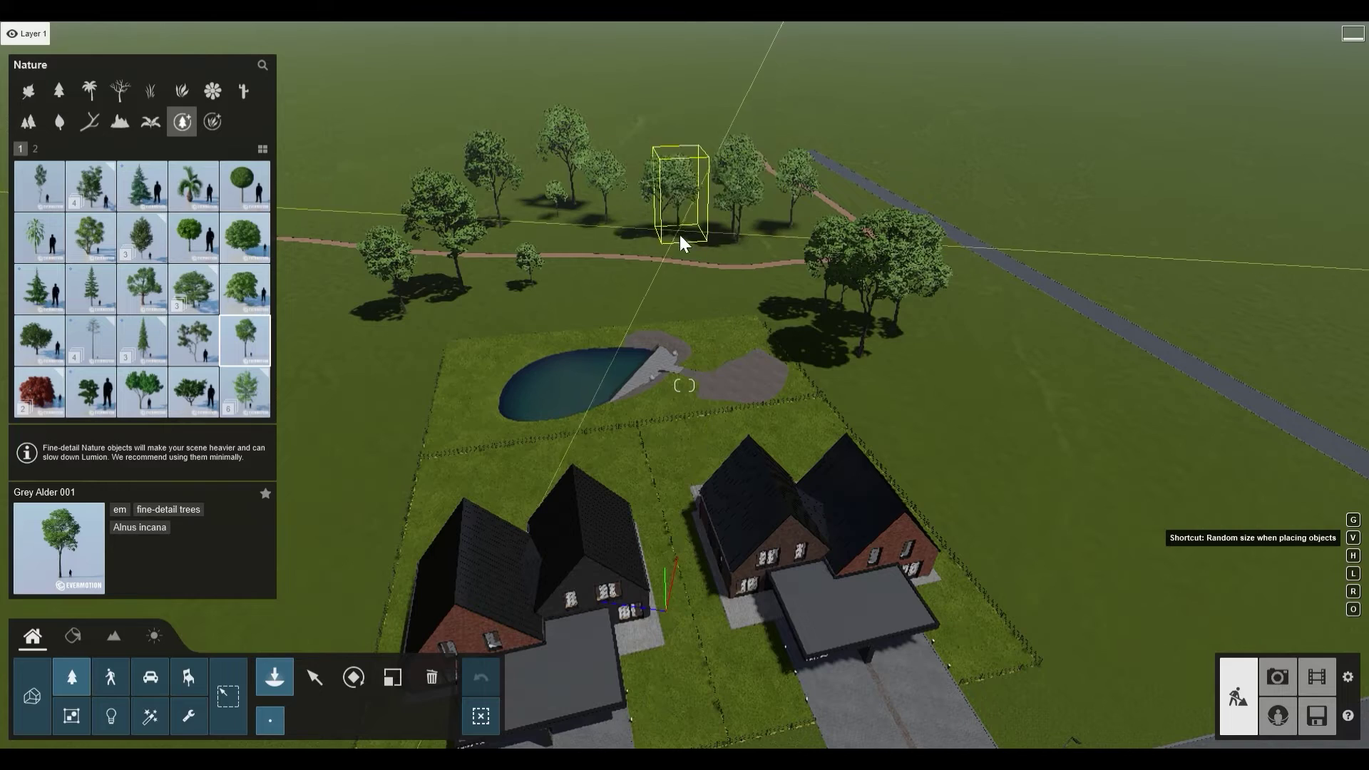
click(818, 348)
click(474, 344)
click(385, 357)
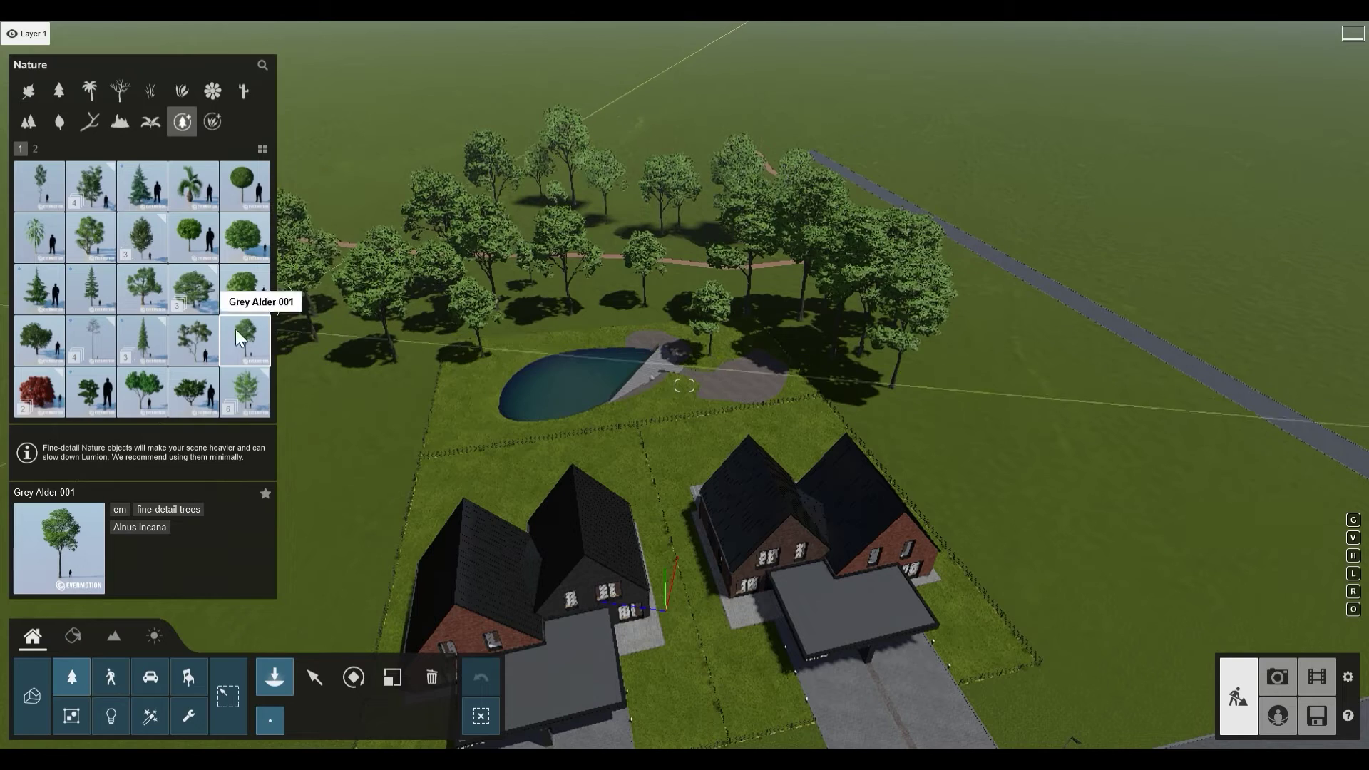
Step: Add randomly sized European beech 002 trees among the alders behind the houses and check them in the saved photo view
click(193, 289)
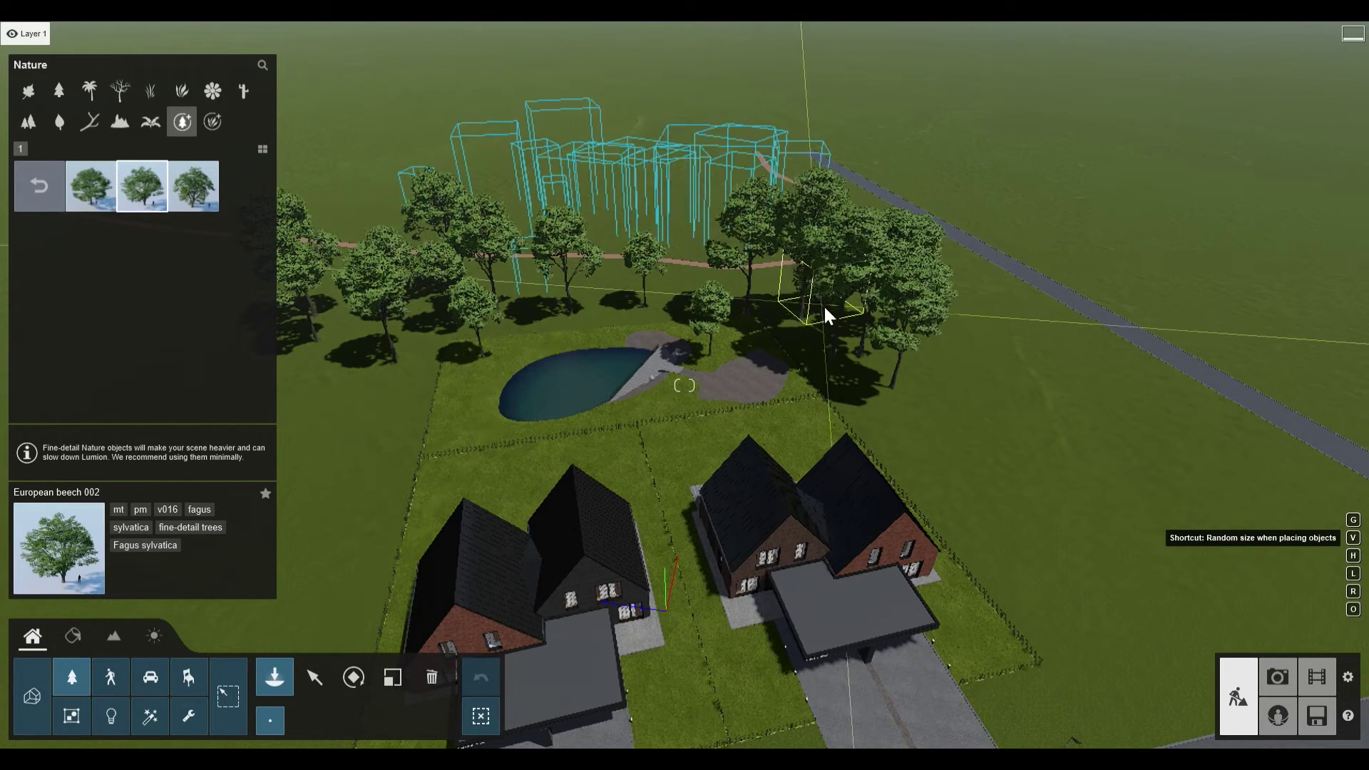
click(951, 421)
click(904, 349)
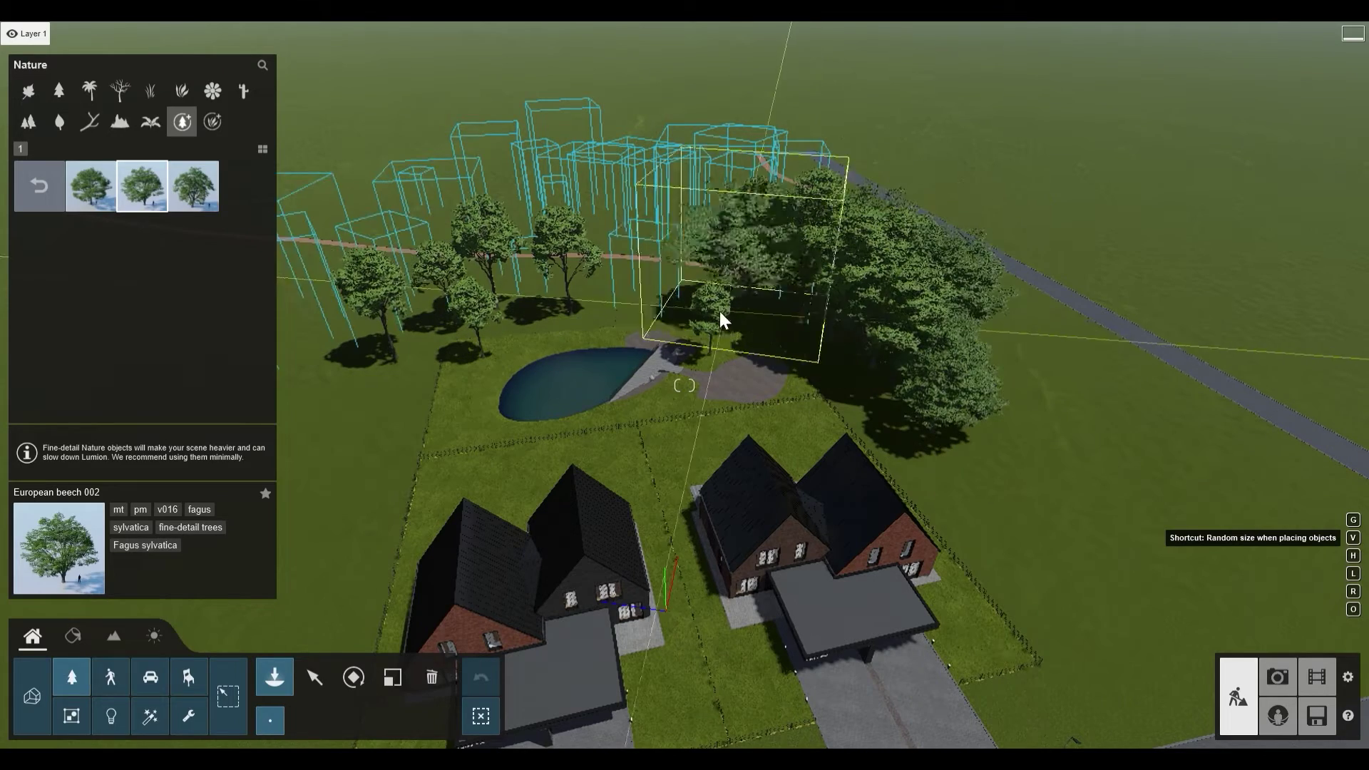
click(722, 320)
click(570, 305)
click(480, 305)
click(378, 351)
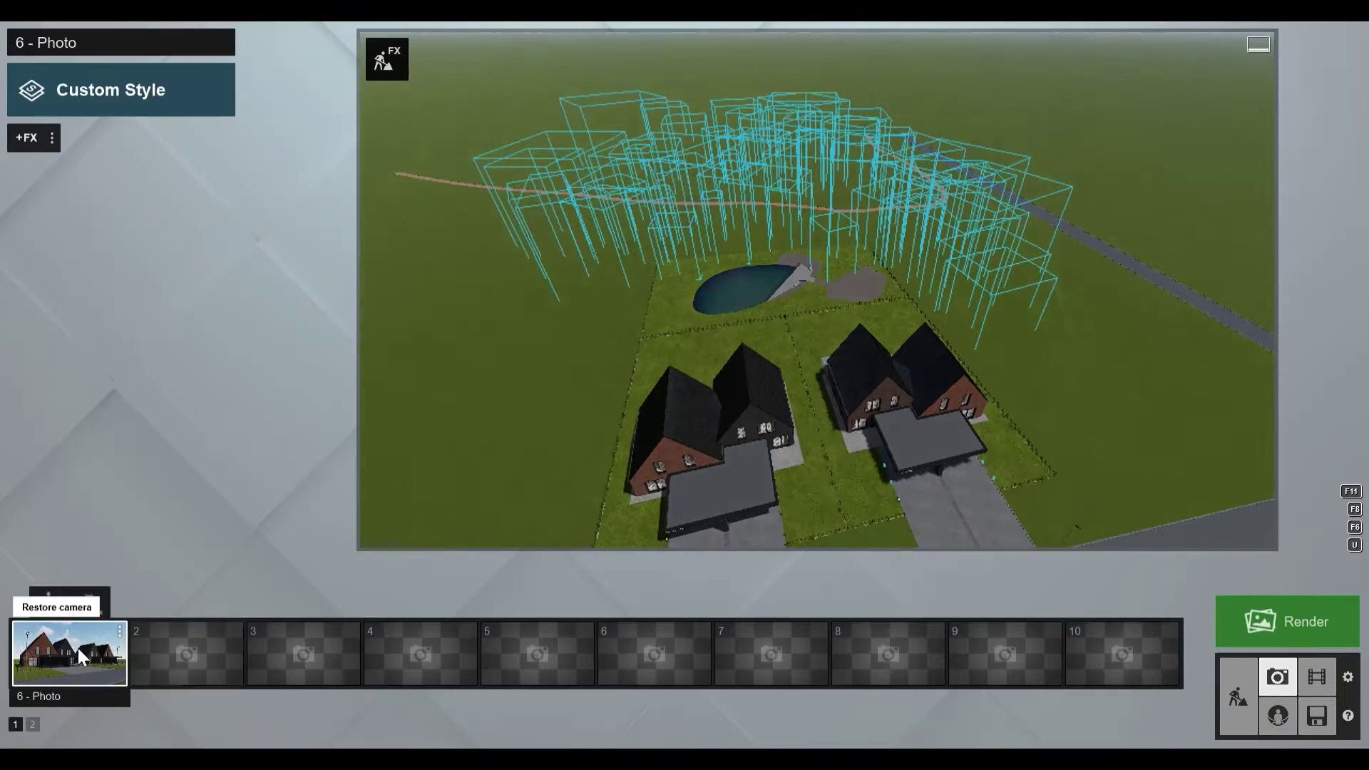
click(79, 648)
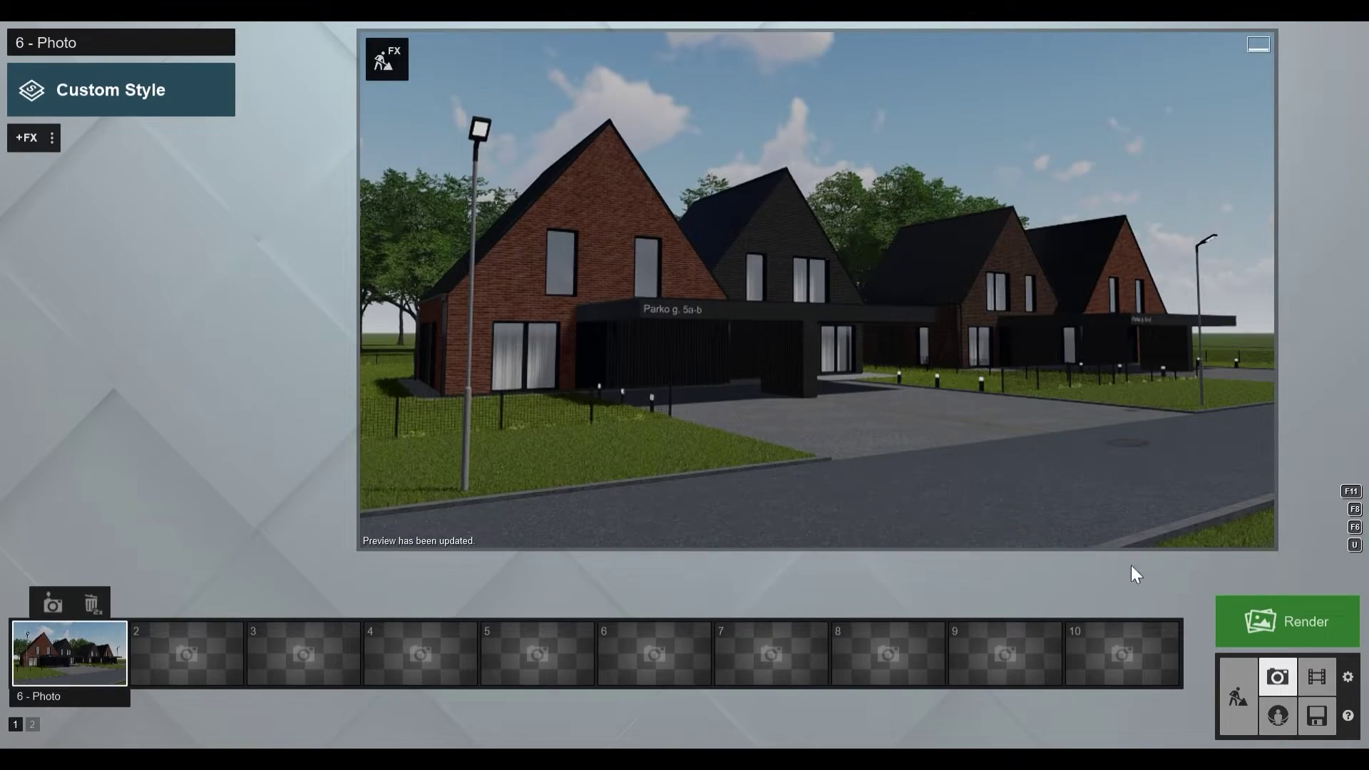
Step: Plant a row of randomly sized Water Gum 002 trees under the large trees behind the pond garden
click(1245, 706)
key(shift+w)
right_drag(855, 489, 438, 403)
key(w)
key(e)
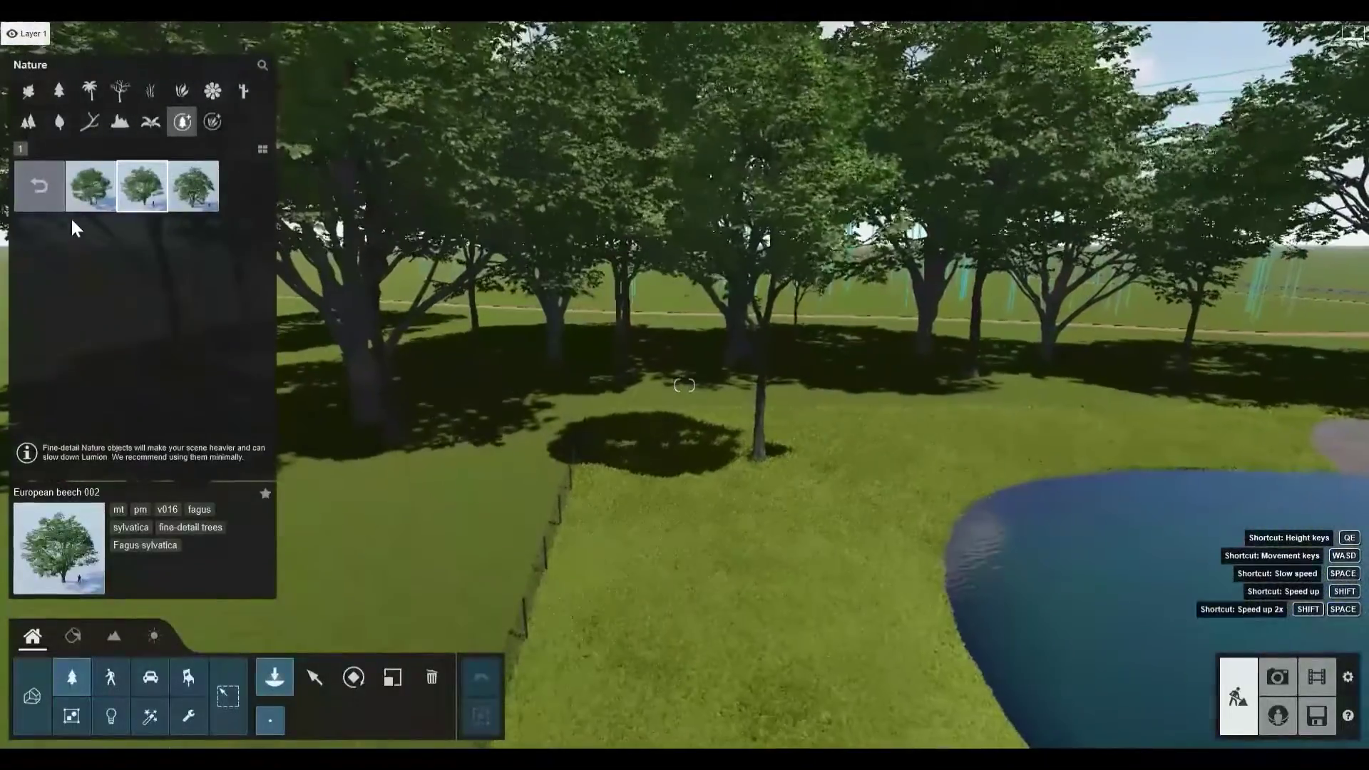
click(37, 191)
scroll(249, 335, down, 1)
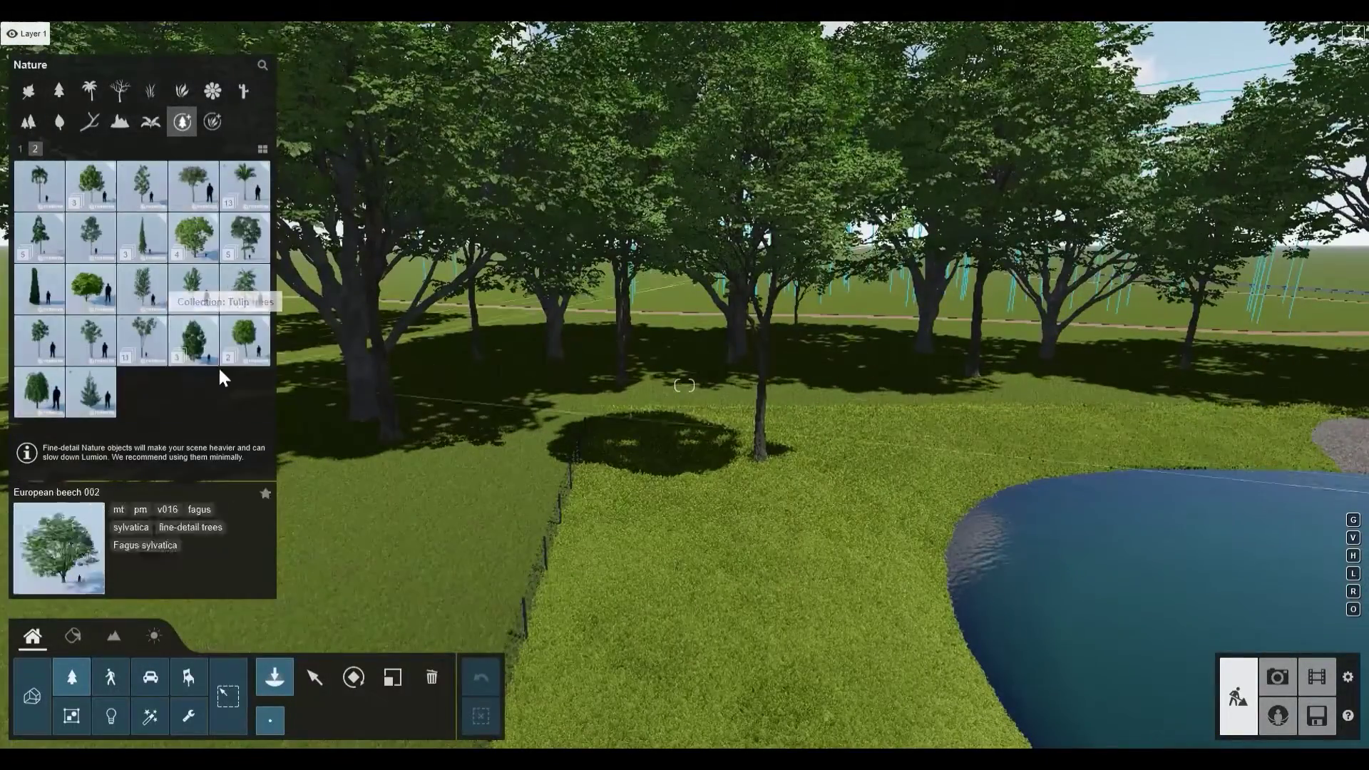
click(244, 339)
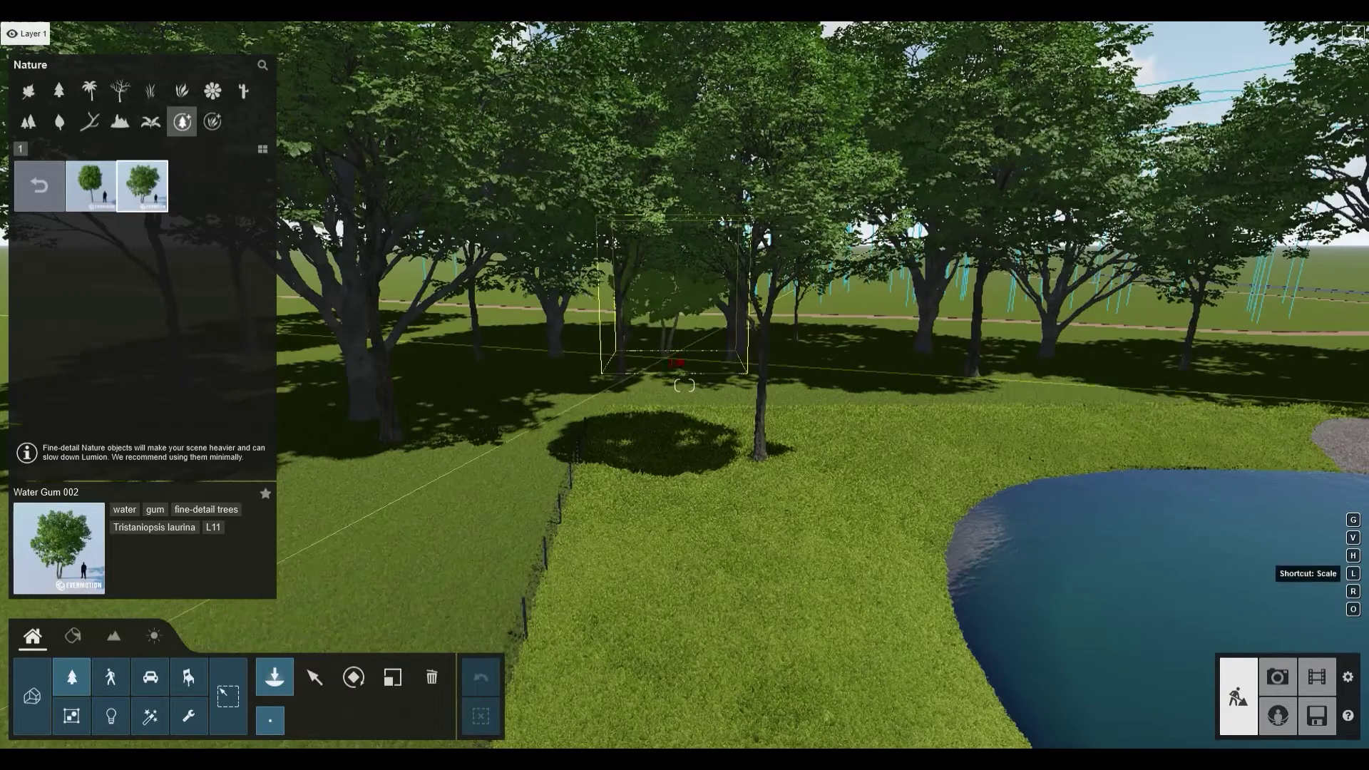
click(667, 360)
click(527, 375)
click(612, 388)
click(737, 372)
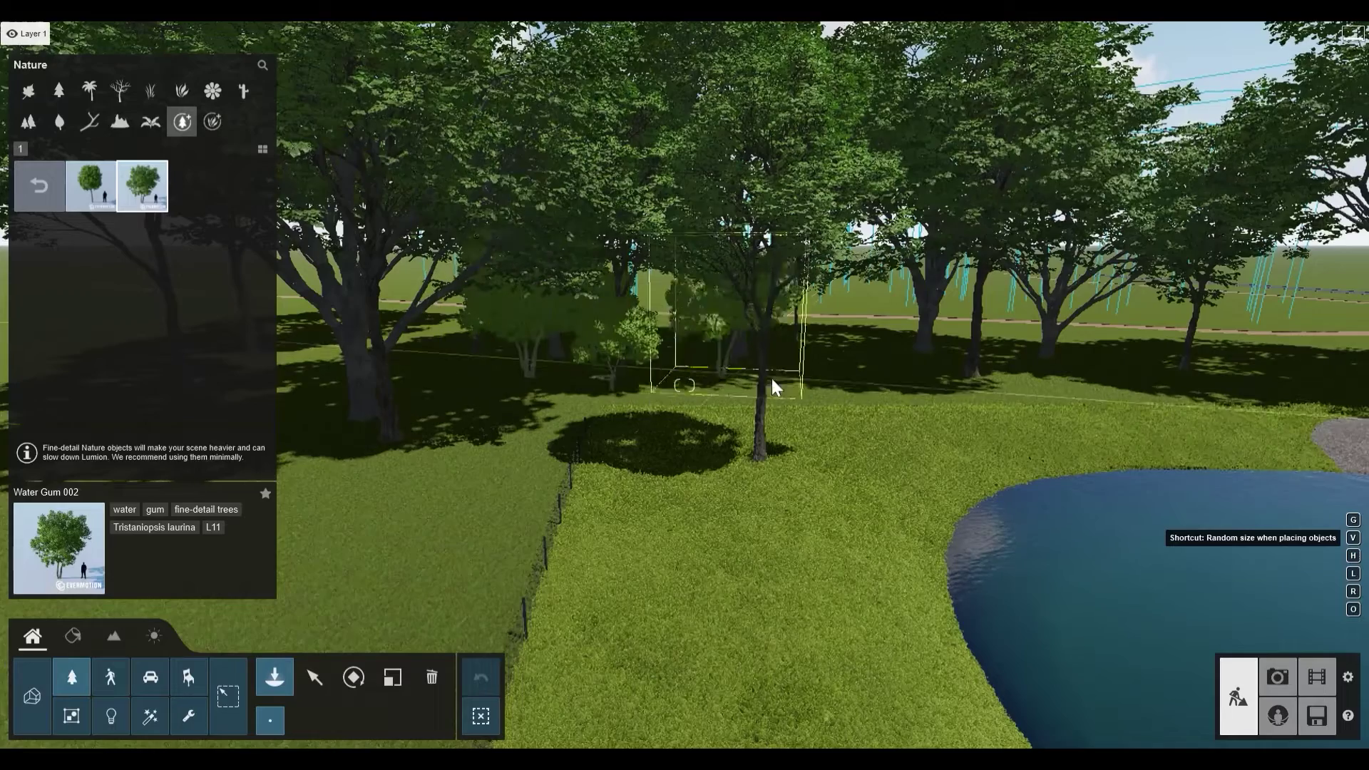
click(848, 379)
click(887, 357)
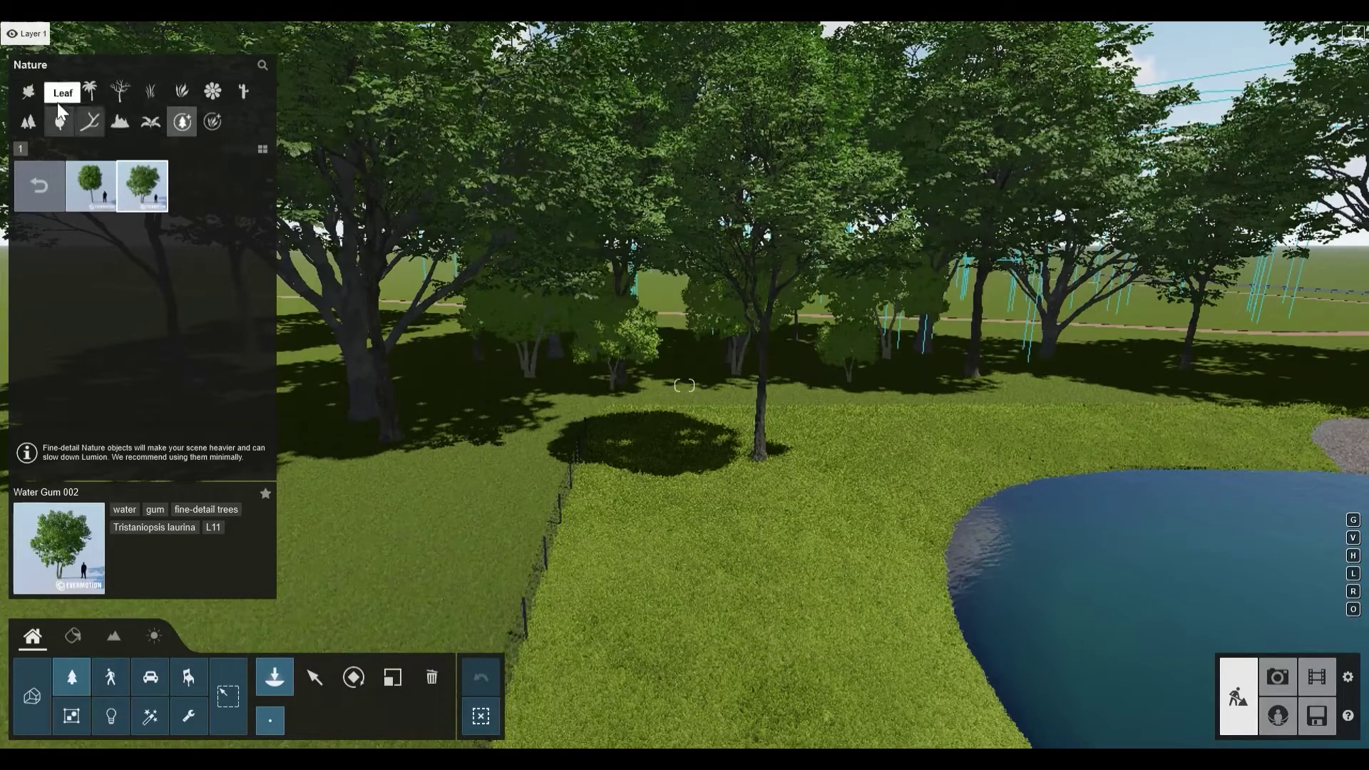
Step: Choose the broadleaf tree EuropeanWhiteBirch-S4 HQ with random sizing for the undergrowth behind the pond garden's fence
click(59, 122)
click(35, 150)
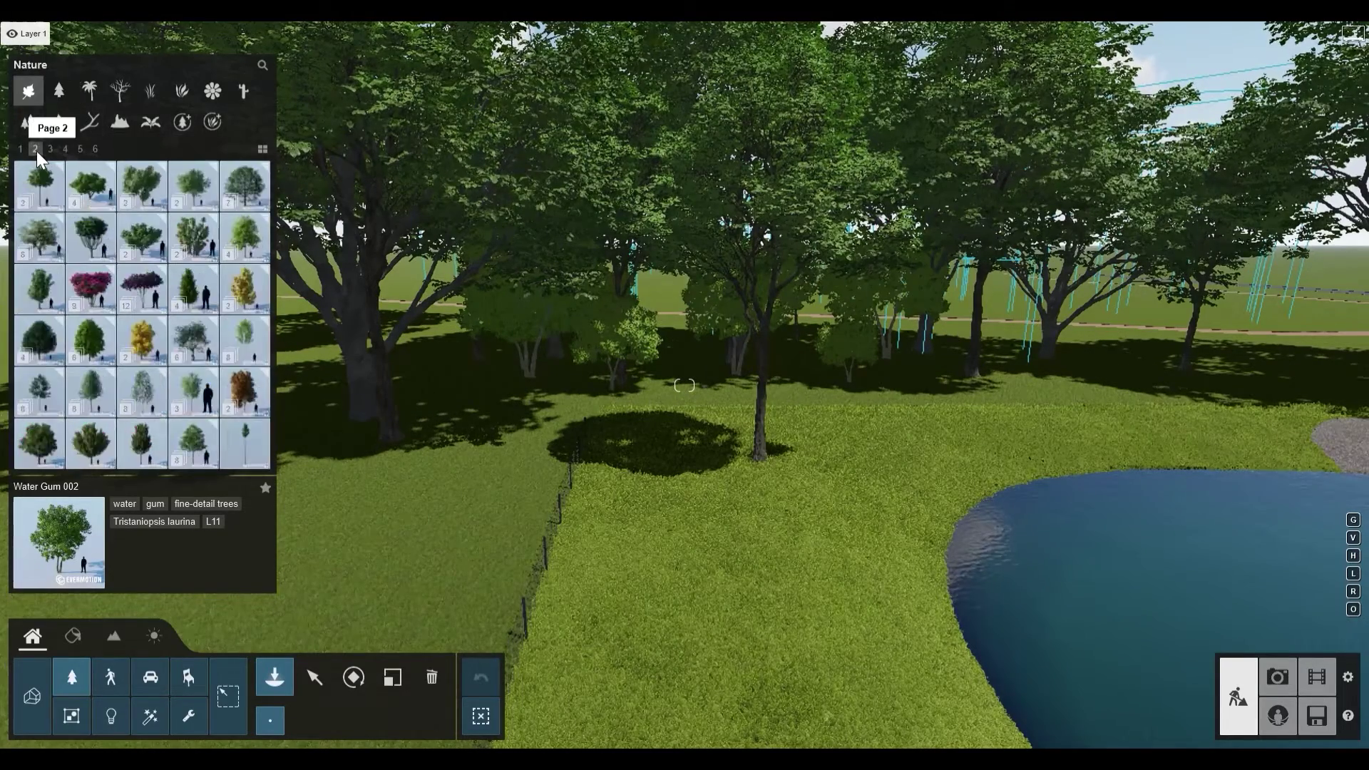
click(151, 387)
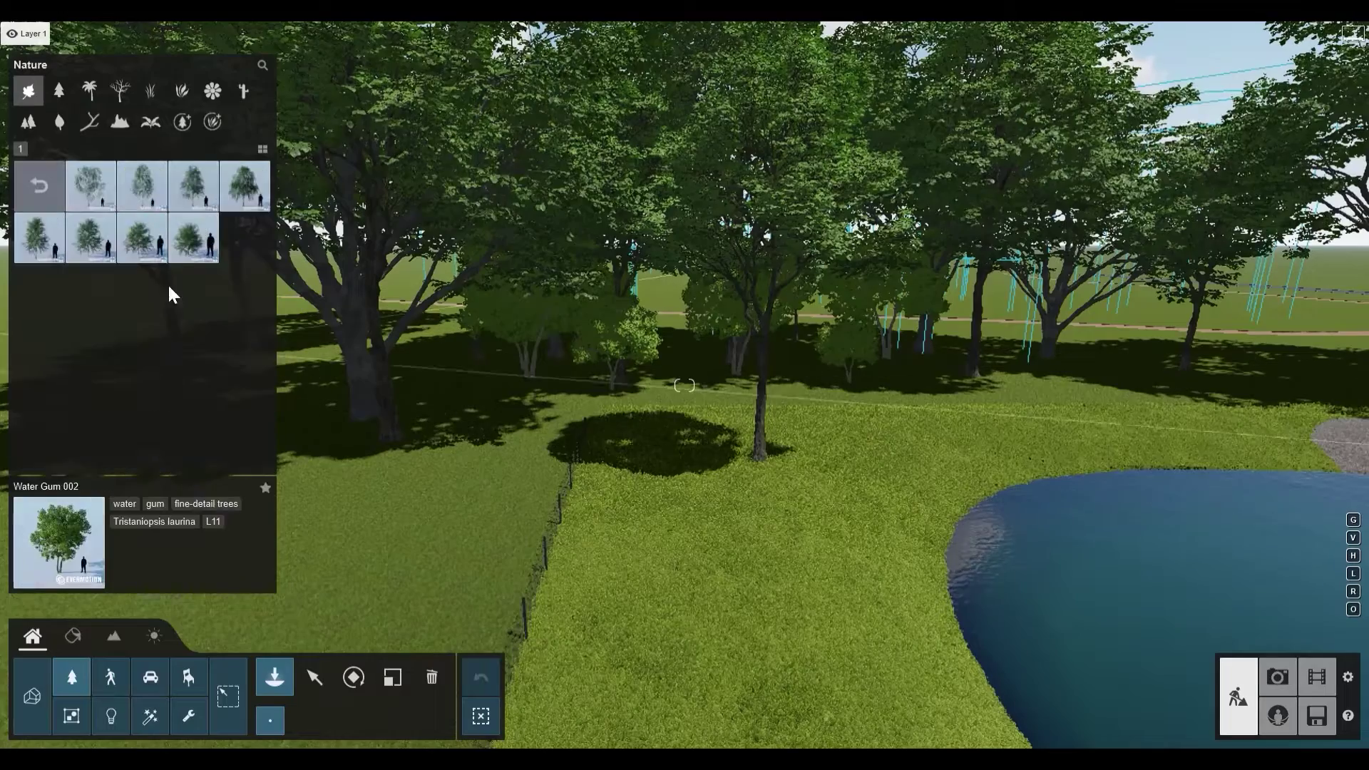
click(187, 238)
click(675, 431)
key(w)
key(q)
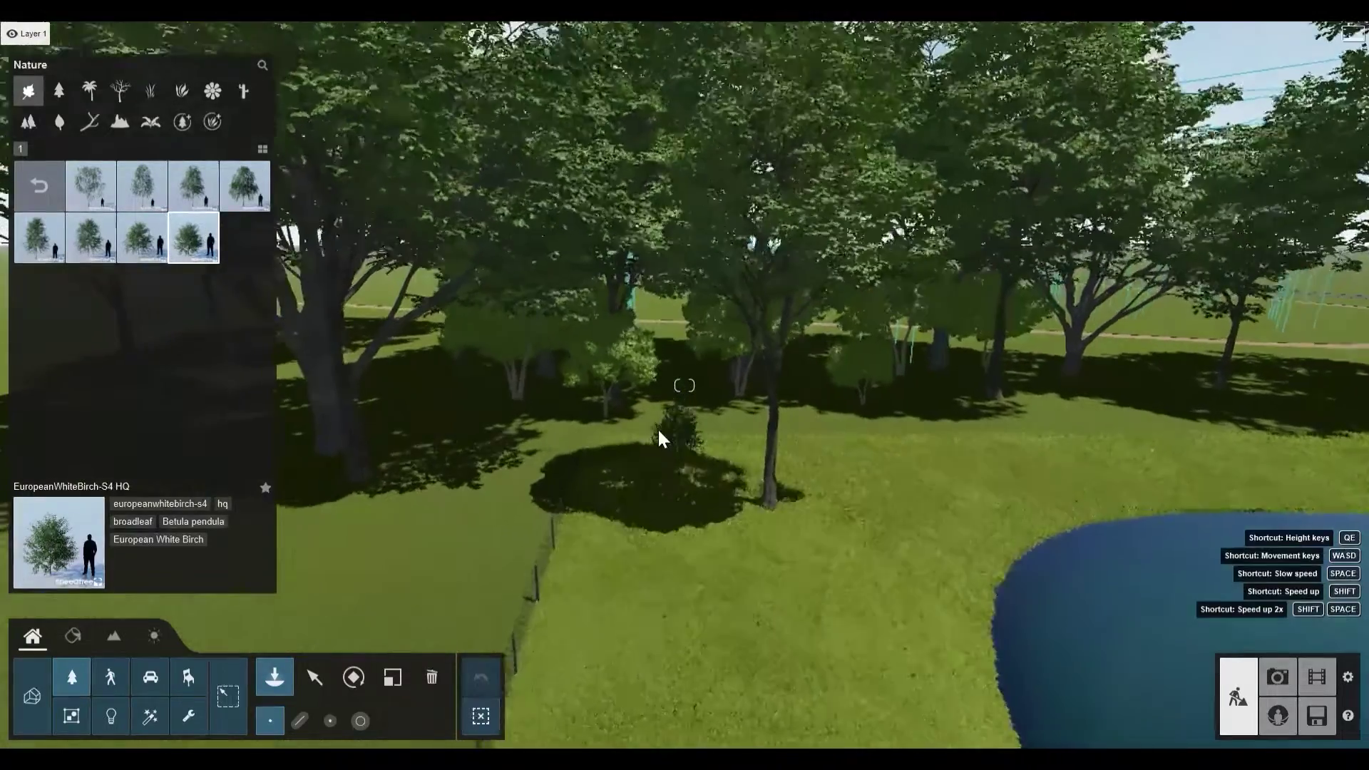
key(w)
key(v)
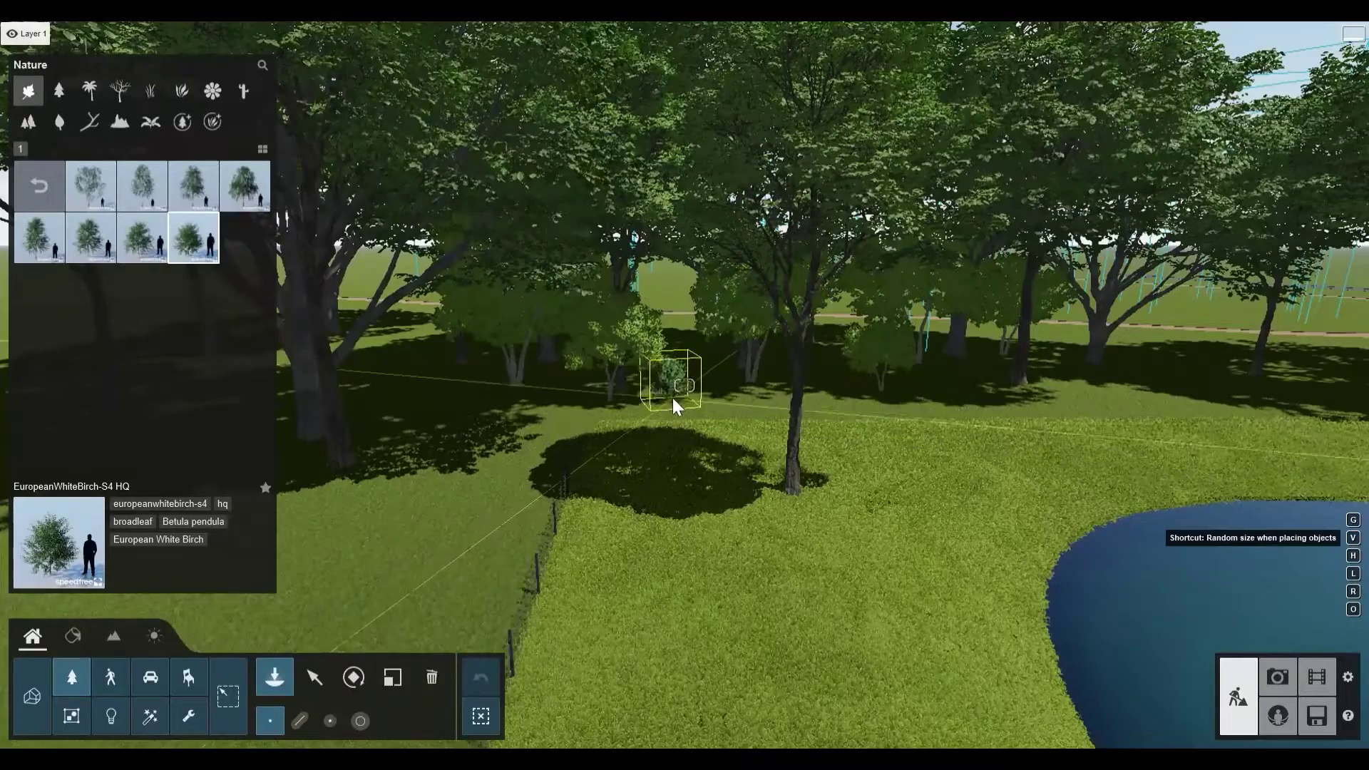
Step: Plant a row of European white birch shrubs in front of the water gums, and update the saved photo preview
click(678, 374)
click(646, 398)
click(594, 407)
click(559, 410)
click(748, 399)
click(848, 403)
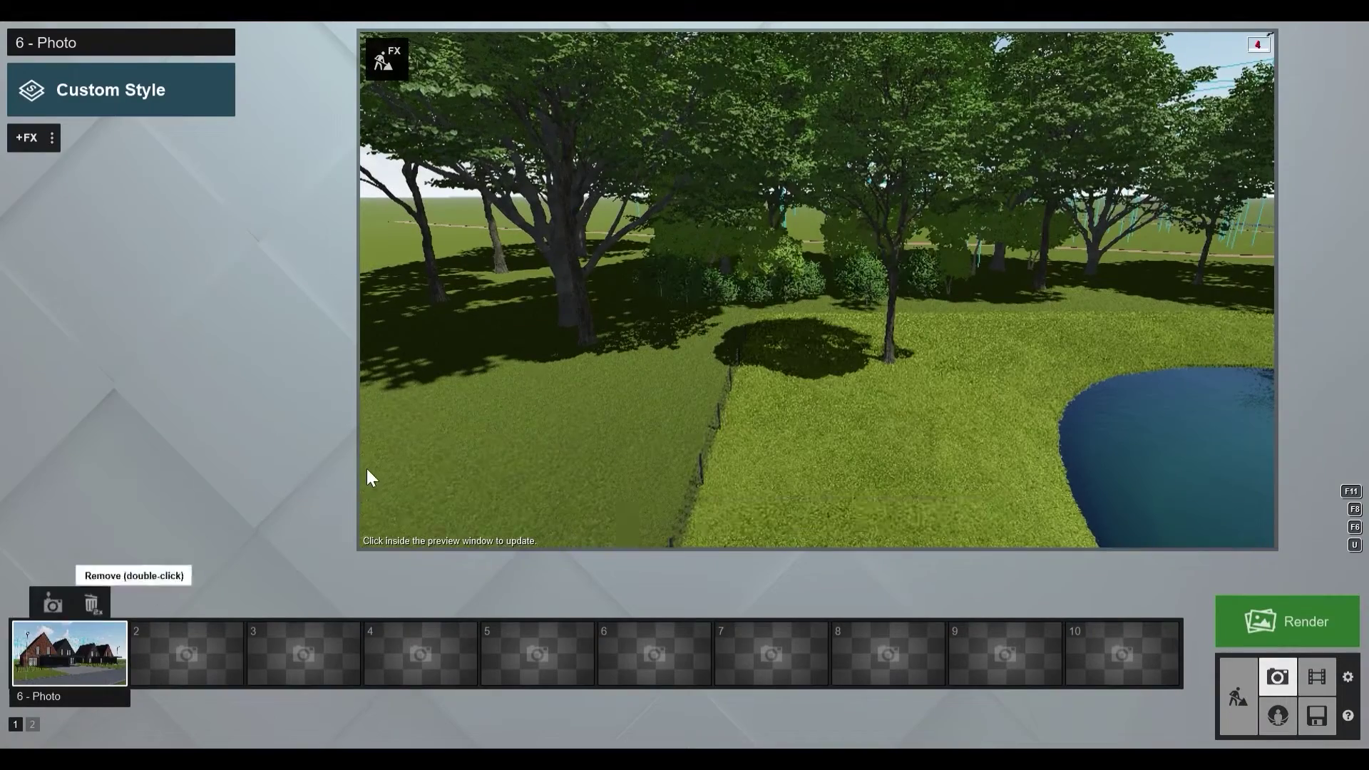
click(55, 651)
click(539, 335)
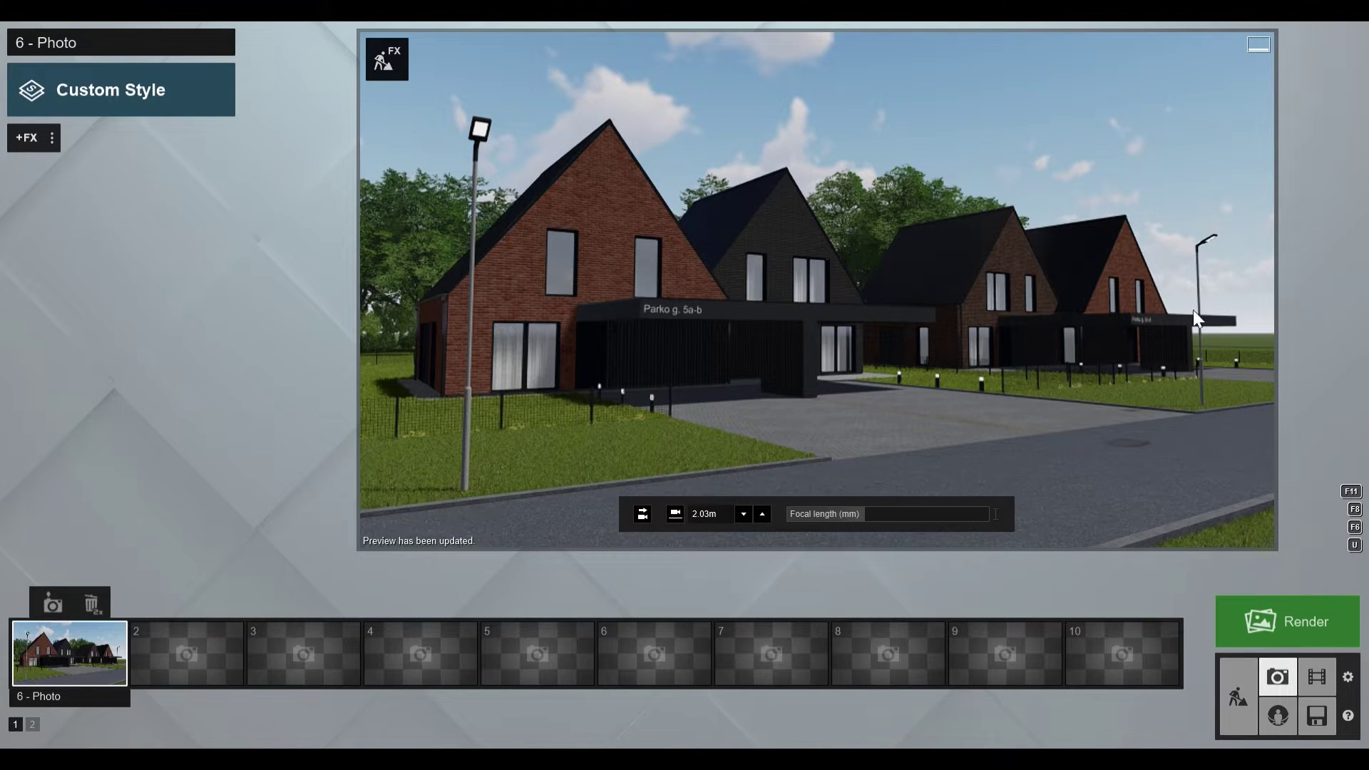
Step: Place the imported "Modern two storey house" model on the empty lawn beside the end brick house
click(1237, 695)
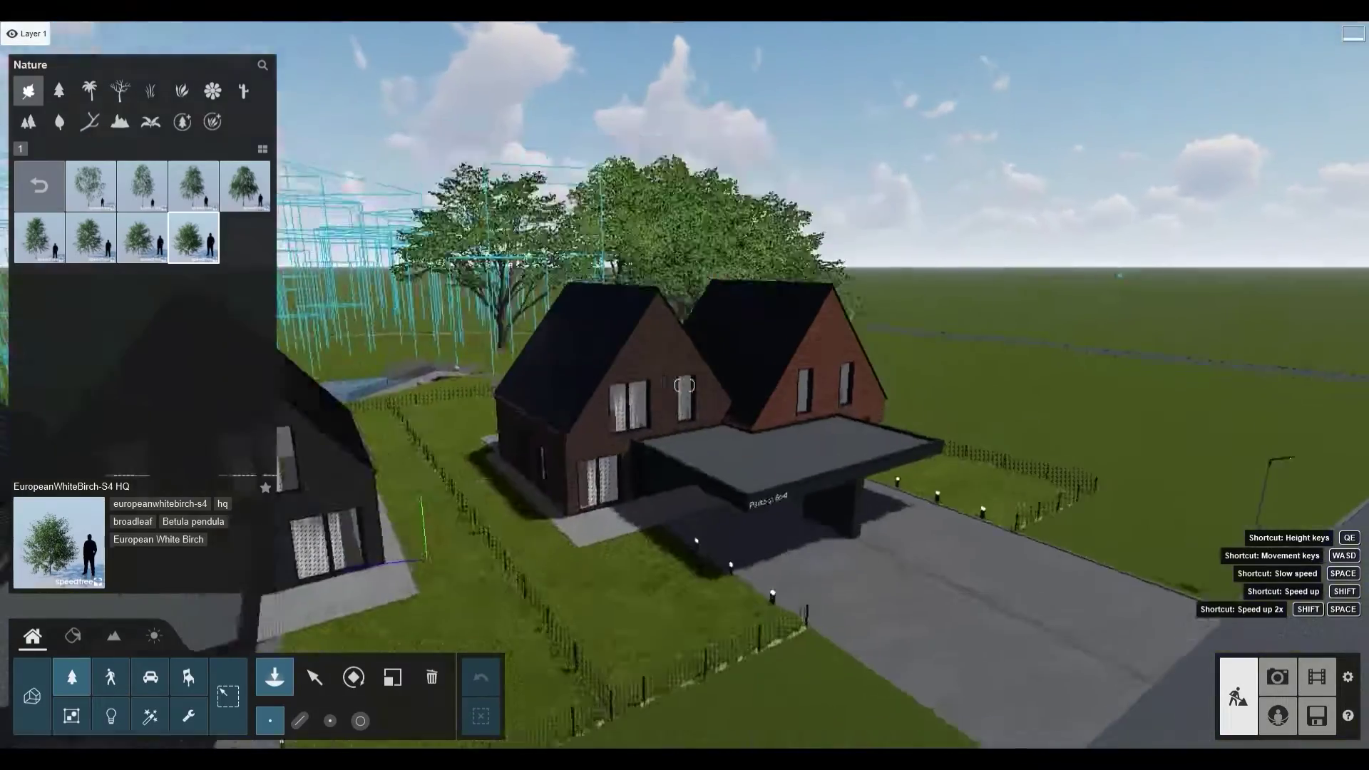
right_drag(684, 385, 1036, 421)
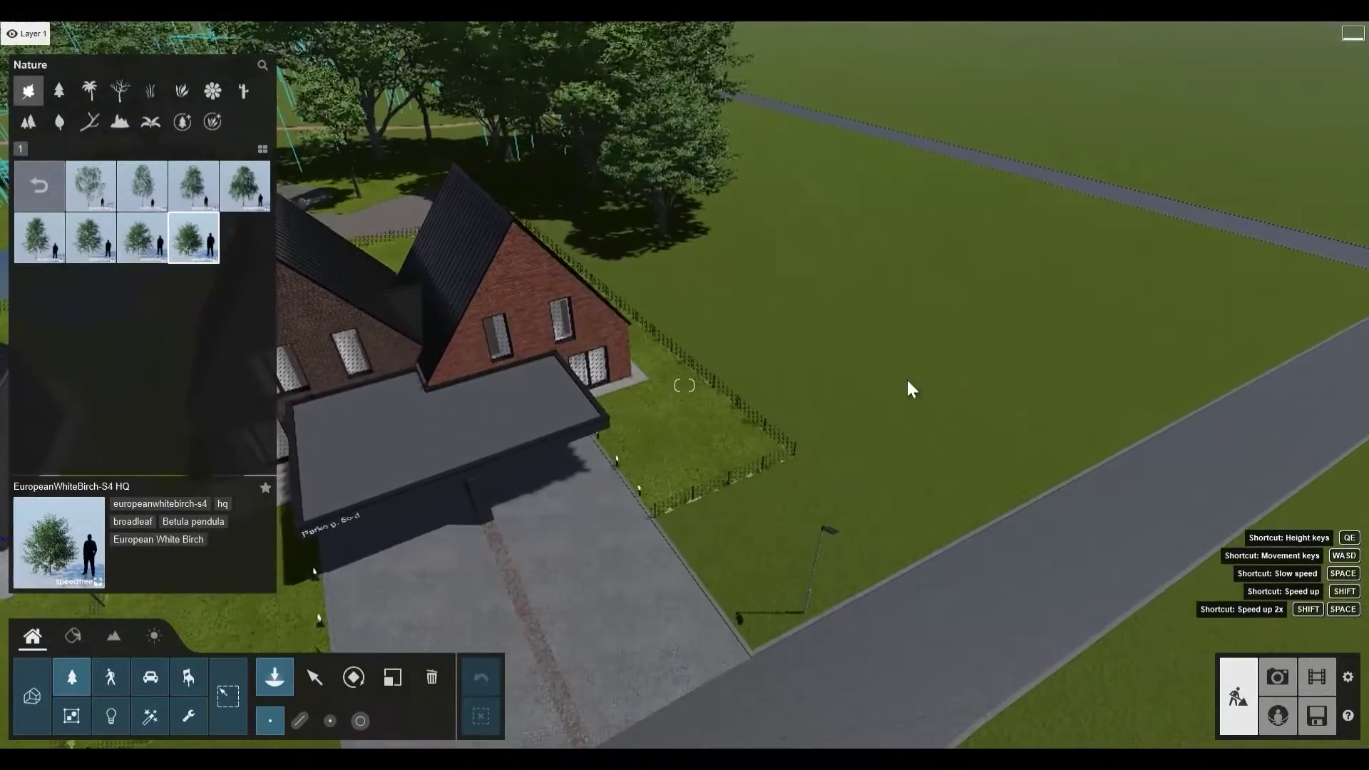
click(44, 685)
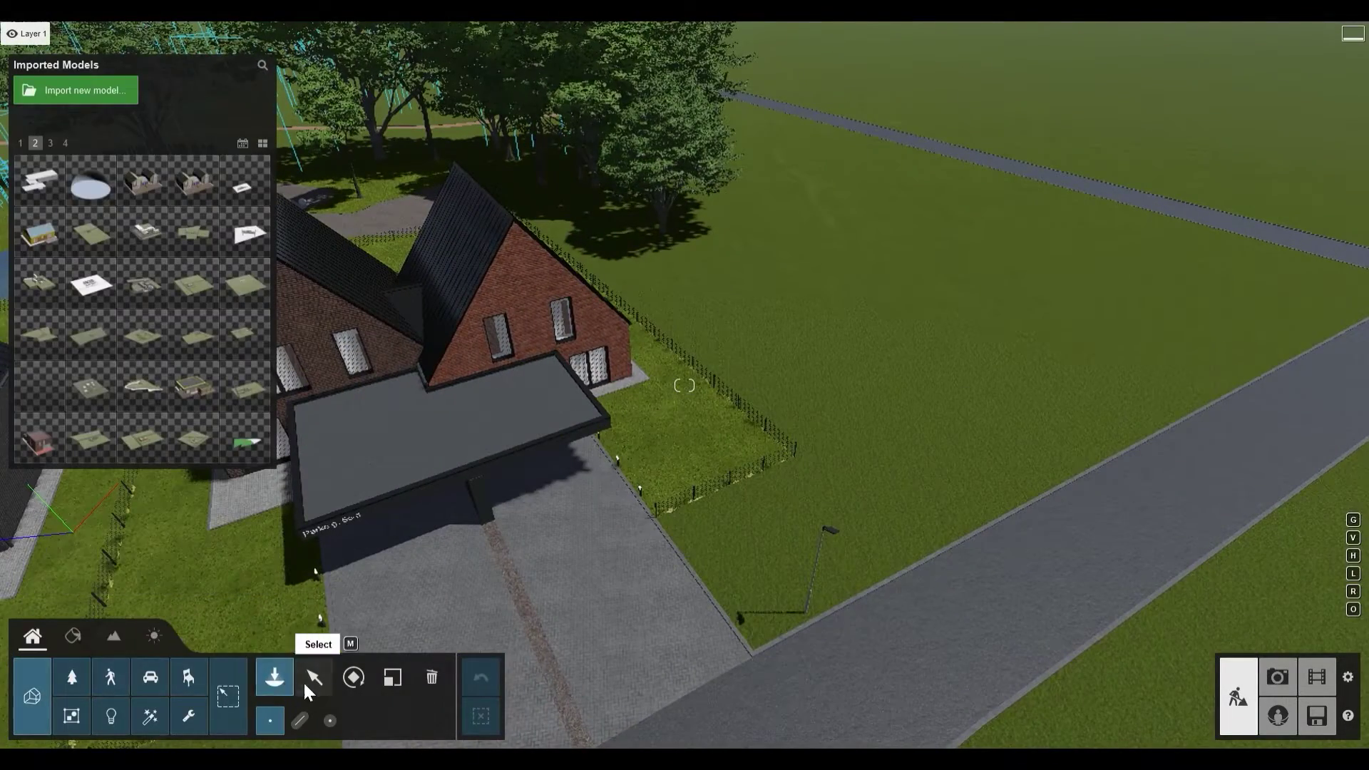
click(306, 681)
click(277, 679)
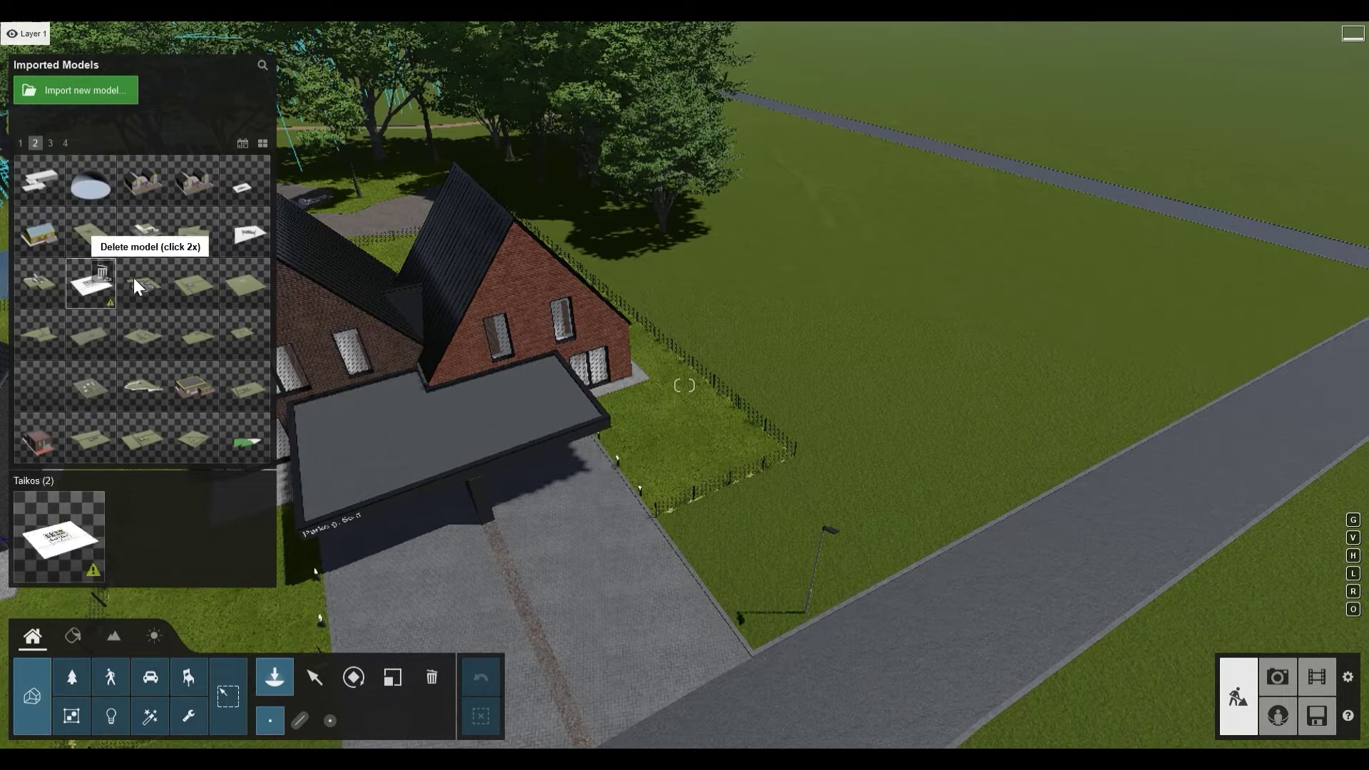
click(33, 446)
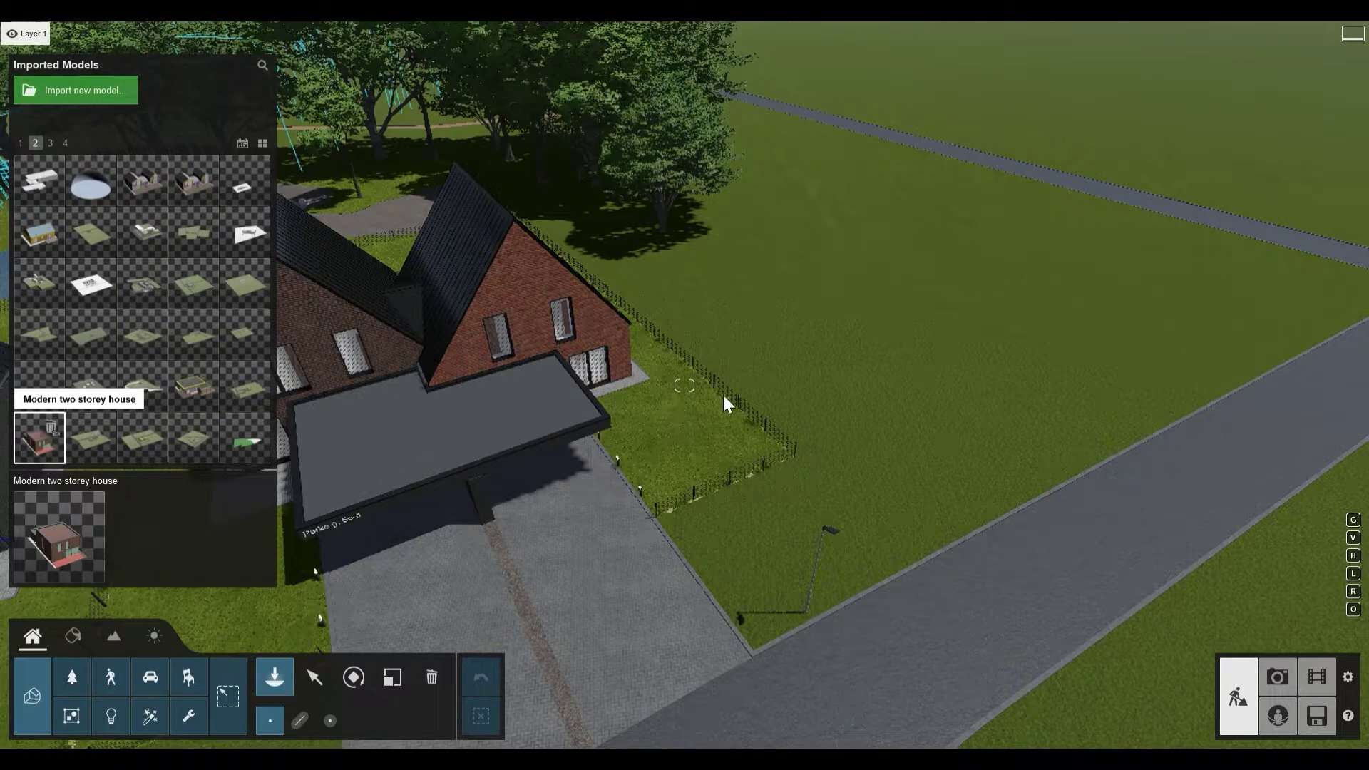
key(s)
key(d)
drag(657, 485, 400, 660)
Step: Rotate the two-storey house and reposition it on the lawn between the fenced brick house and the road
key(r)
key(r)
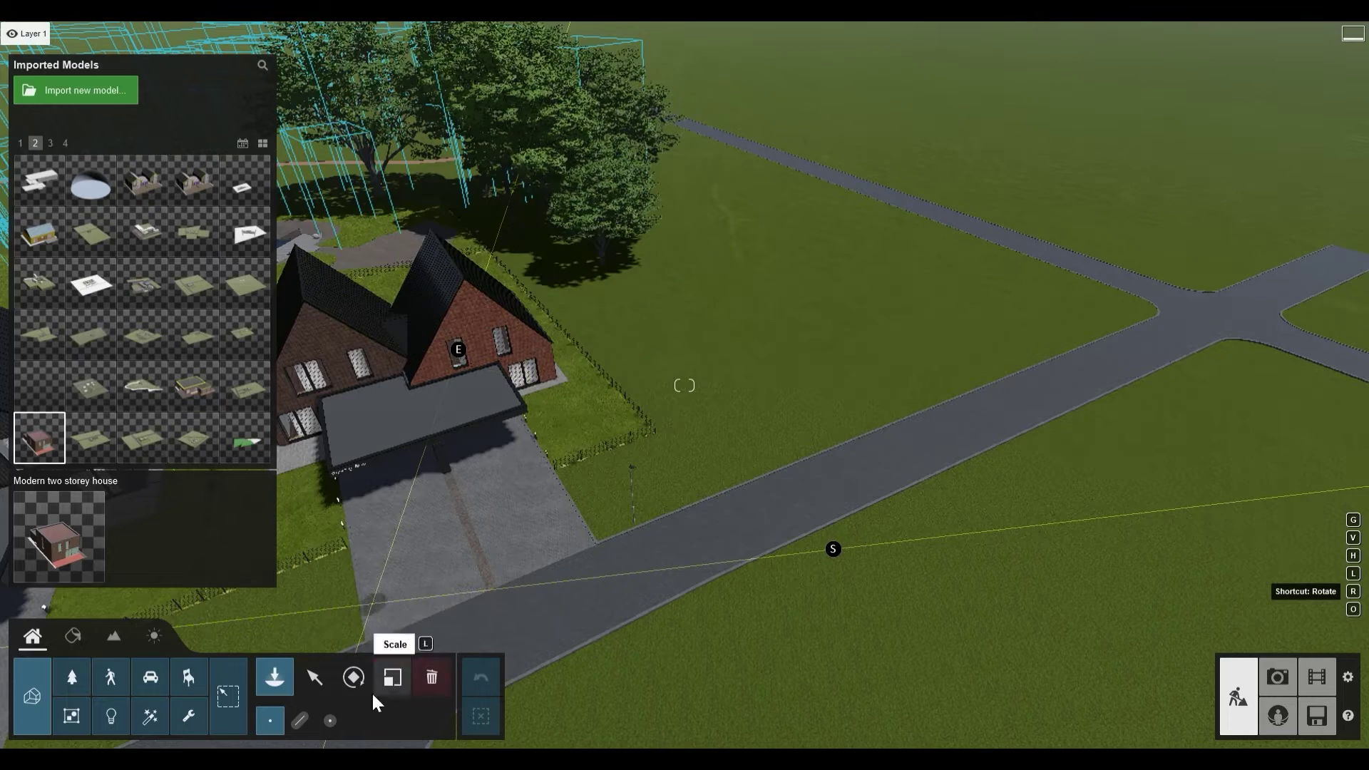
key(r)
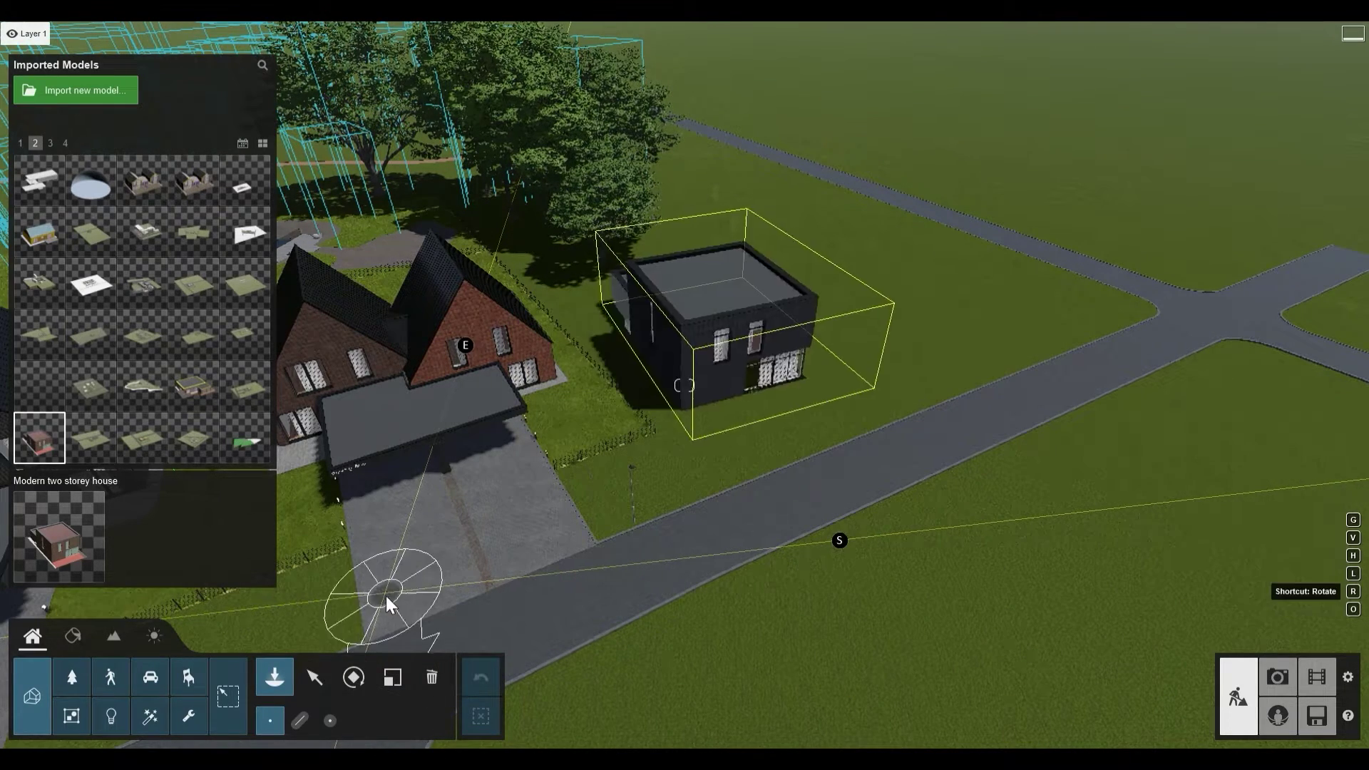
drag(389, 601, 388, 606)
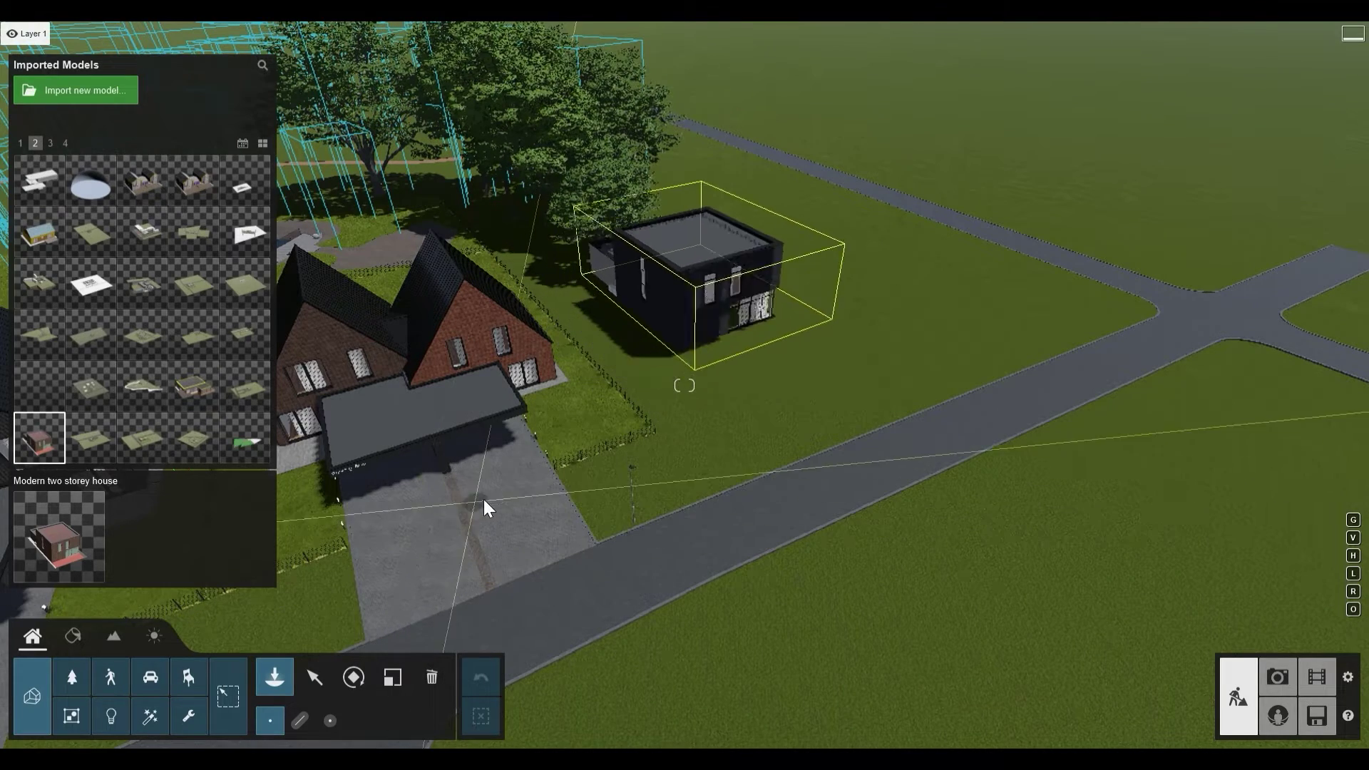
drag(494, 471, 470, 553)
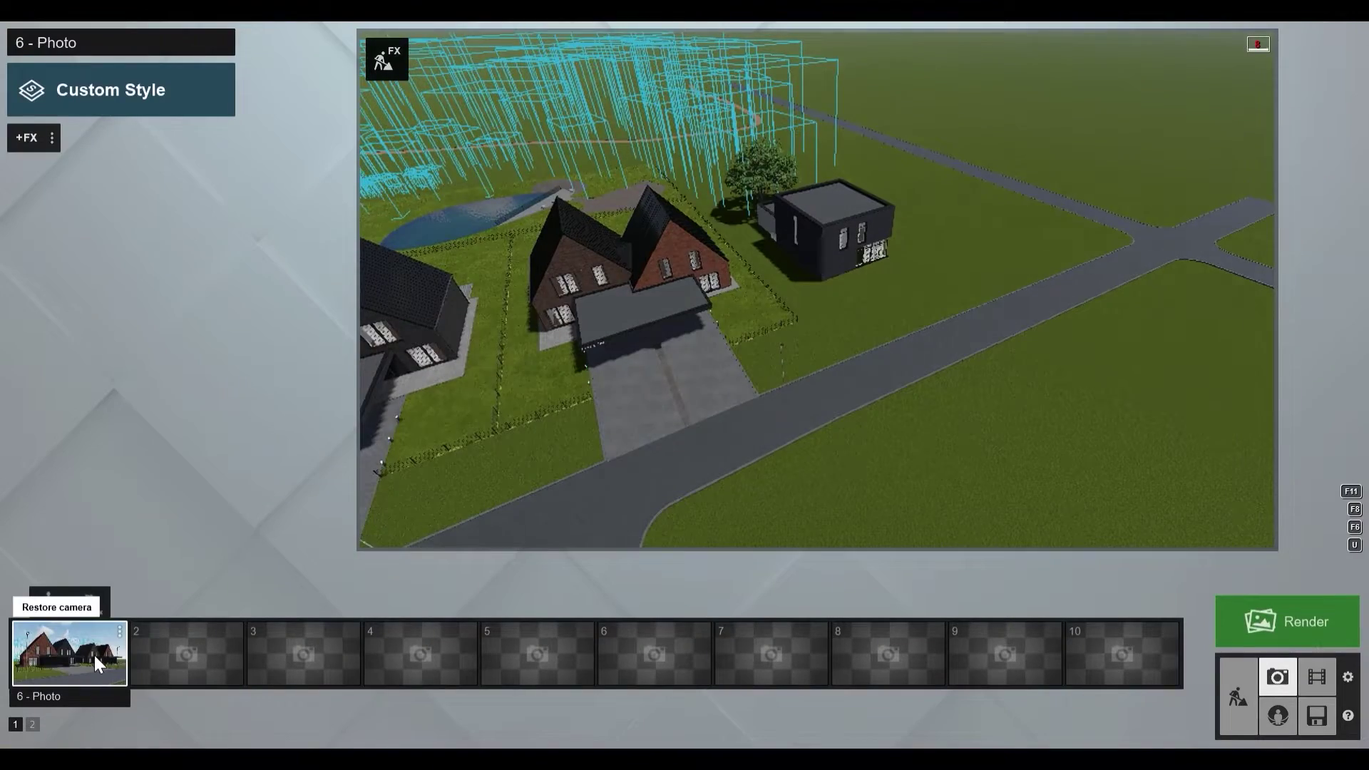
Step: Choose Birch 001 from the fine-detail trees for the lawn between the end brick house and the two-storey house
click(94, 656)
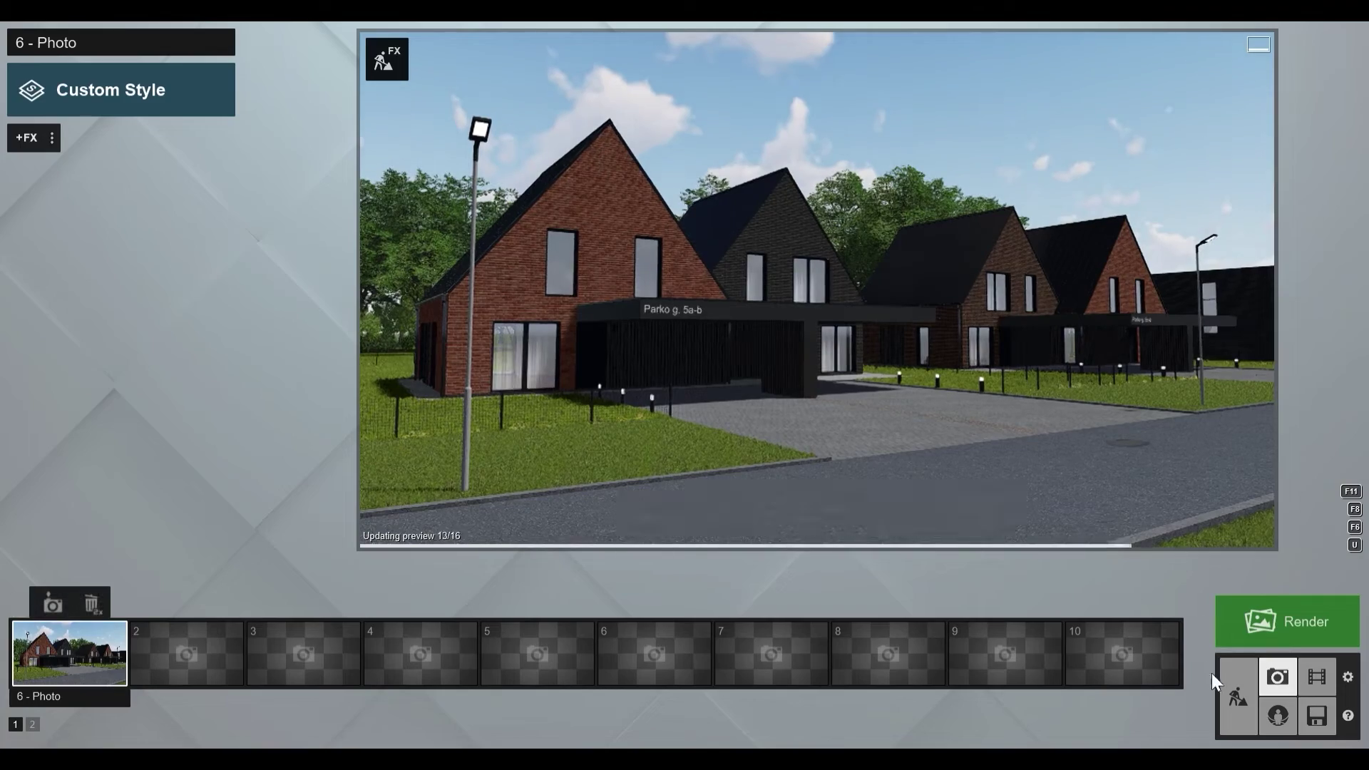
click(1232, 697)
right_drag(1011, 525, 1091, 563)
key(w)
right_drag(1155, 520, 1240, 485)
click(72, 677)
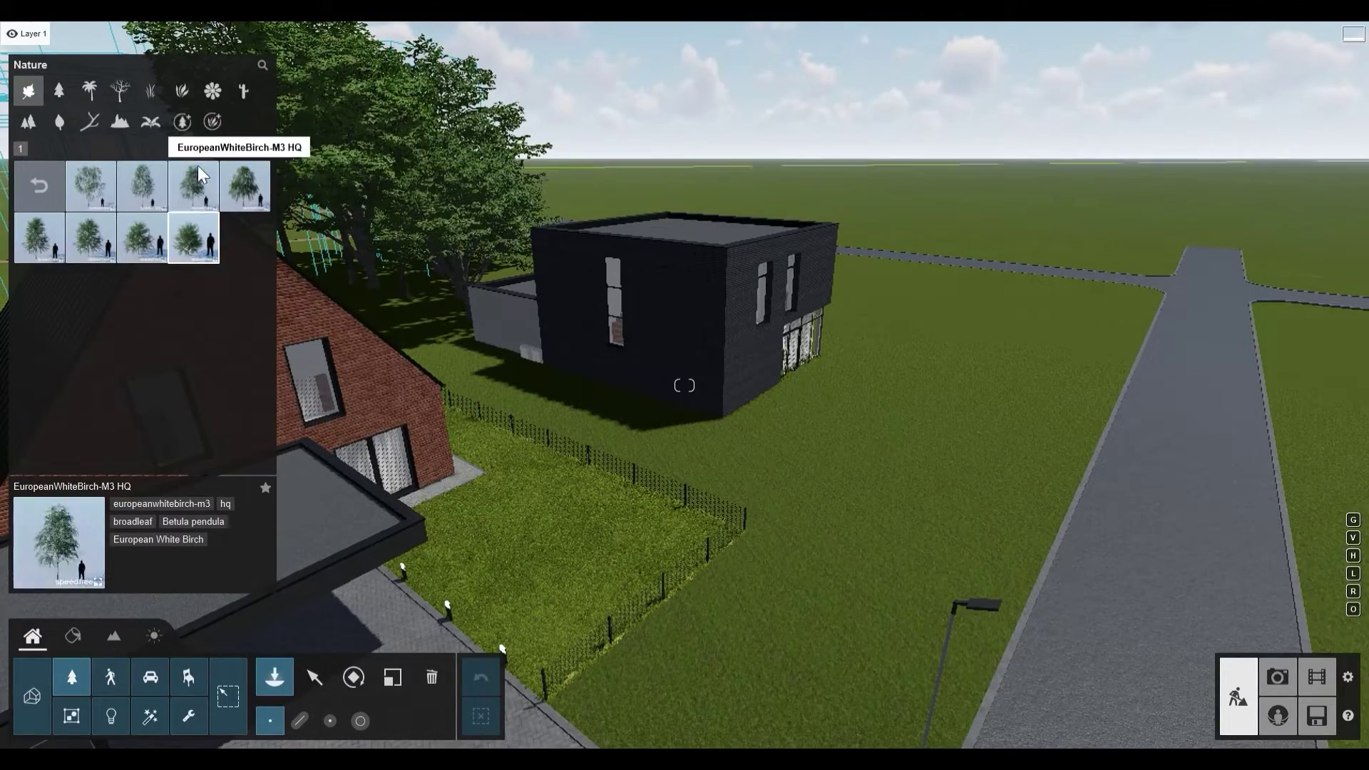
click(182, 121)
click(42, 181)
Step: Plant two Birch 001 trees at different sizes against the side of the two-storey house, and restore the saved photo camera to check them
key(w)
key(a)
click(688, 437)
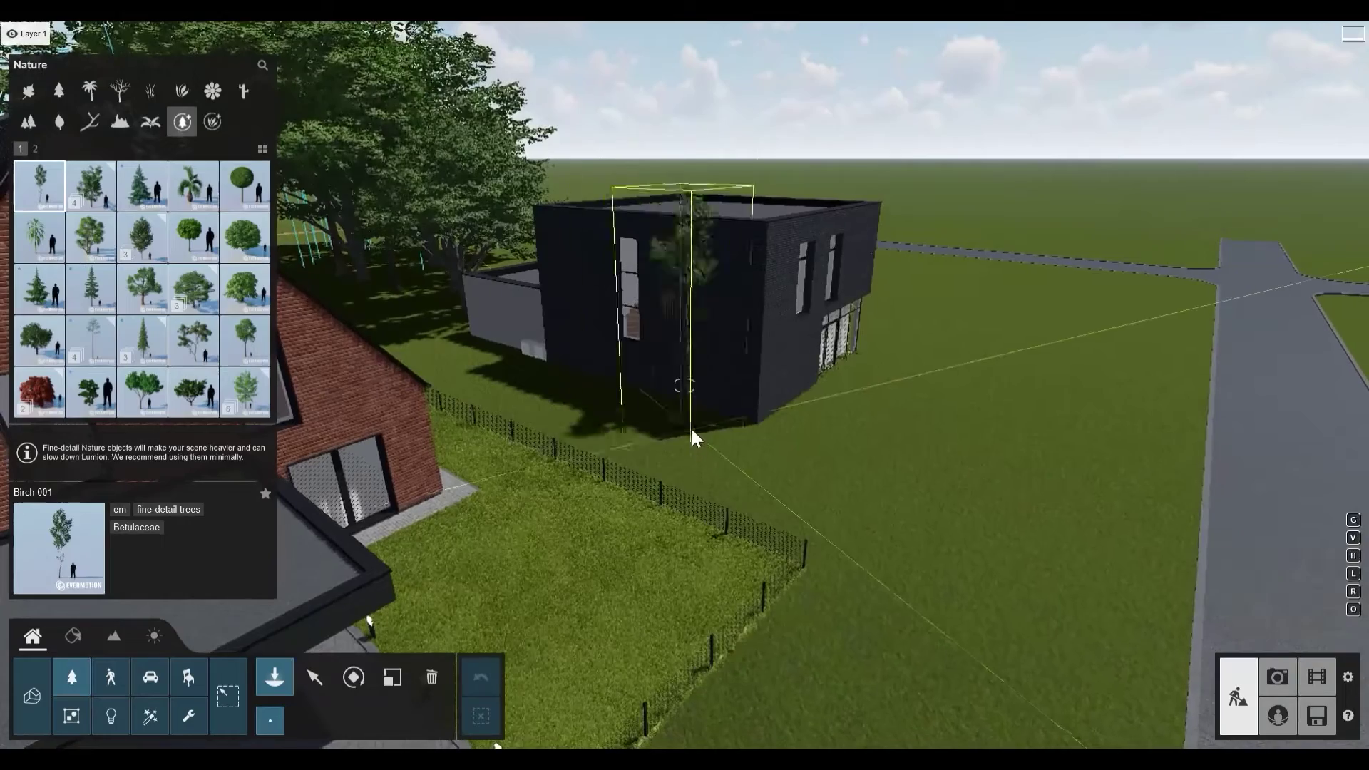
key(l)
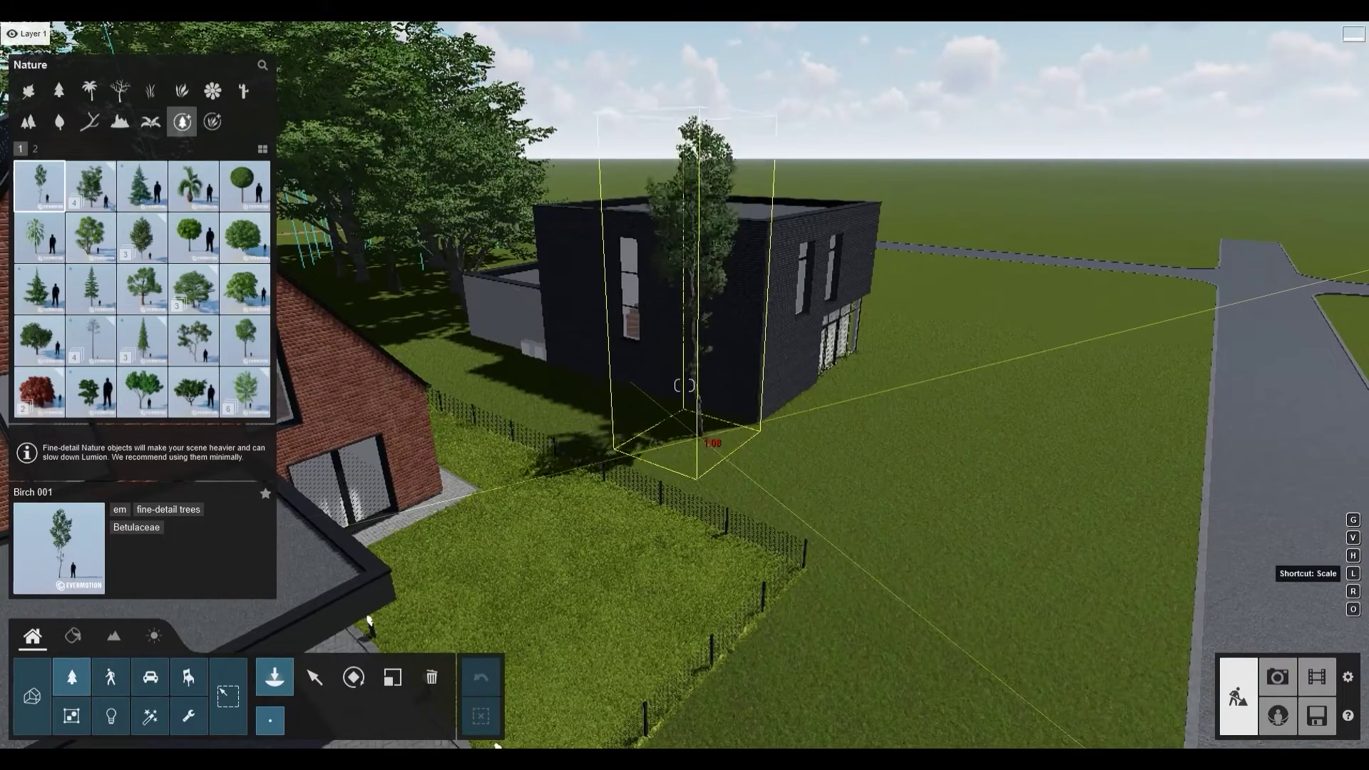
click(693, 432)
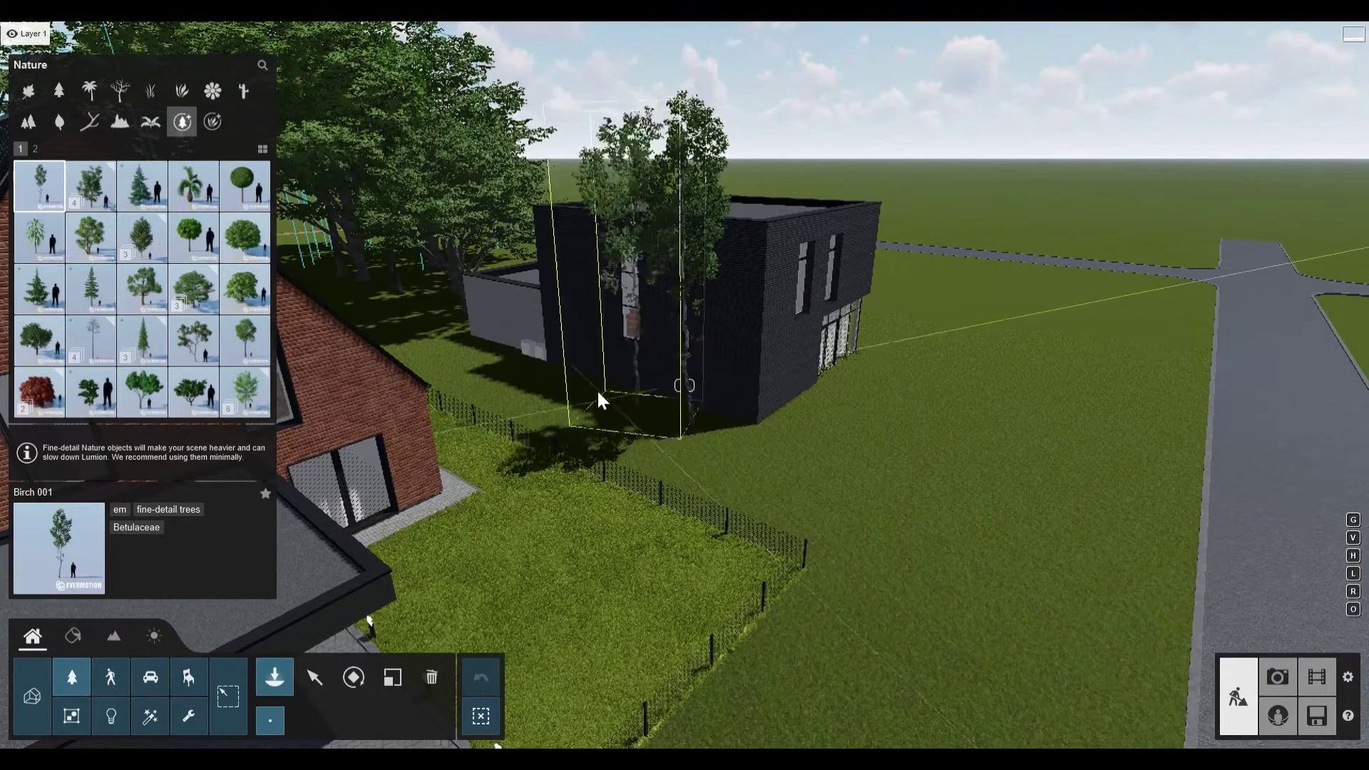
key(l)
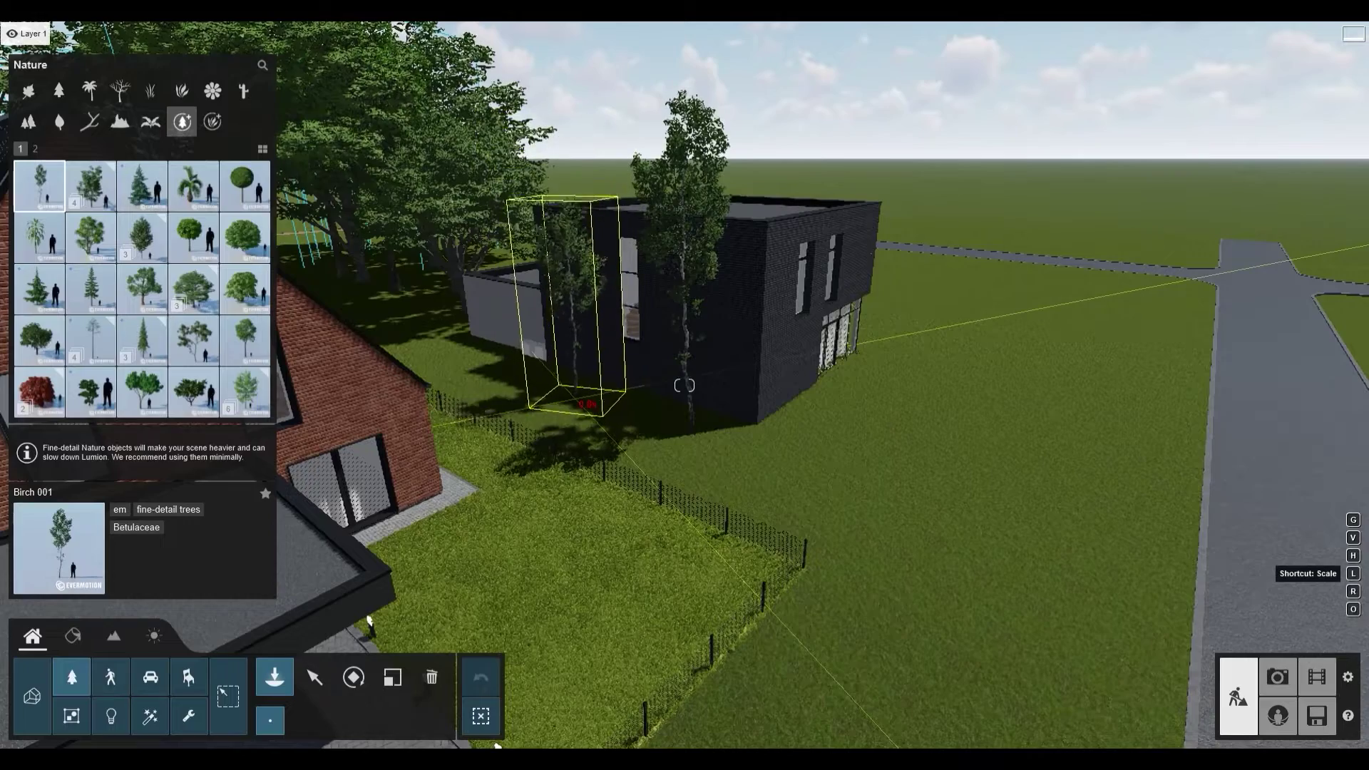
click(576, 407)
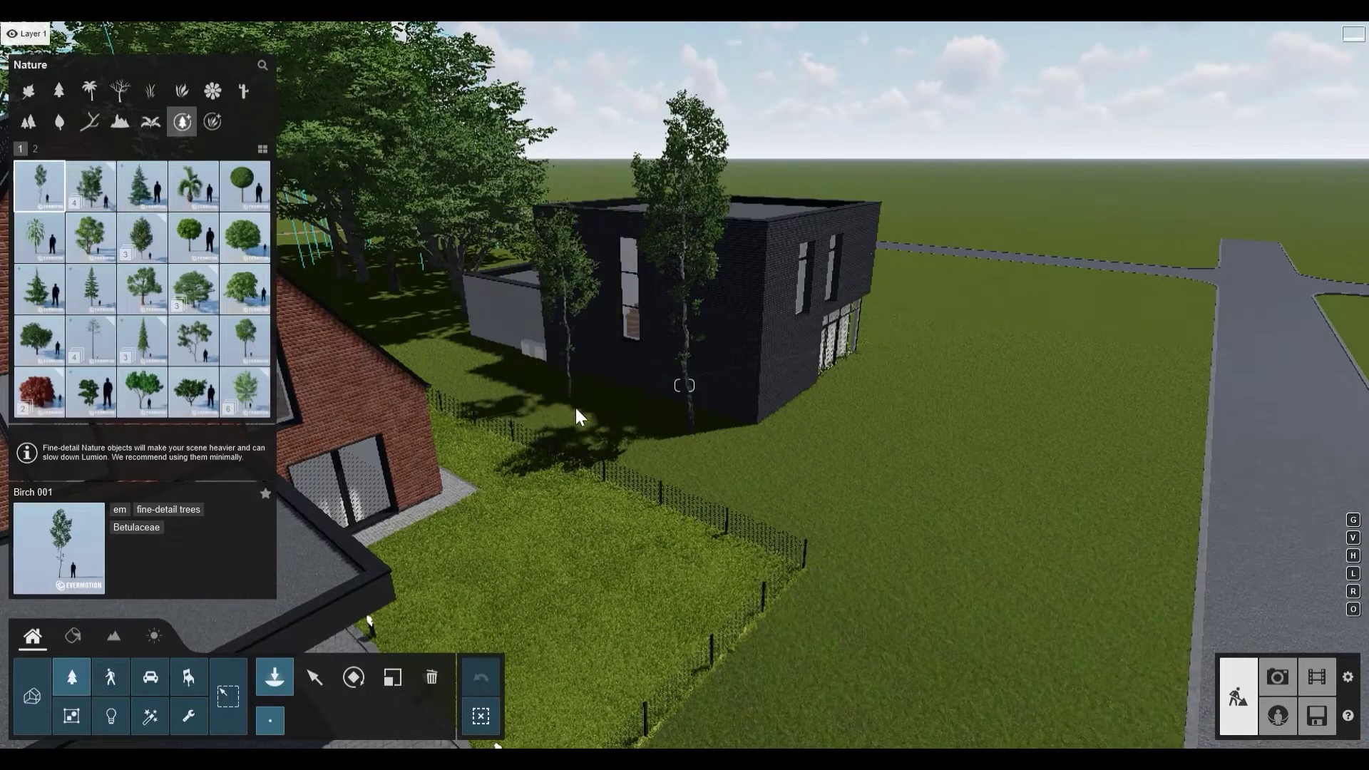
click(1276, 677)
click(66, 672)
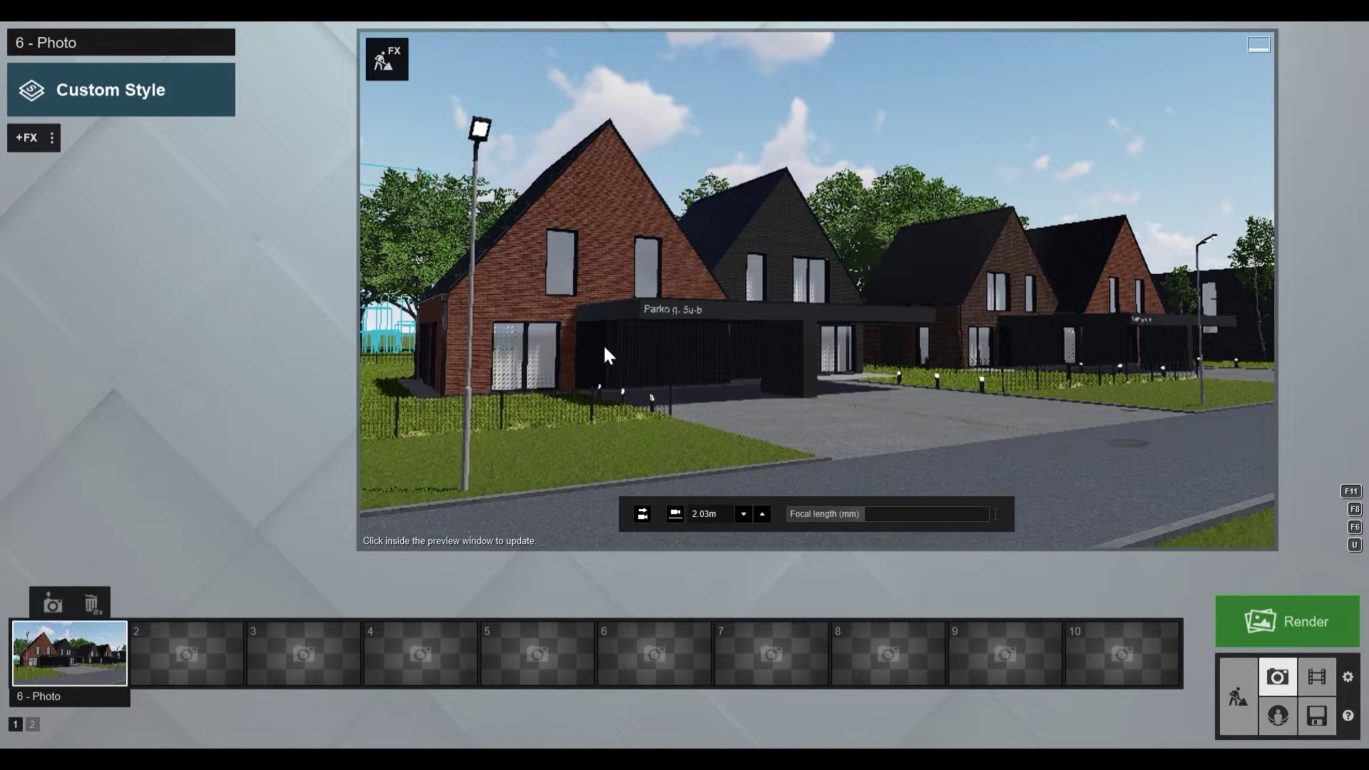
Step: Open the Maidenhair trees collection of fine-detail trees to choose a tree for the front lawn of the nearest red-brick house
click(1230, 690)
key(q)
right_drag(467, 520, 553, 409)
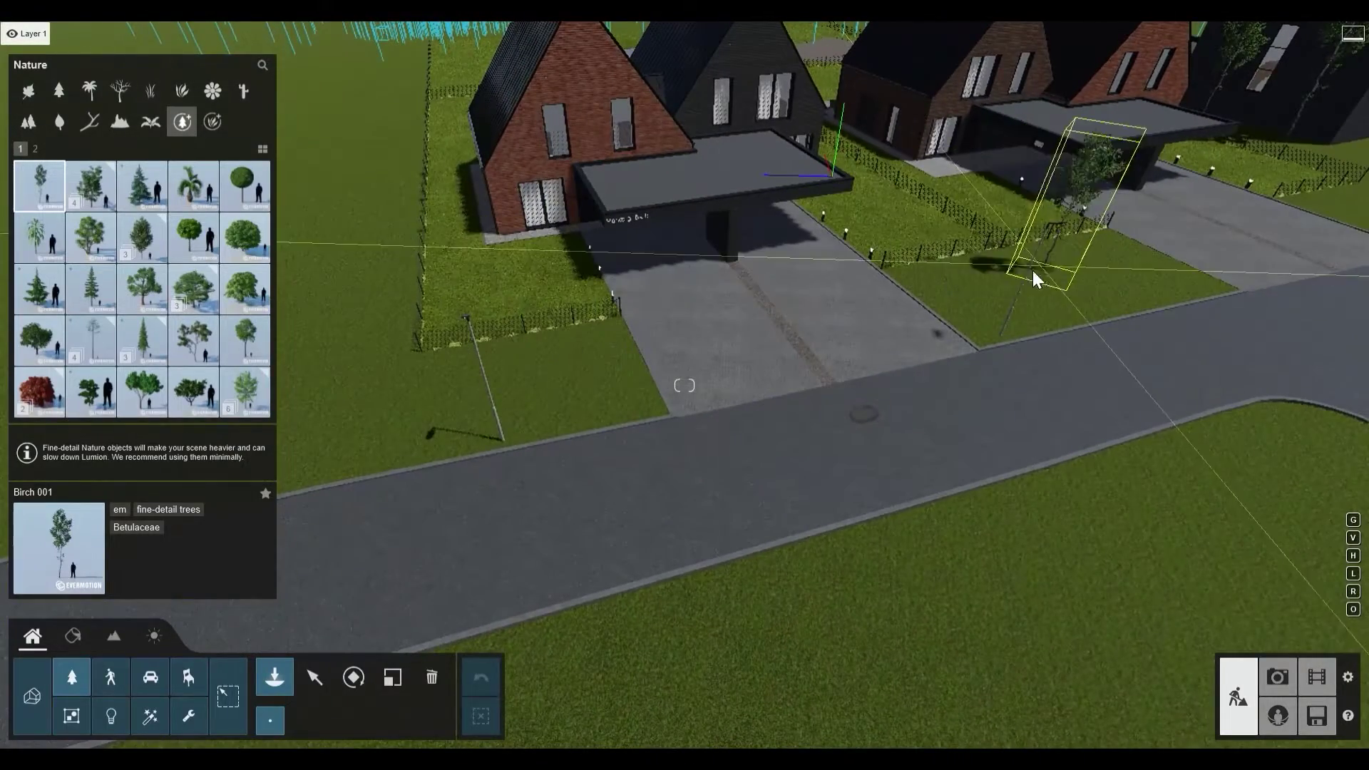
scroll(228, 292, down, 1)
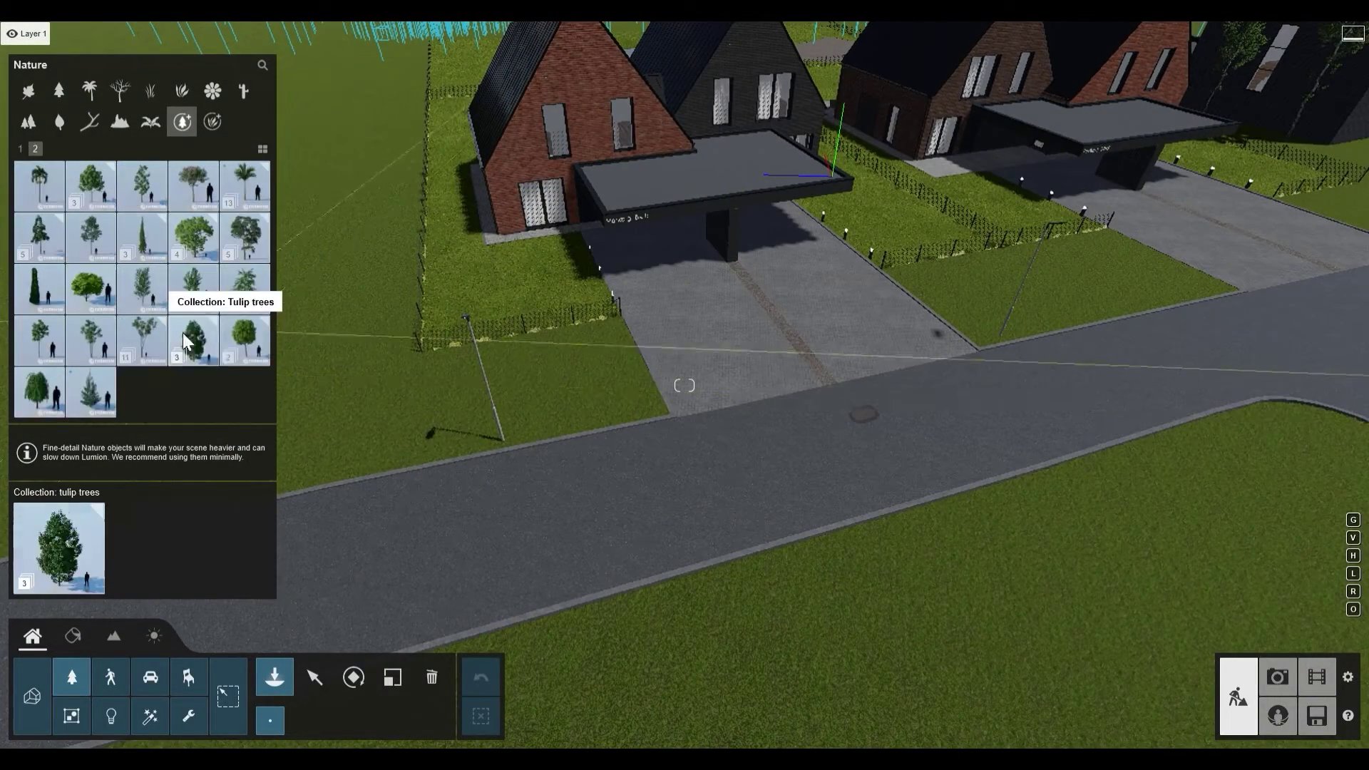
scroll(248, 278, up, 1)
click(247, 396)
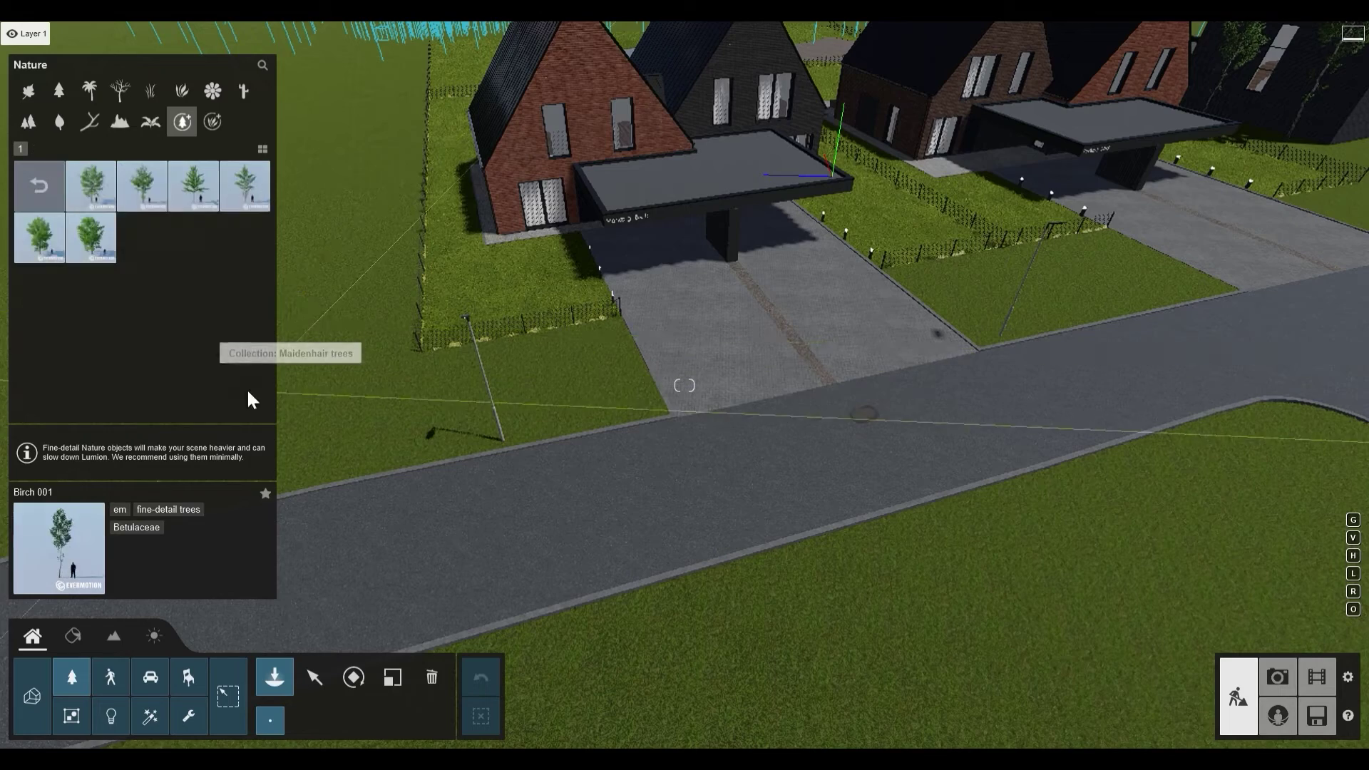
Step: Place a scaled-down Maidenhair Tree 003 beside the street lamp in front of the nearest red-brick house
click(471, 396)
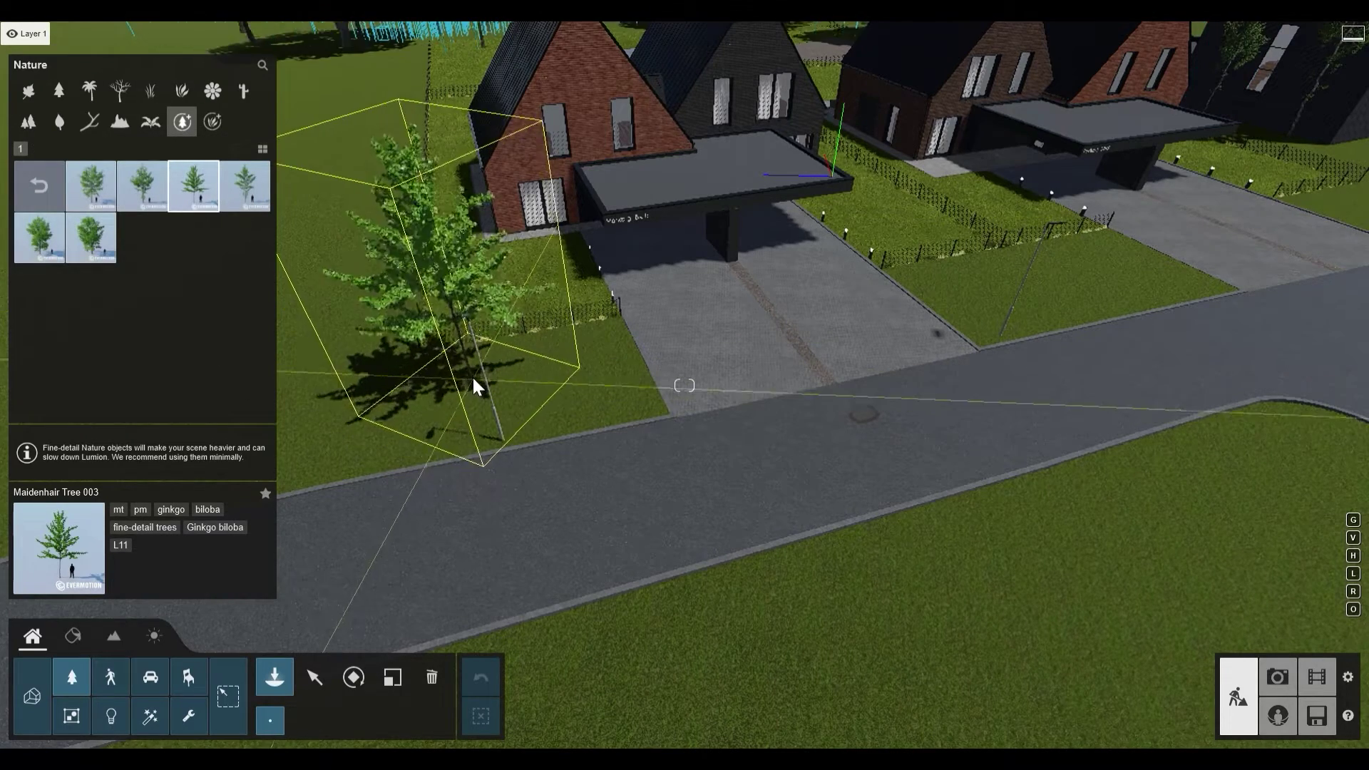
key(l)
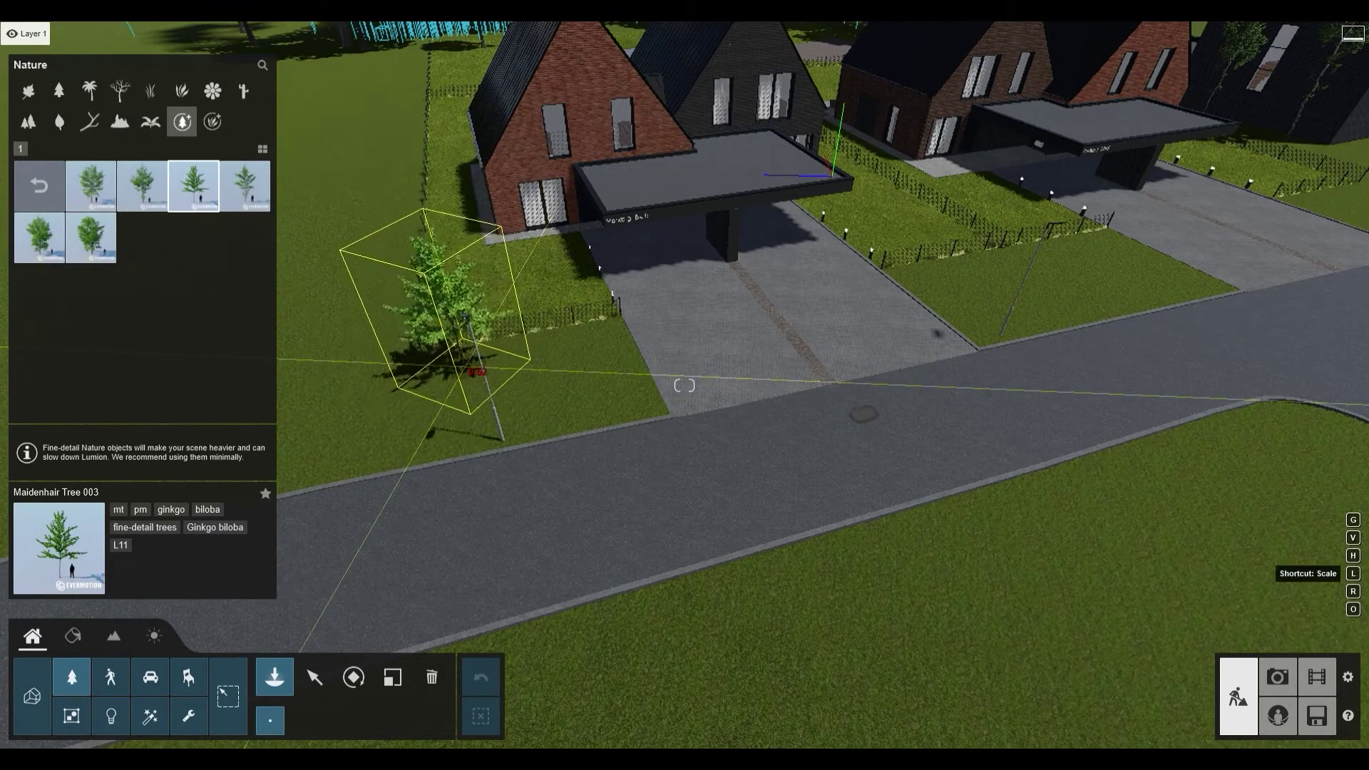
key(l)
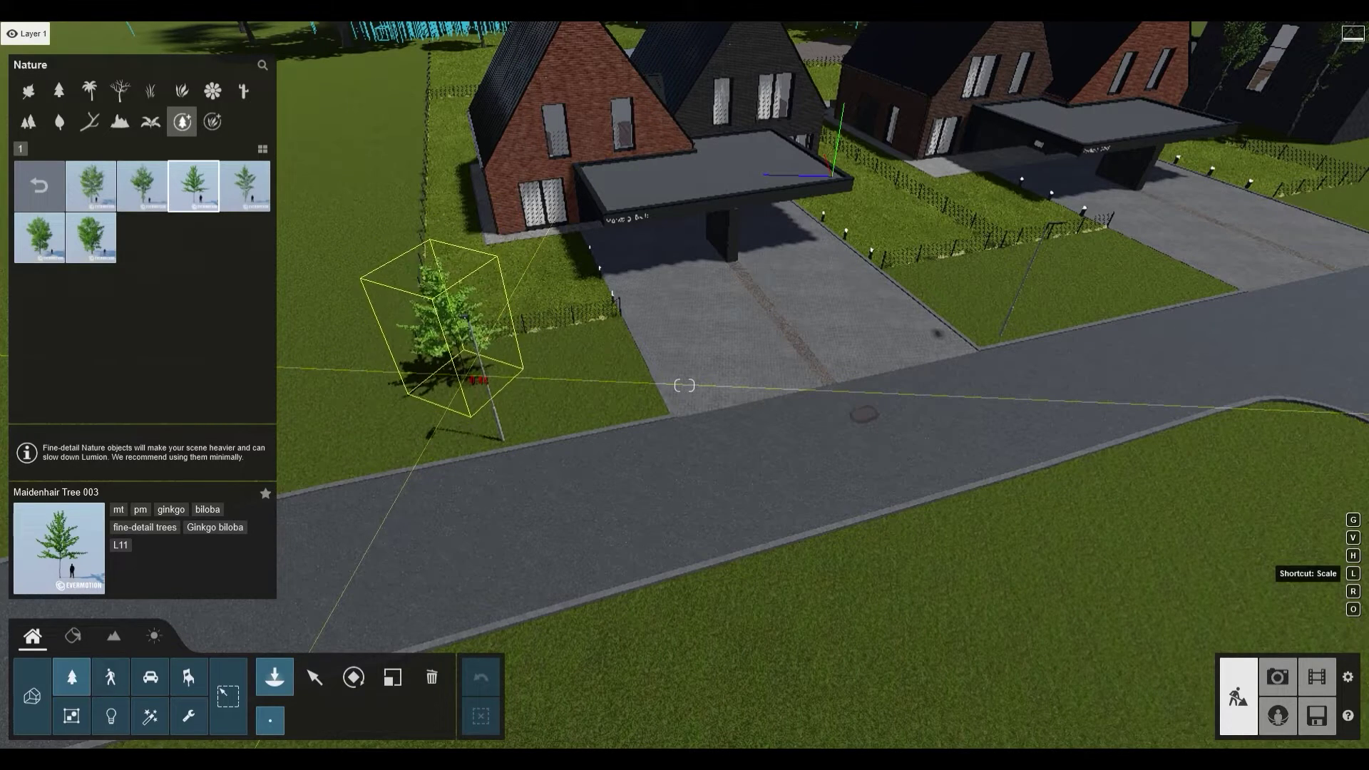
click(472, 379)
Step: Choose the fine-detail Tree 005 and plant a large one on the lawn beside the maidenhair tree
click(64, 195)
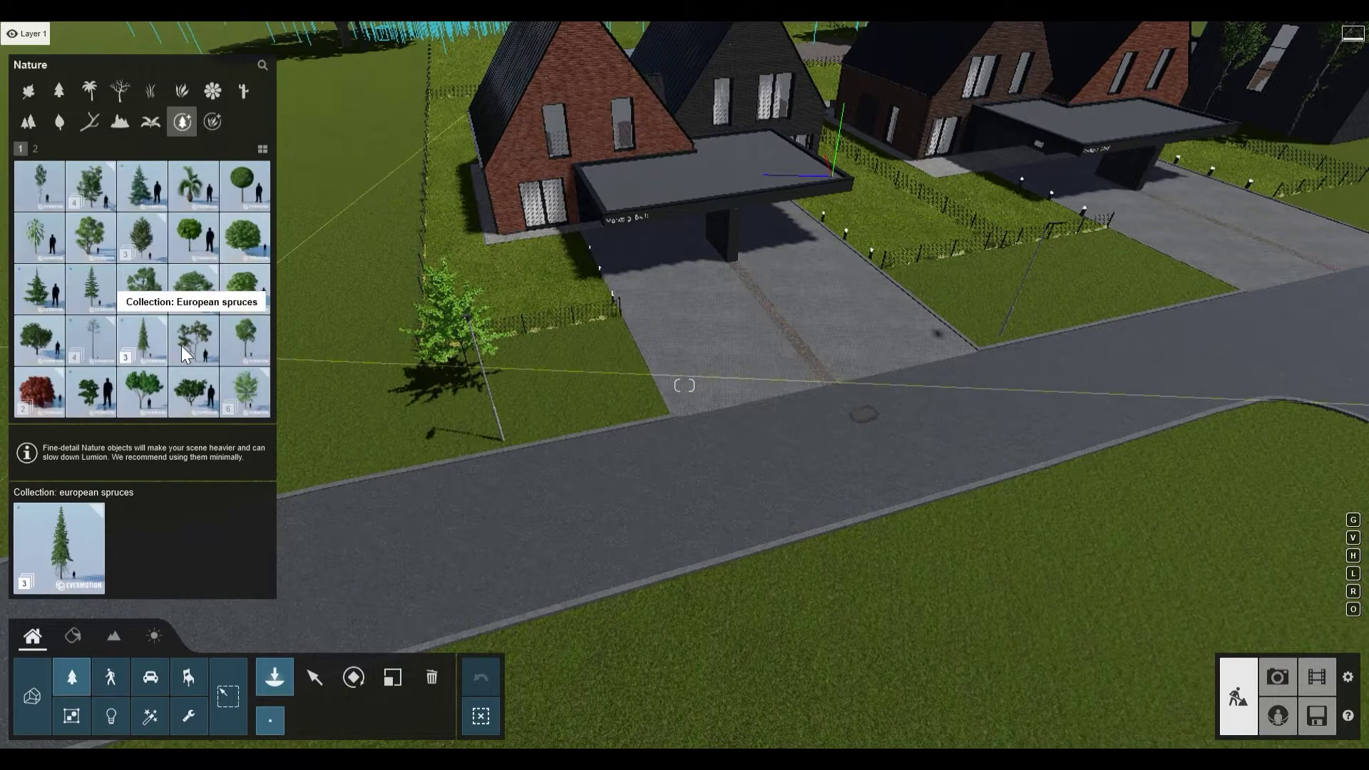
click(152, 332)
click(232, 180)
key(l)
key(l)
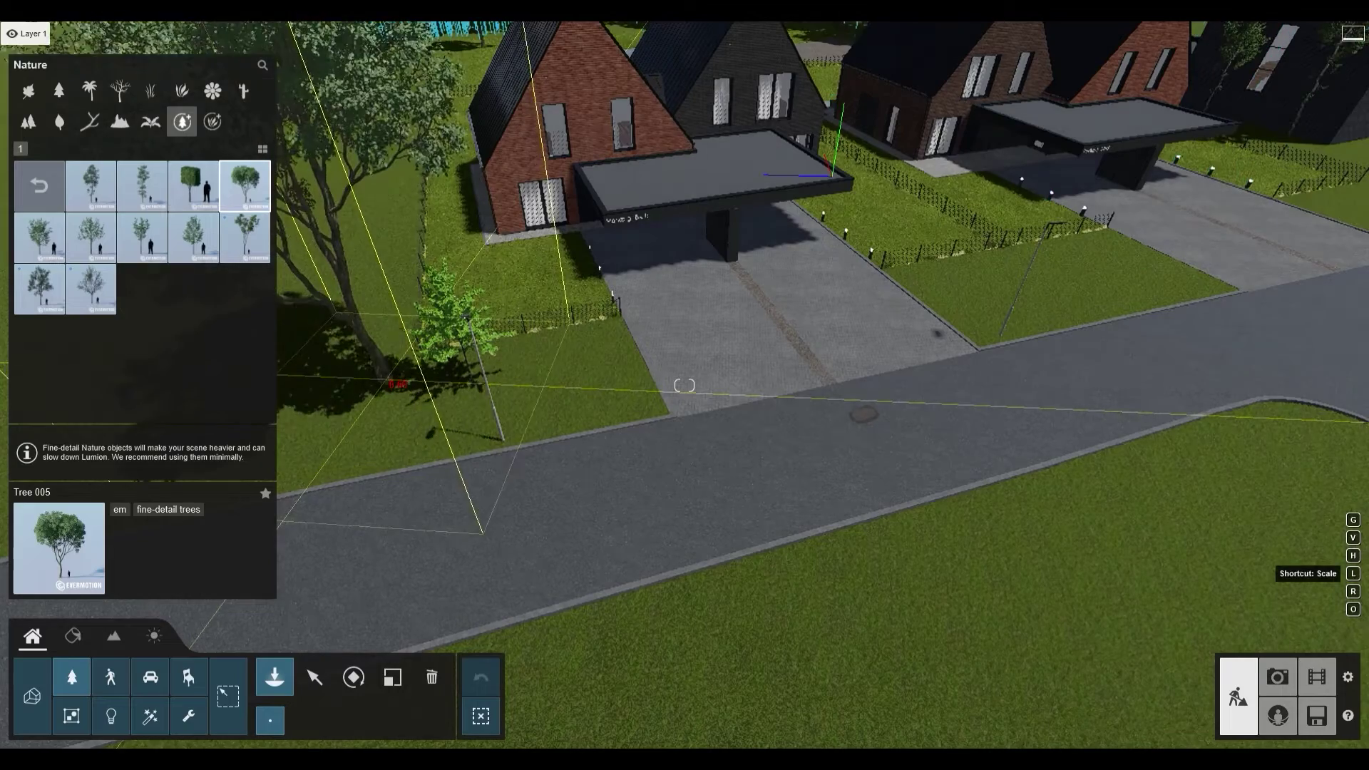
click(404, 382)
Step: Plant a smaller Tree 005 between the two driveways and another near the two-storey house, and update the saved photo preview
key(d)
key(d)
key(q)
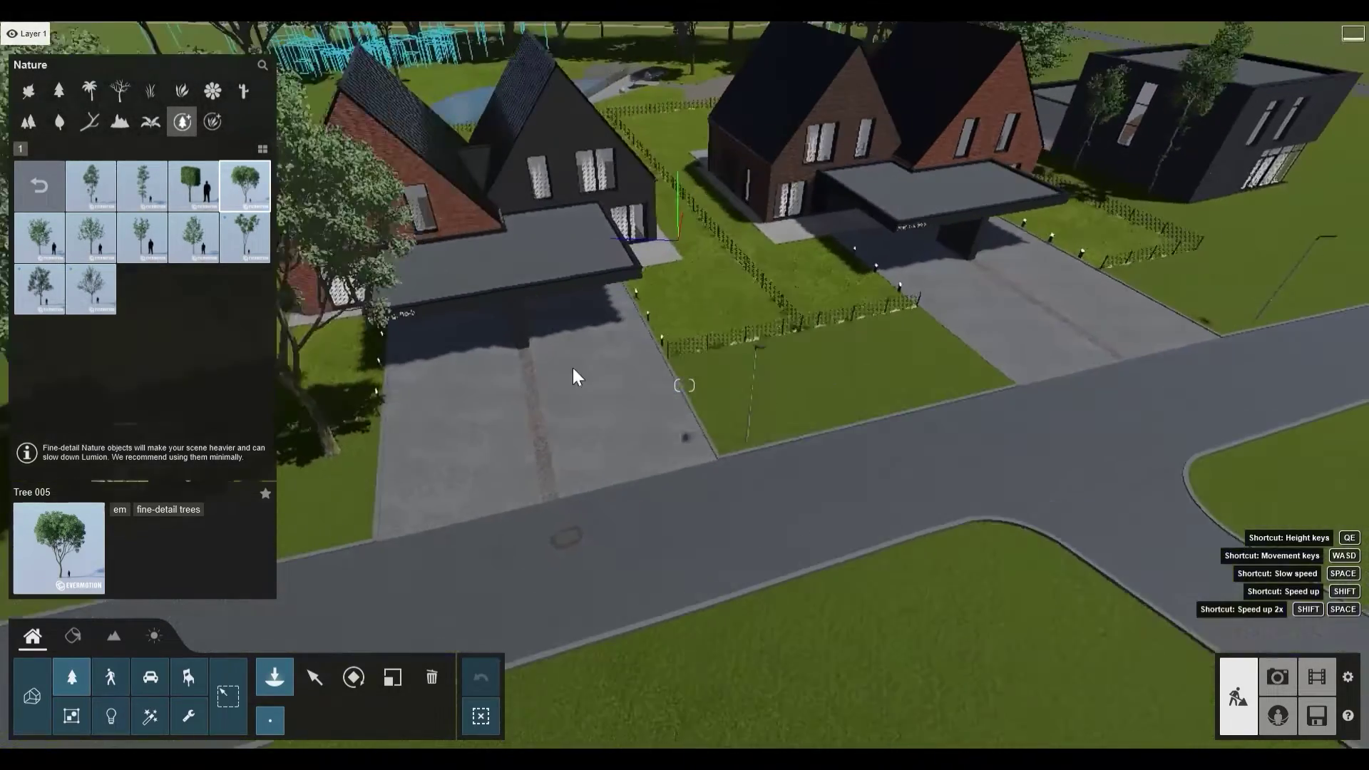
key(l)
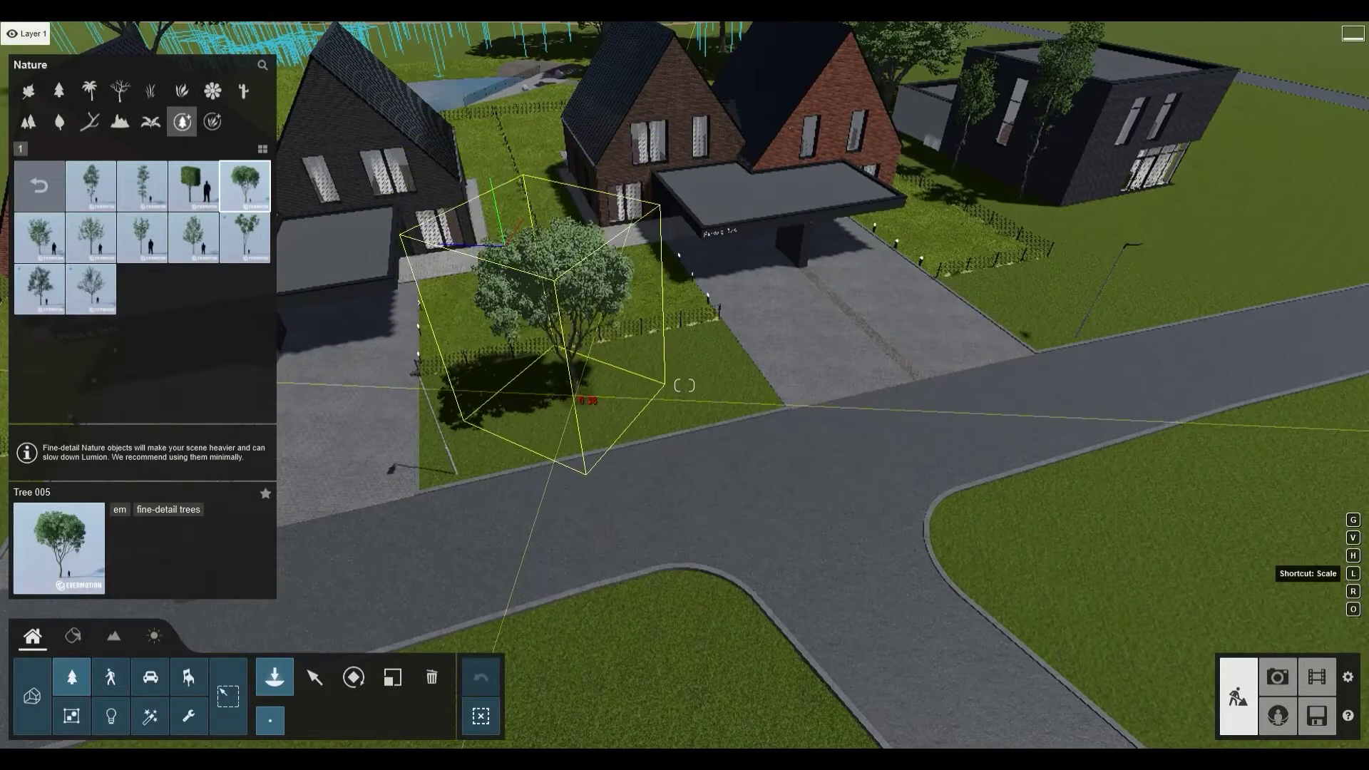
click(594, 391)
click(1074, 291)
click(1279, 683)
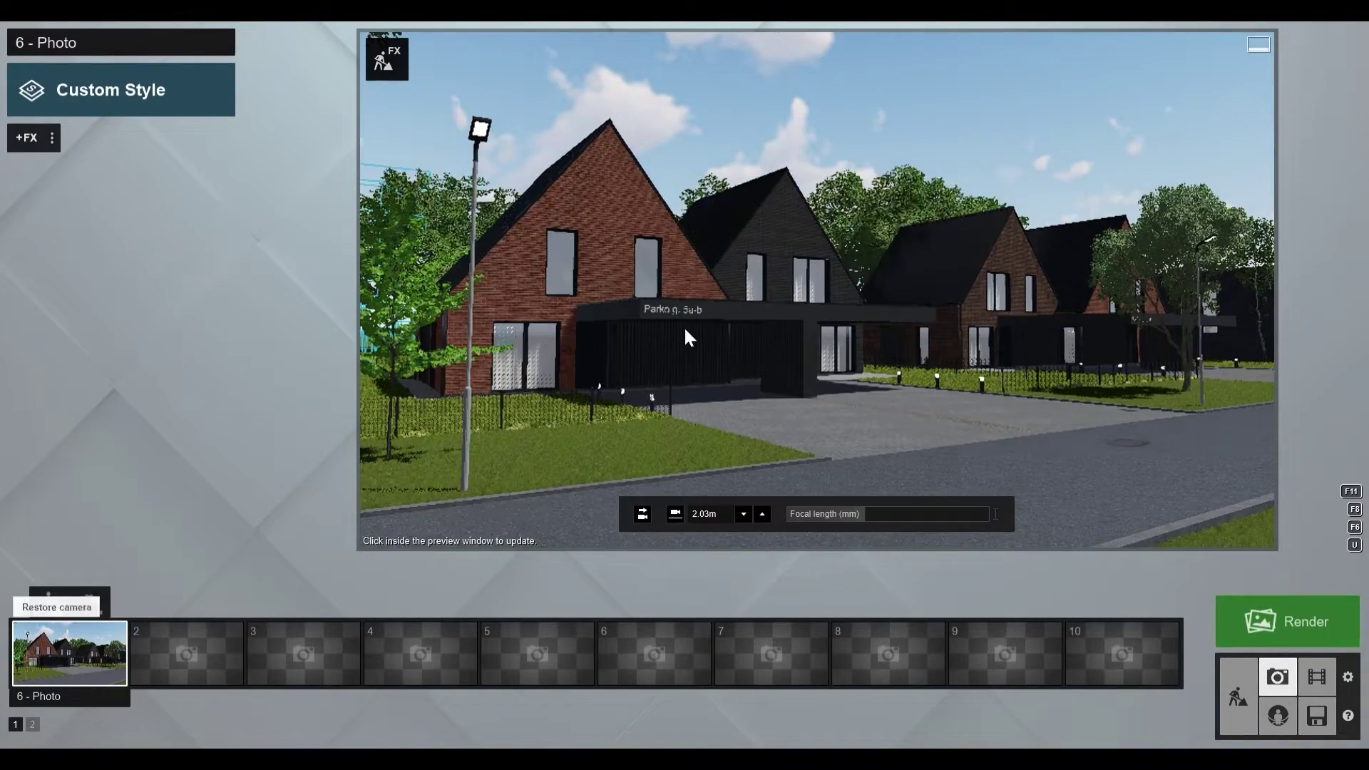
click(668, 334)
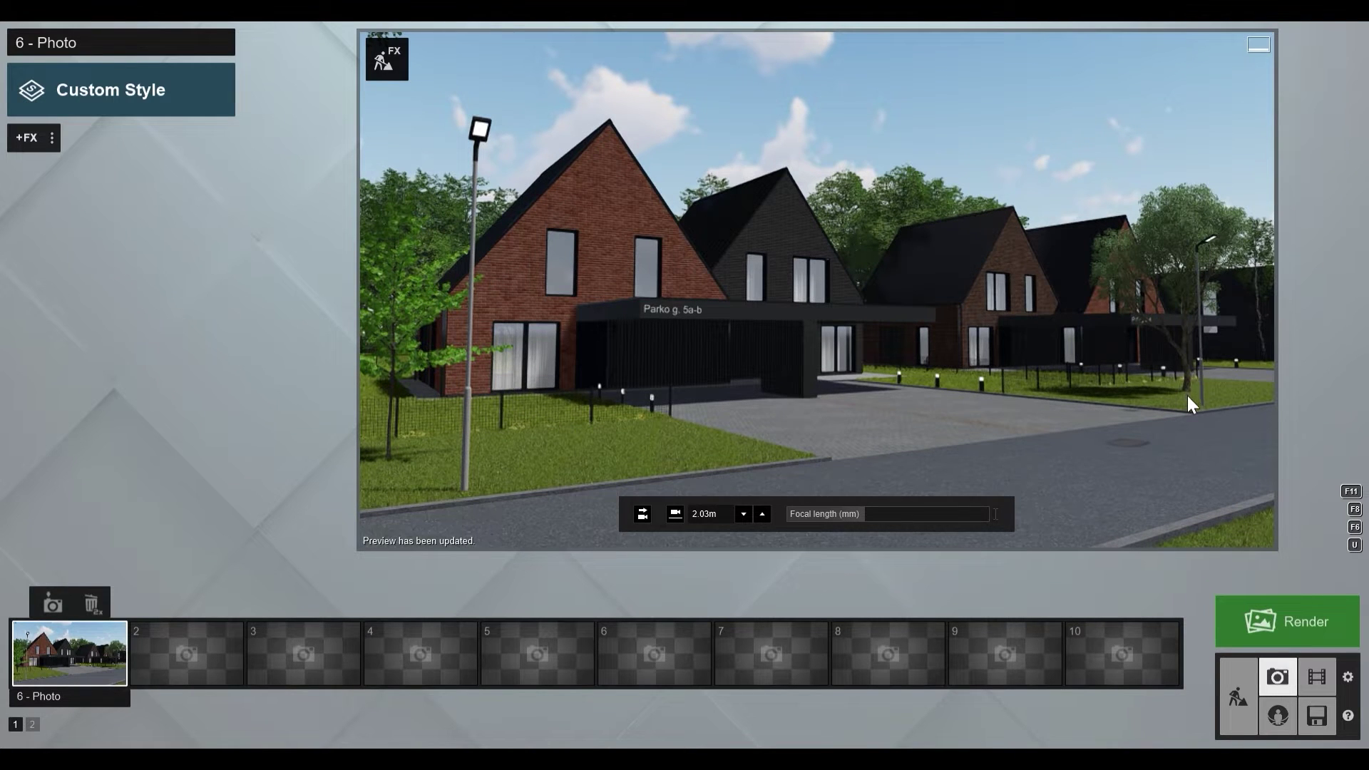
Step: Reposition and rescale the Tree 005 on the lawn between the two driveways
click(1238, 697)
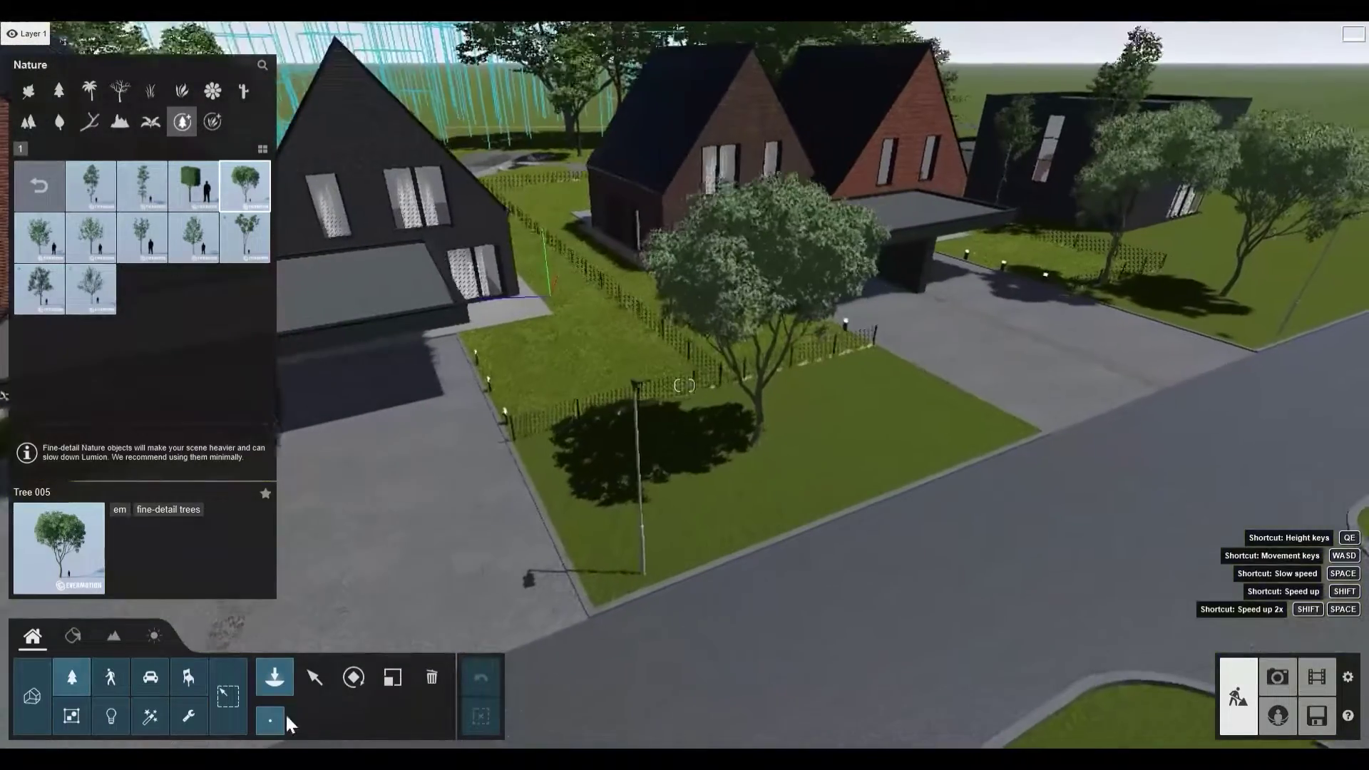
click(308, 675)
click(749, 447)
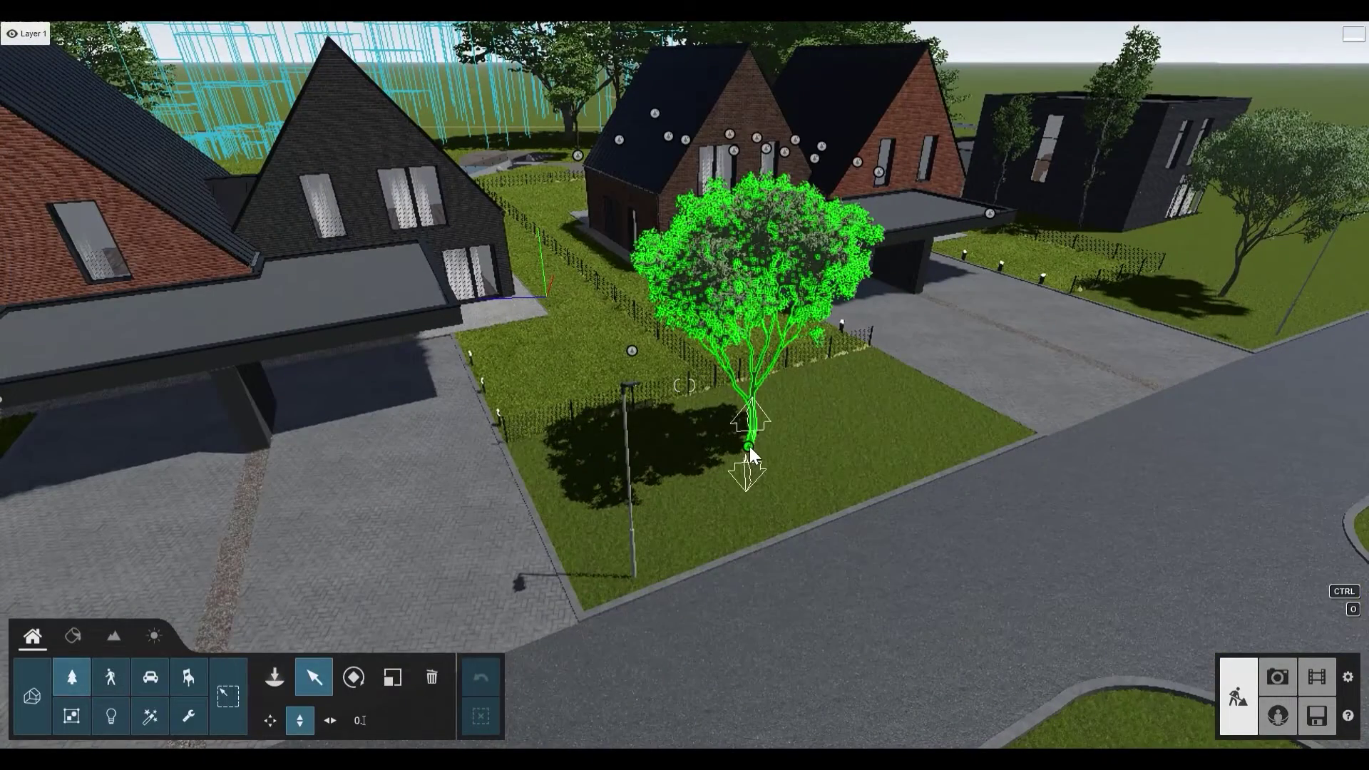
mouse_move(750, 446)
mouse_down()
mouse_move(771, 476)
mouse_move(752, 465)
mouse_up()
key(l)
Step: Move the large Tree 005 beside the maidenhair tree, and restore the saved photo camera to check its position
right_drag(752, 465, 725, 451)
key(s)
key(a)
key(w)
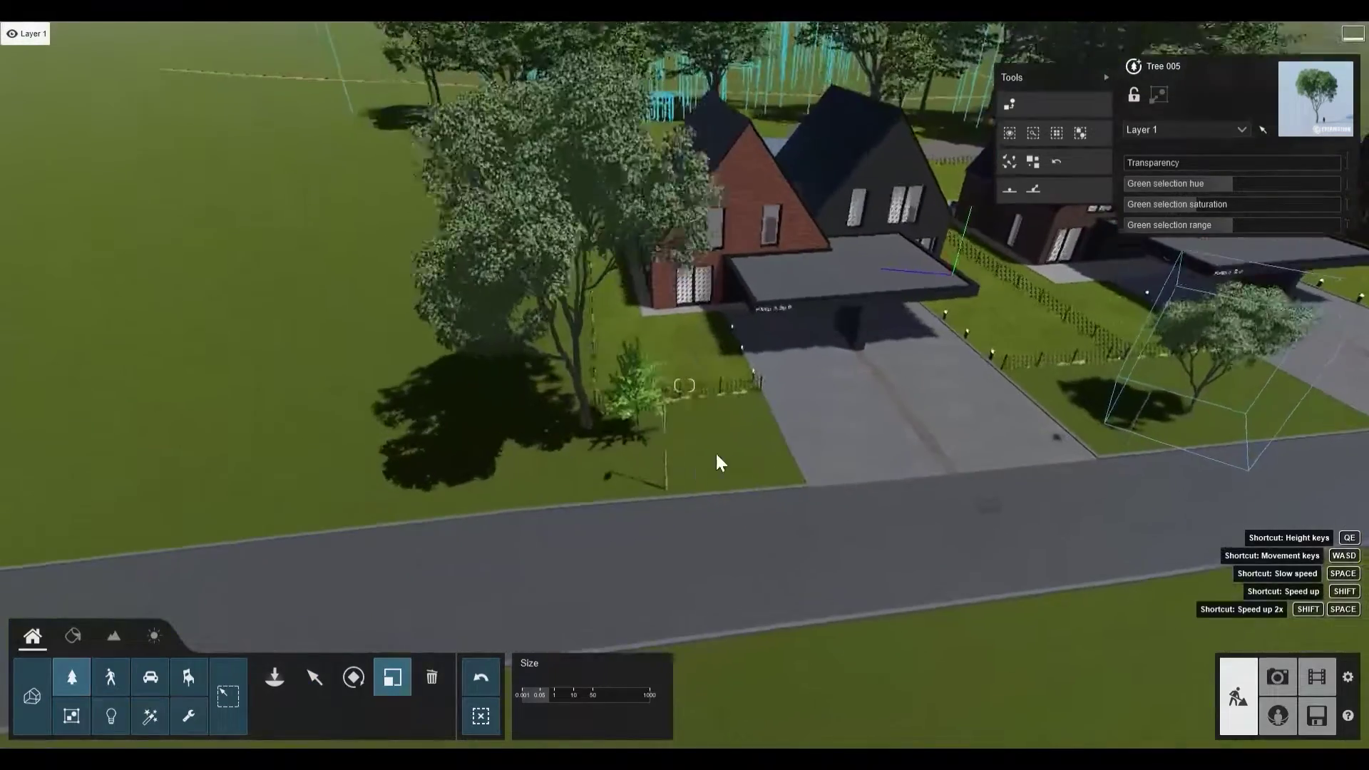
key(m)
click(531, 426)
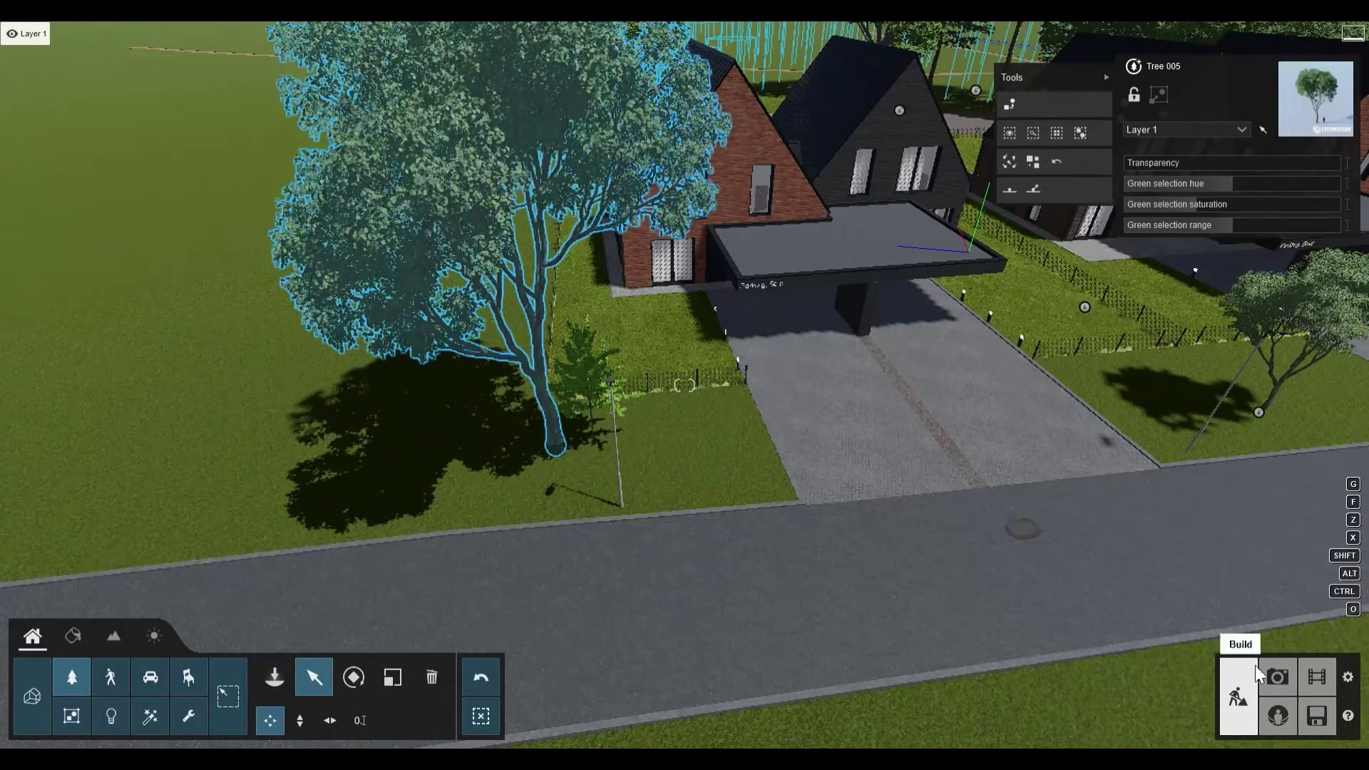
click(1277, 676)
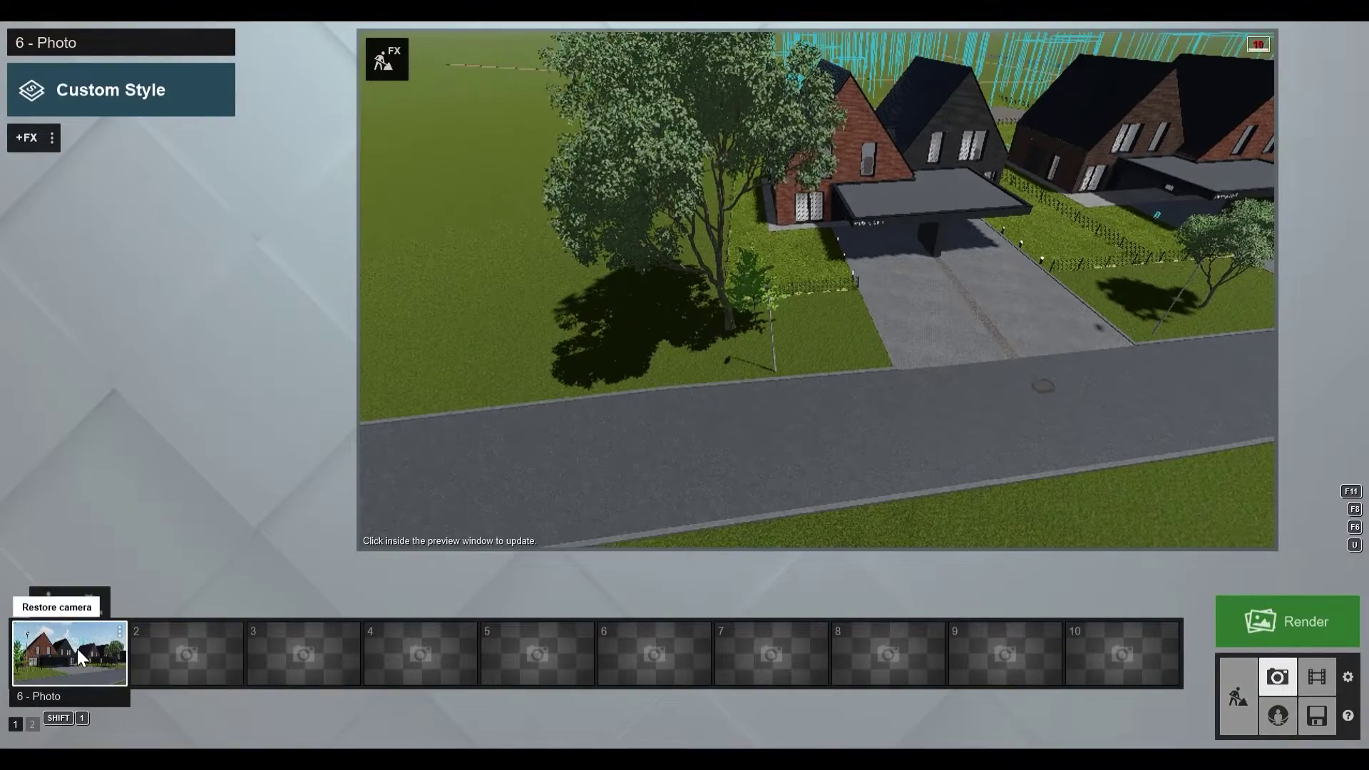
click(77, 648)
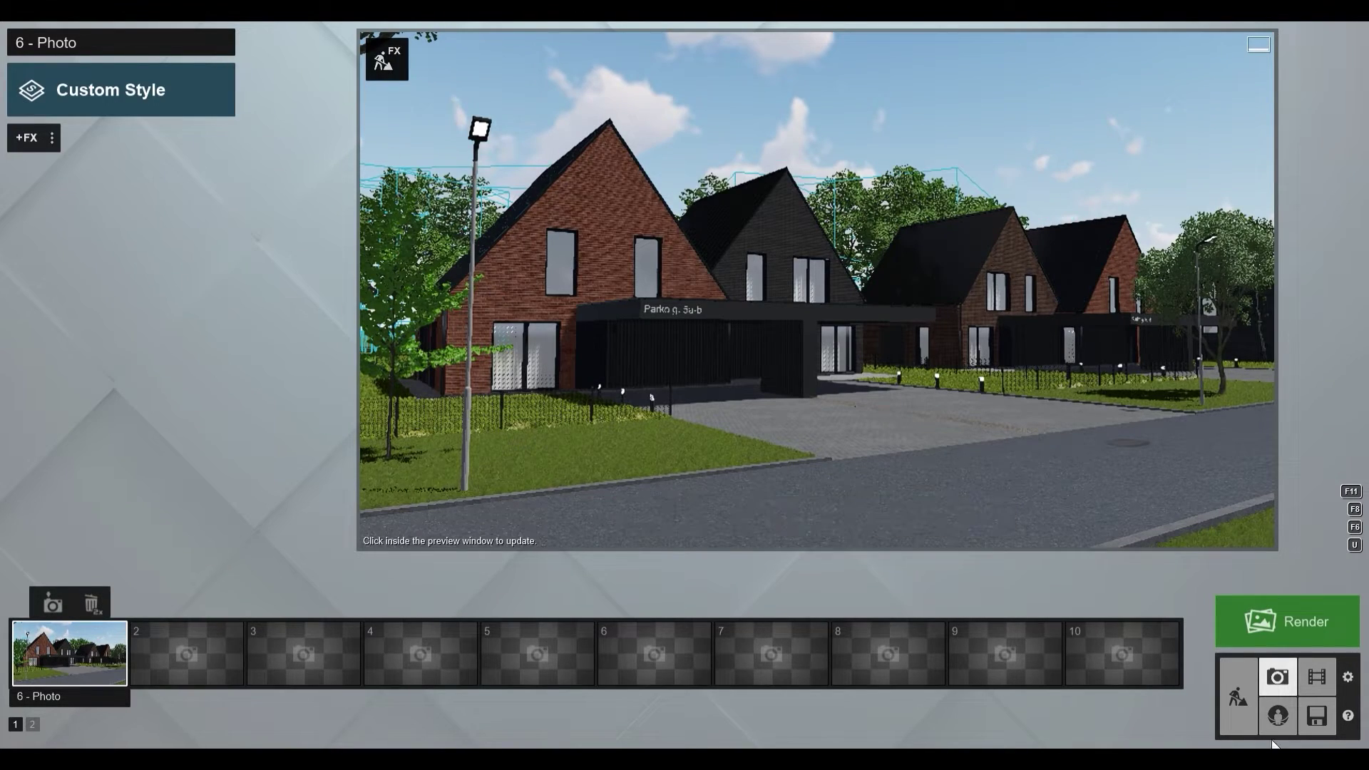
Step: Scale down the large Tree 005 so its branches hang into the photo's corner, and update the saved photo preview
click(1238, 695)
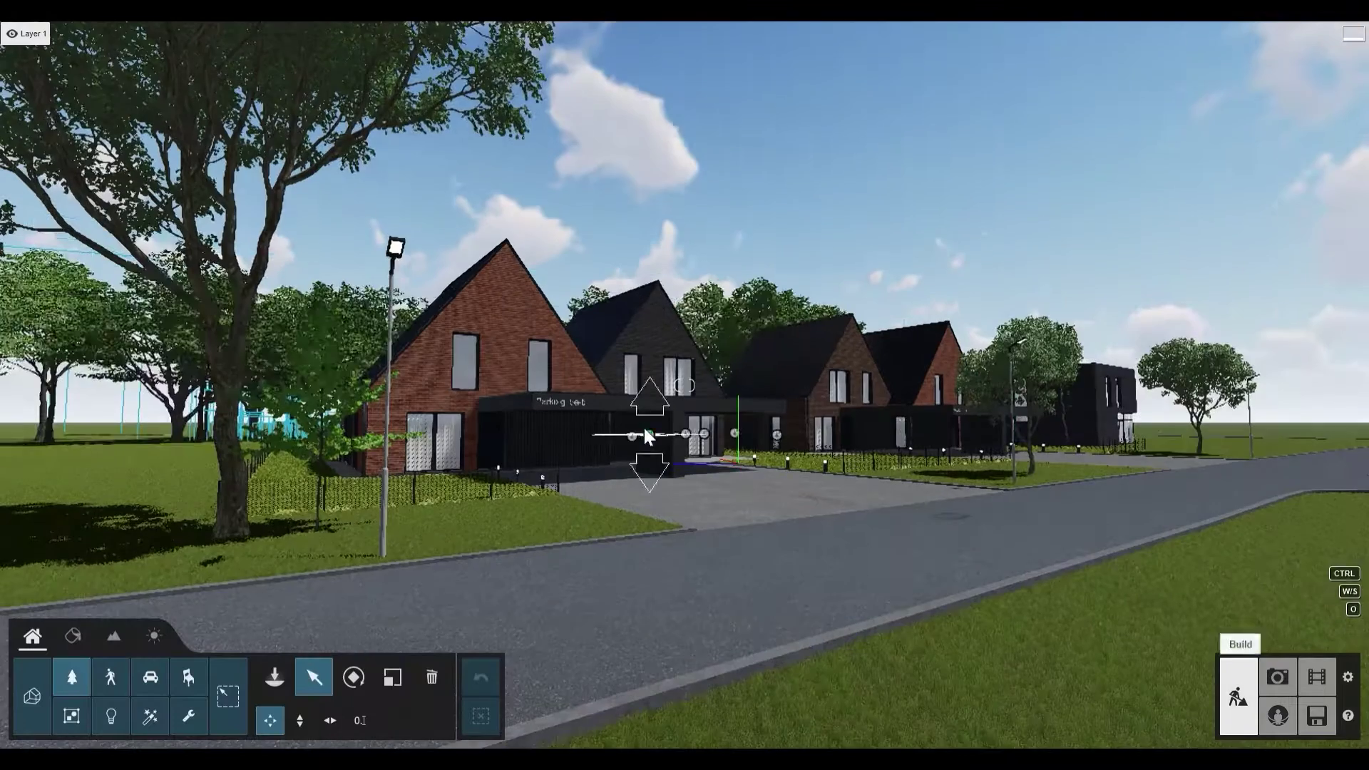
click(392, 677)
drag(233, 536, 232, 543)
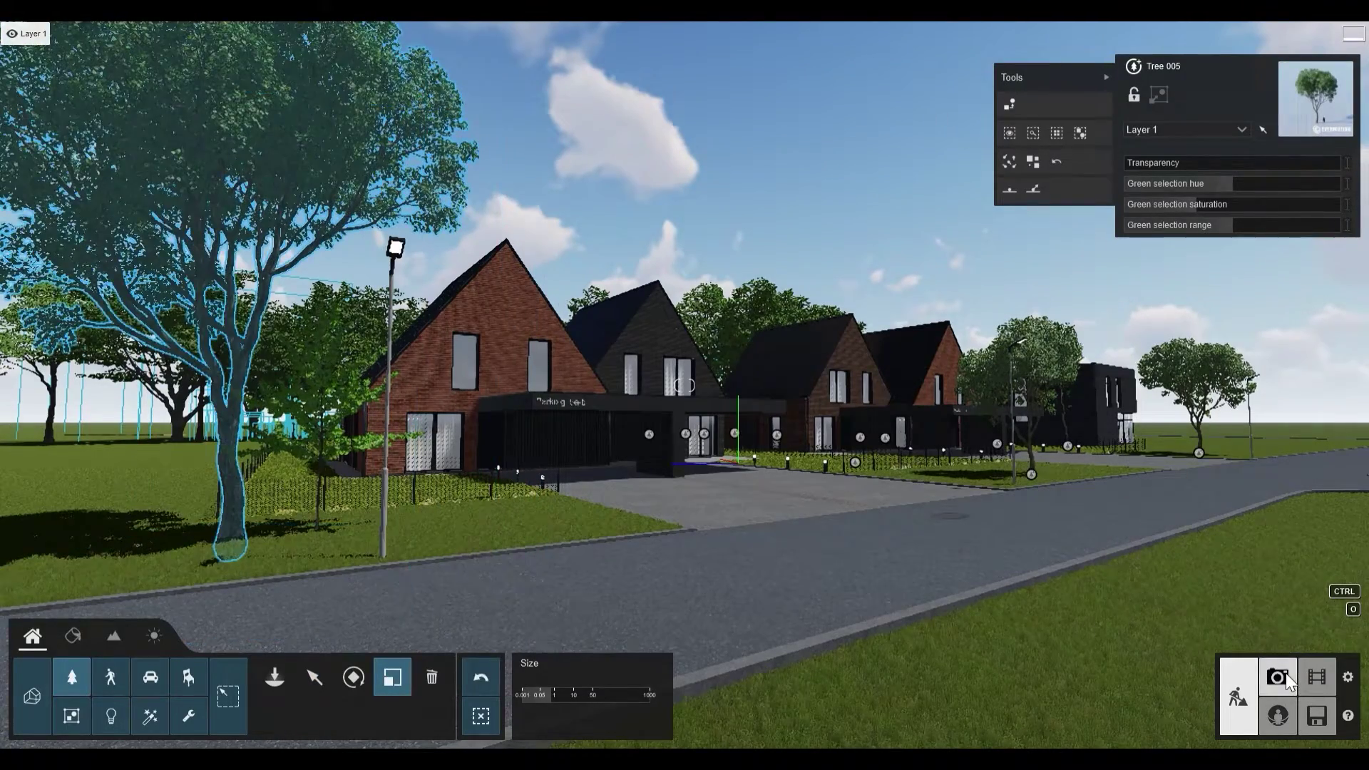
click(1276, 675)
click(87, 646)
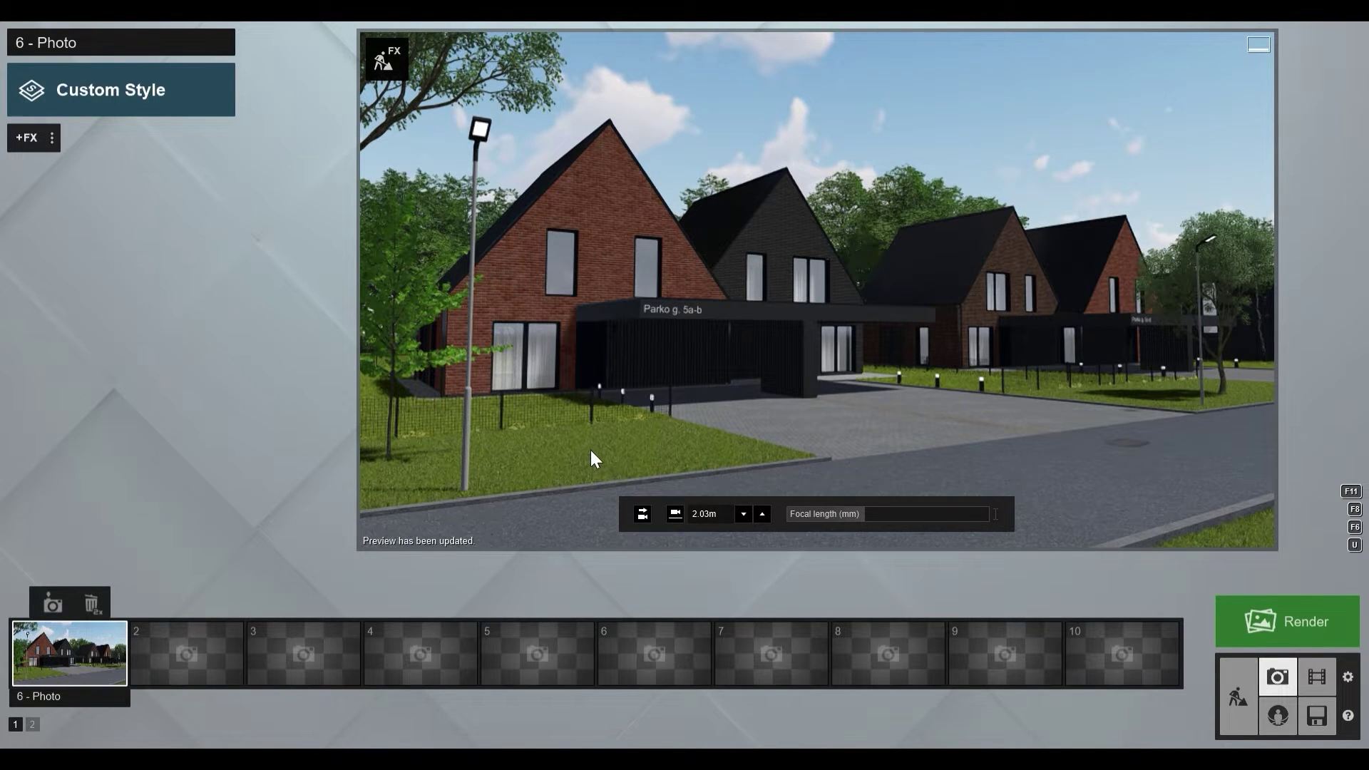
Step: Choose Plant 004 from the fine-detail plants for the fence in front of the nearest red-brick house
click(1238, 695)
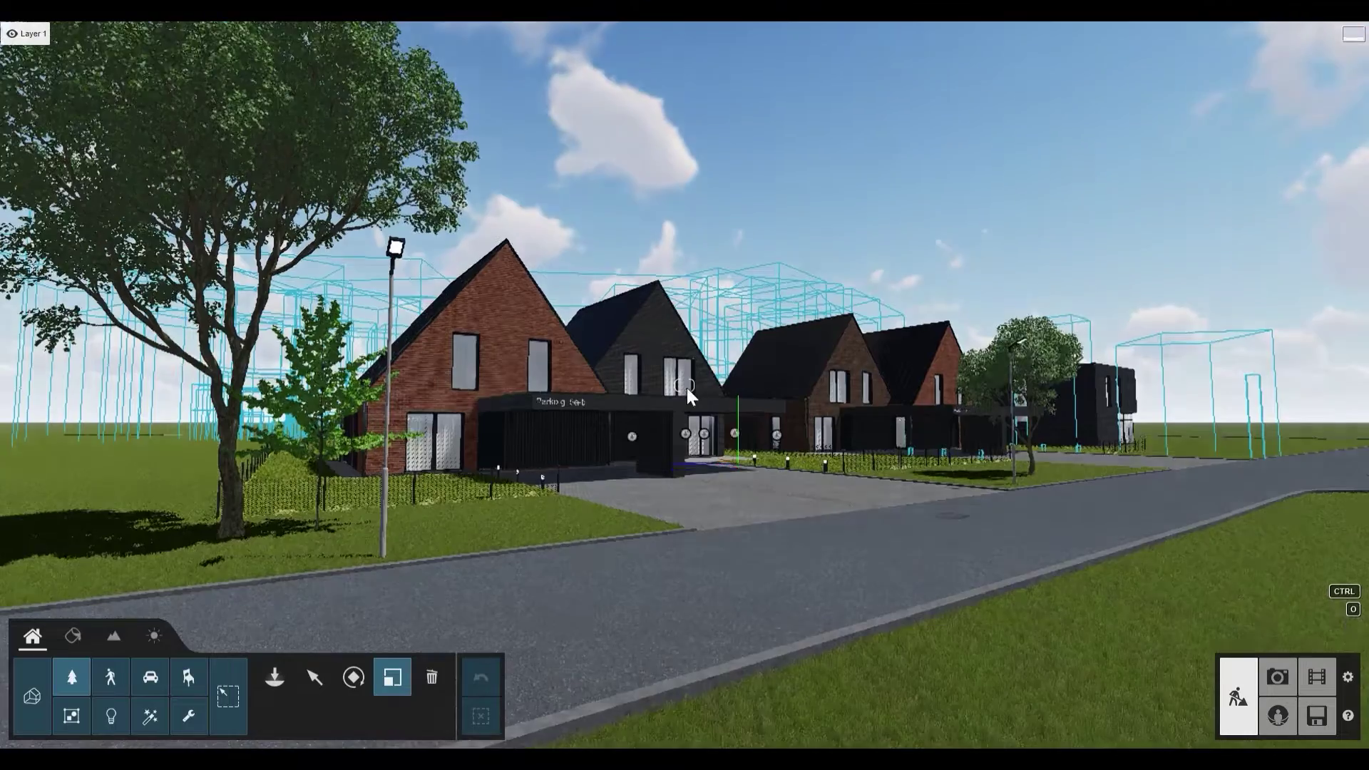
right_drag(684, 385, 668, 393)
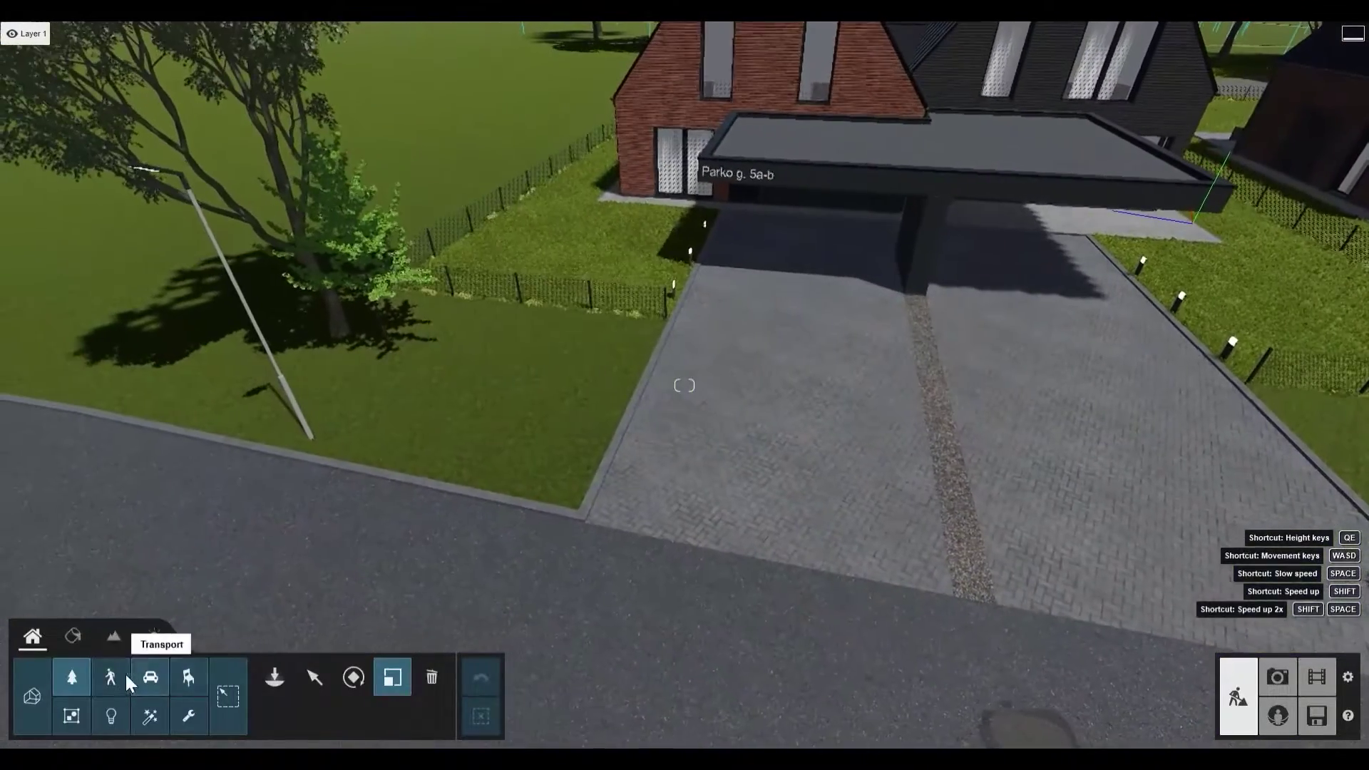
click(273, 677)
click(213, 121)
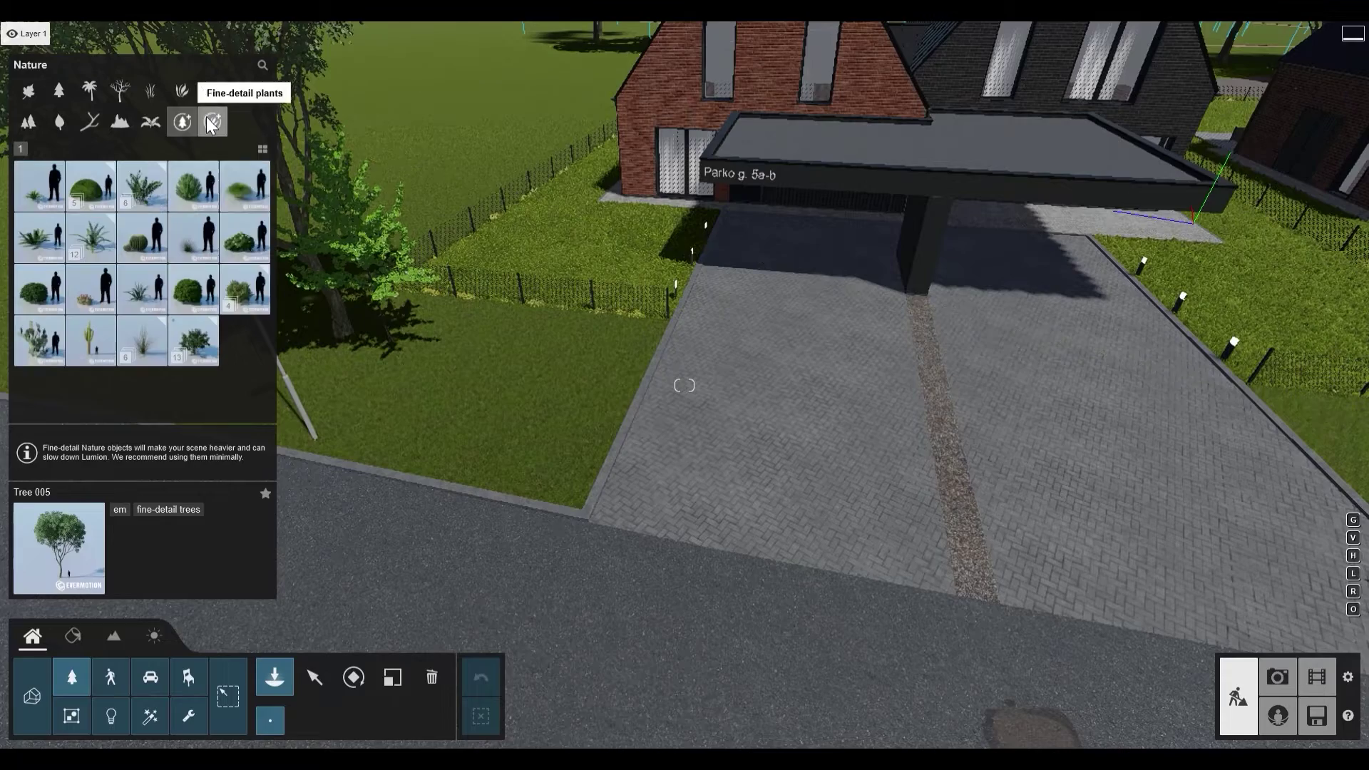
click(251, 281)
click(191, 189)
Step: Place Plant 004 shrubs along the fence and the driveway edge of the nearest lawn
mouse_move(467, 320)
right_down()
mouse_move(451, 327)
mouse_move(468, 328)
right_up()
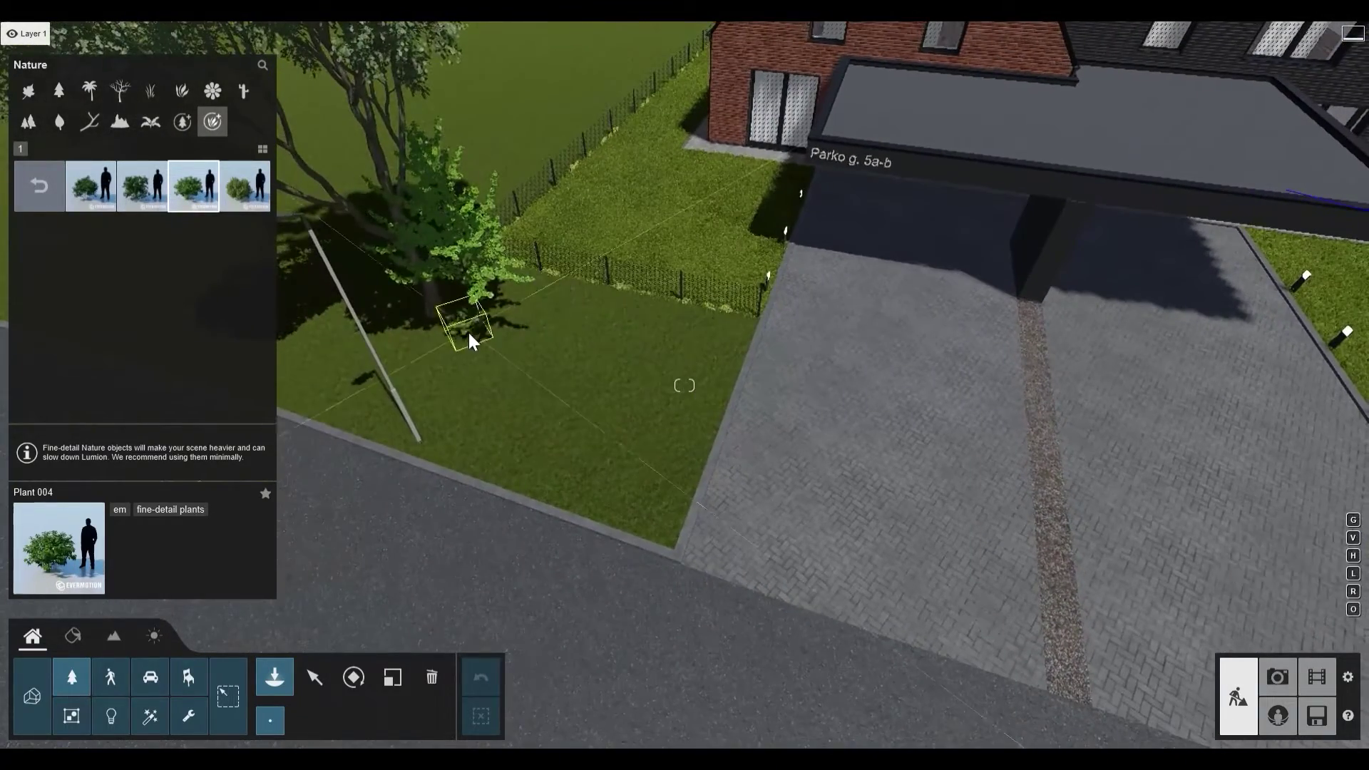
click(528, 289)
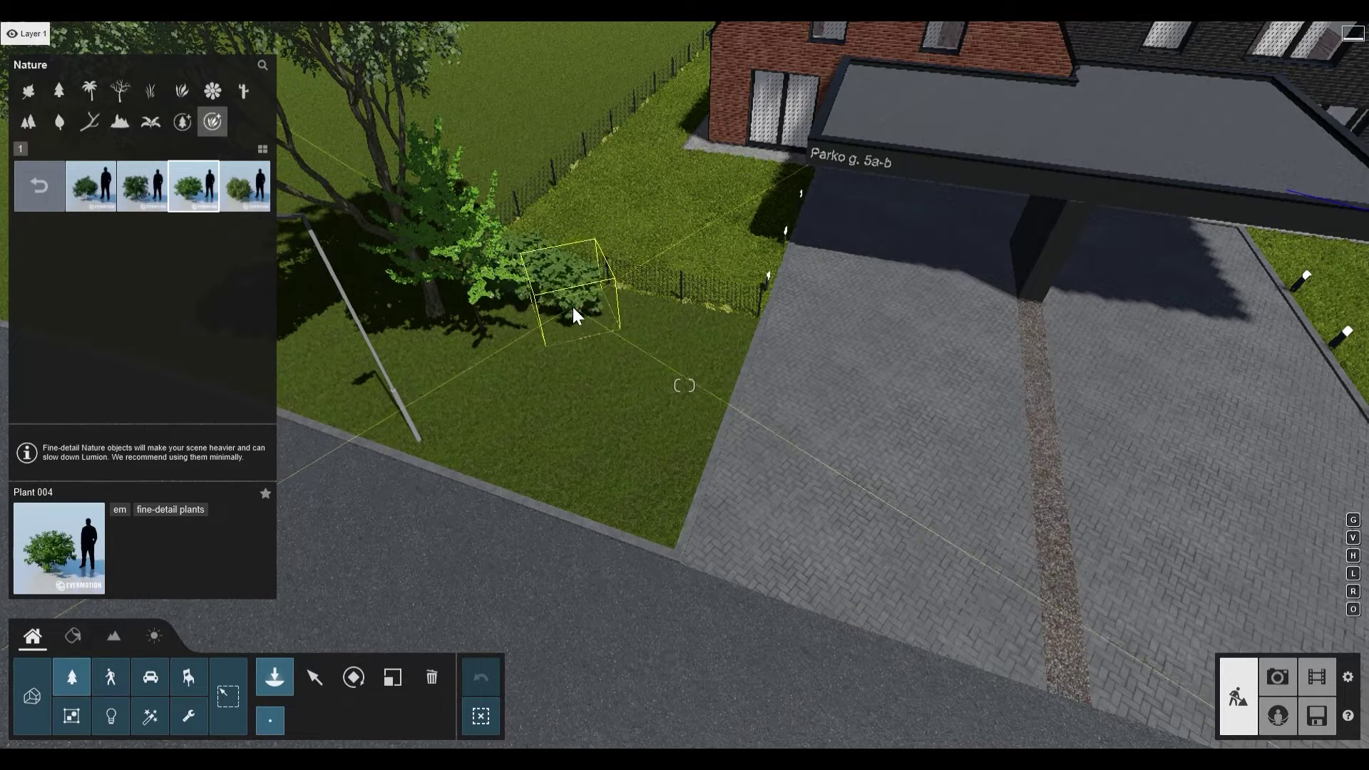
key(l)
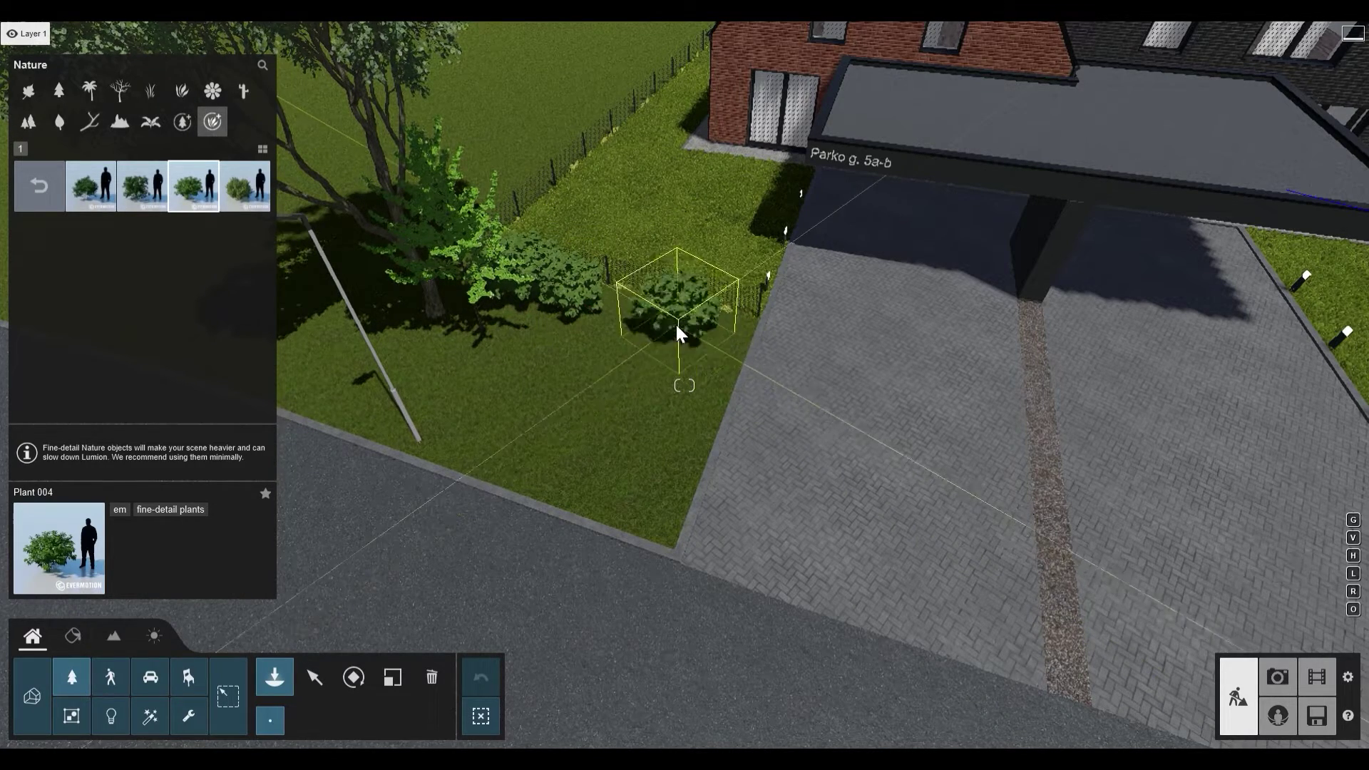
click(678, 325)
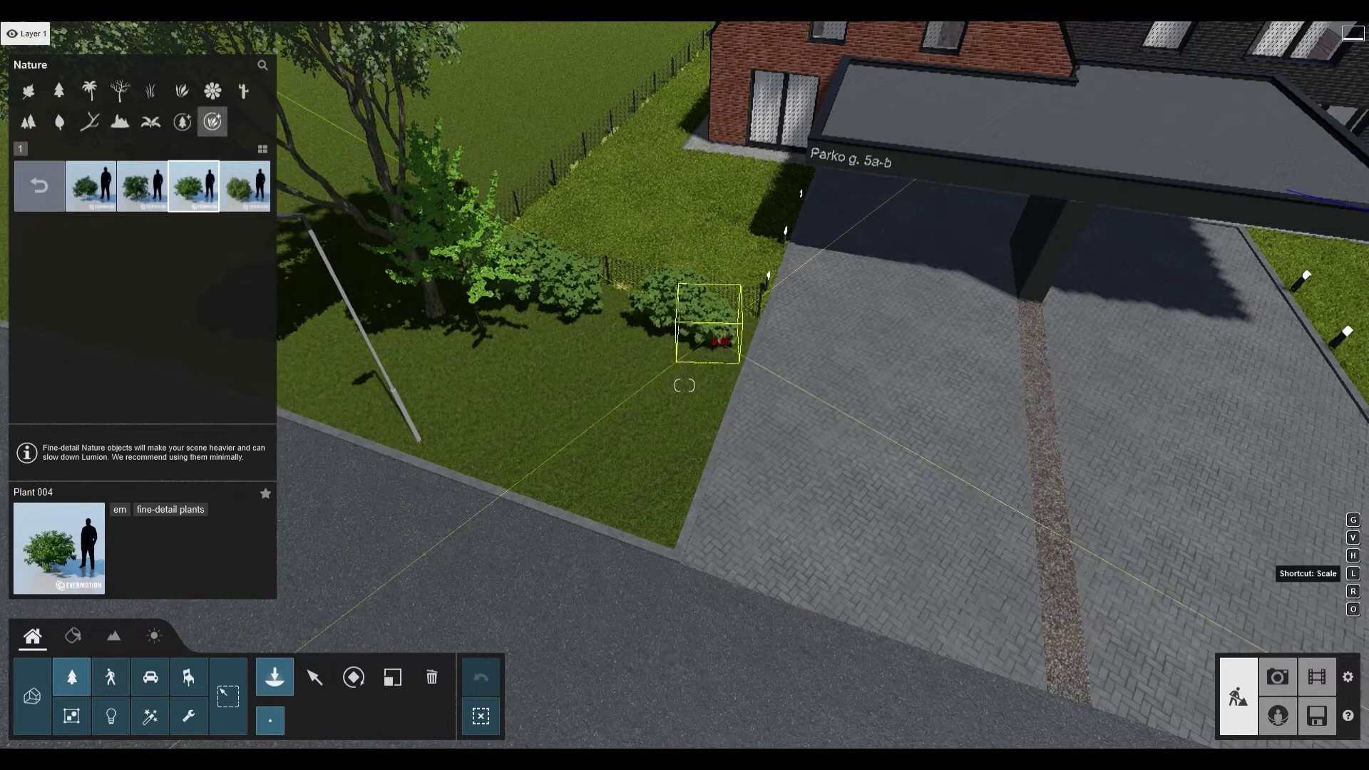
click(726, 331)
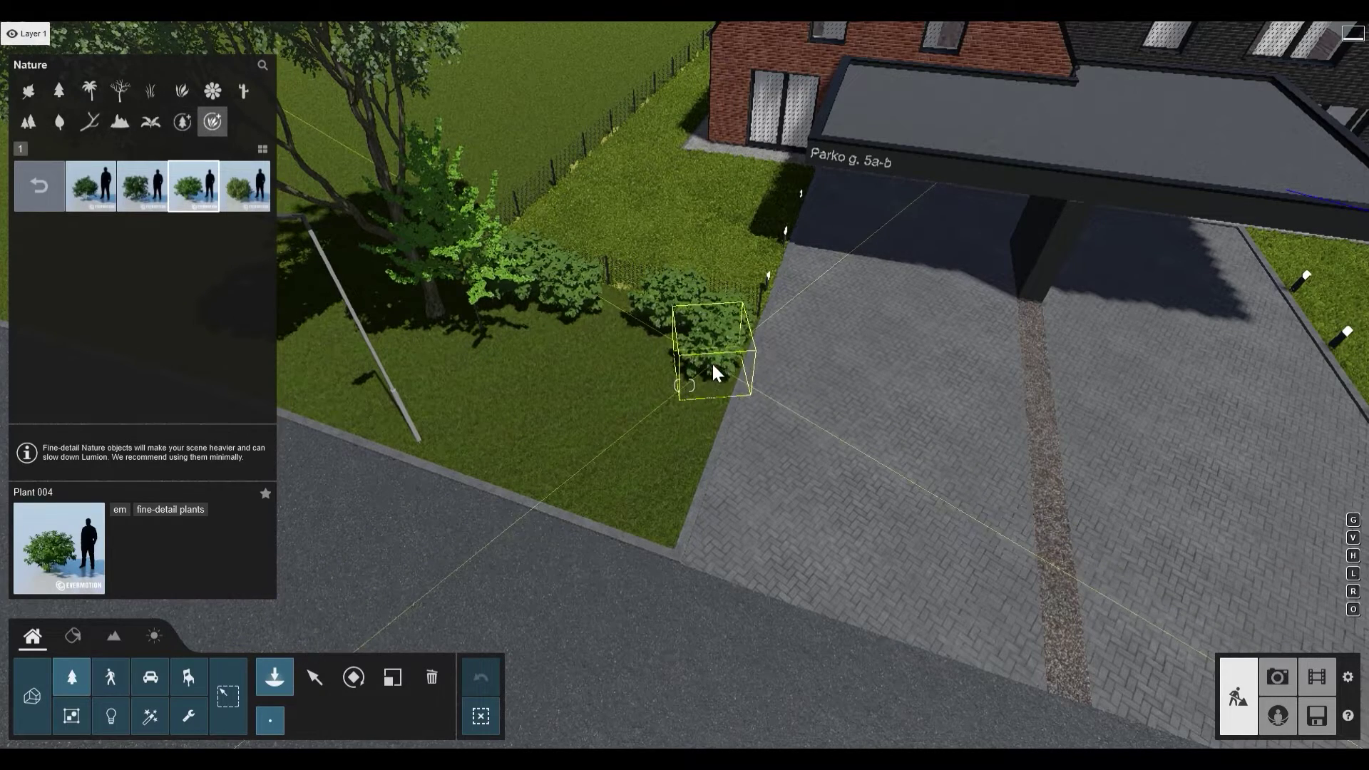
click(690, 408)
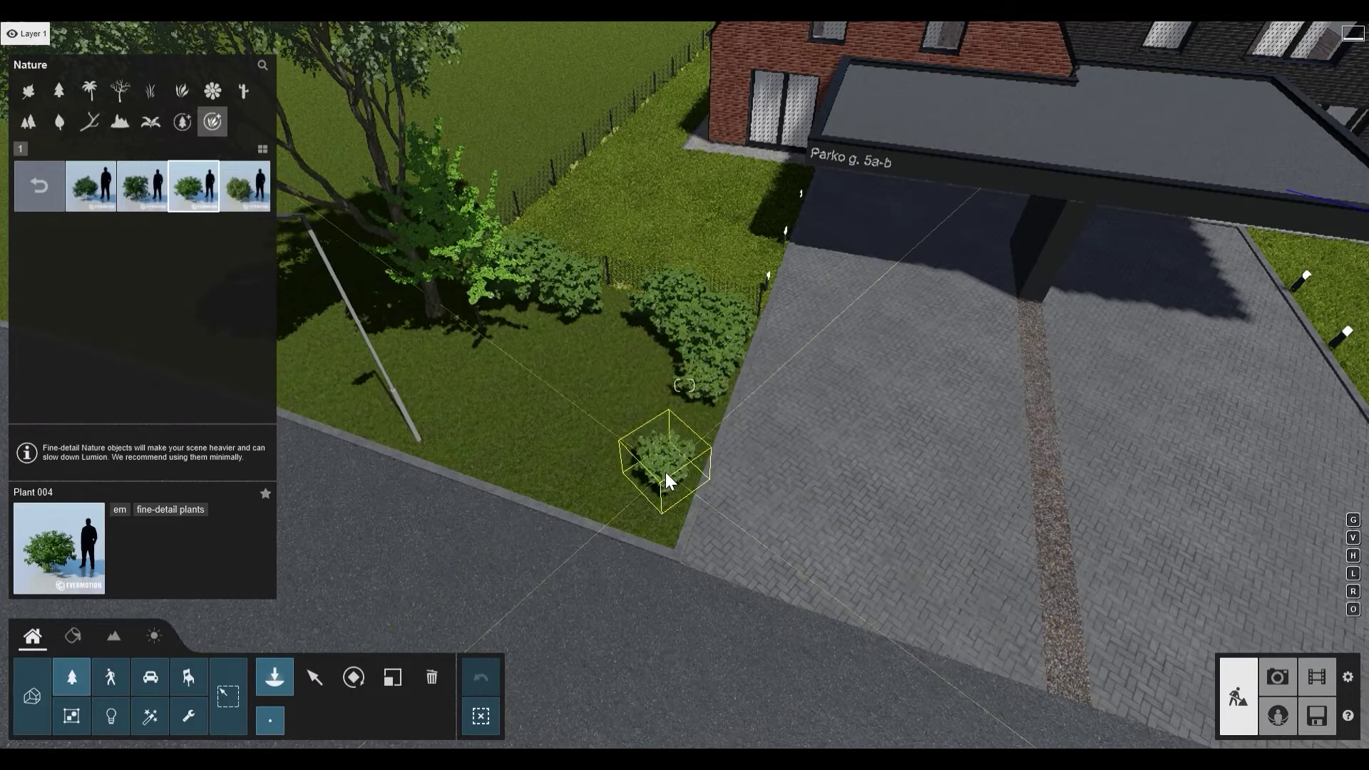
click(662, 506)
Step: Plant more Plant 004 shrubs along the fence and around the tree on the lawn between the two driveways
right_drag(613, 434, 540, 441)
key(l)
click(515, 340)
click(534, 366)
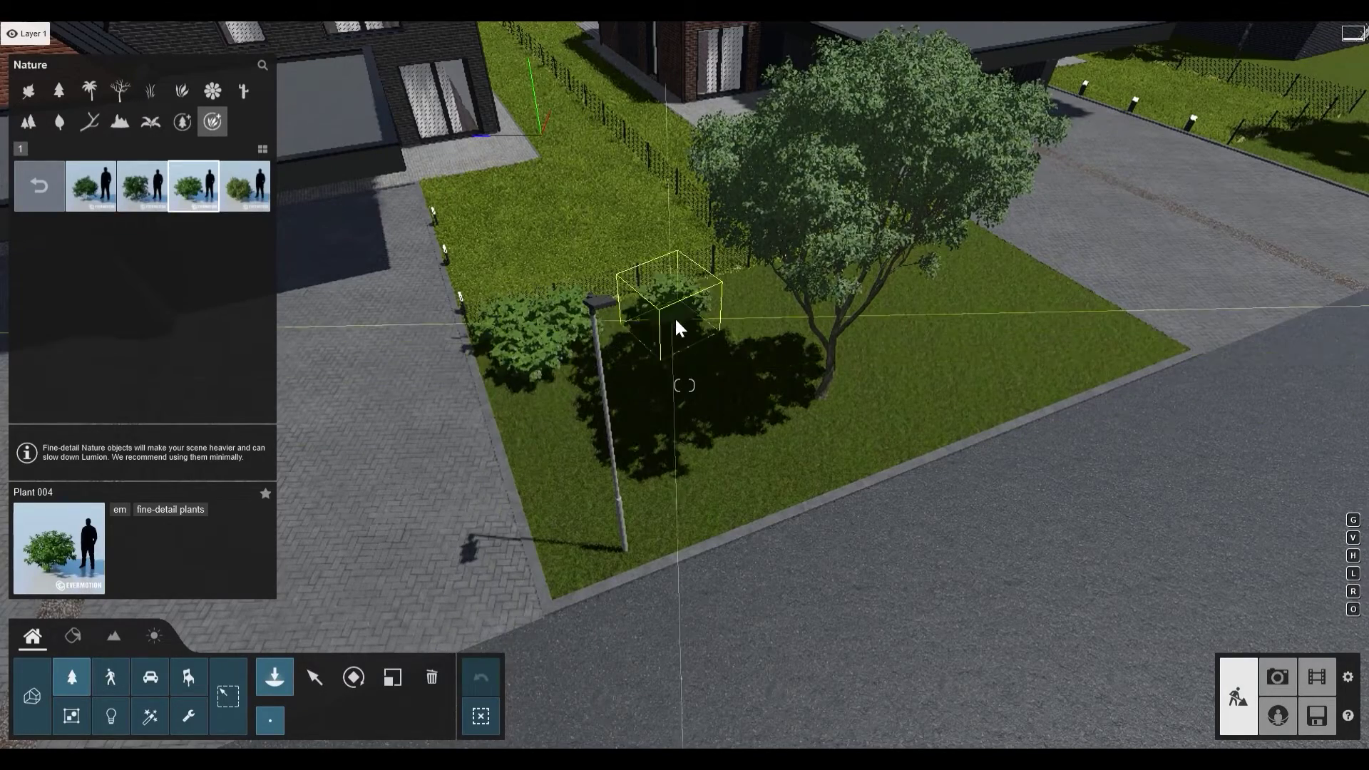
click(683, 312)
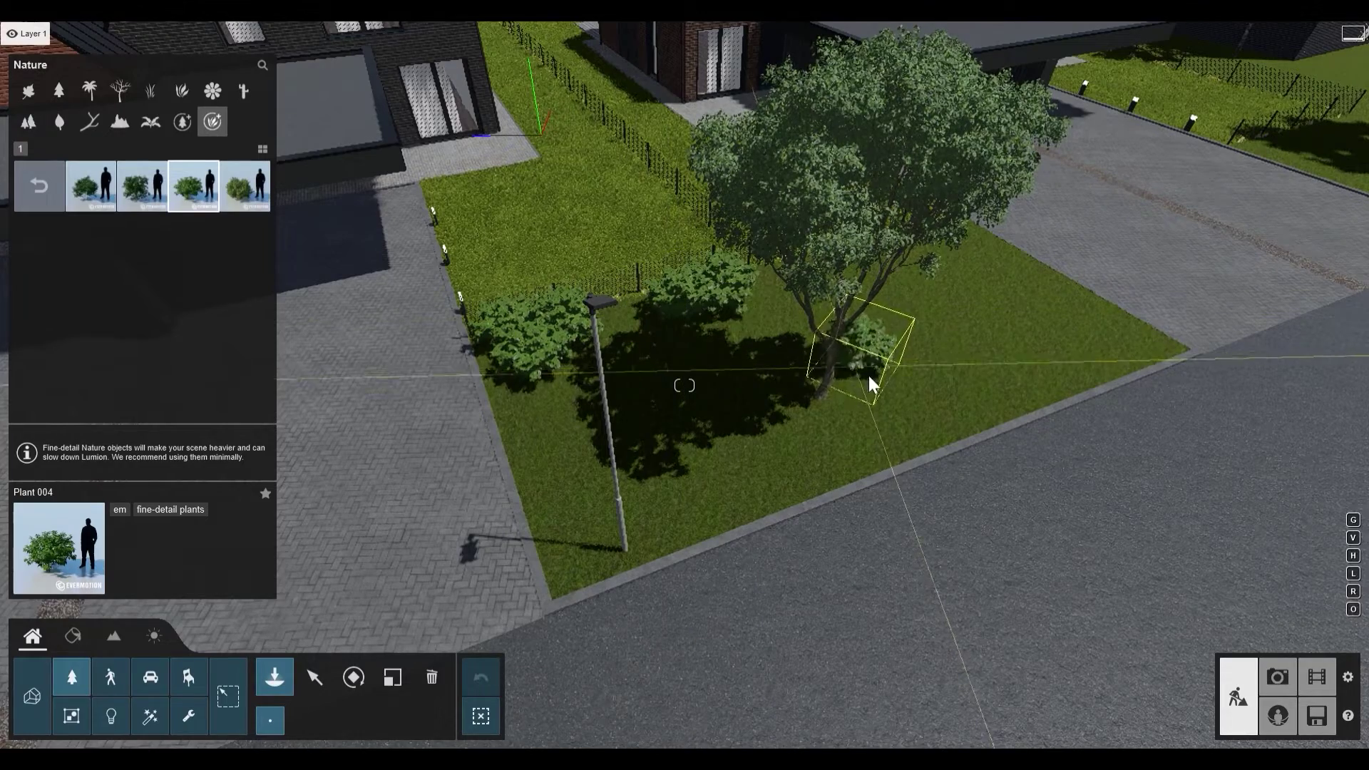
click(890, 354)
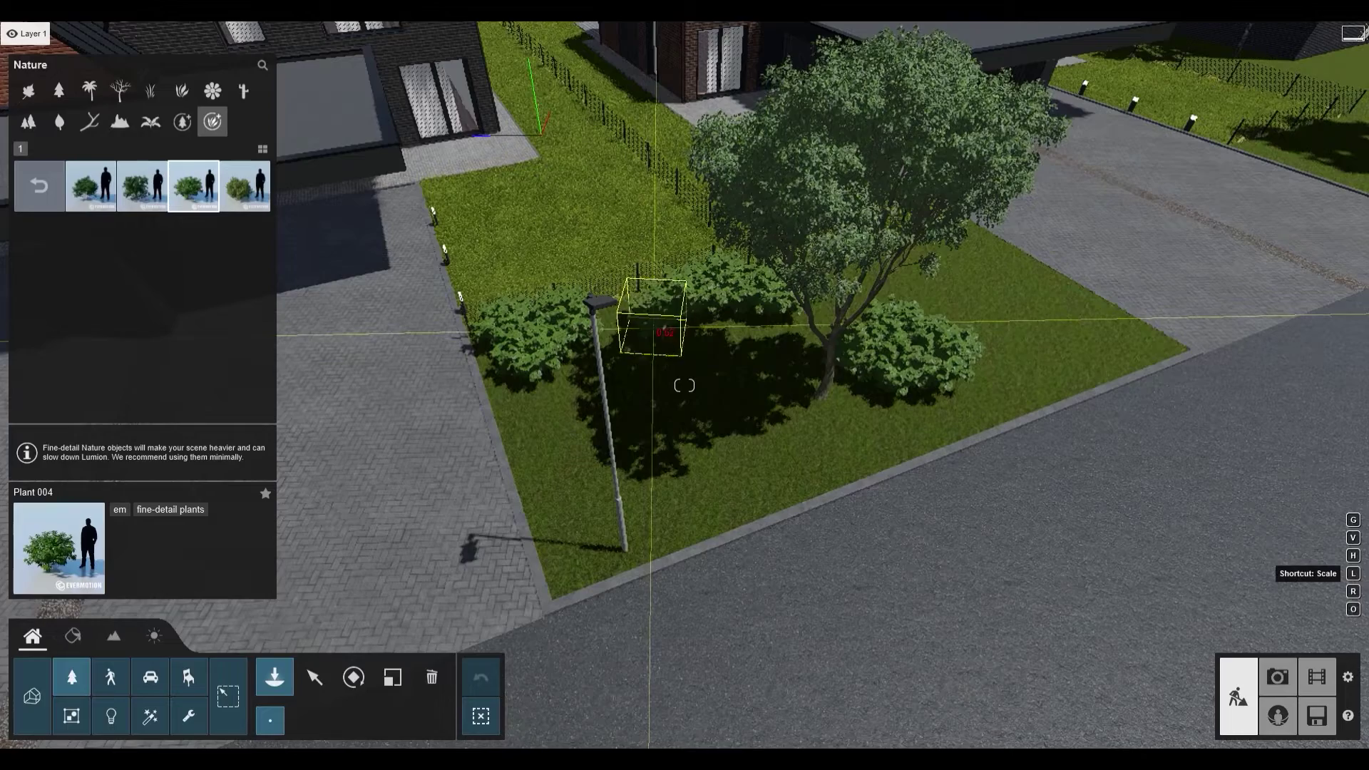
click(760, 332)
click(981, 317)
click(1017, 349)
click(678, 452)
Step: Plant Birds Eye Primrose White Grouped flowers along the front of the shrubs on the nearest lawn
right_drag(678, 452, 214, 456)
key(w)
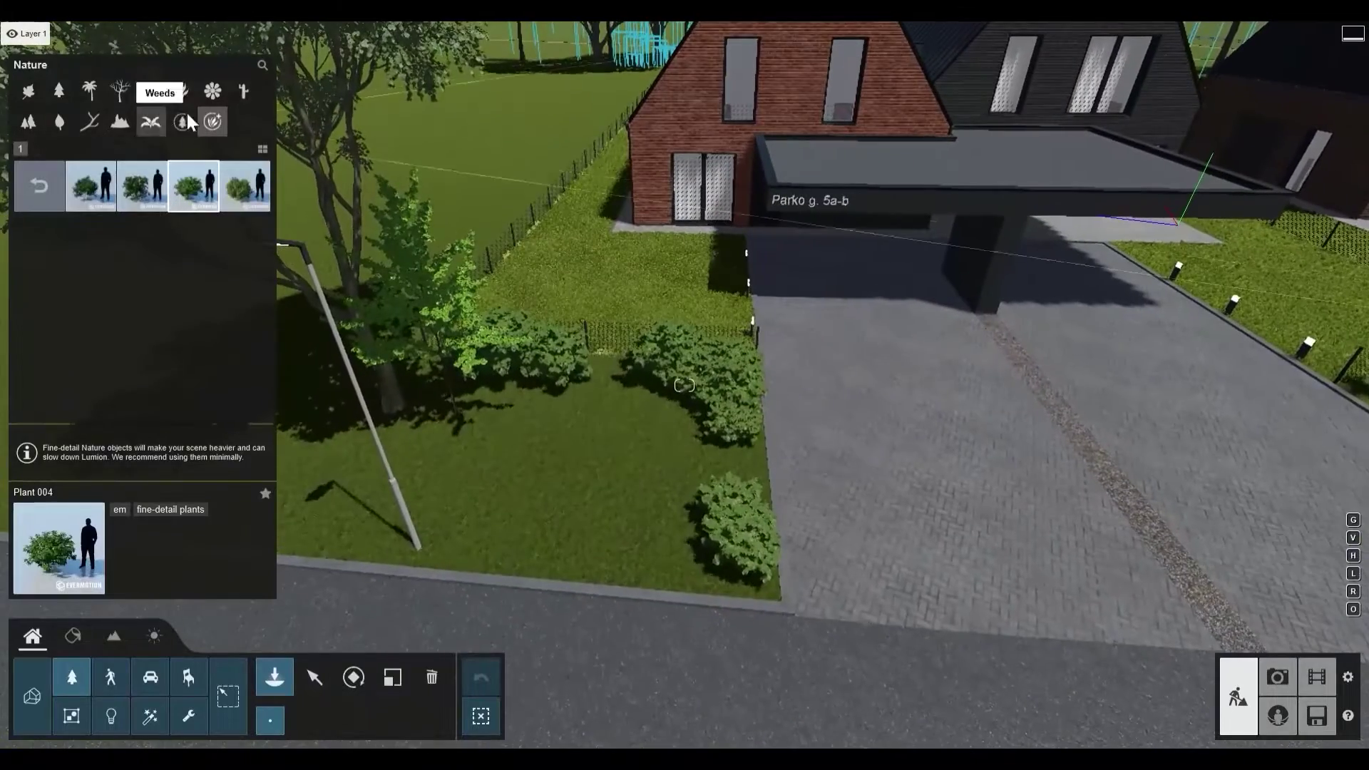
click(214, 91)
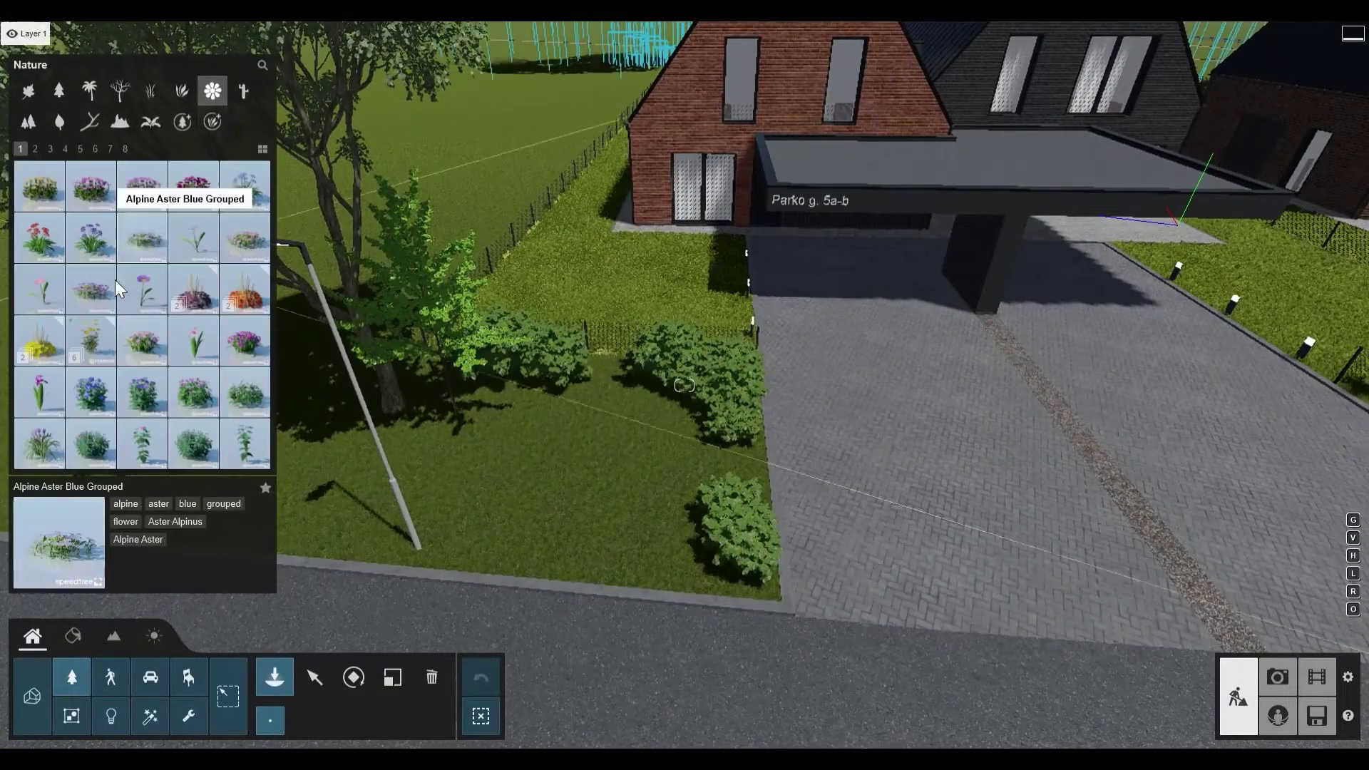
click(36, 149)
click(56, 253)
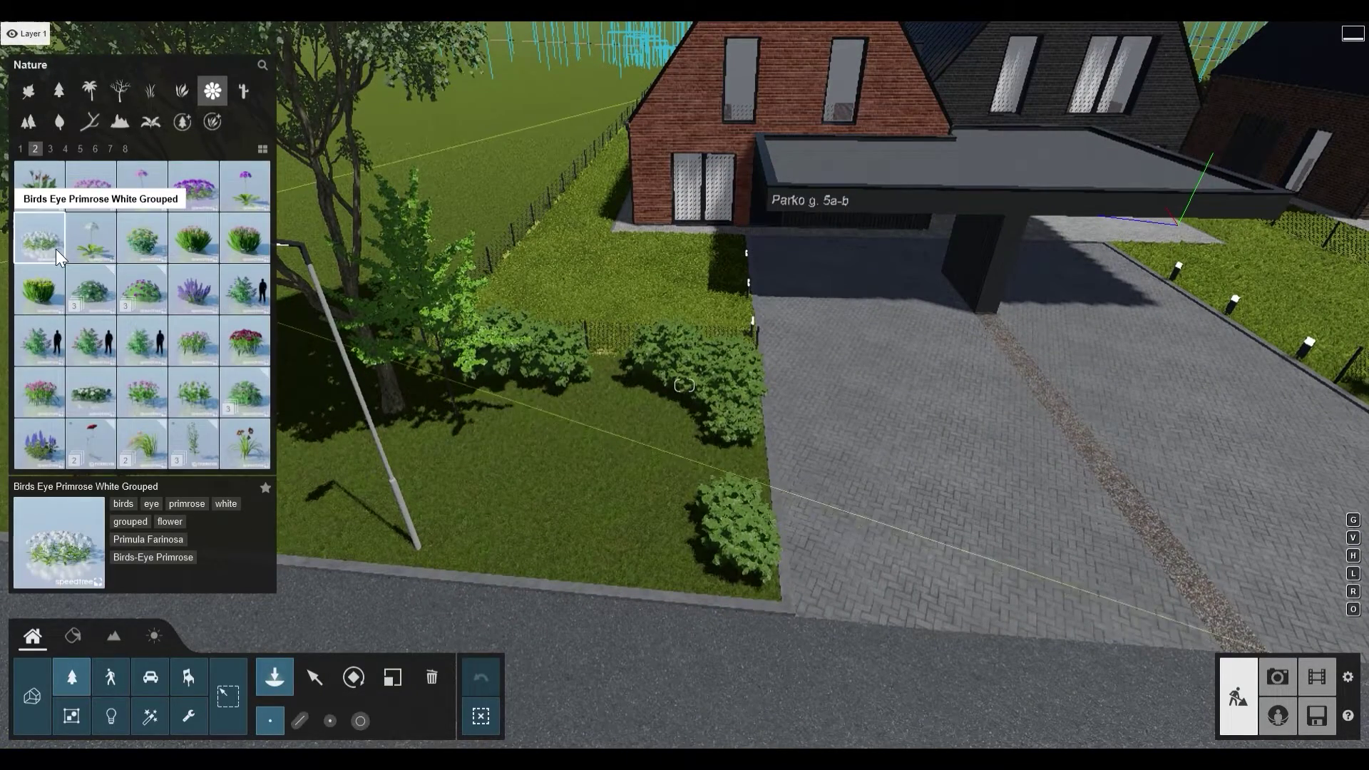
key(w)
right_drag(712, 482, 613, 433)
key(s)
click(648, 318)
click(620, 299)
click(589, 279)
drag(560, 251, 575, 247)
mouse_move(707, 366)
mouse_down()
mouse_move(708, 406)
mouse_move(670, 389)
mouse_move(593, 301)
mouse_move(536, 272)
mouse_up()
Step: Add Birds Eye Primrose White Grouped flowers in the gap between the shrubs on the lawn between the driveways
key(s)
key(d)
right_drag(510, 250, 769, 281)
key(w)
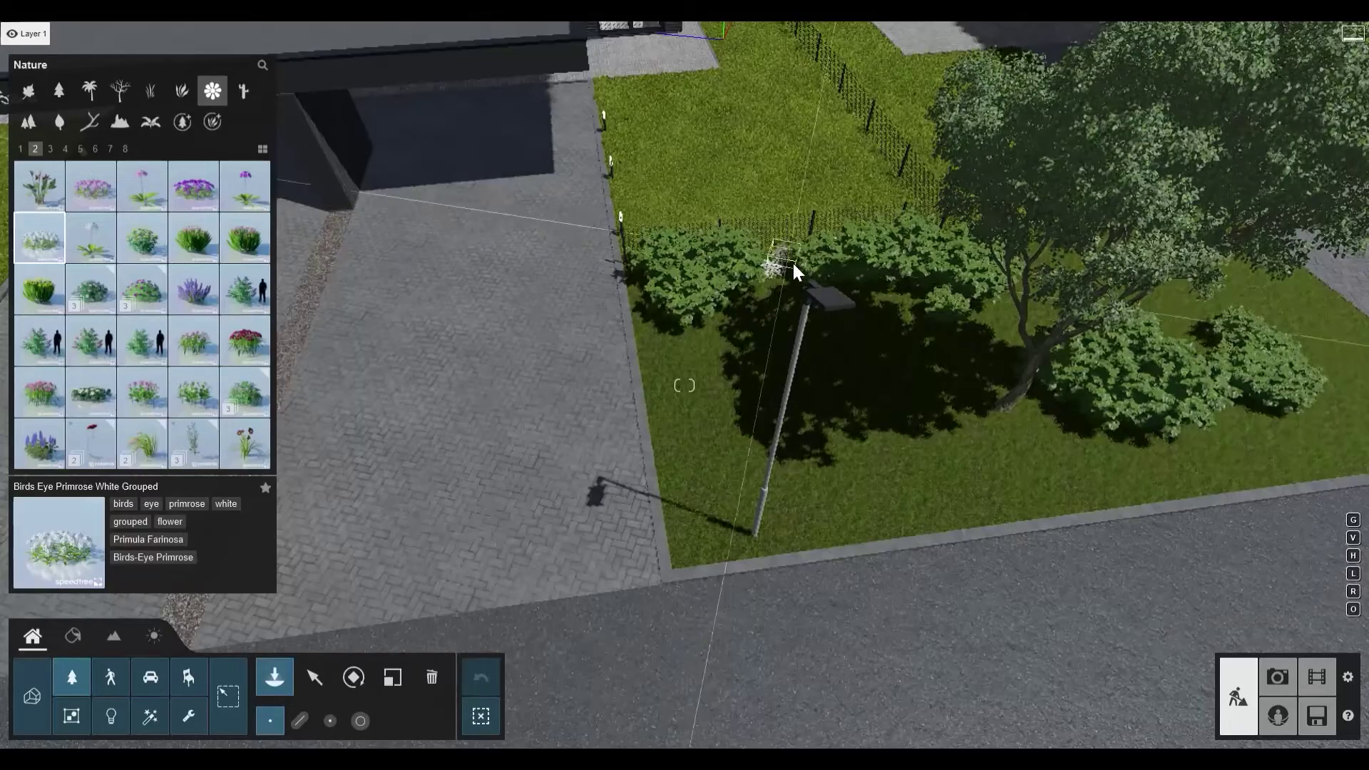
drag(773, 283, 712, 311)
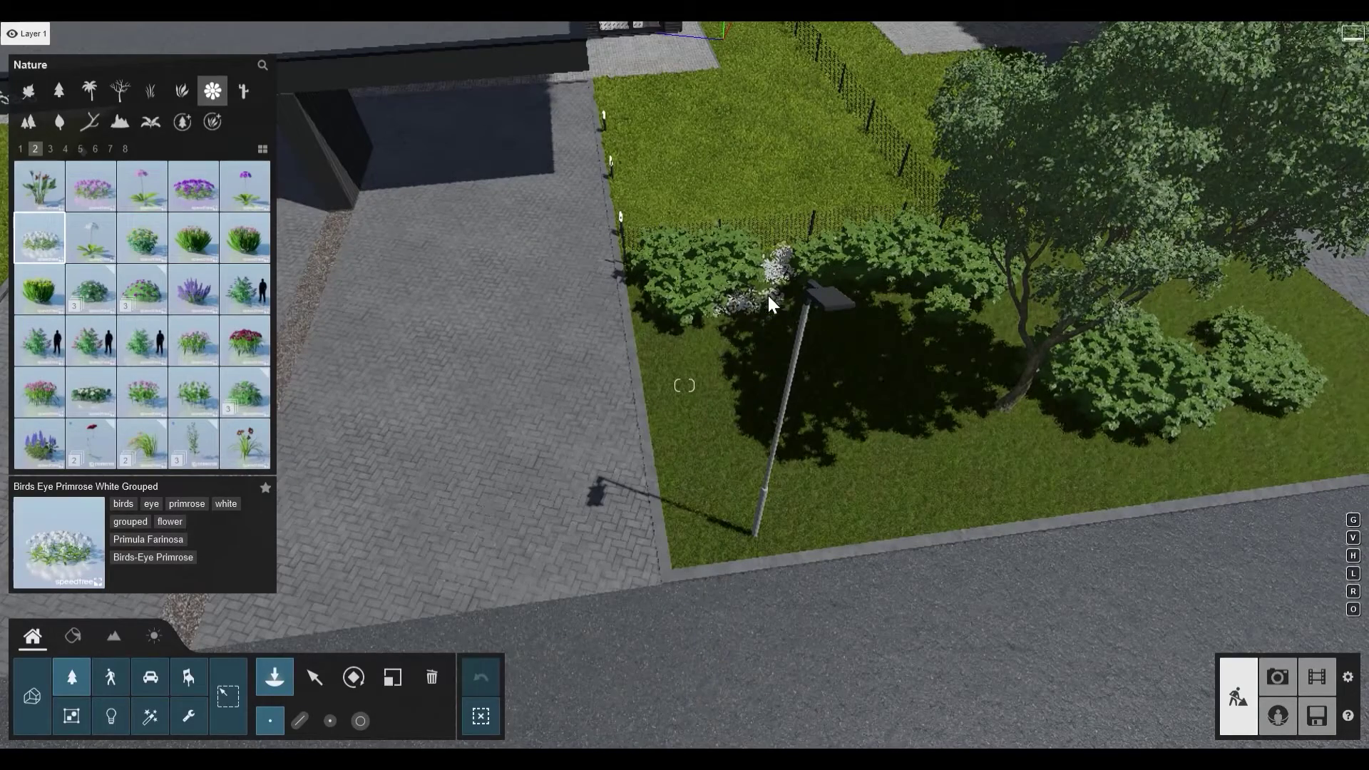
Step: Fill in more white primroses beside the nearest lawn's shrubs, and restore the saved photo camera to check the planting
right_drag(790, 294, 558, 415)
drag(526, 305, 476, 291)
click(514, 284)
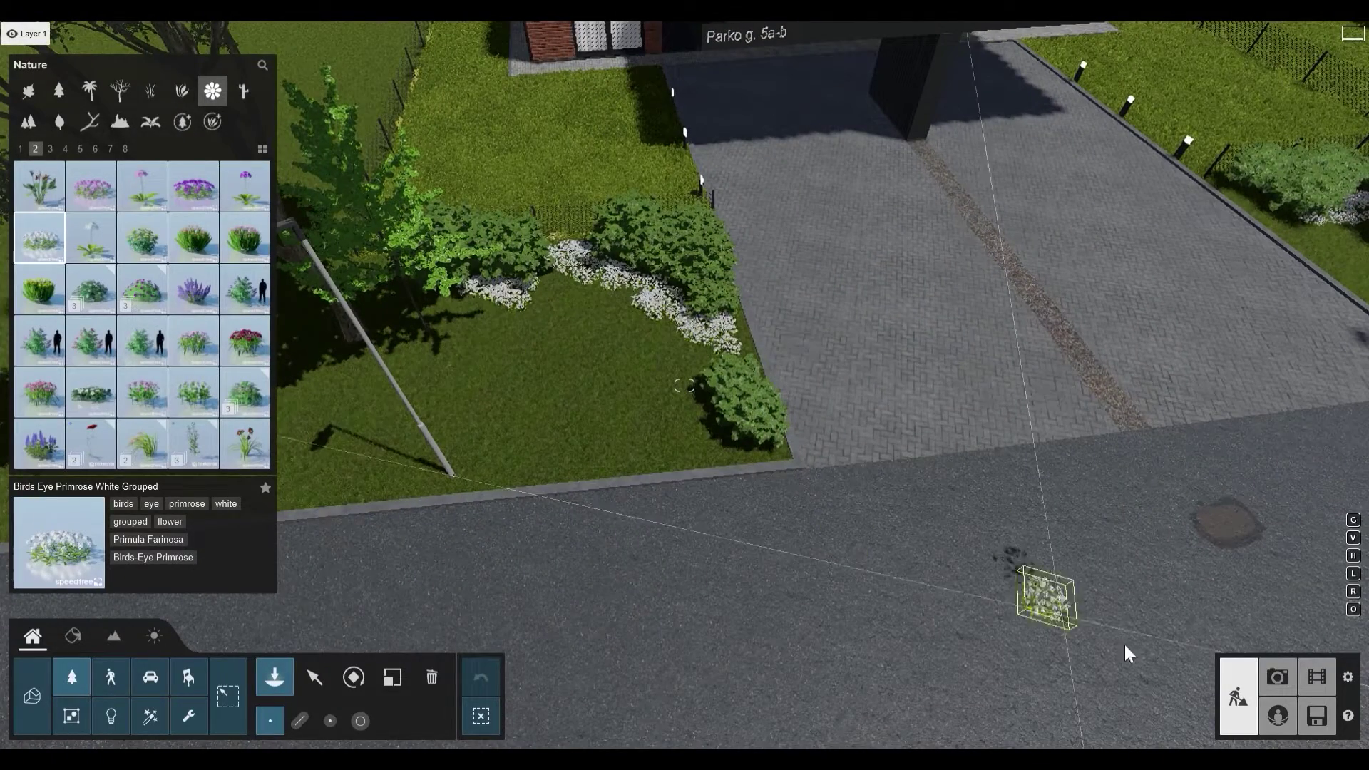
click(1294, 673)
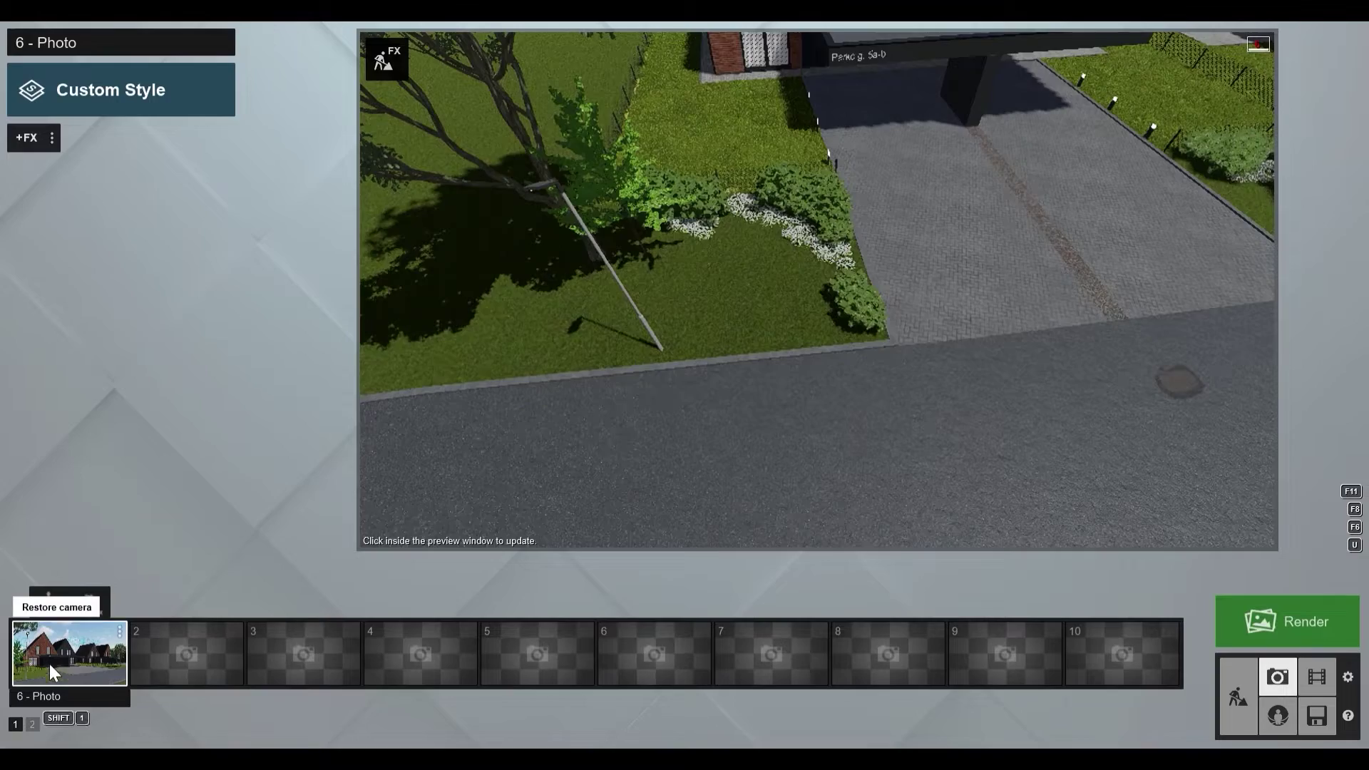
click(69, 652)
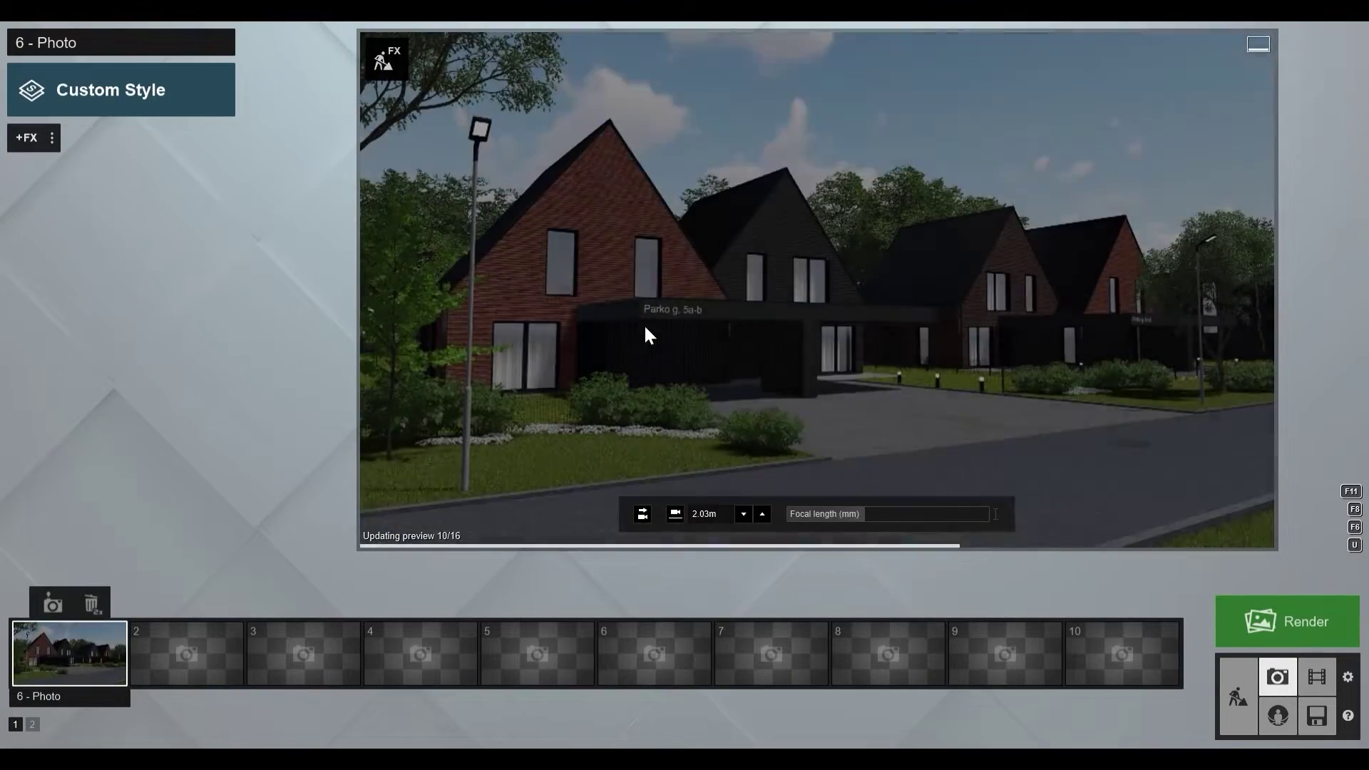
Step: Park an SUV HD 004 facing the house in the carport bay in front of the nearest red-brick house
click(1237, 696)
key(w)
key(q)
right_drag(867, 414, 820, 401)
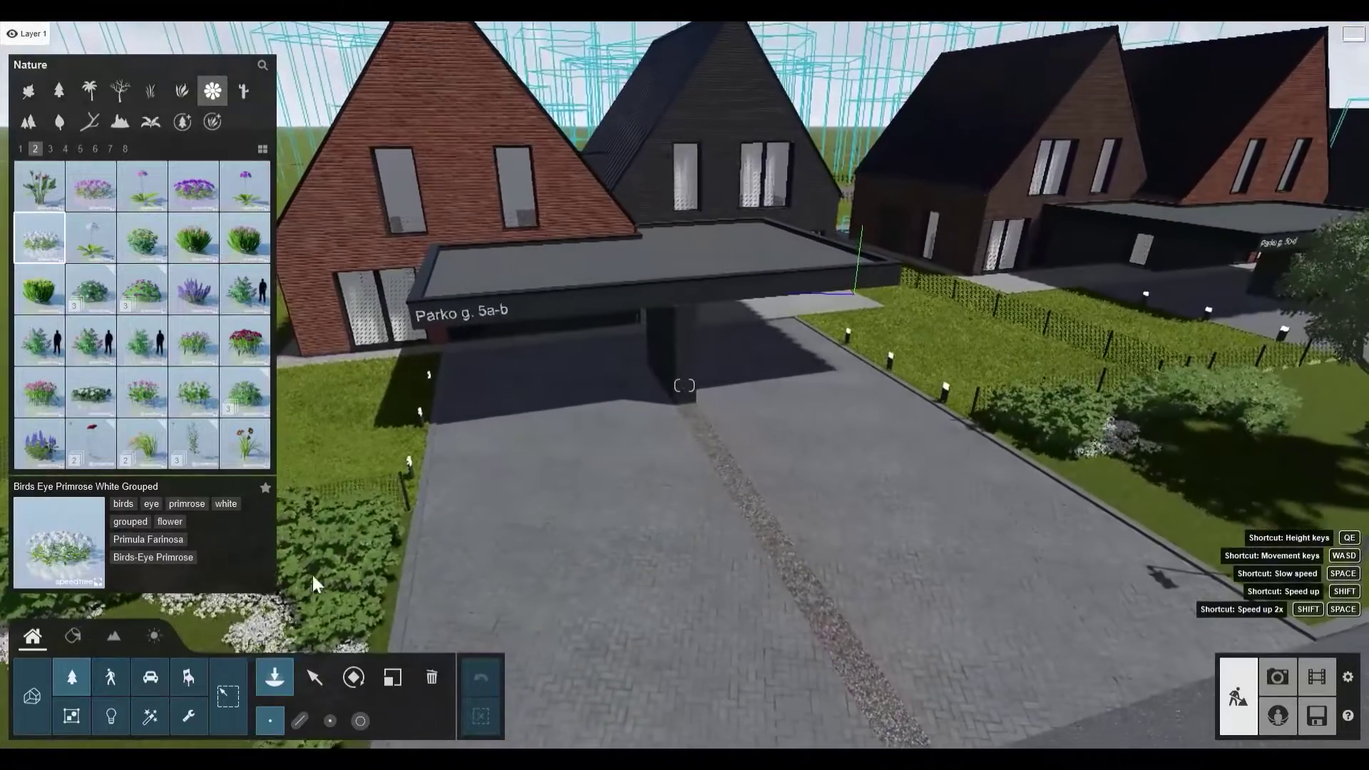
click(153, 677)
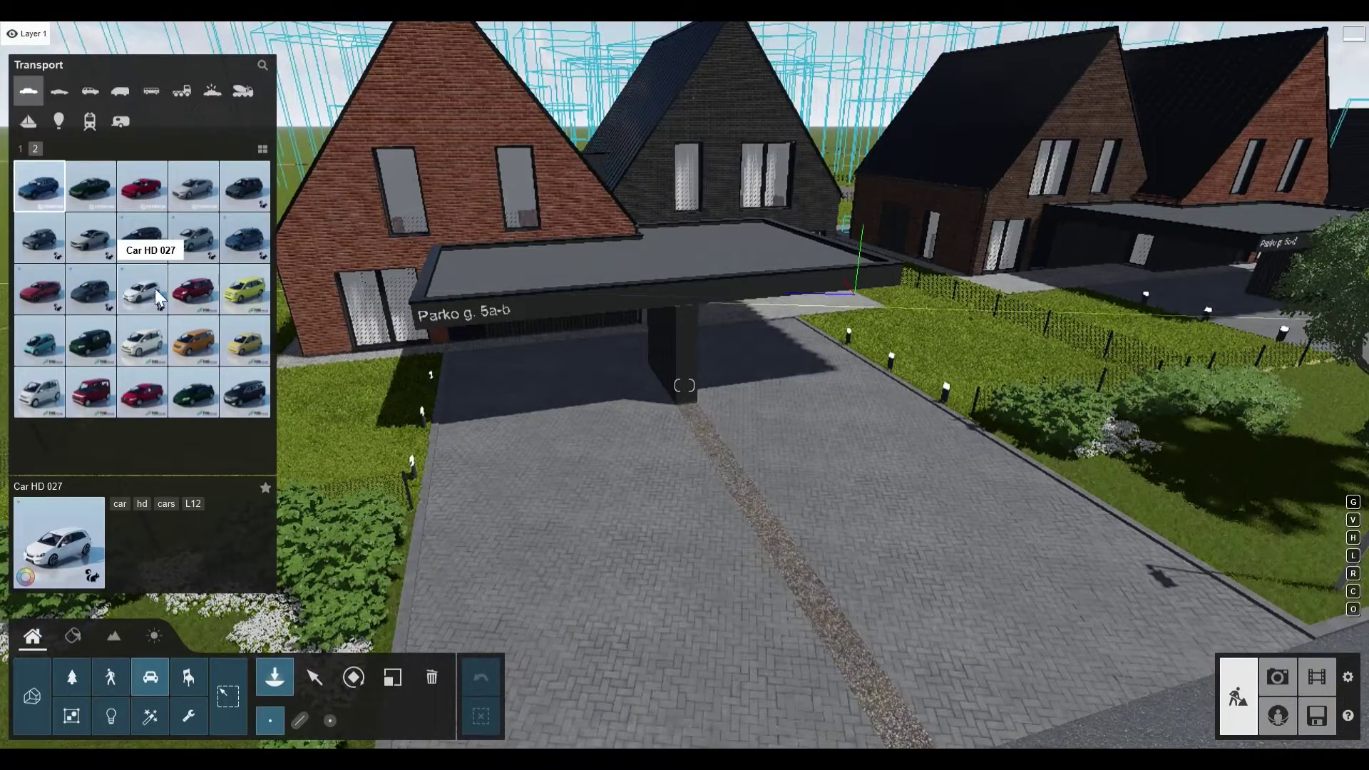
click(90, 91)
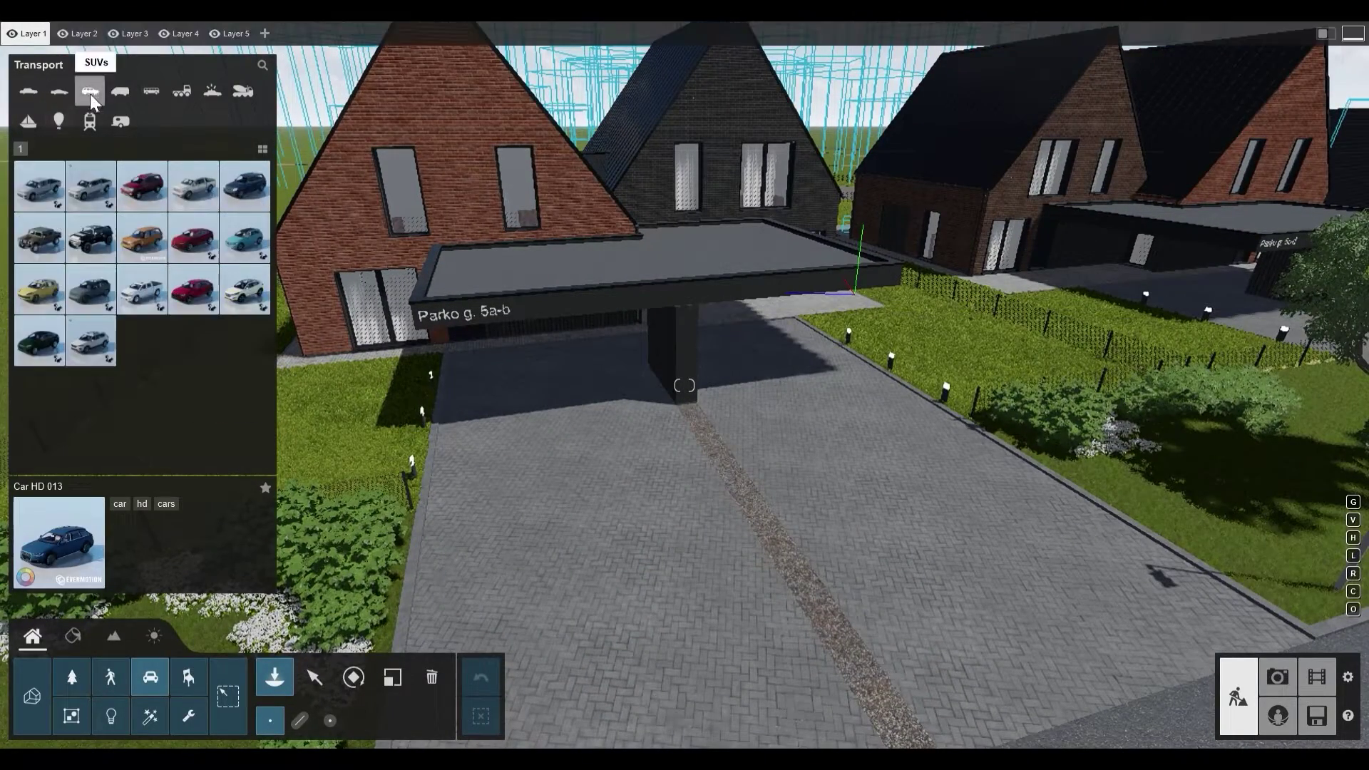
click(41, 290)
key(r)
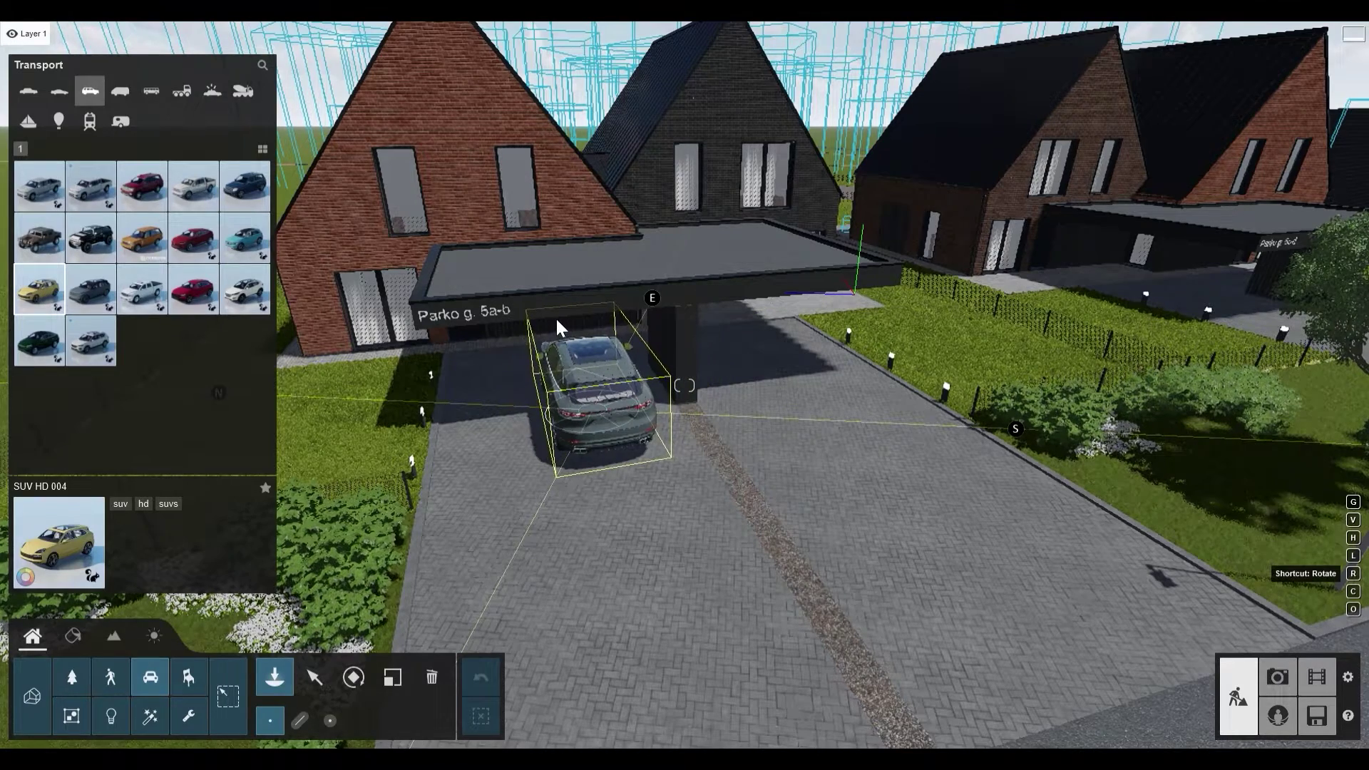
click(567, 381)
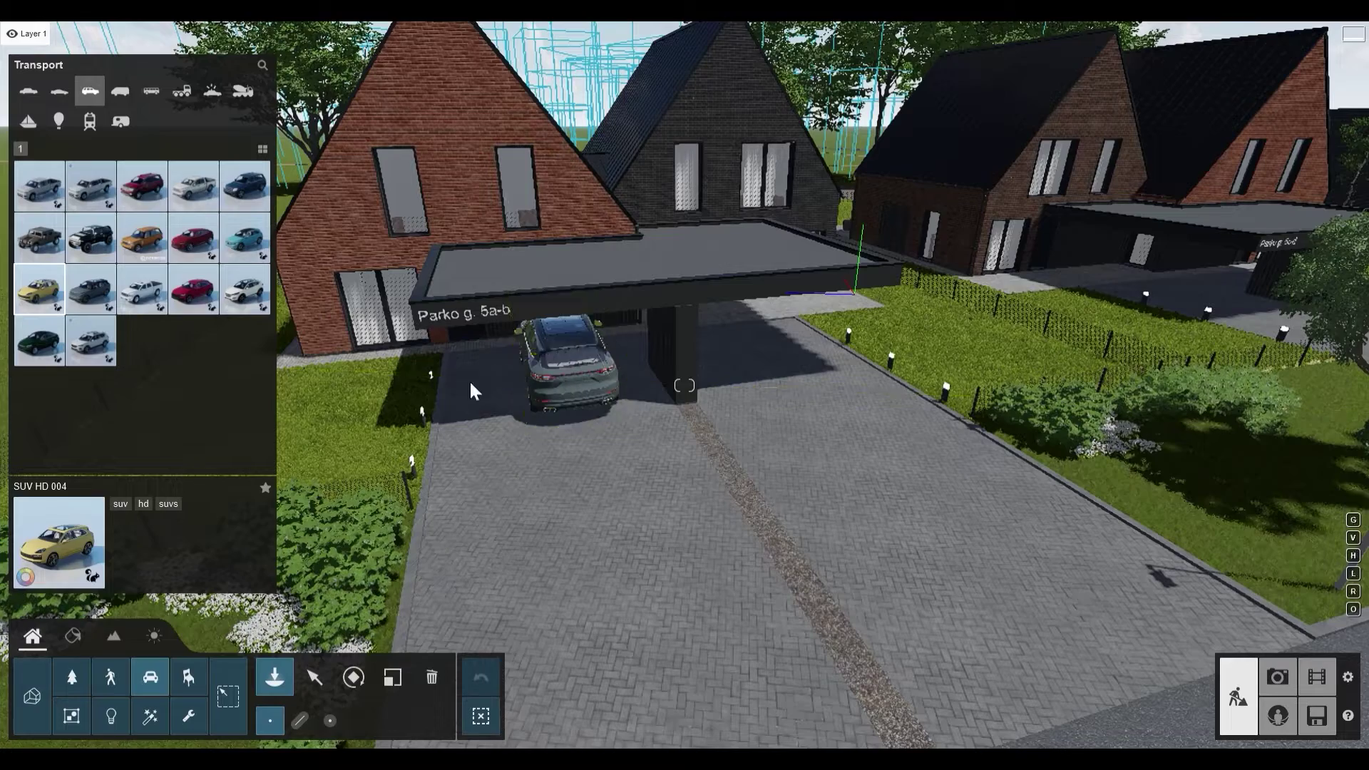
Step: Park a Car HD 013 in the other bay of the same carport, beyond the dividing wall
click(29, 90)
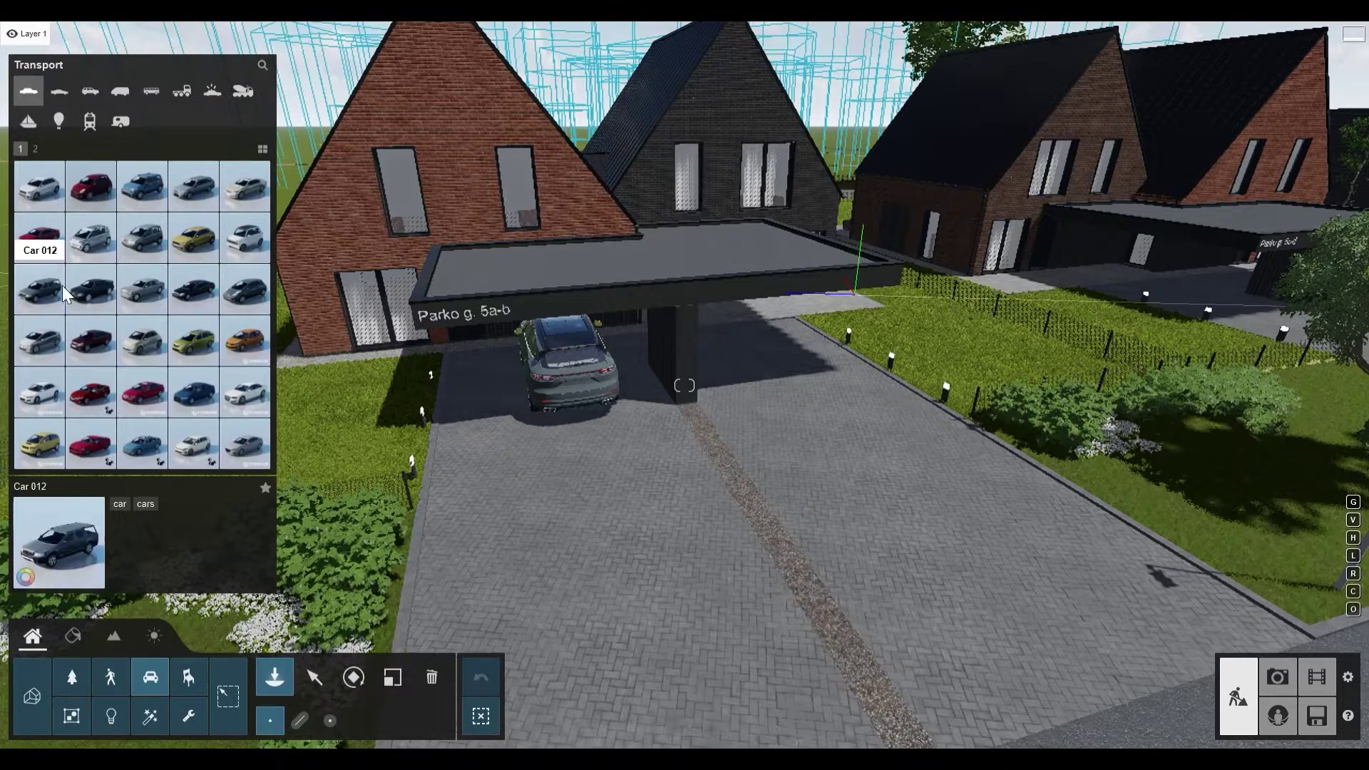
click(35, 148)
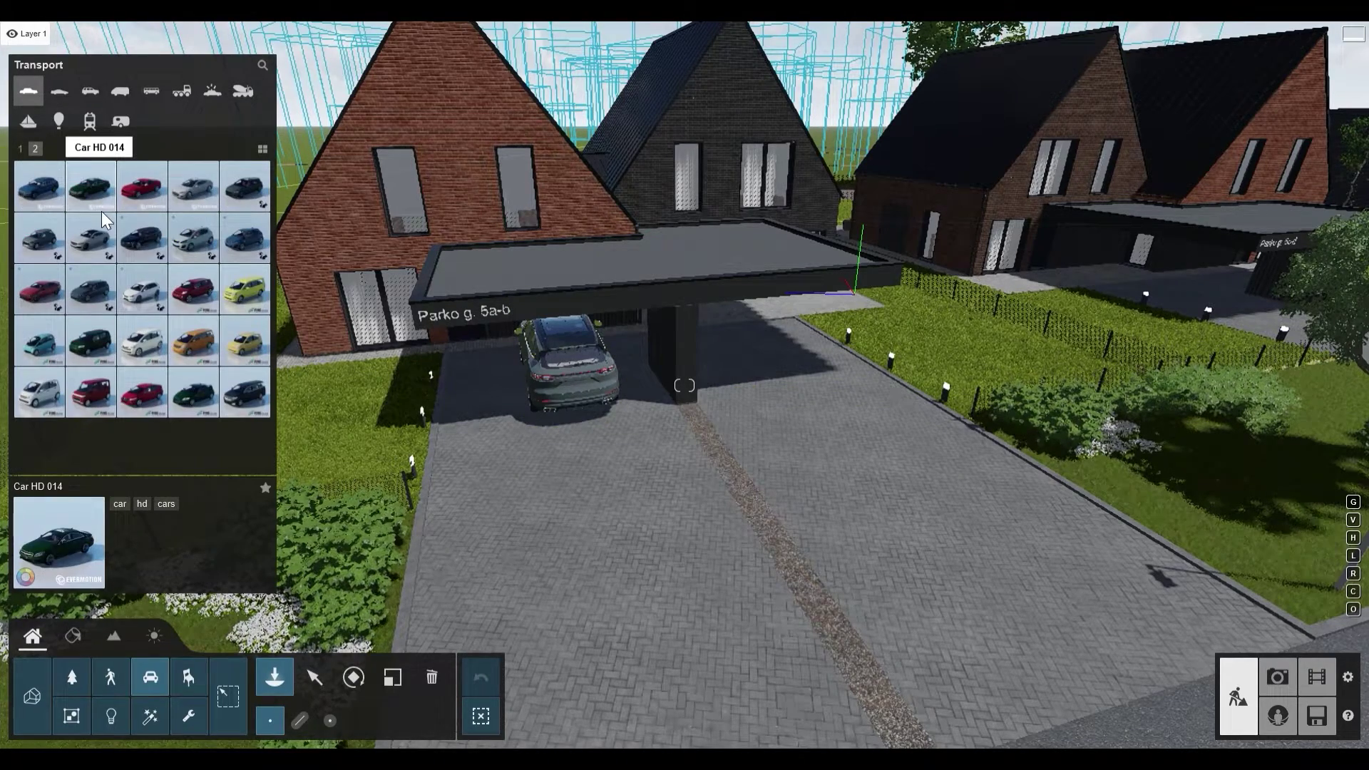
click(46, 188)
key(d)
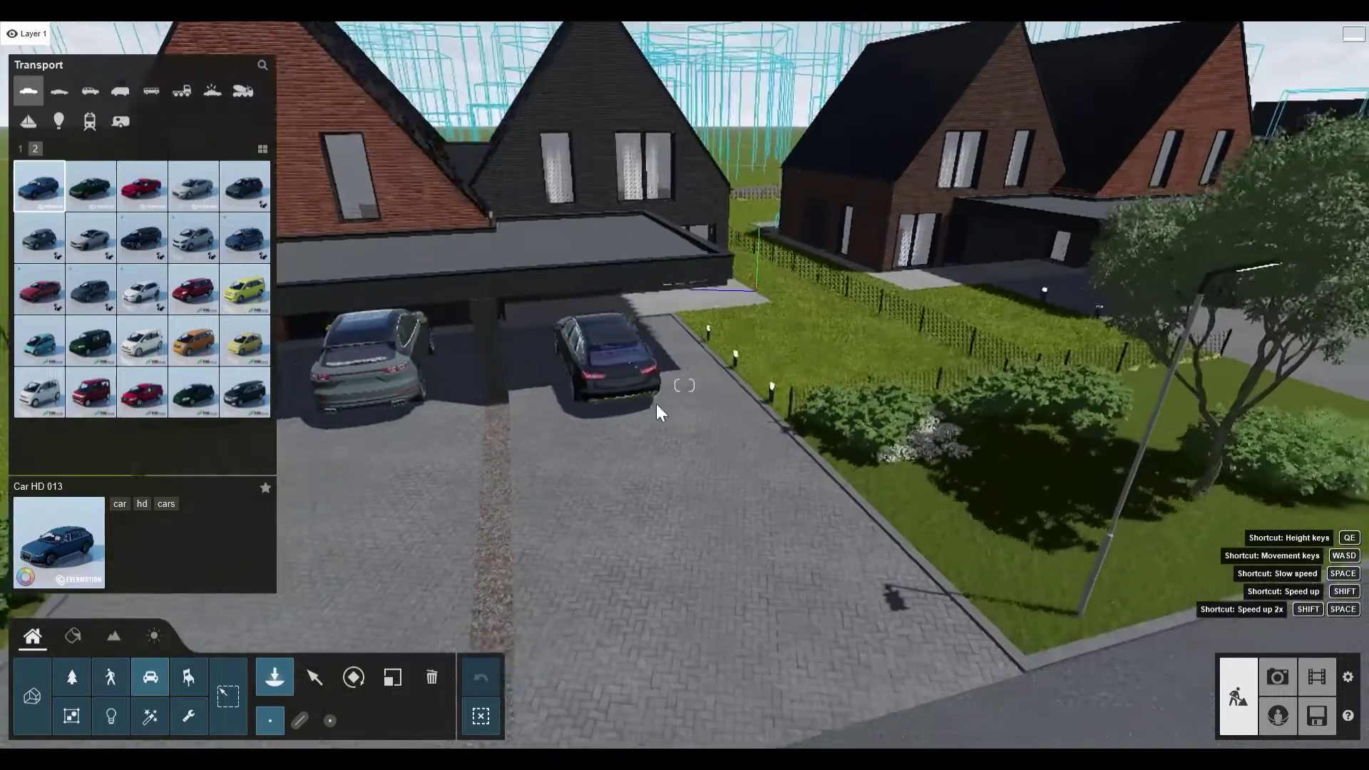
click(550, 361)
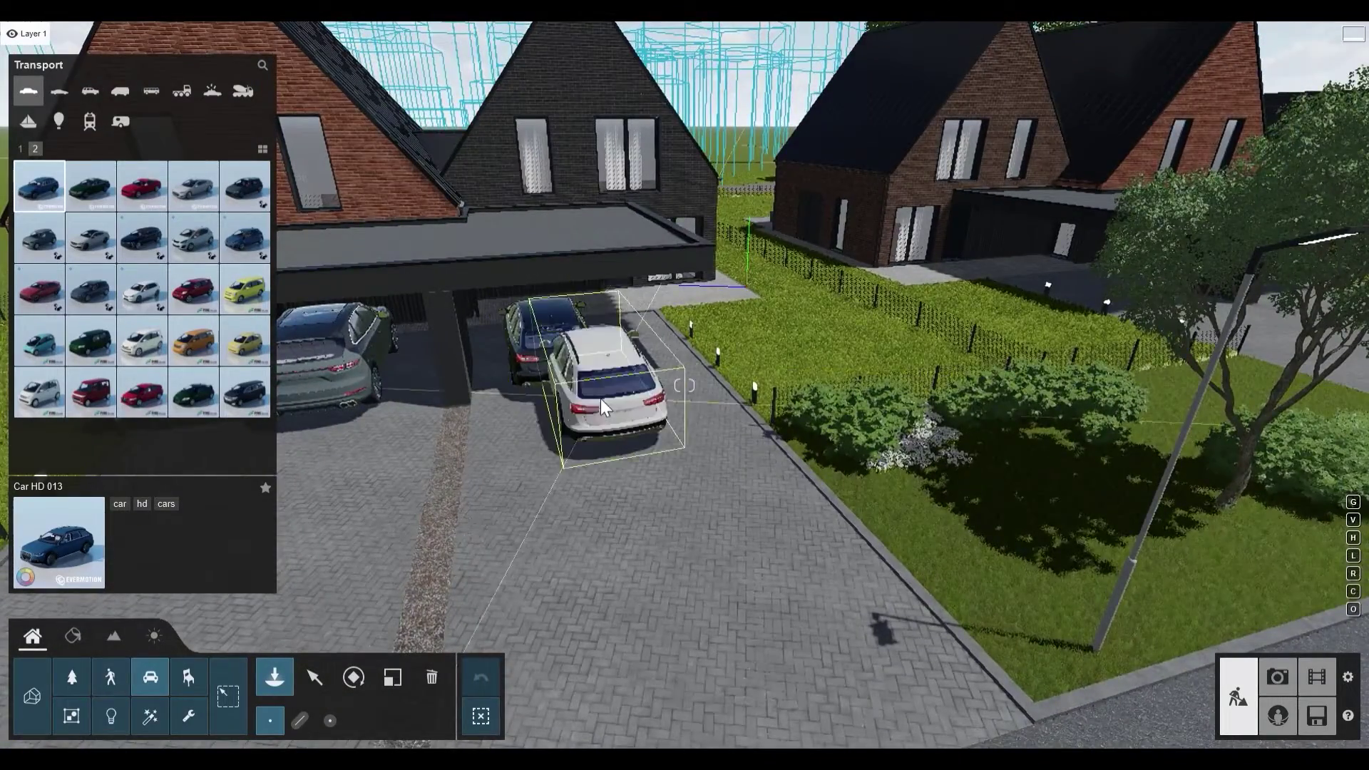
click(634, 392)
Step: Restore the saved photo camera to check the two parked cars in the composition
key(s)
key(a)
right_drag(634, 392, 1065, 504)
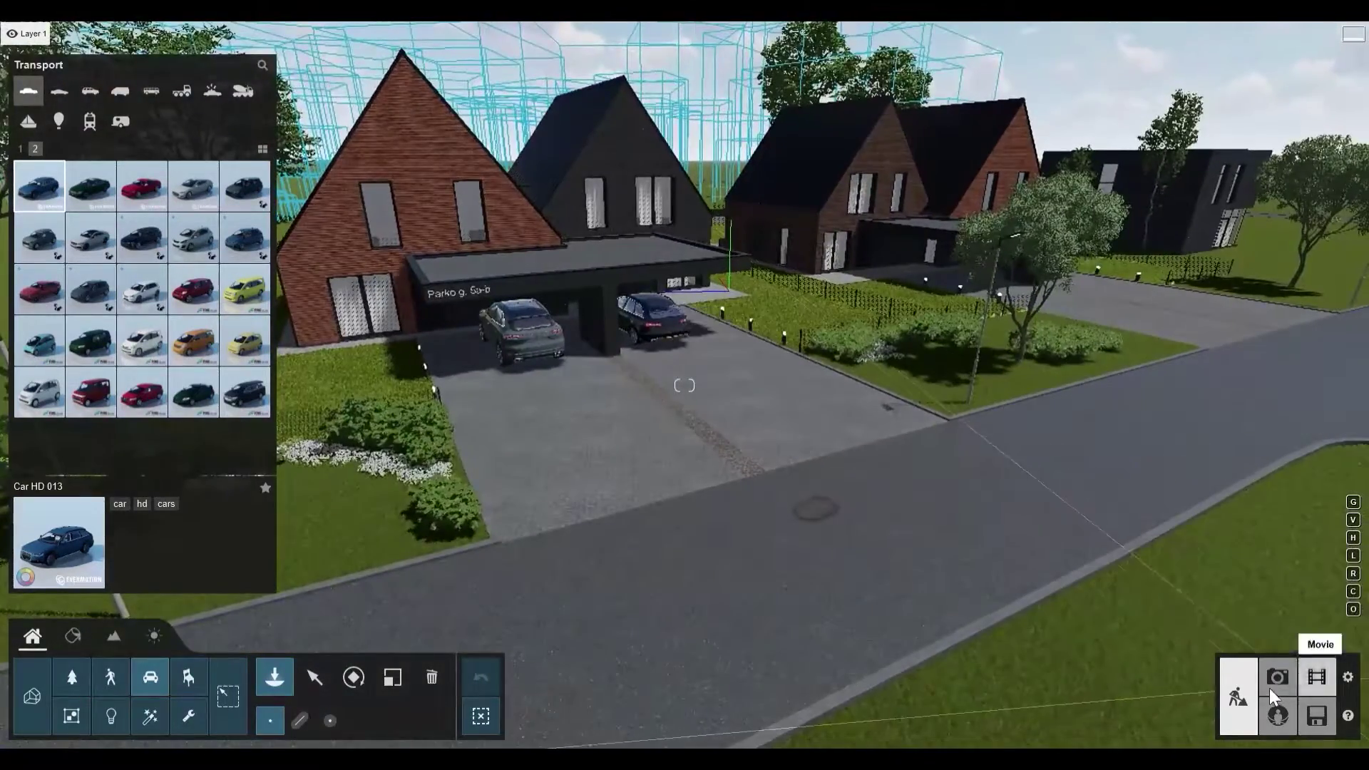
click(1277, 676)
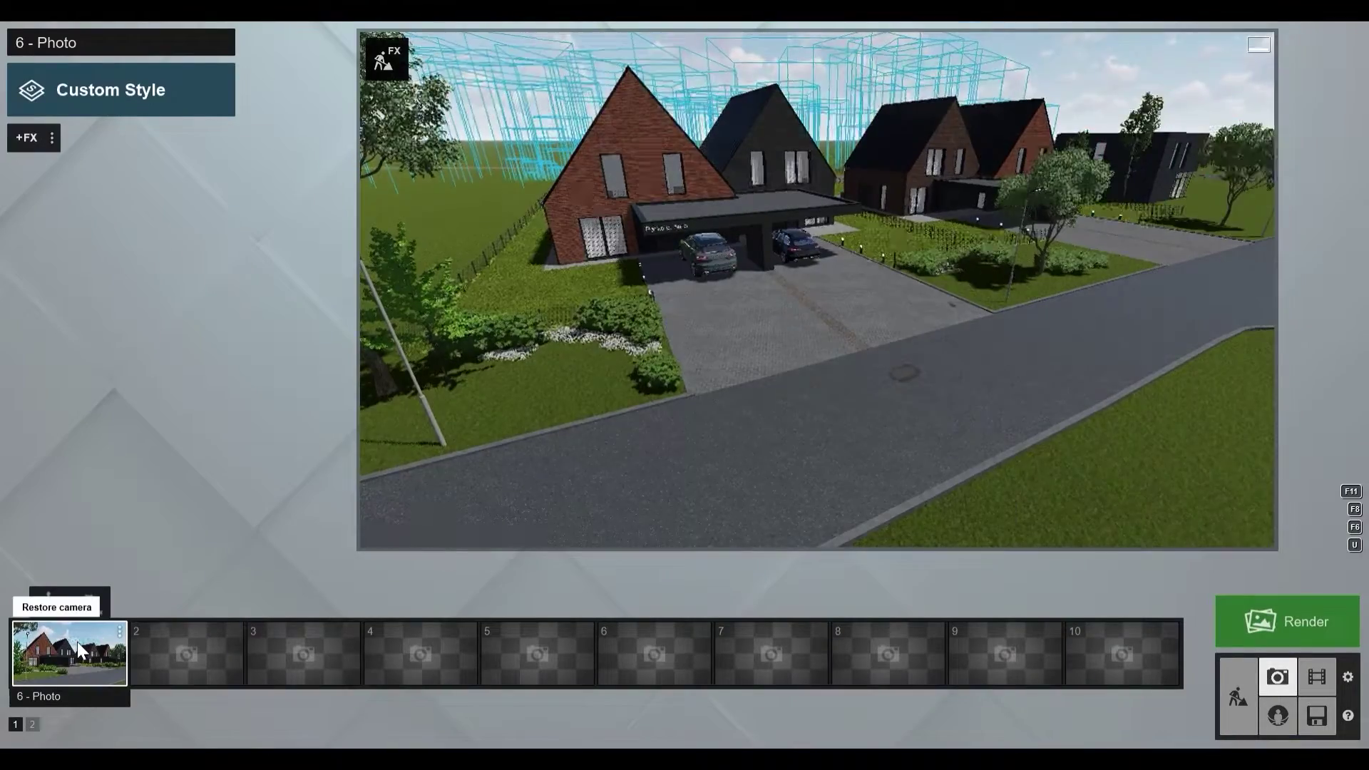
click(77, 641)
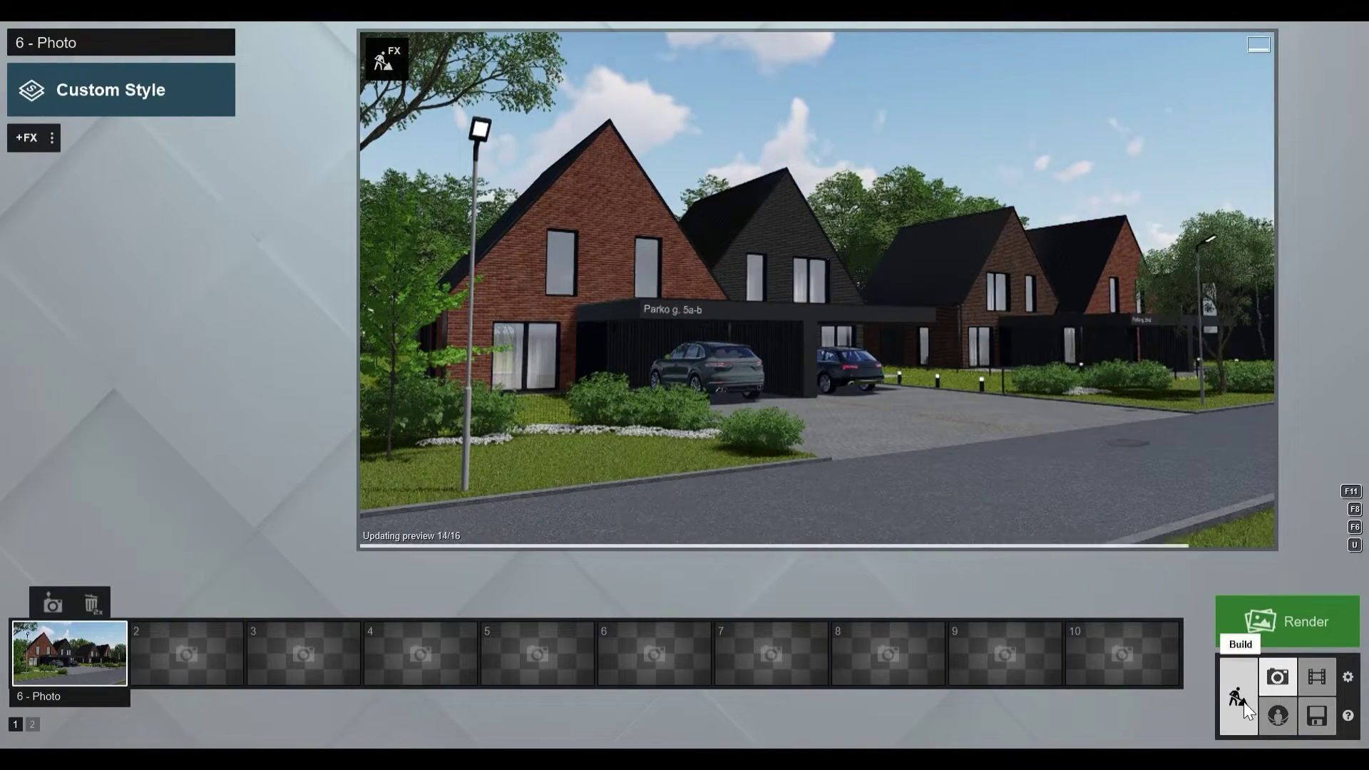
Step: Park a Car HD 019 in the nearer bay of the second pair of houses' carport
click(1243, 701)
key(d)
key(w)
right_drag(1028, 435, 1140, 513)
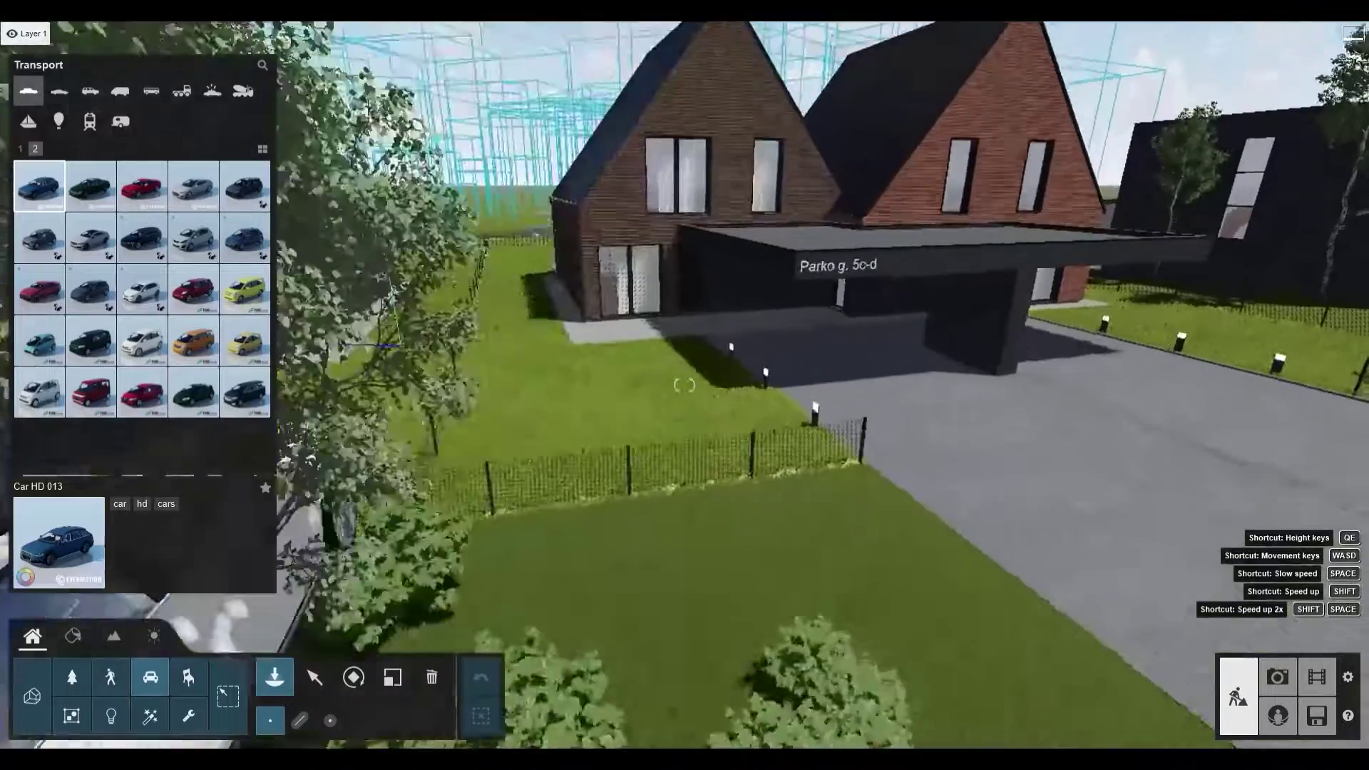
key(w)
click(92, 246)
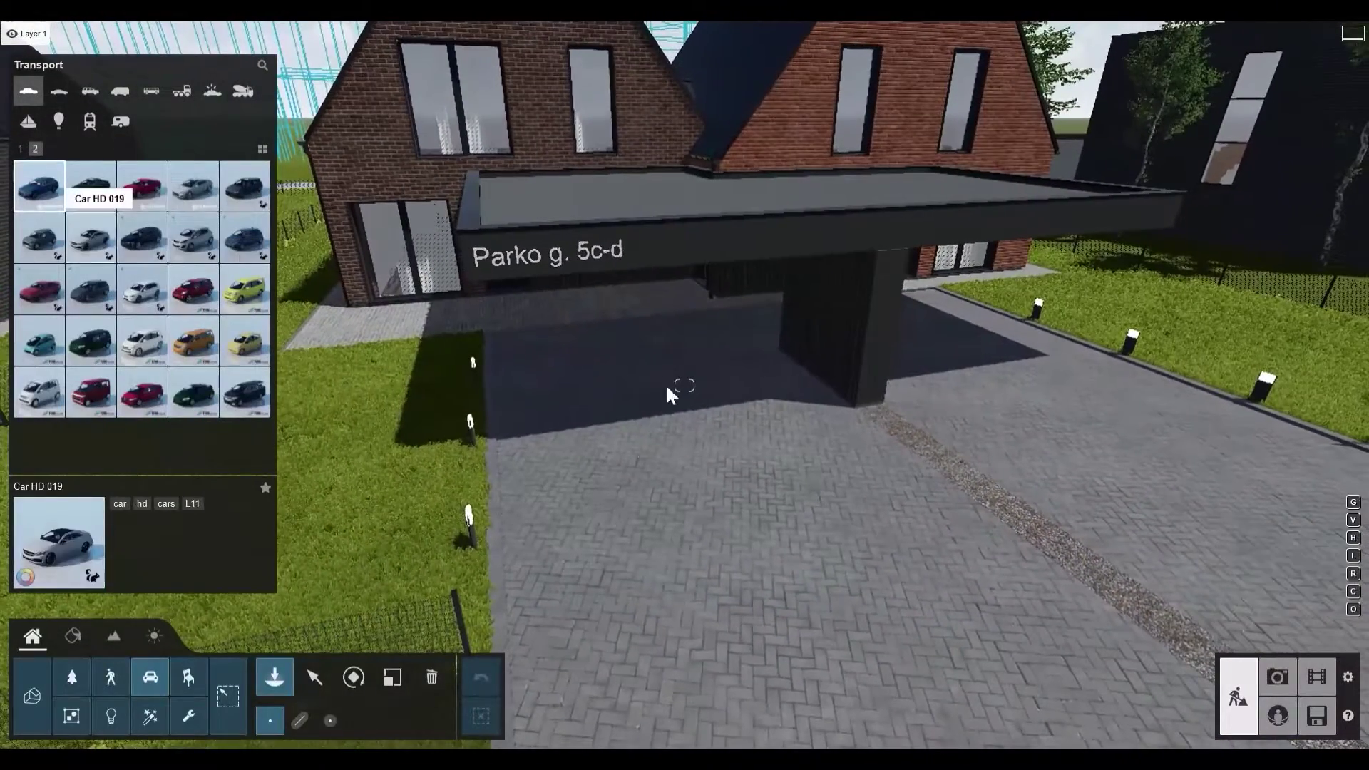
click(639, 397)
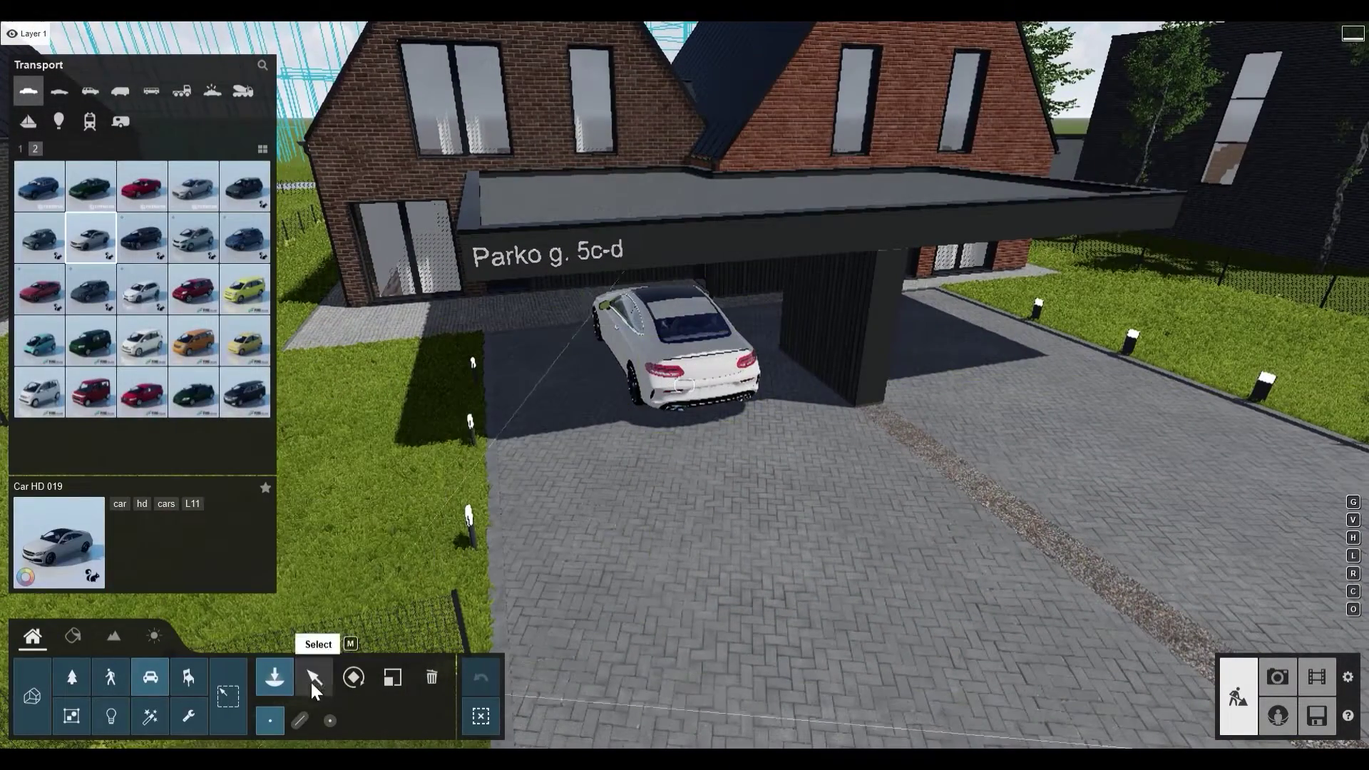
Step: Hide the driver of the parked Car HD 019 and raise its metallic paint to near the maximum
click(314, 677)
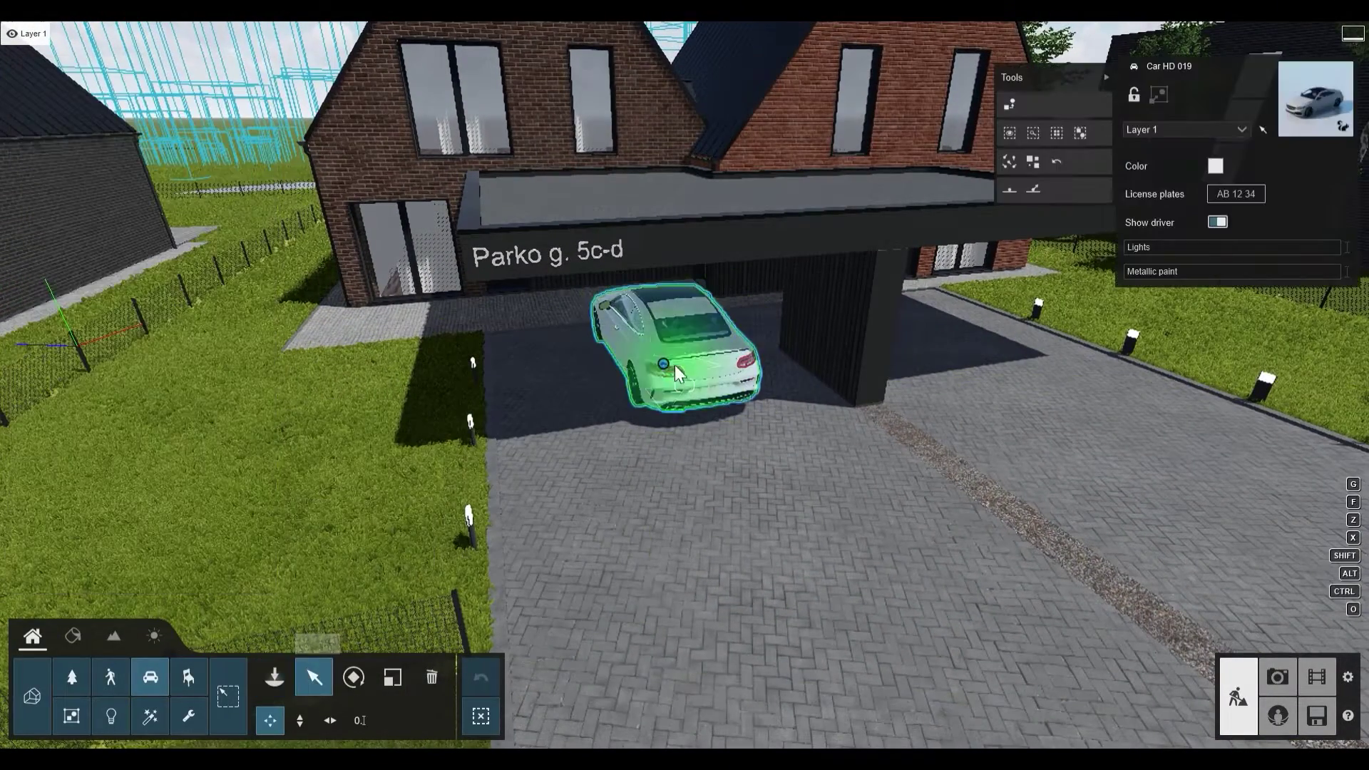
click(1080, 132)
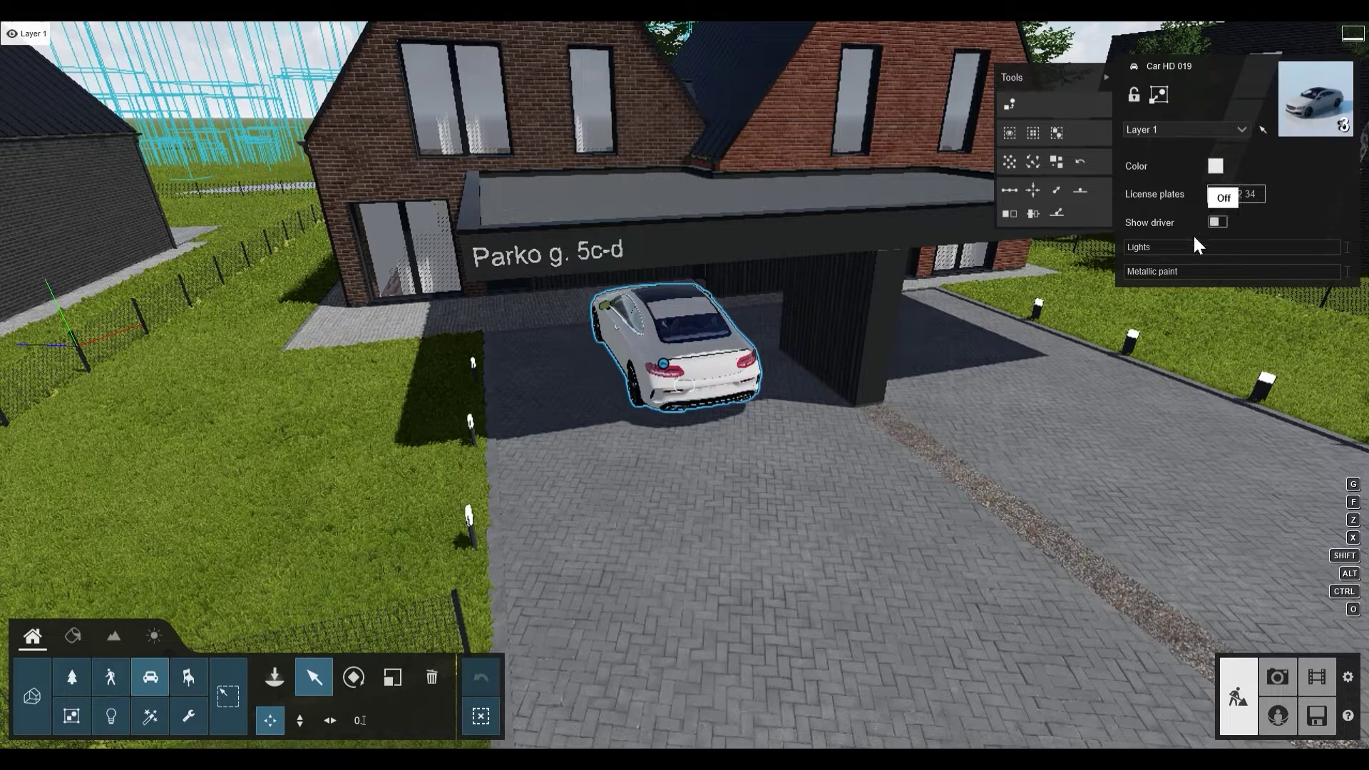
drag(1204, 285, 1320, 289)
key(s)
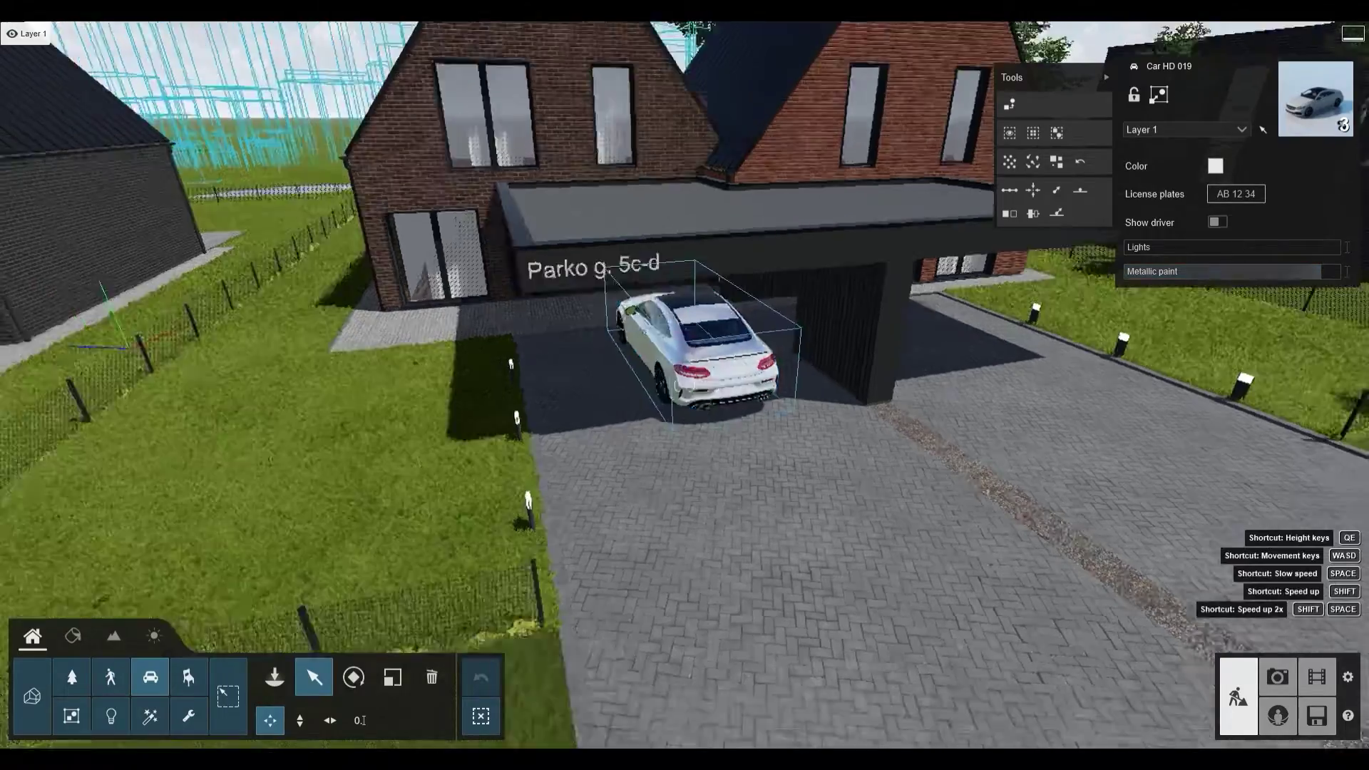
Step: Restore the saved photo camera and refresh the preview to check the car parked at the second pair of houses
key(a)
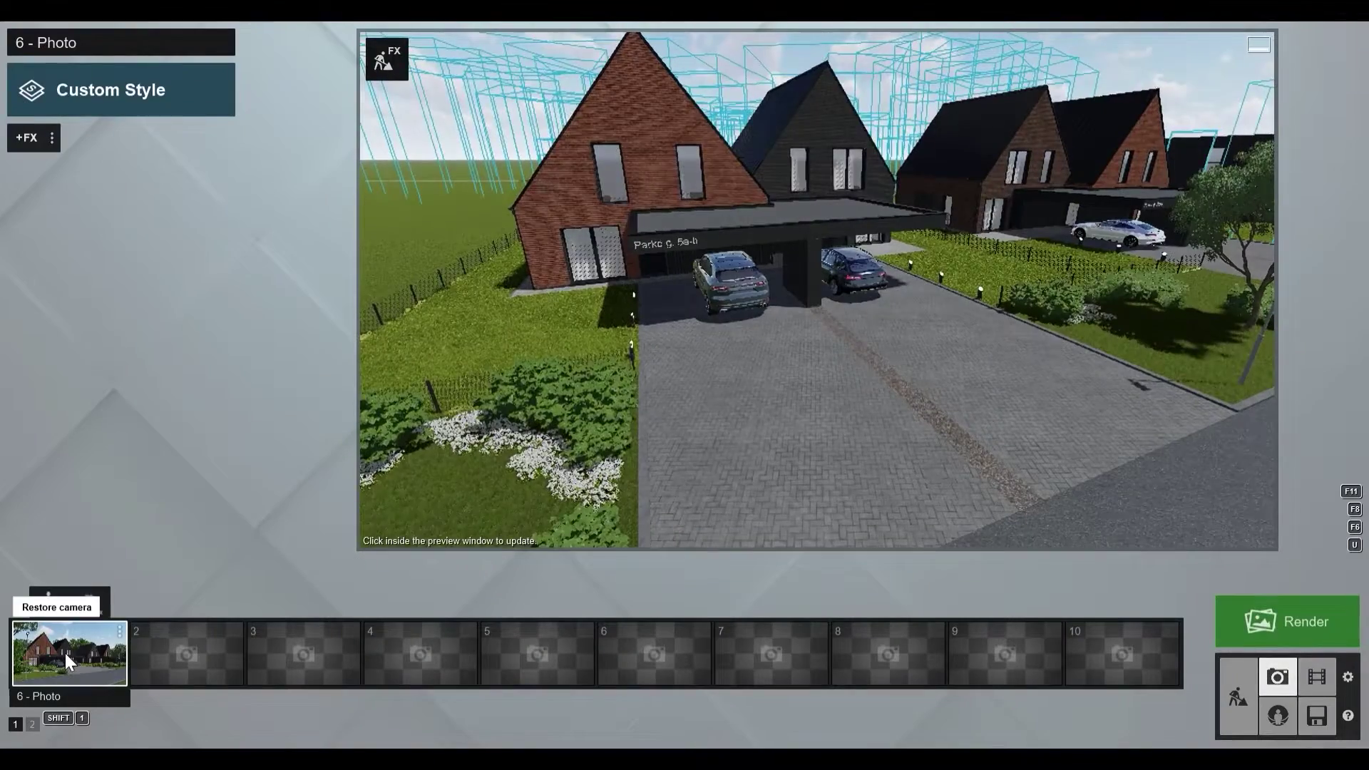
click(69, 653)
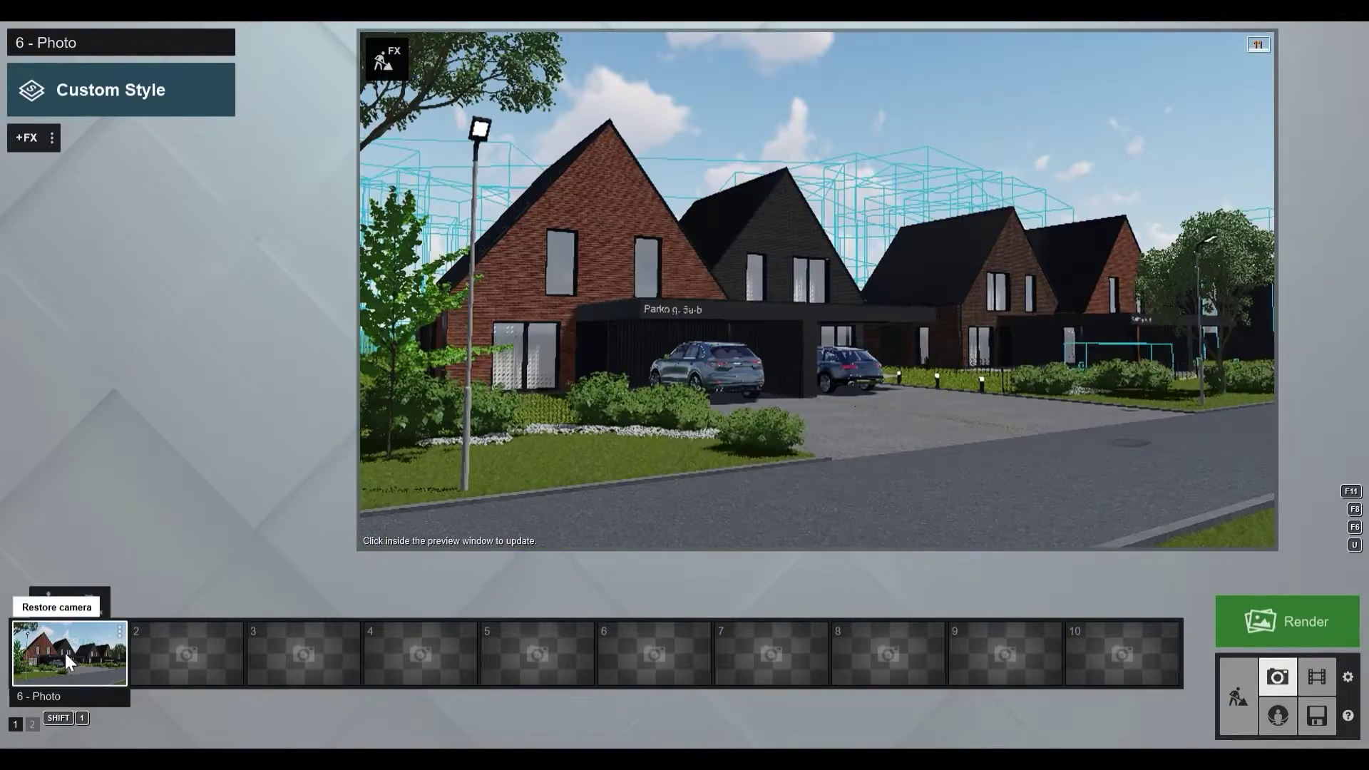
click(761, 307)
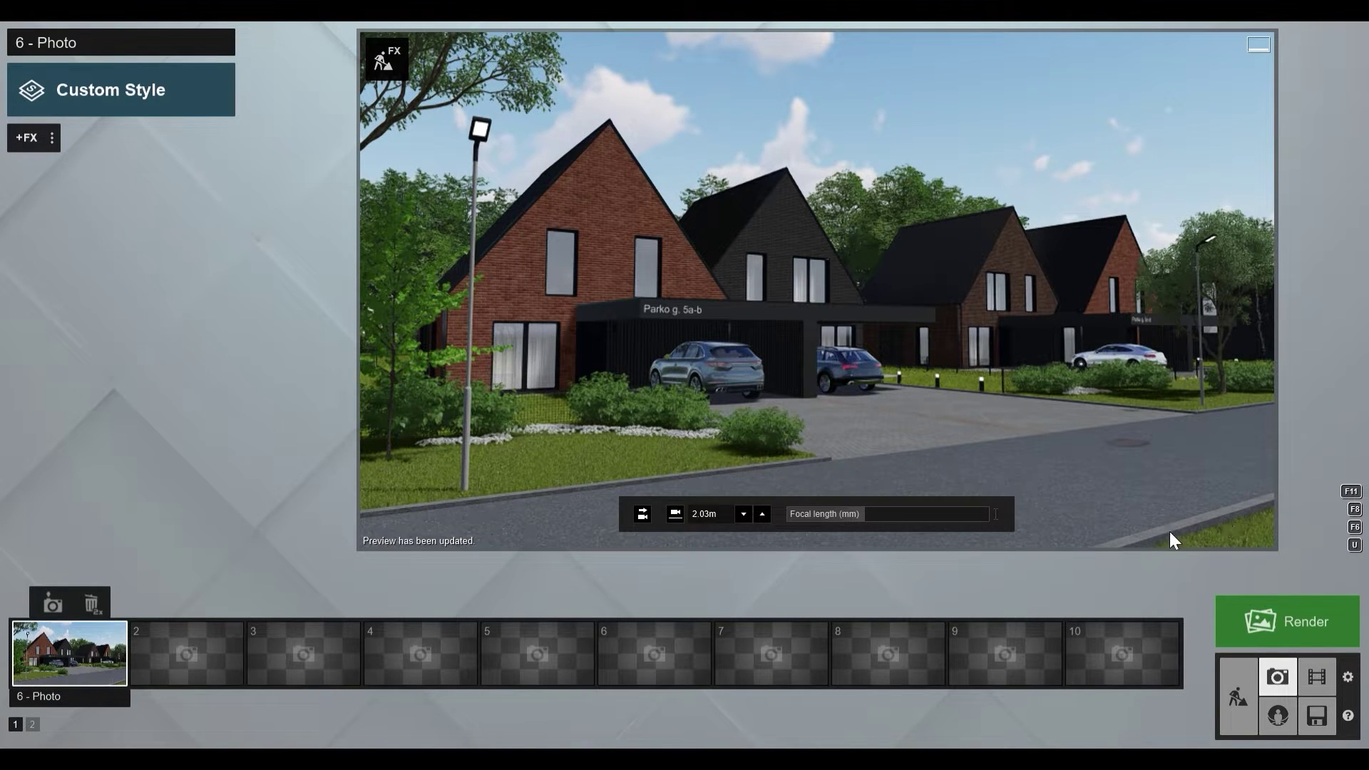
Step: Lay out a mass placement line of Eagleston Savannah Holly and Spicewood S 03 shrubs along the grass edge across the road
click(1242, 690)
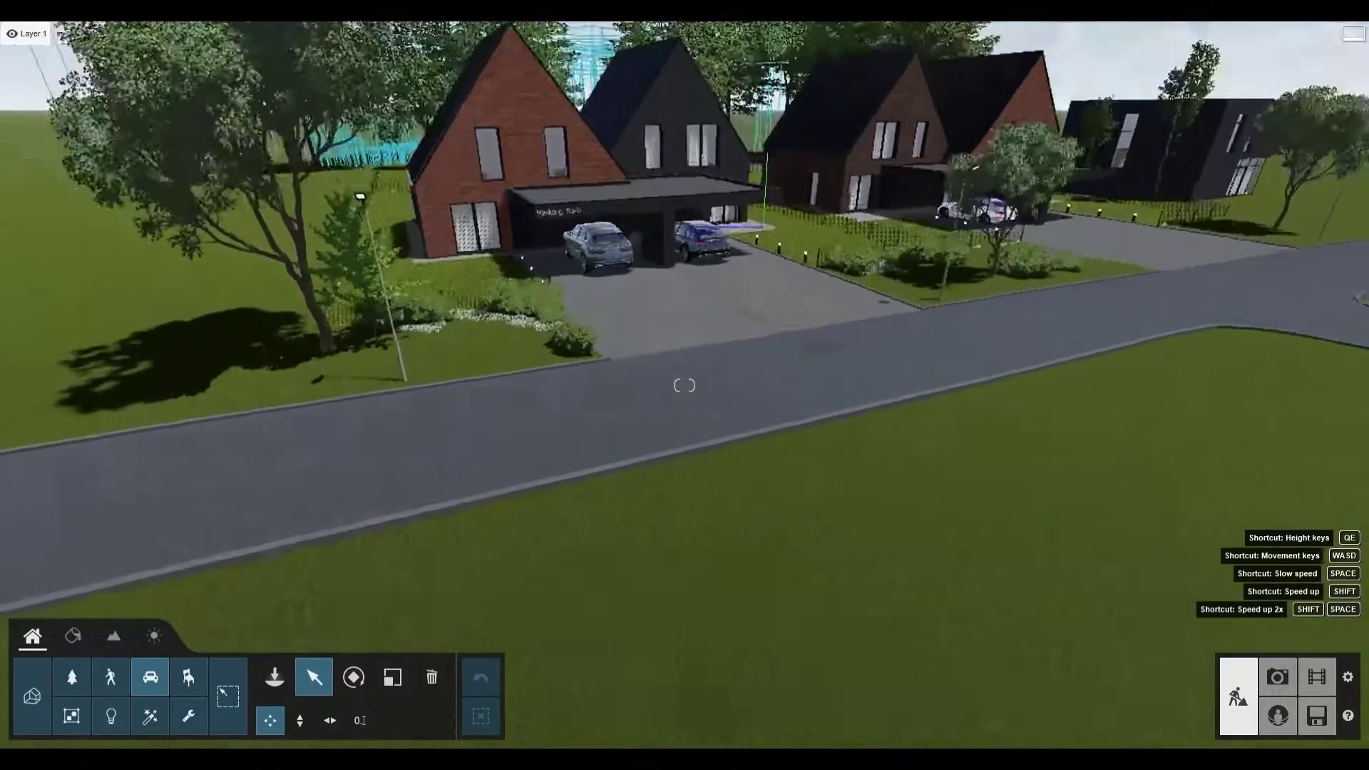
click(281, 673)
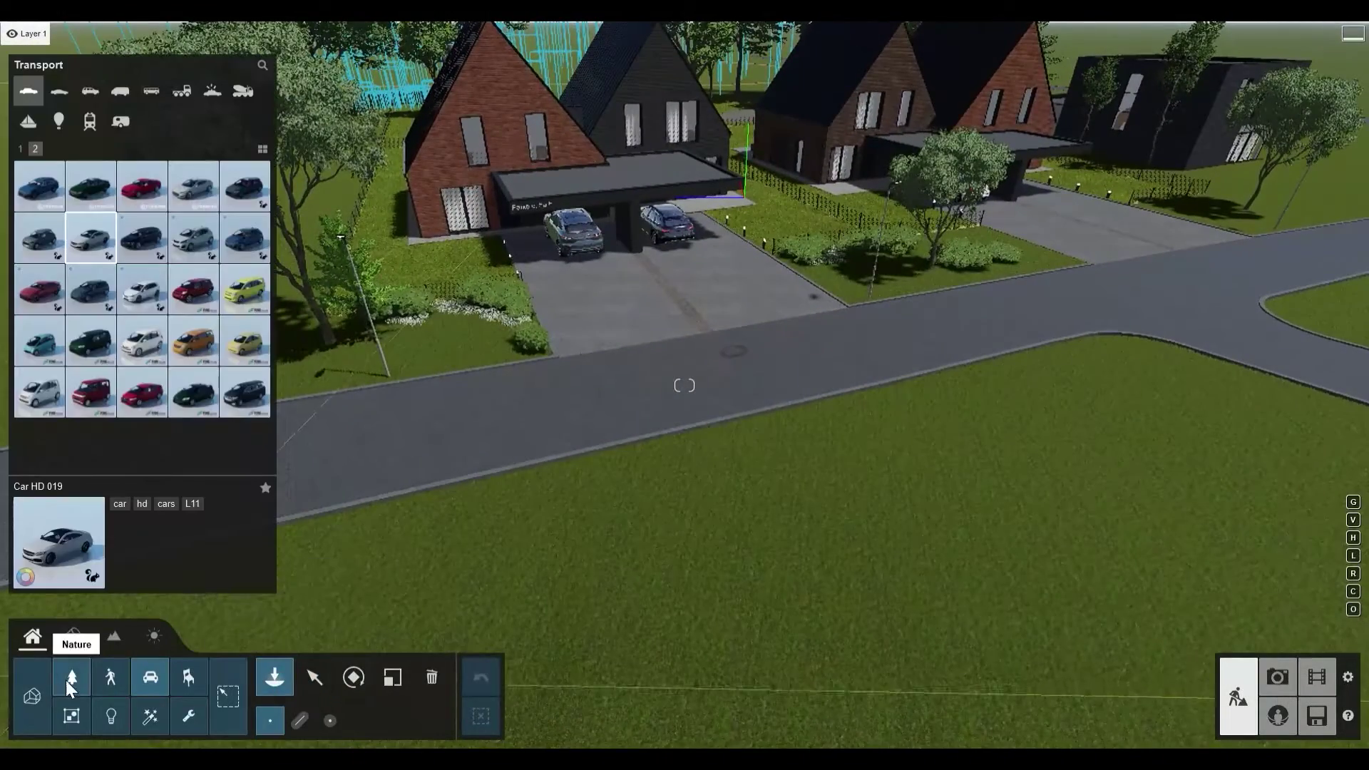
click(70, 679)
click(29, 90)
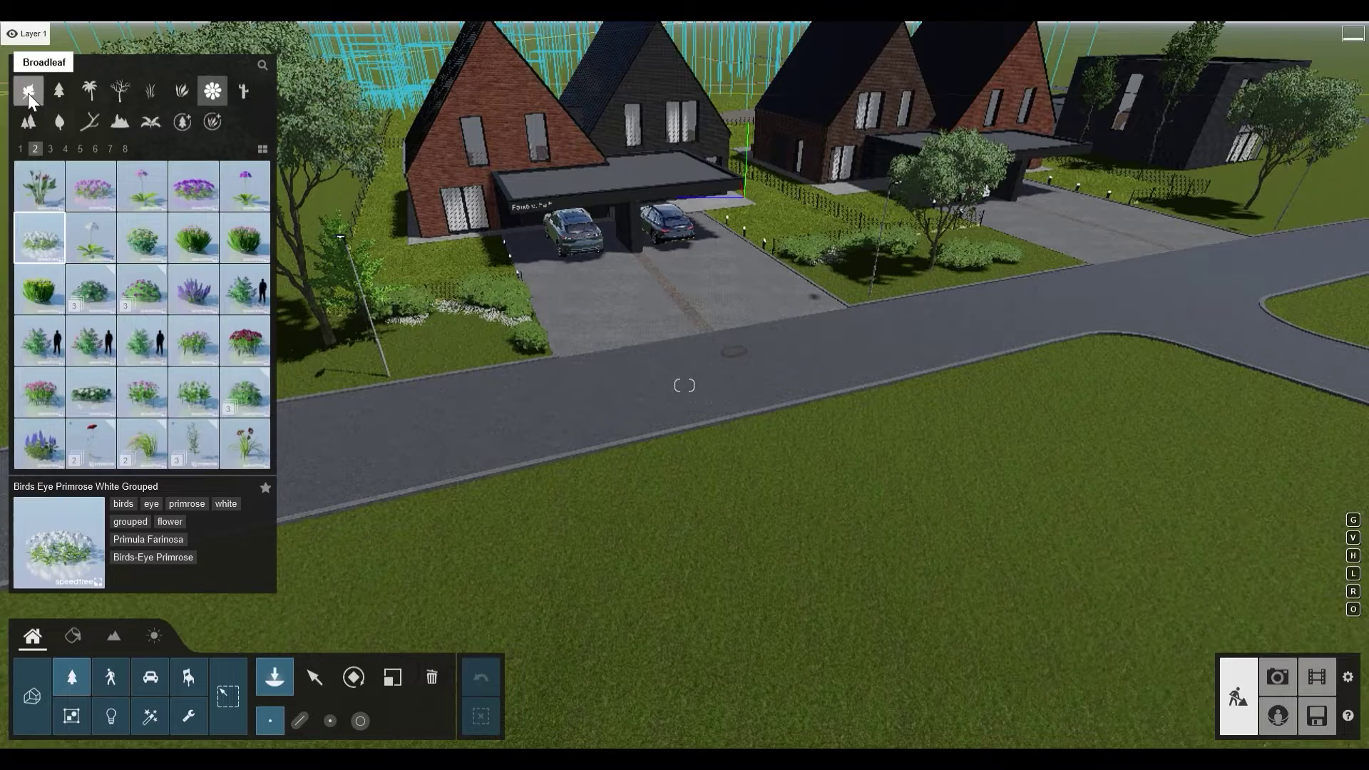
click(96, 149)
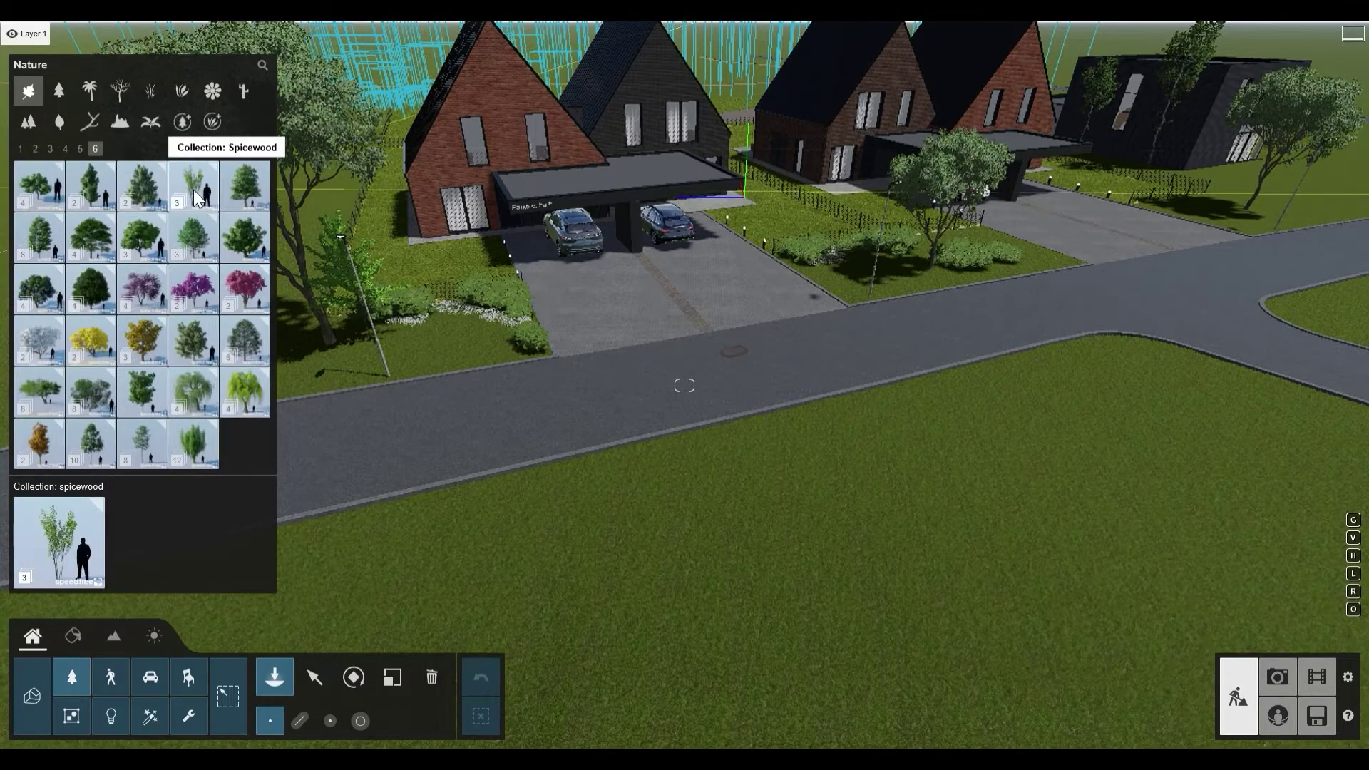
click(196, 200)
click(189, 190)
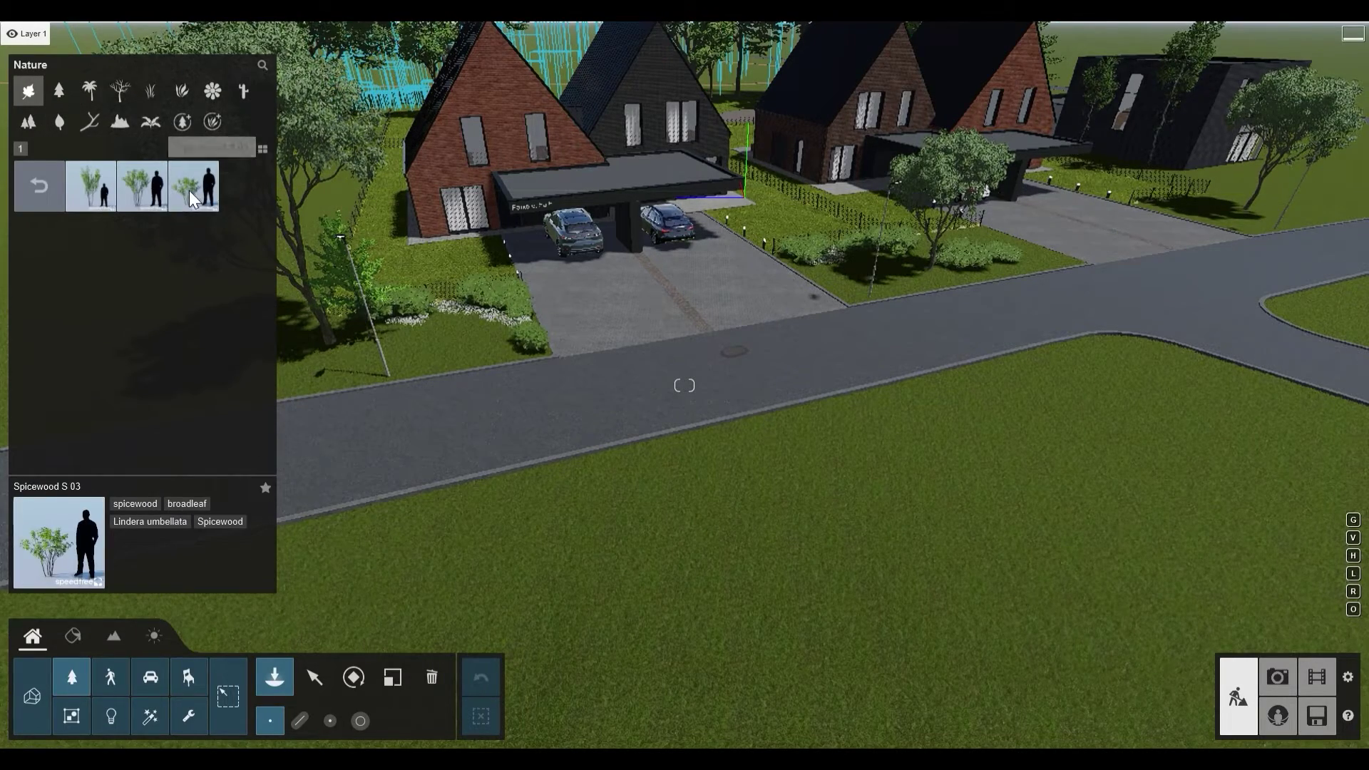
click(301, 720)
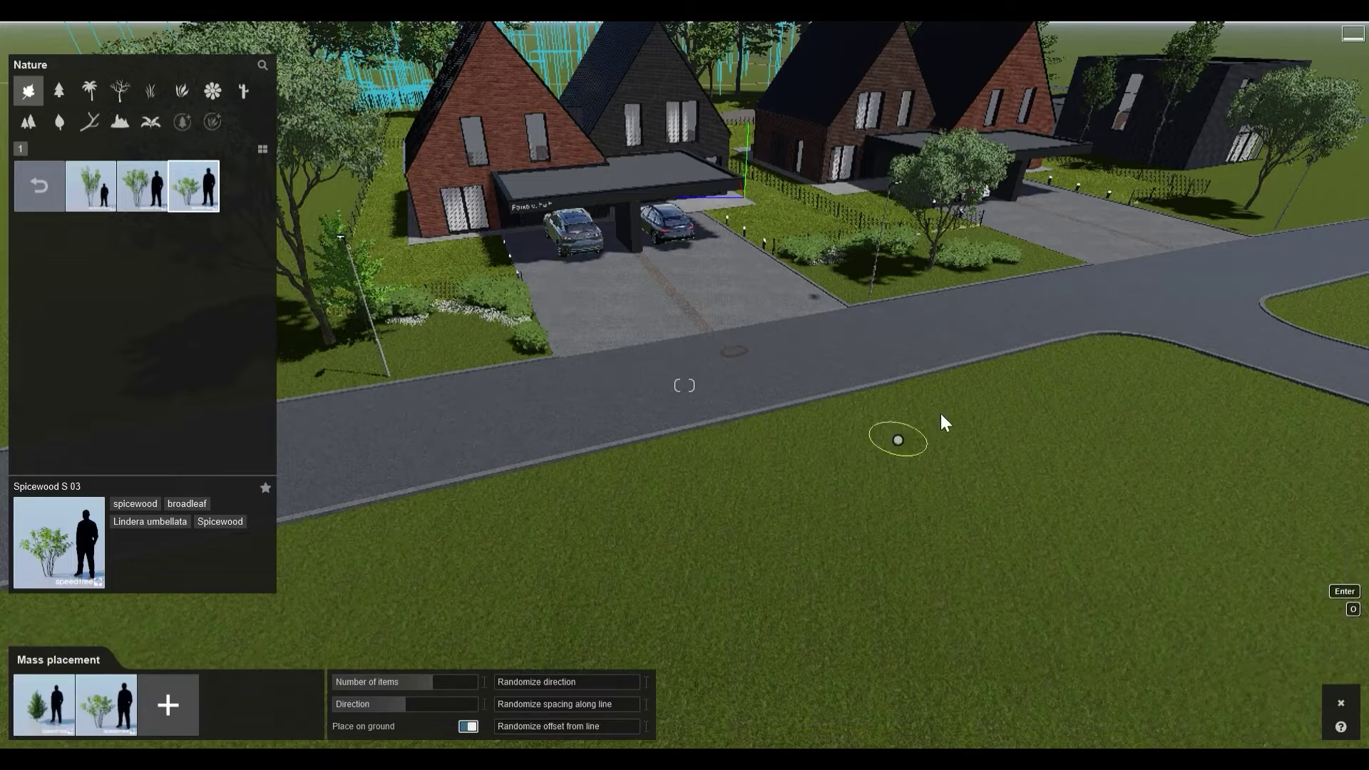
click(1025, 366)
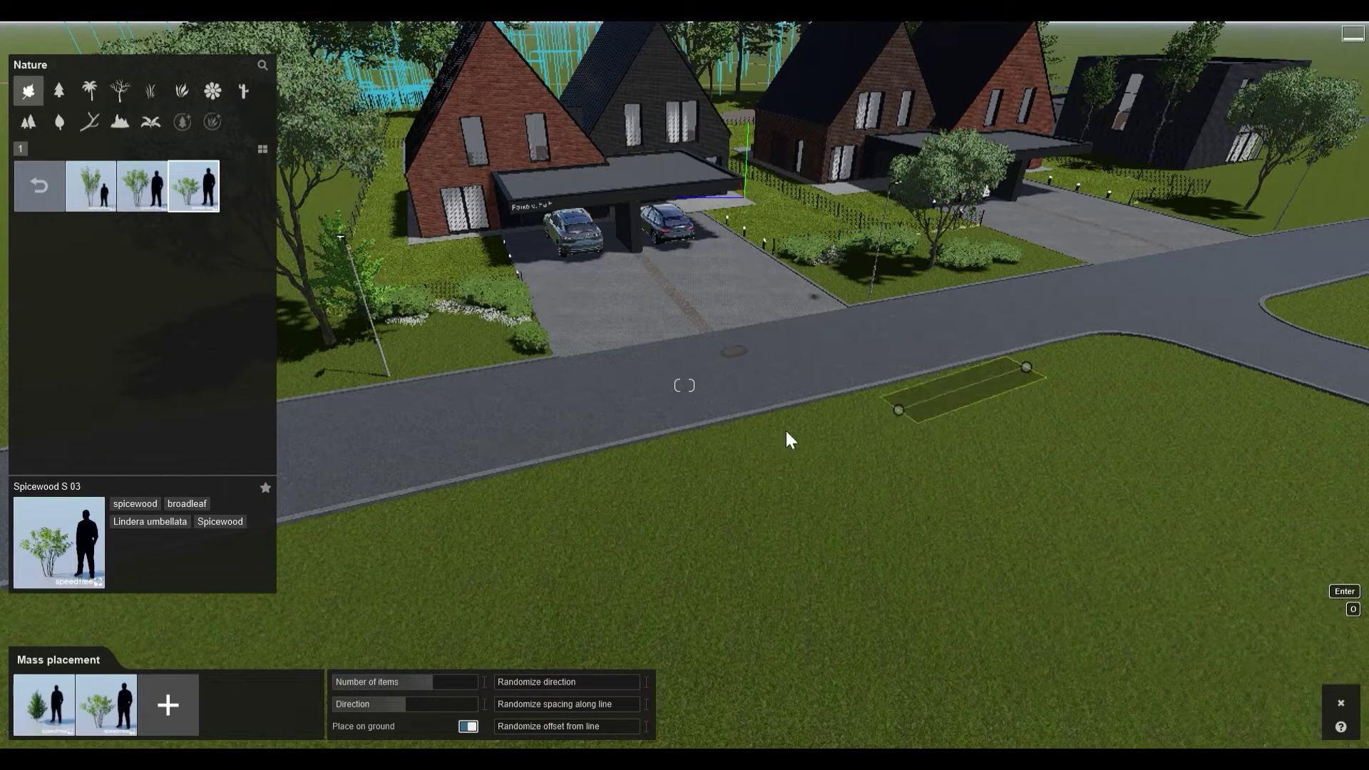
click(290, 548)
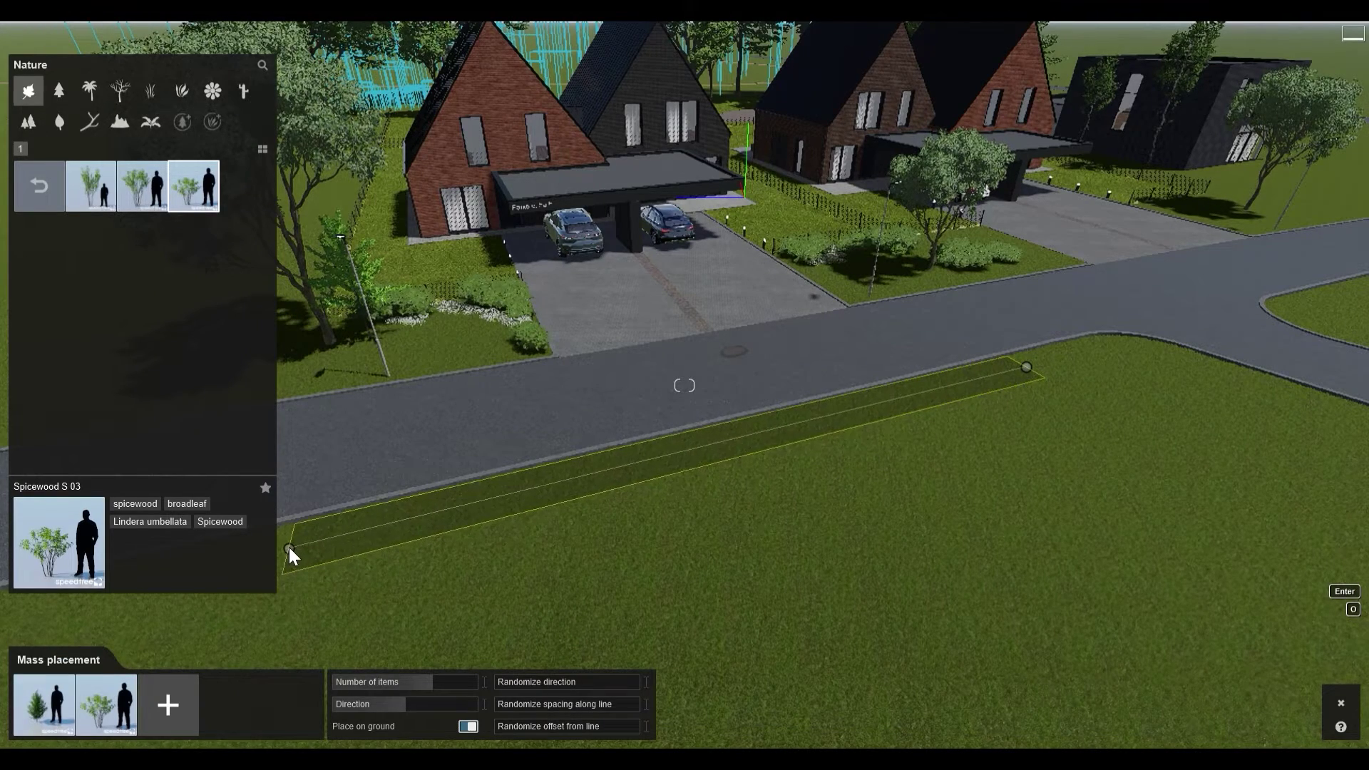
Step: Raise the number of items along the line slightly for a denser hedge and confirm the mass placement
middle_drag(485, 530, 666, 402)
key(w)
right_drag(666, 402, 685, 292)
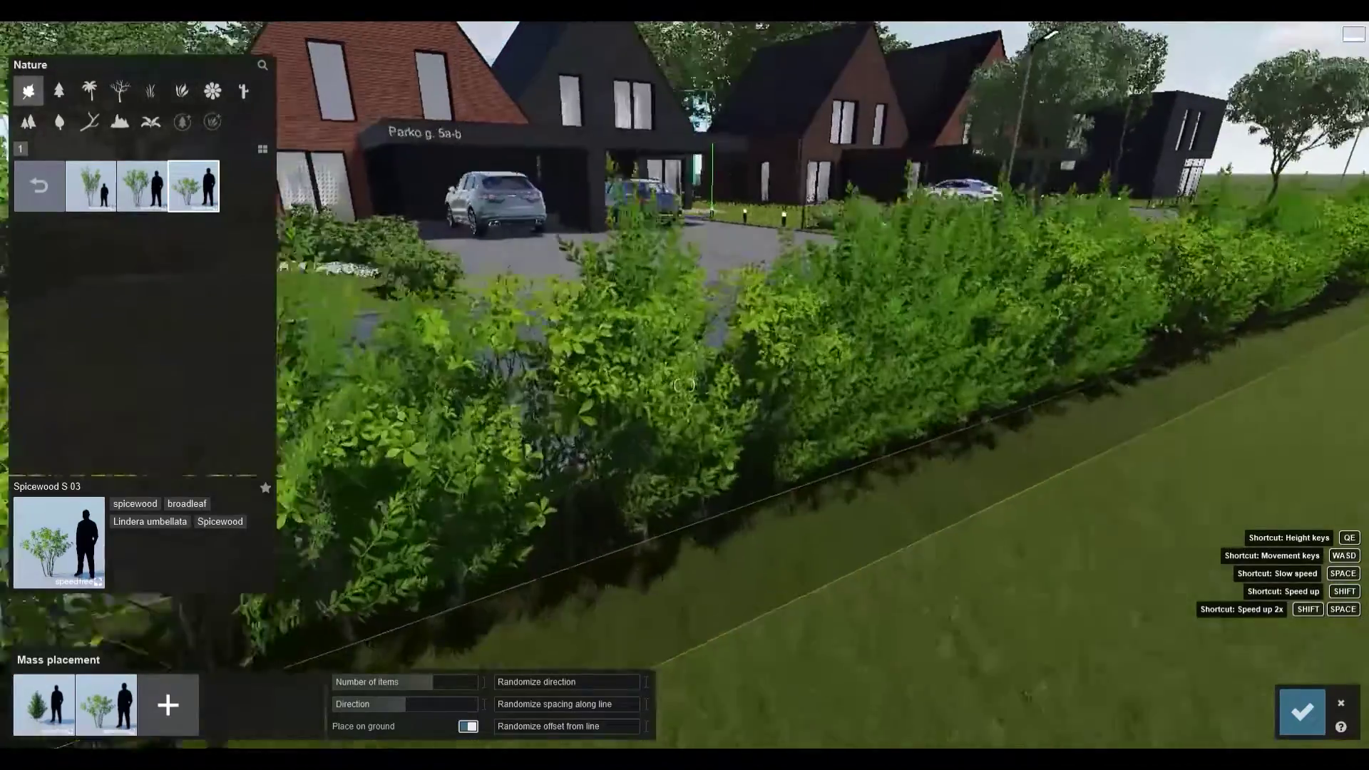
key(s)
drag(436, 682, 455, 678)
right_drag(455, 678, 489, 665)
key(s)
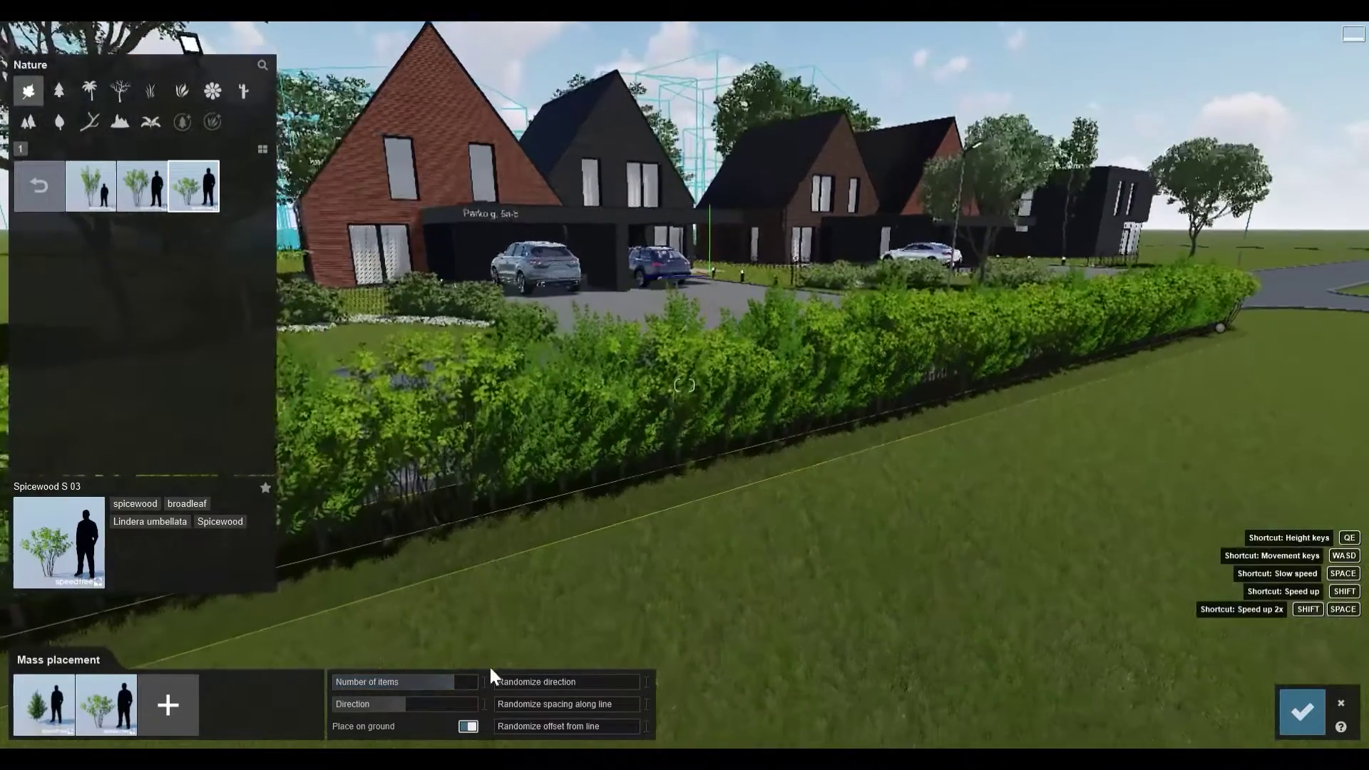
click(447, 683)
drag(447, 687, 443, 683)
right_drag(443, 683, 443, 675)
key(s)
click(1285, 709)
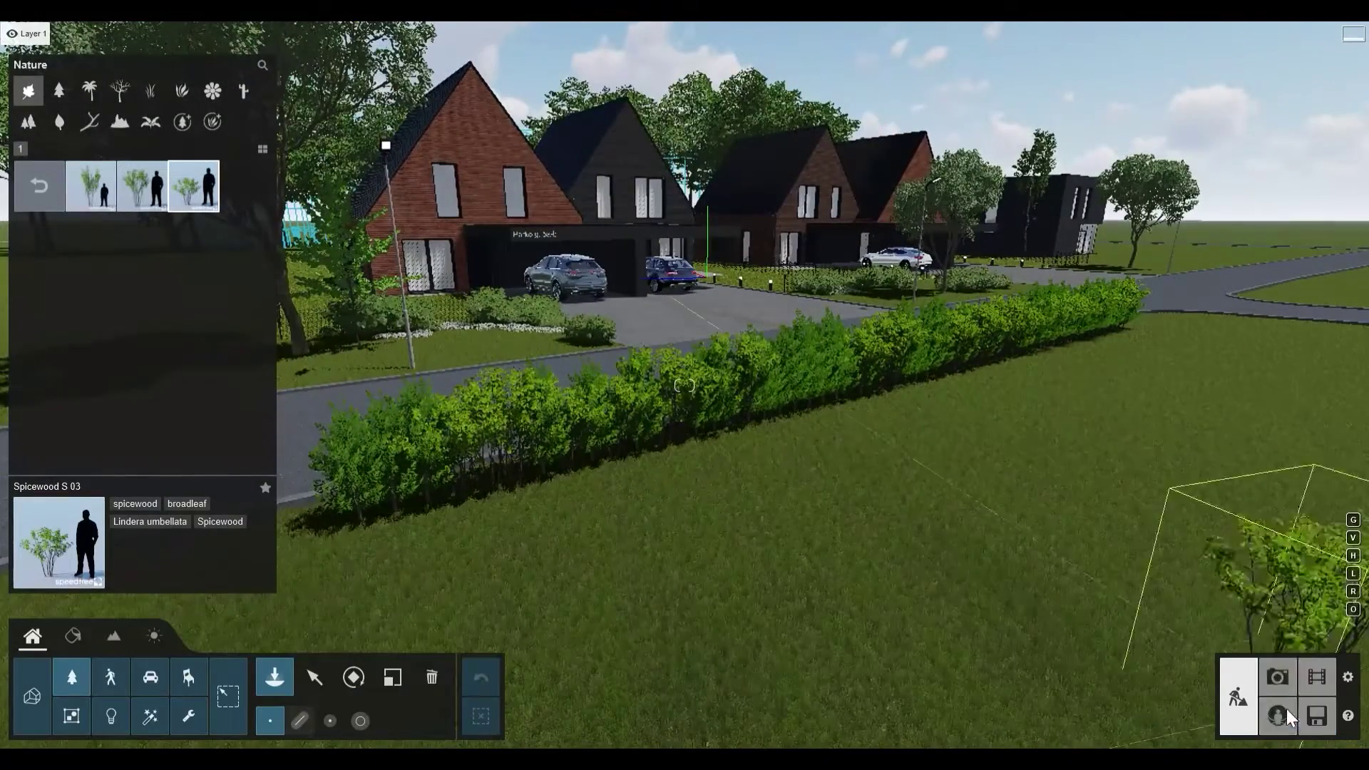
Step: Restore the saved photo camera to check how the new roadside hedge looks in the foreground
click(1280, 670)
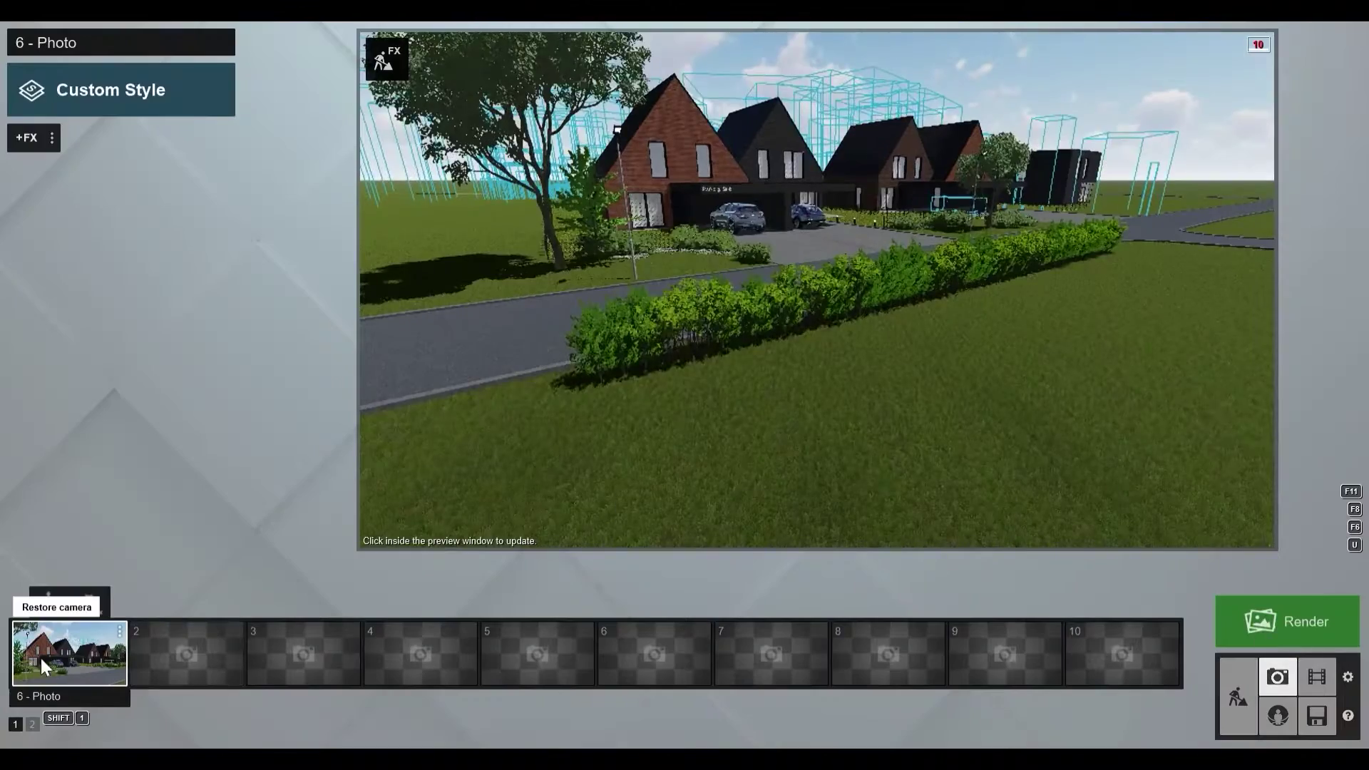
click(59, 645)
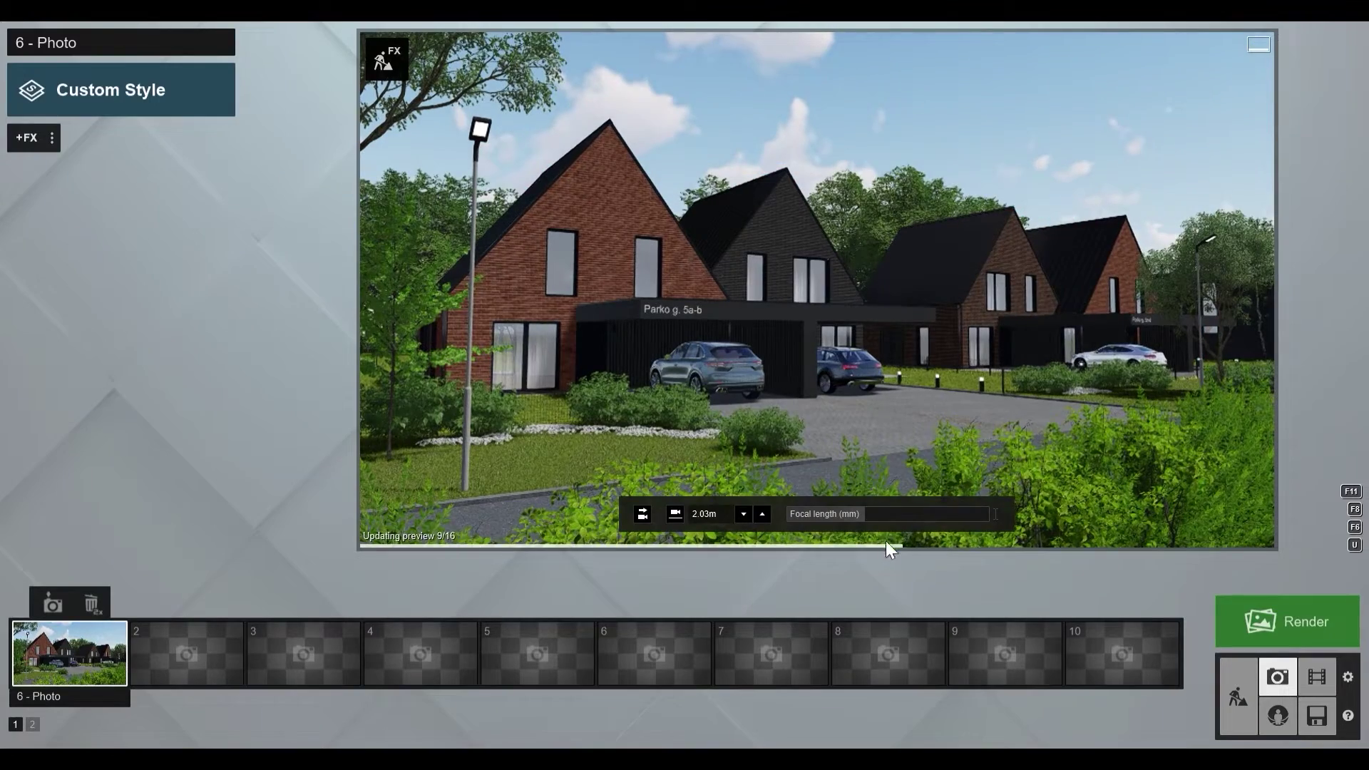
click(1237, 693)
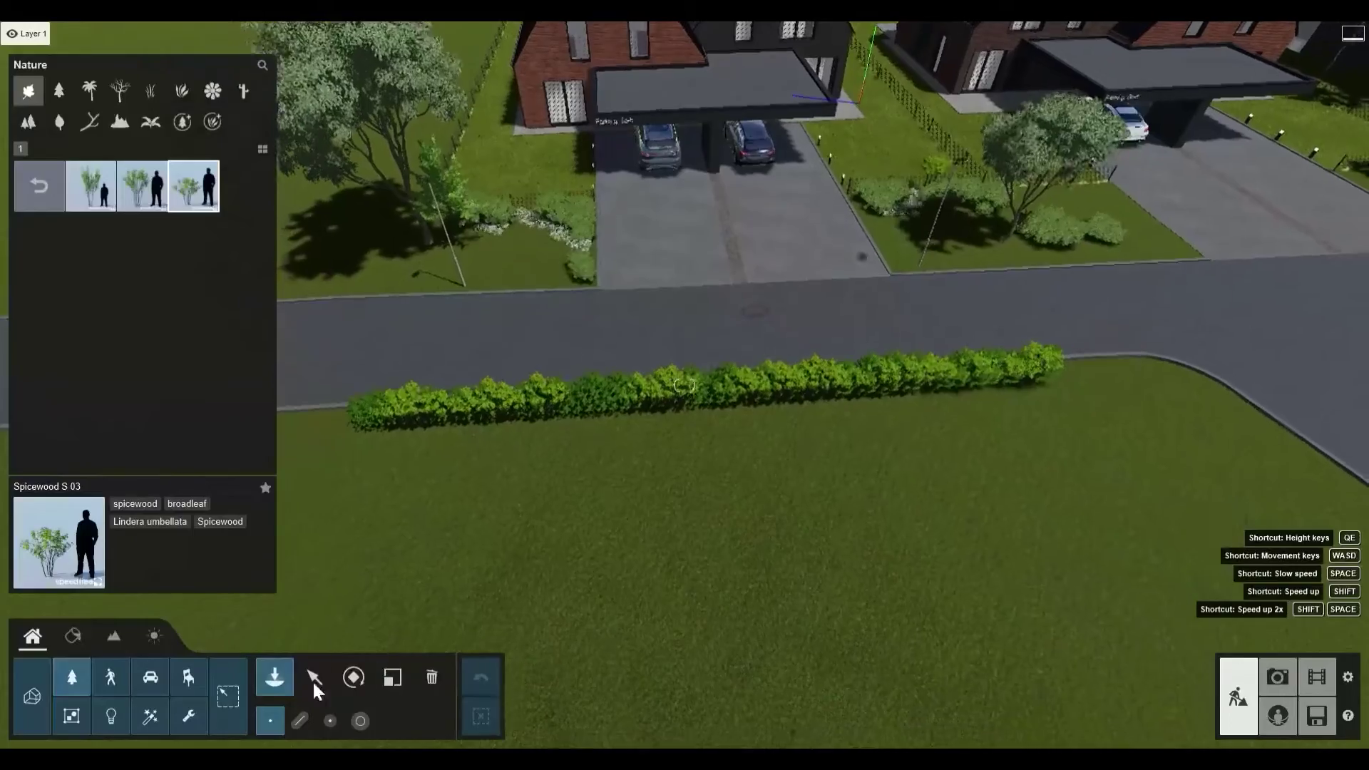
Step: Select all the hedge plants together and lower them vertically into the ground to shorten the hedge
click(314, 676)
drag(1086, 462, 220, 330)
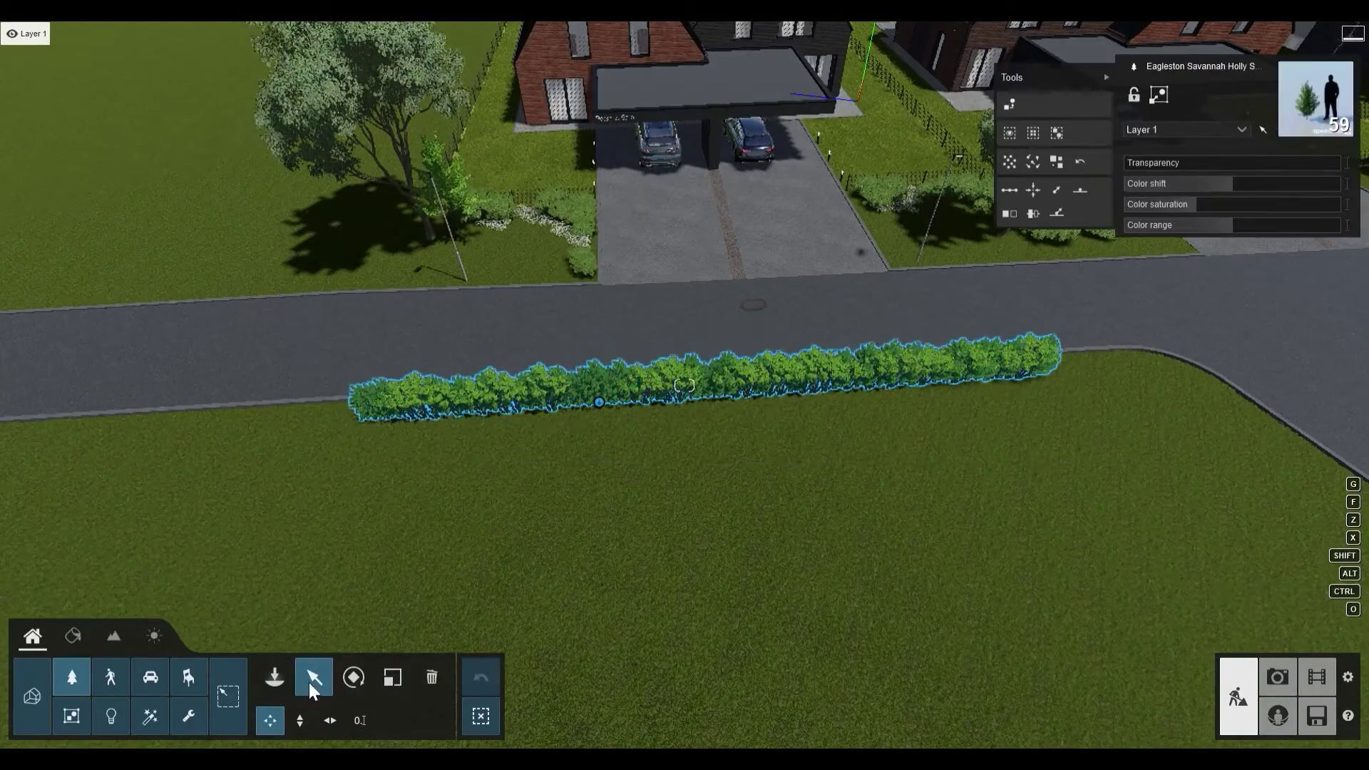
click(300, 719)
key(w)
right_drag(700, 487, 695, 406)
key(w)
key(e)
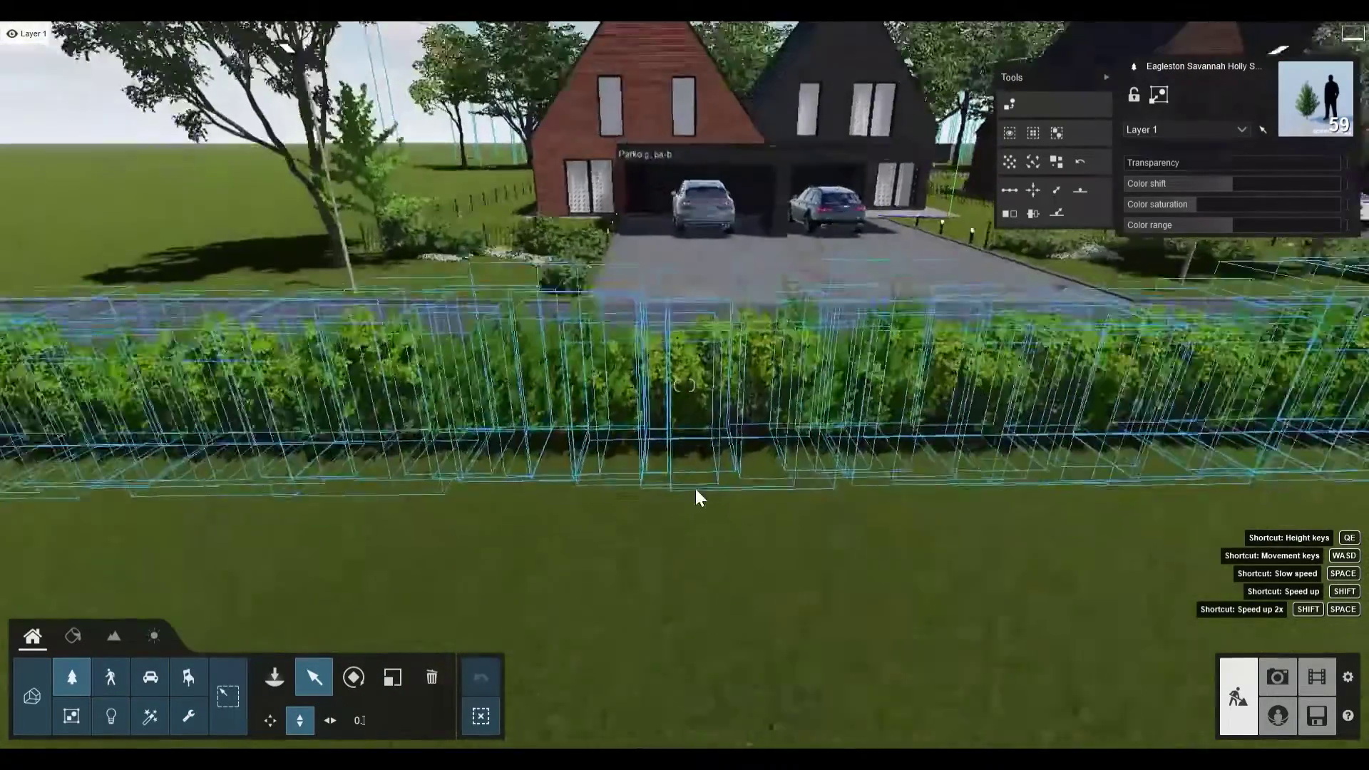
drag(597, 482, 605, 687)
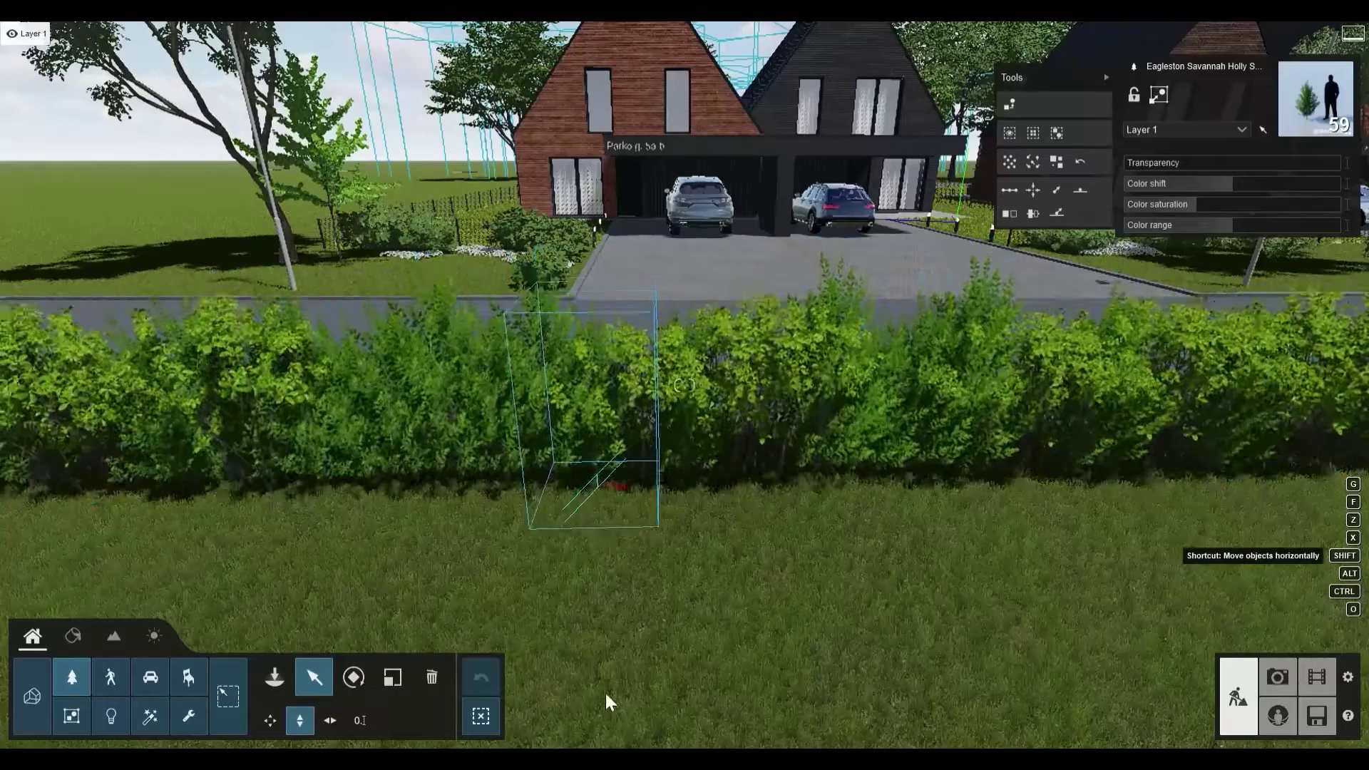
Step: Check the lowered hedge in the composition from the saved photo camera
click(1268, 683)
click(71, 639)
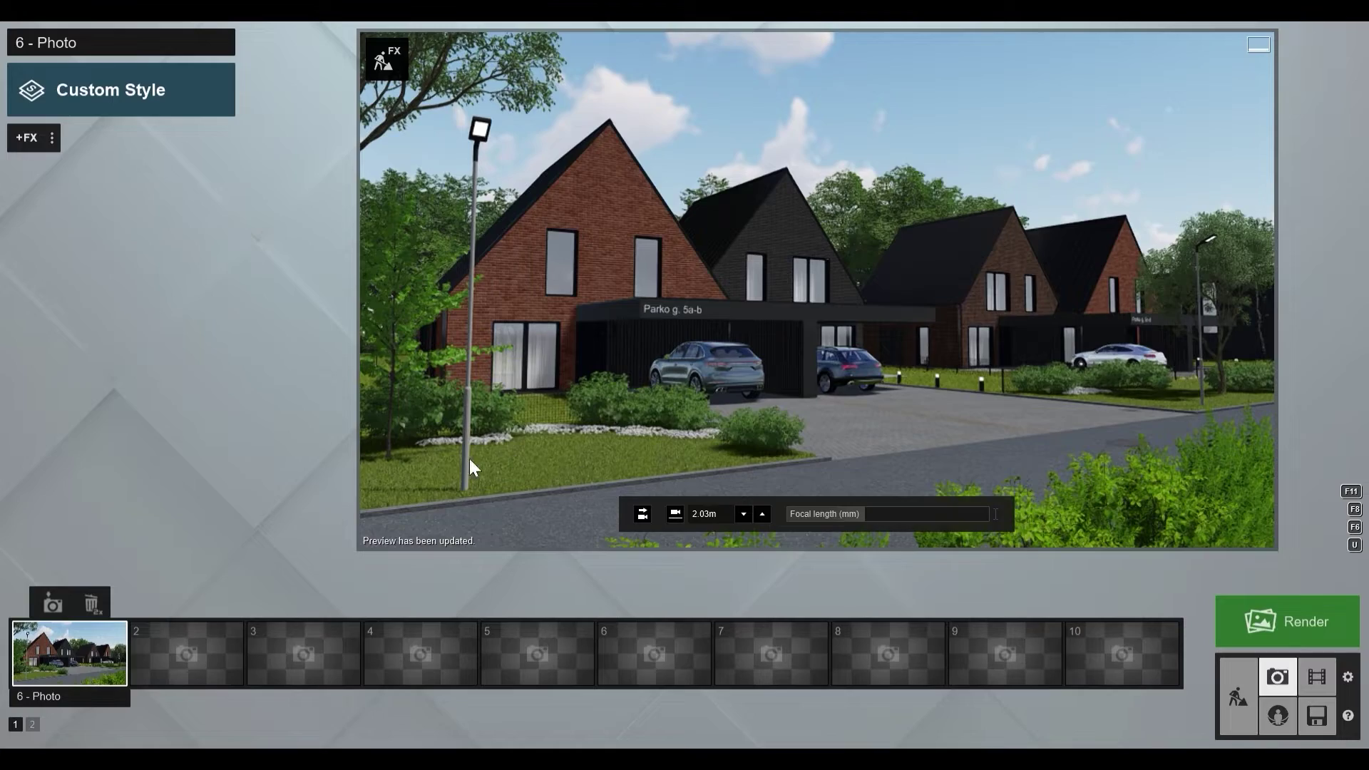
click(1238, 695)
Step: Scatter Leaves Birch Circle Small 001 patches on the first front lawn, between the white flowers and the lamp post
key(w)
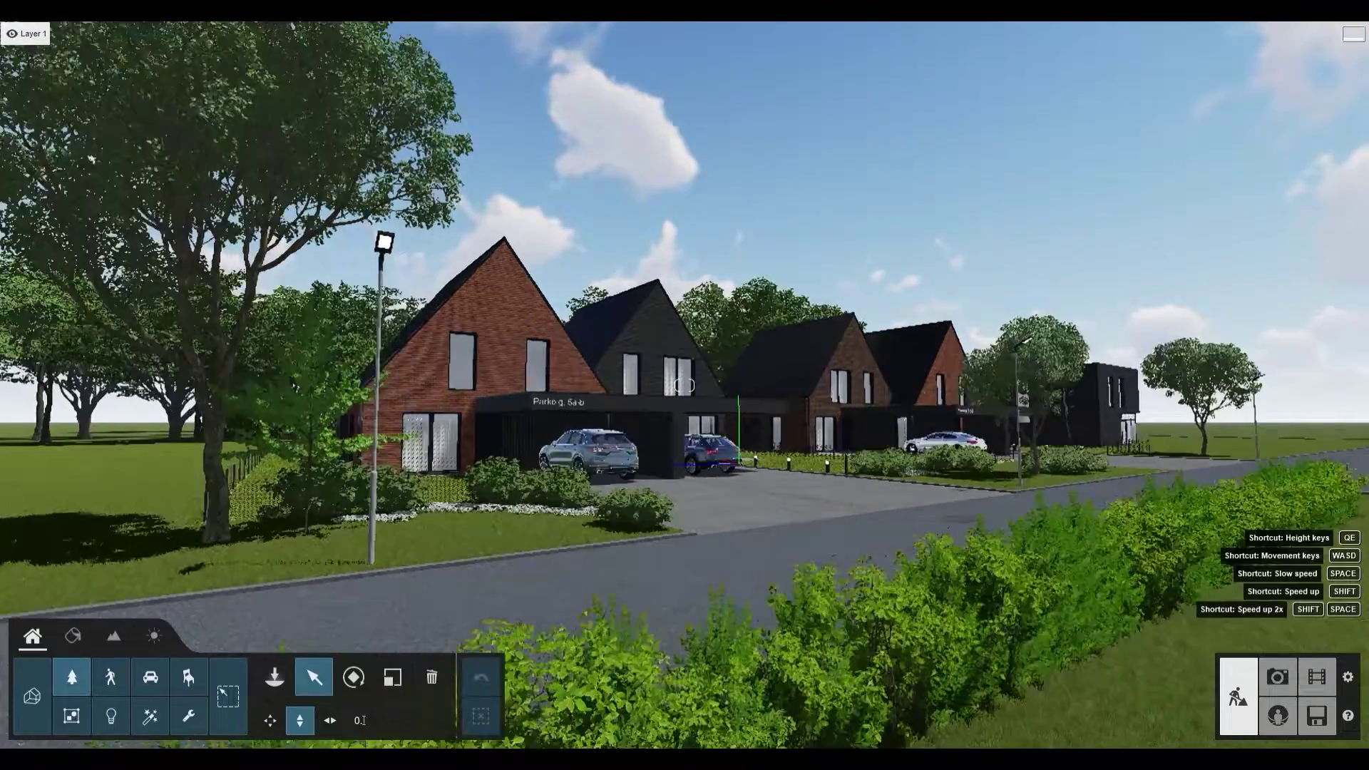
key(q)
right_drag(714, 464, 586, 465)
click(271, 677)
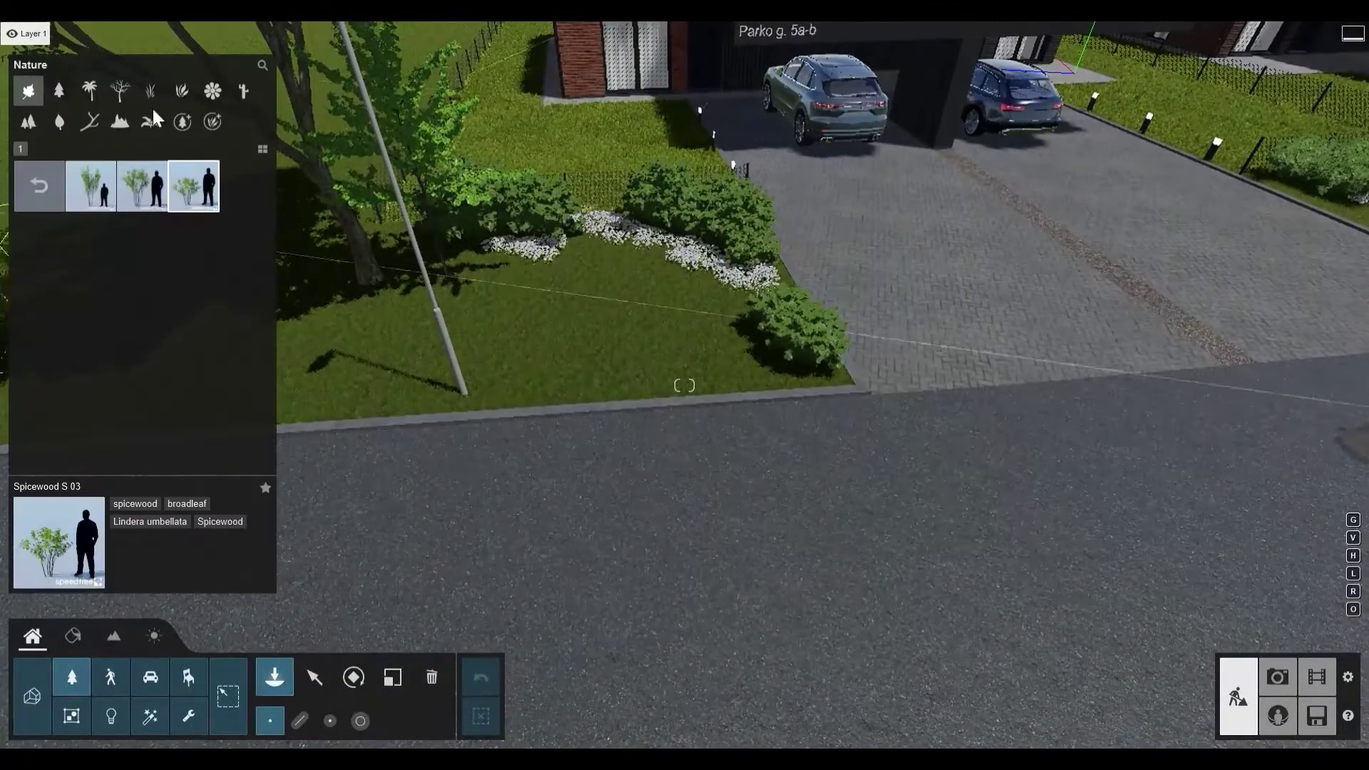
click(60, 121)
click(55, 182)
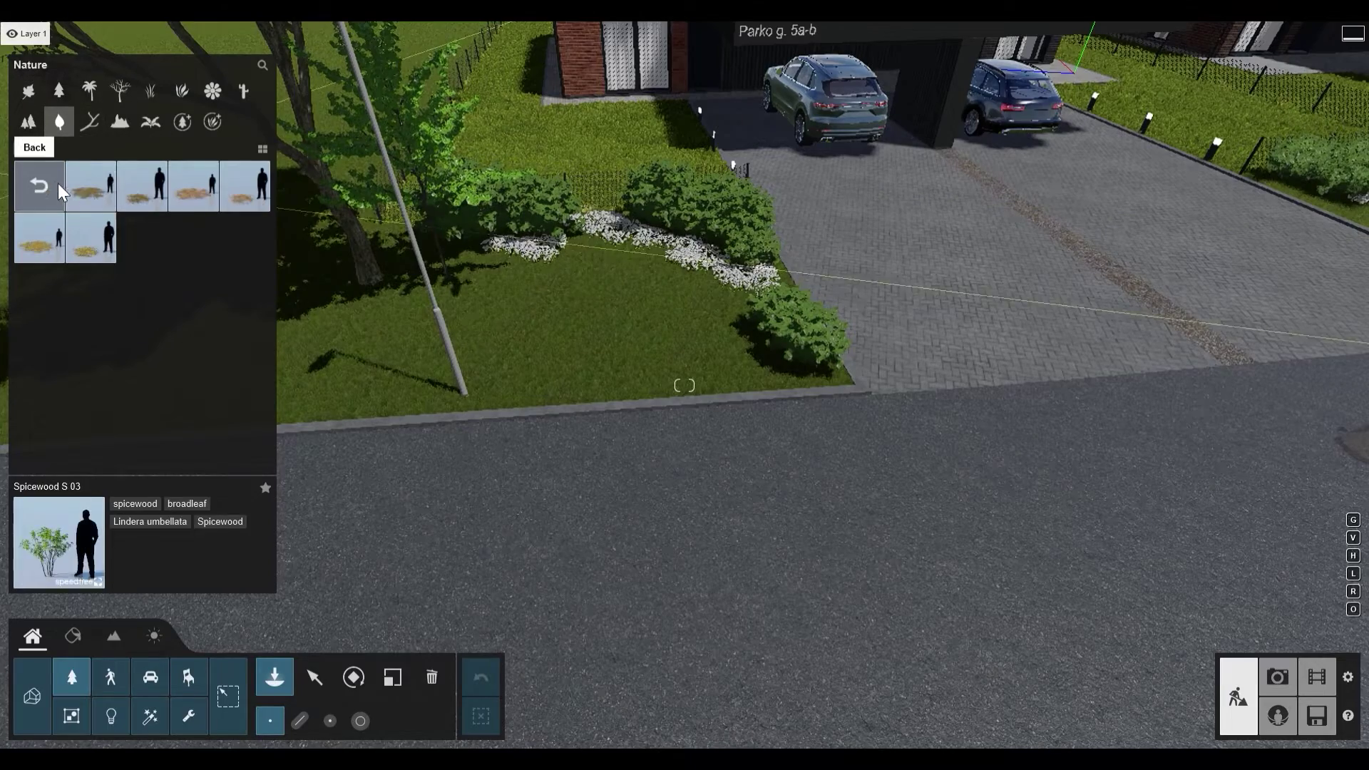
click(146, 188)
click(535, 293)
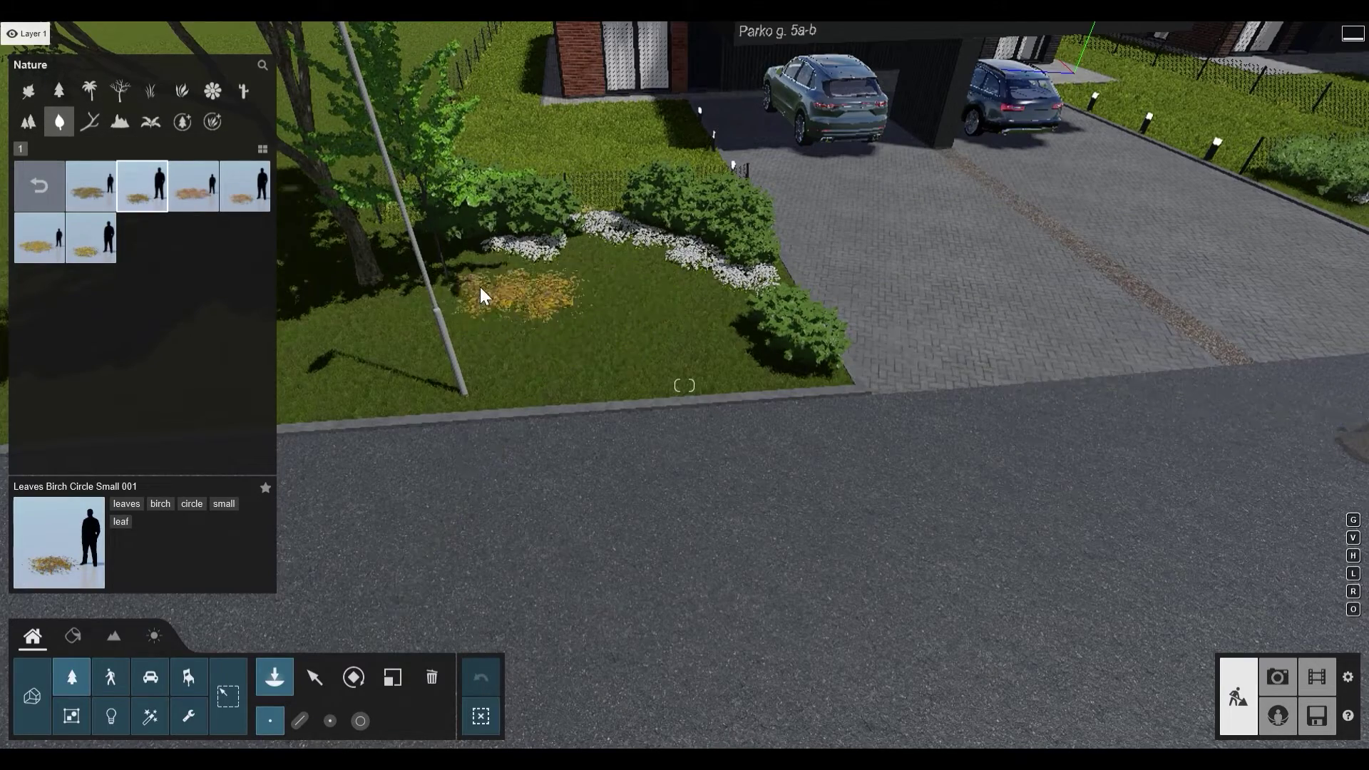
click(499, 277)
click(600, 266)
click(673, 306)
click(606, 339)
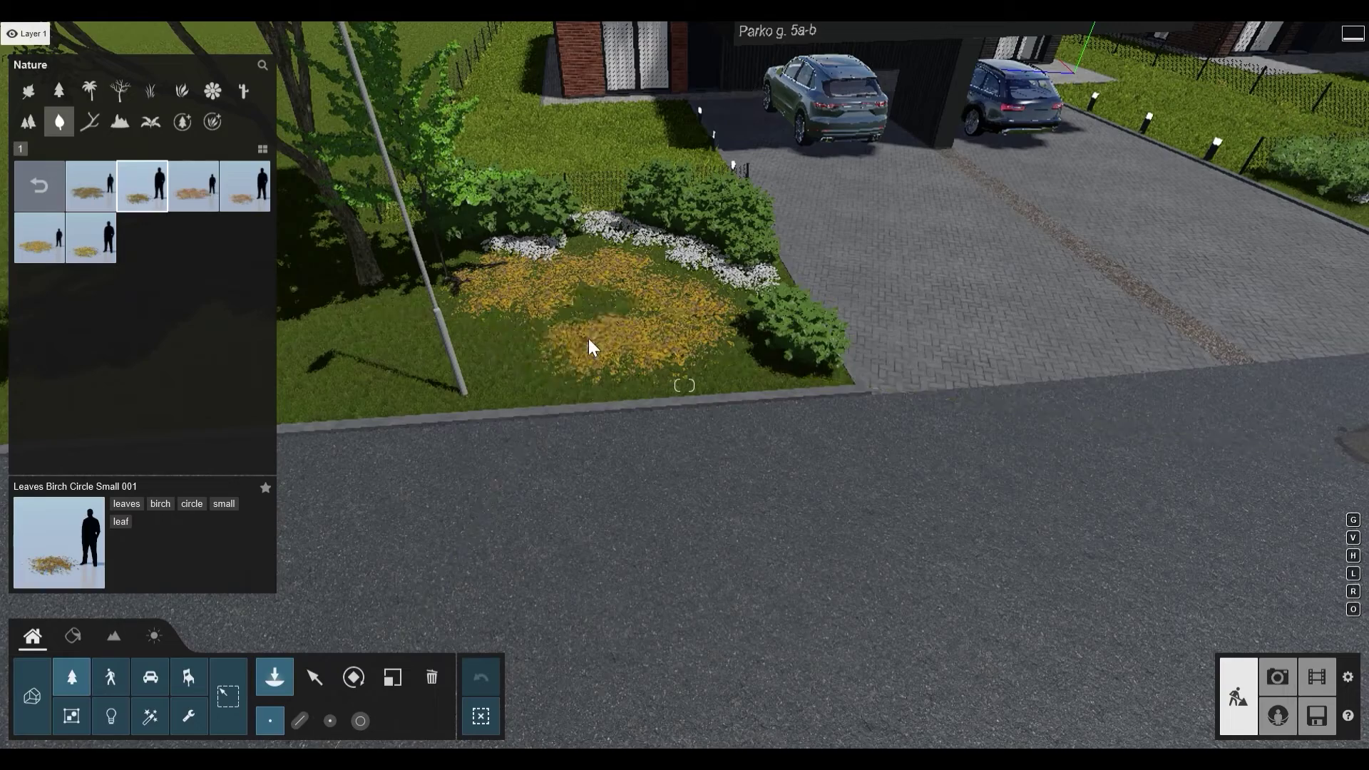
click(605, 311)
click(488, 304)
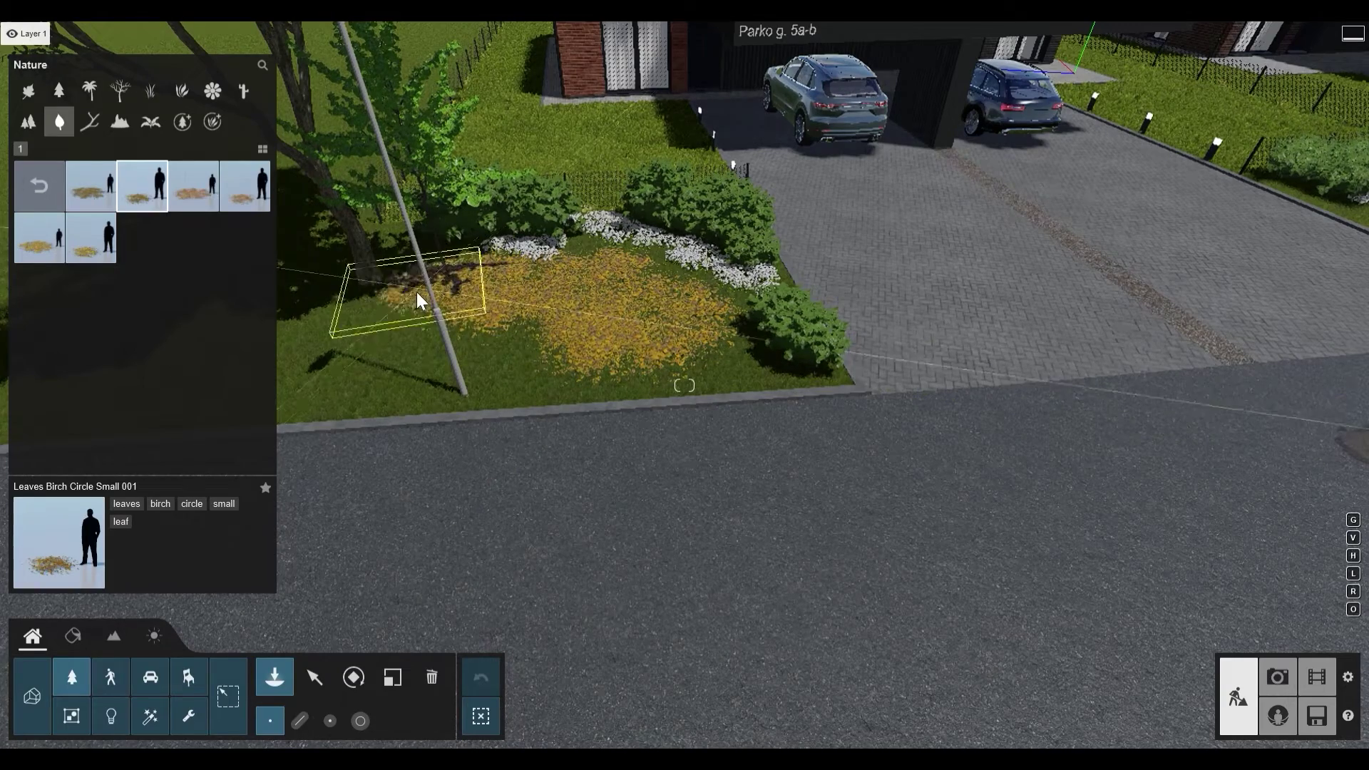
Step: Fill the rest of that lawn around the lamp post, out towards the kerb, with more Leaves Birch Circle Small 001
click(365, 336)
click(492, 352)
click(519, 357)
click(662, 349)
click(674, 300)
click(502, 330)
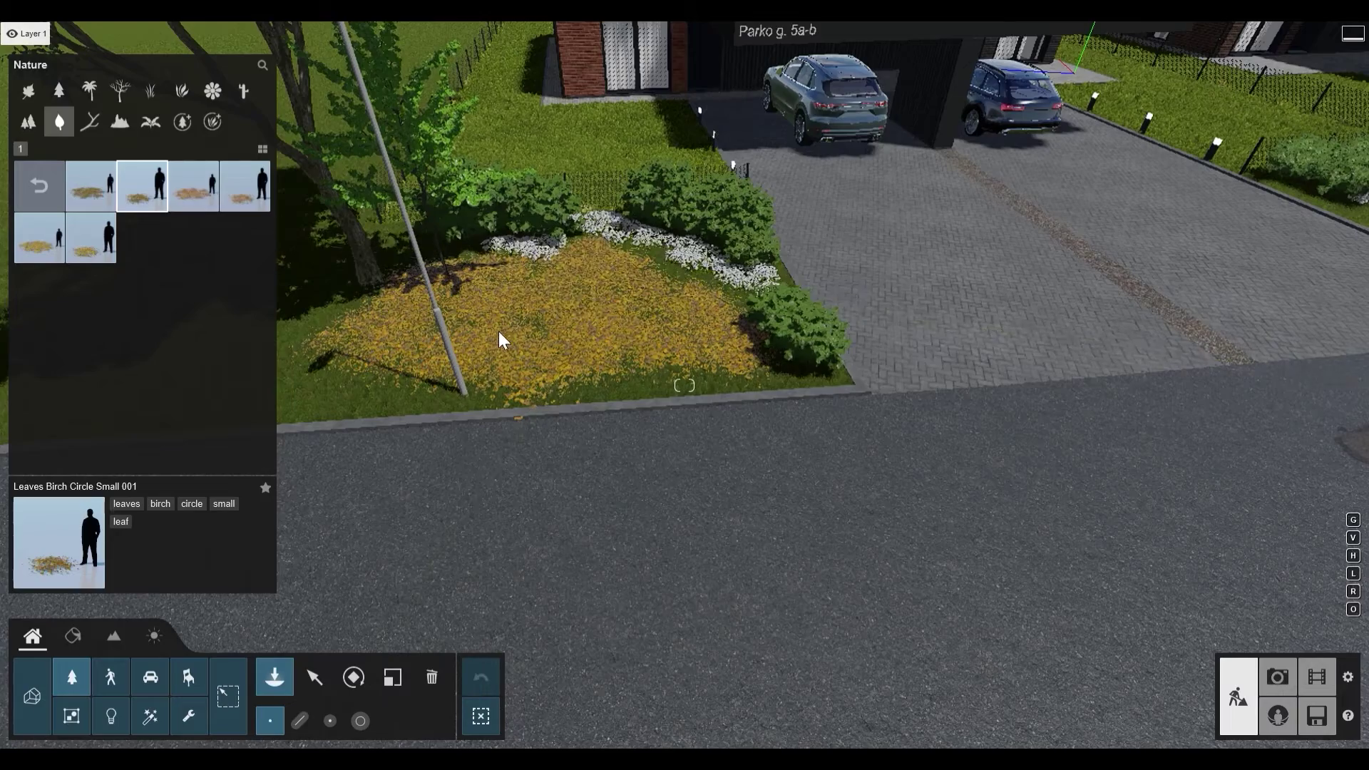
click(363, 348)
Step: Cover the lawn around the tree and lamp post between the two driveways with Leaves Birch Circle Small 001 patches
right_drag(358, 350, 358, 228)
key(a)
key(e)
key(w)
key(q)
right_drag(684, 385, 709, 438)
key(e)
key(s)
key(e)
key(d)
key(w)
key(d)
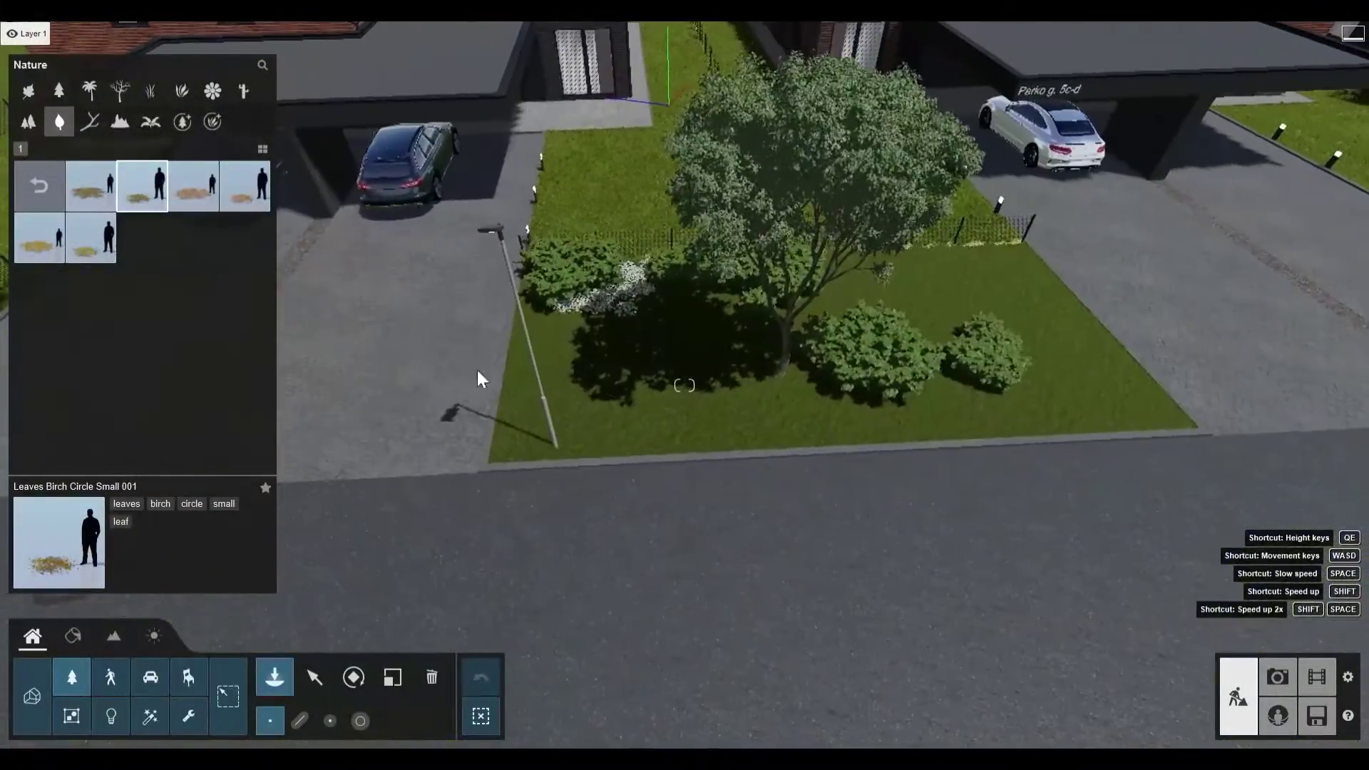
click(760, 368)
click(670, 322)
click(571, 362)
click(588, 408)
click(702, 396)
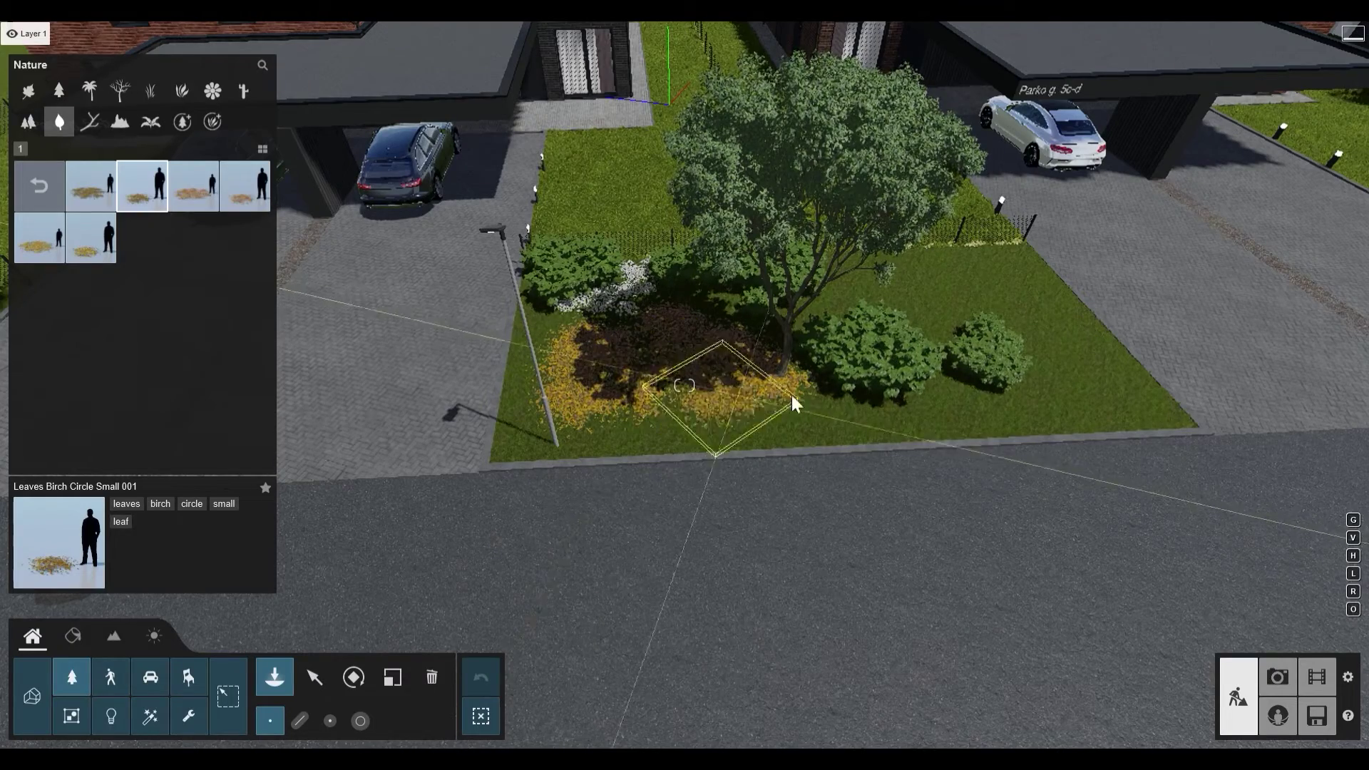
click(768, 399)
click(814, 385)
click(673, 409)
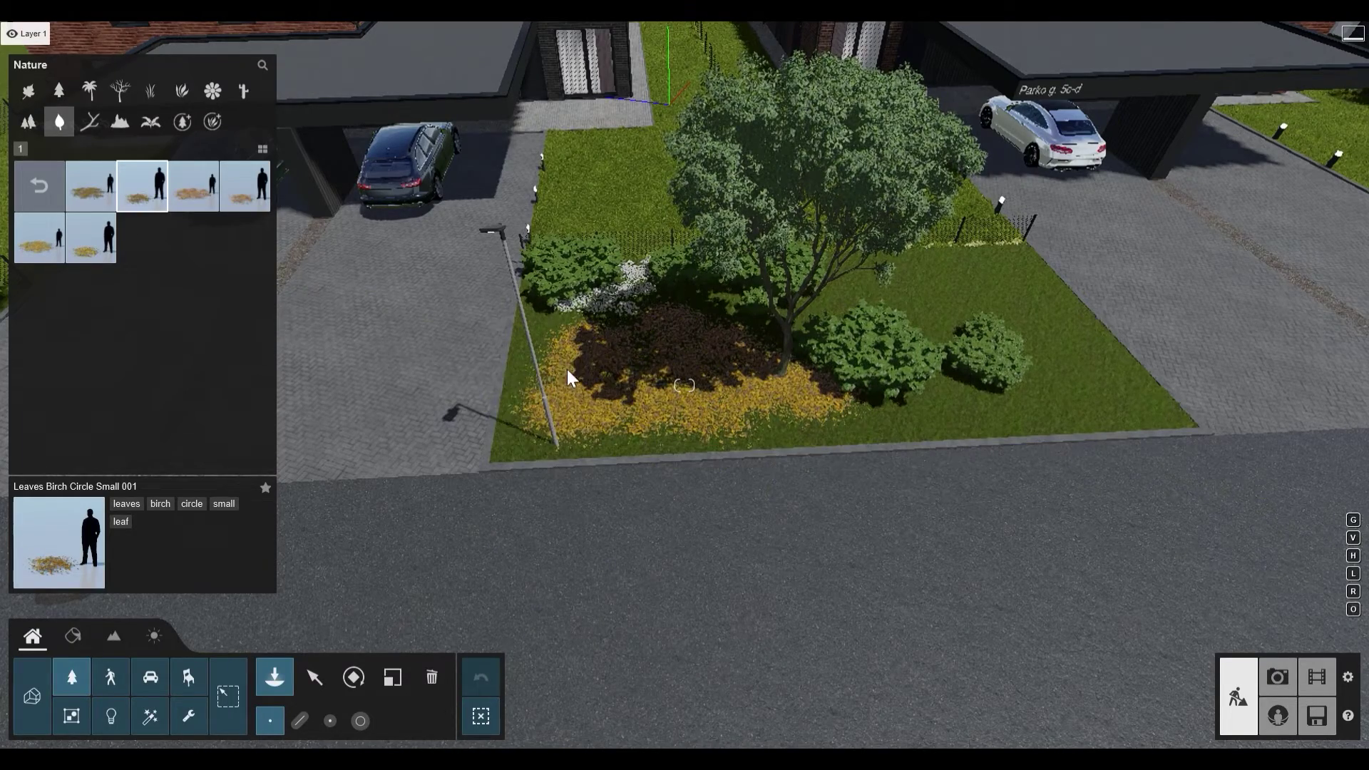
click(553, 330)
Step: Scatter Leaves Birch Square Small Edge 001 loosely over the adjacent driveway edge and the road in front of that lawn
click(37, 187)
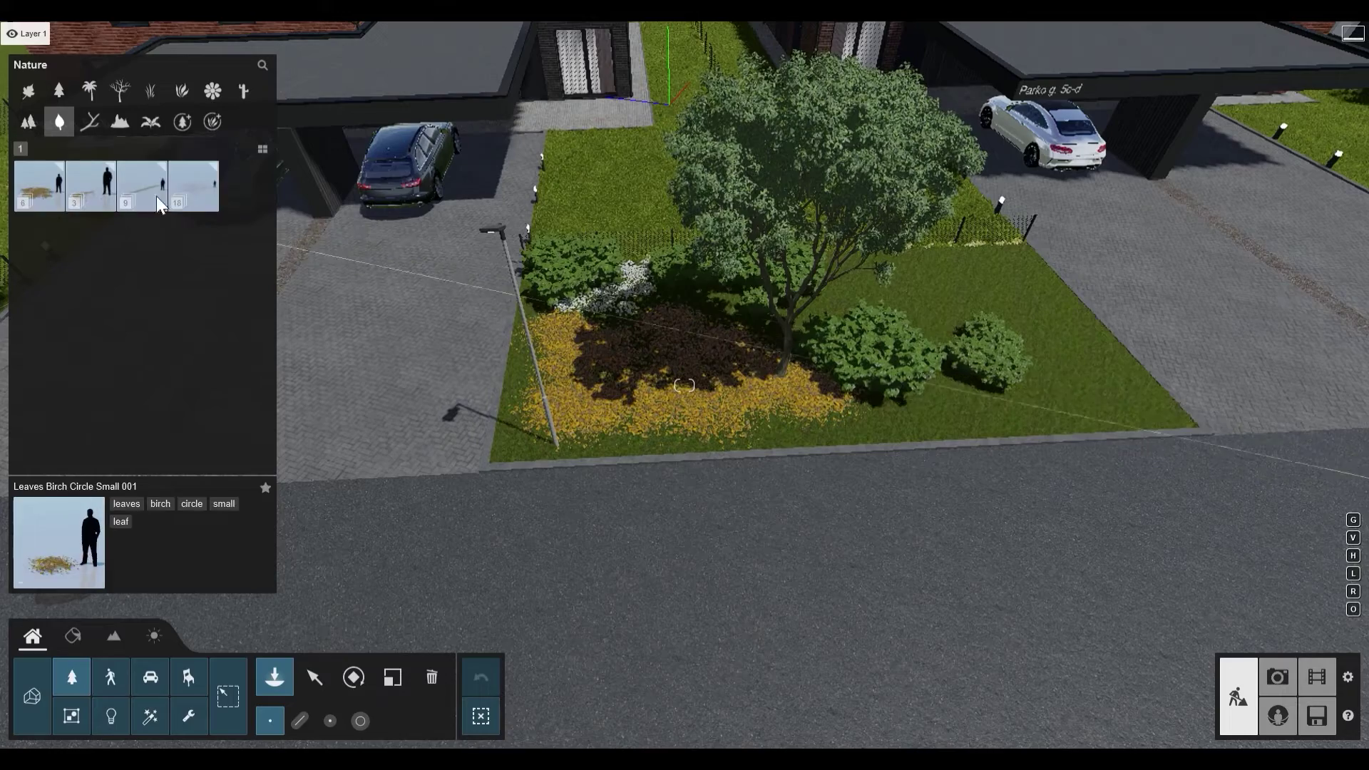
click(186, 184)
click(92, 246)
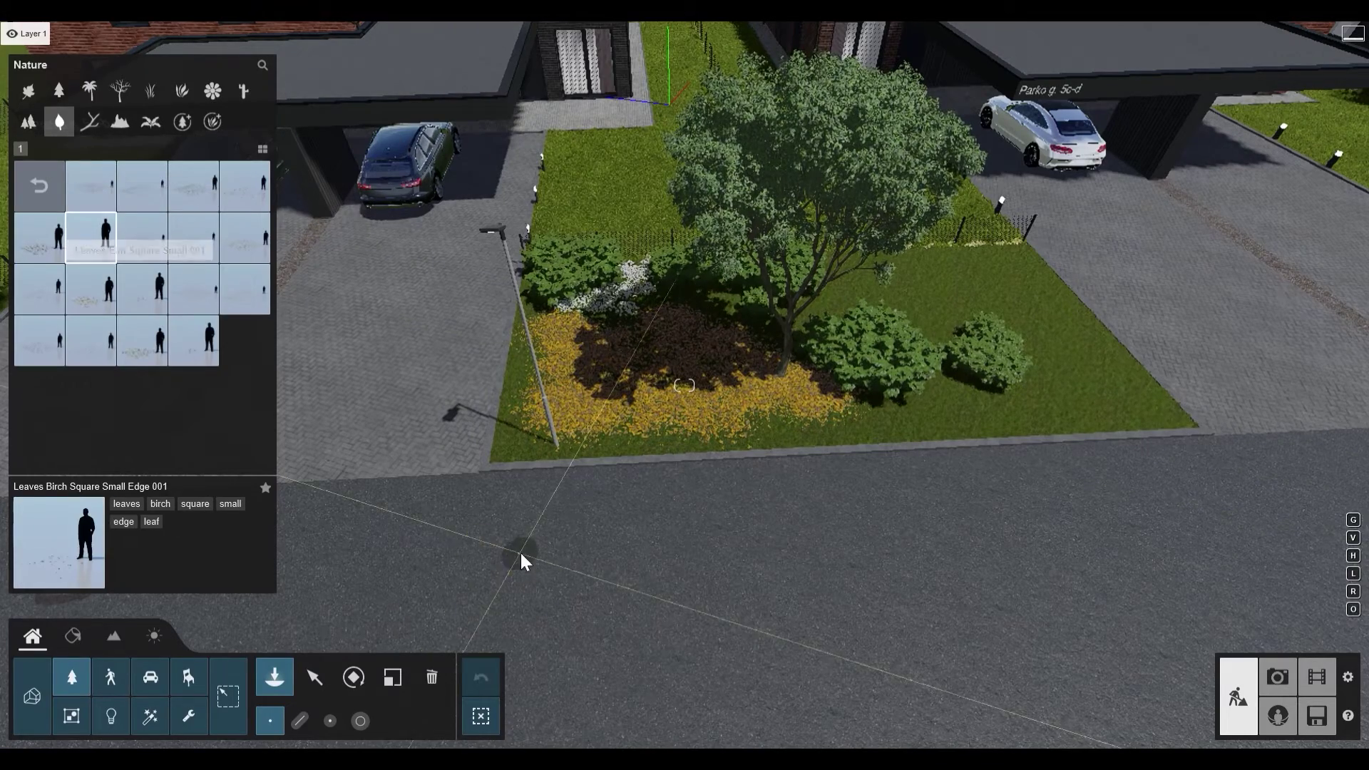
click(456, 430)
click(453, 330)
click(395, 401)
click(527, 521)
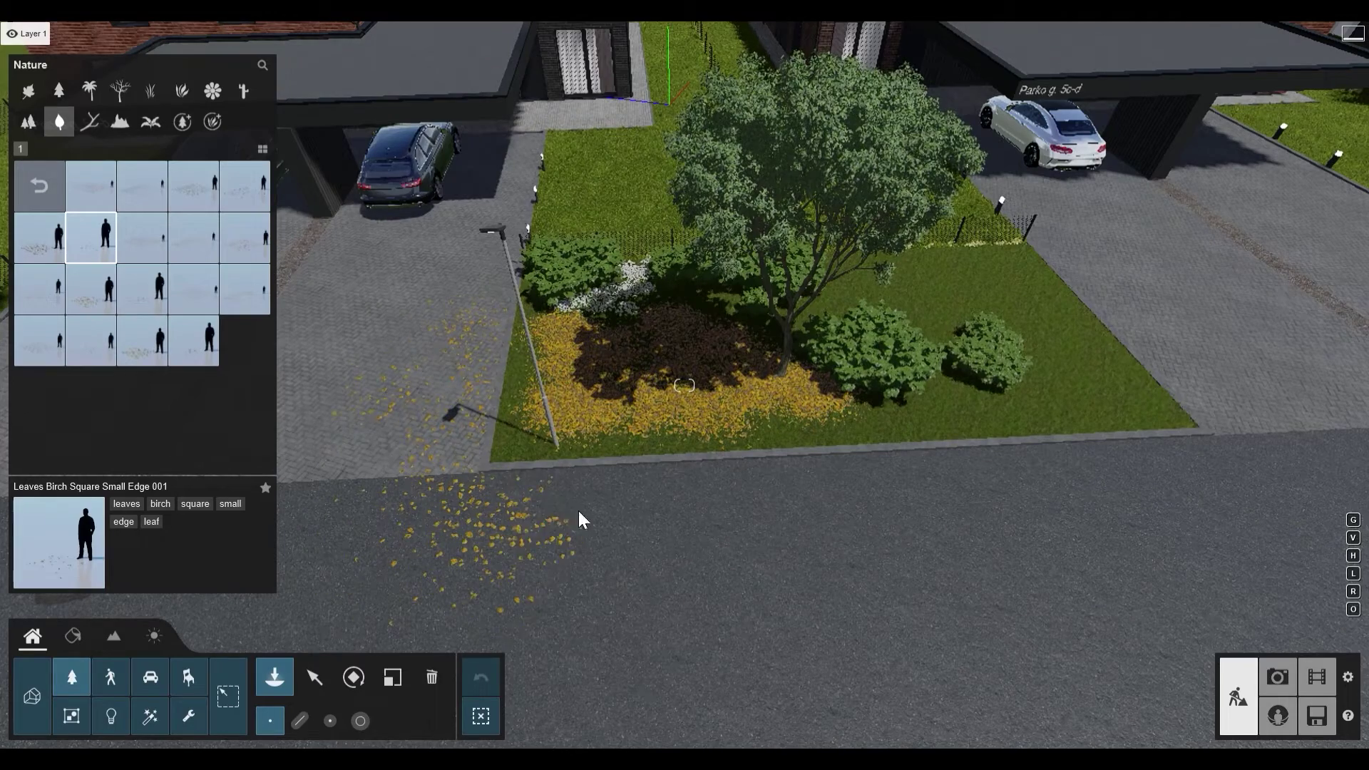
click(709, 490)
click(799, 499)
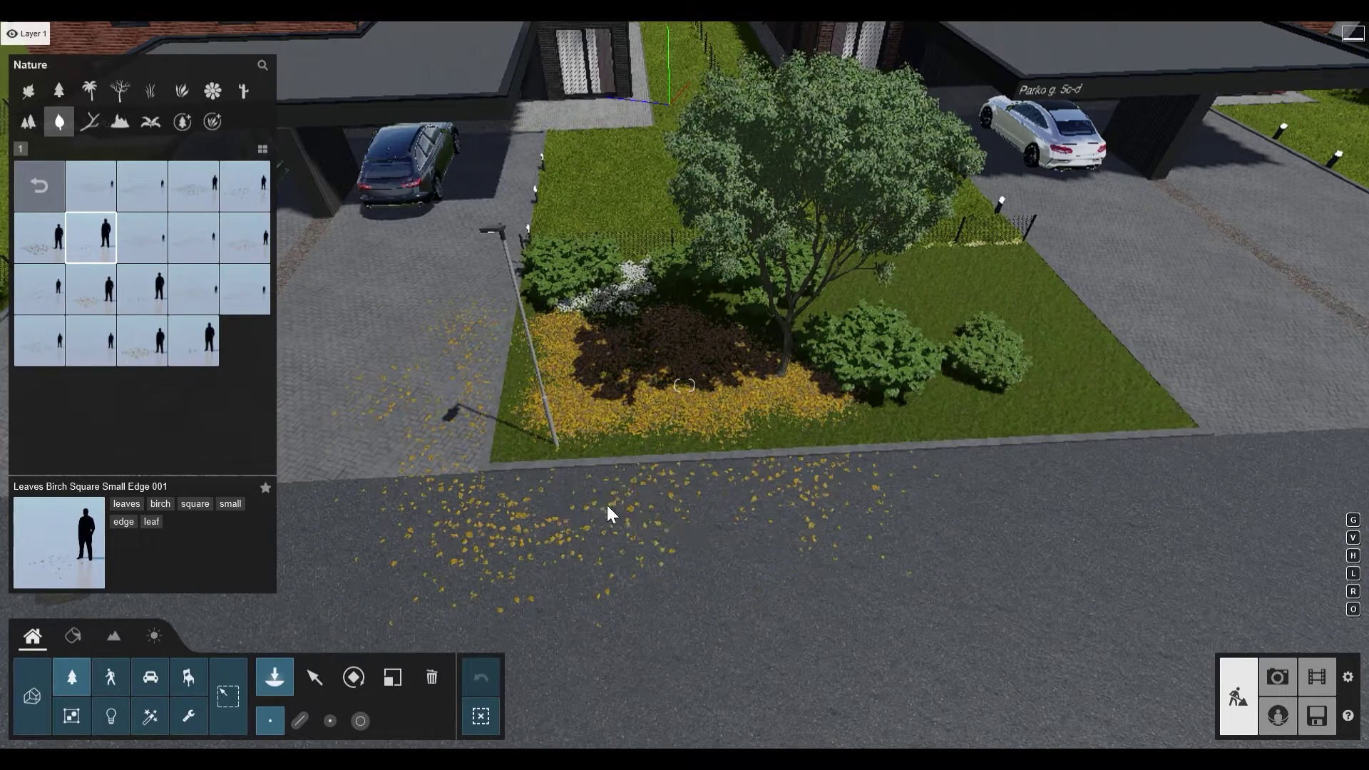
Step: Scatter Leaves Birch Square Small Edge 001 along the first lawn's kerb, over the road in front of it, and onto the first driveway
key(a)
key(a)
key(s)
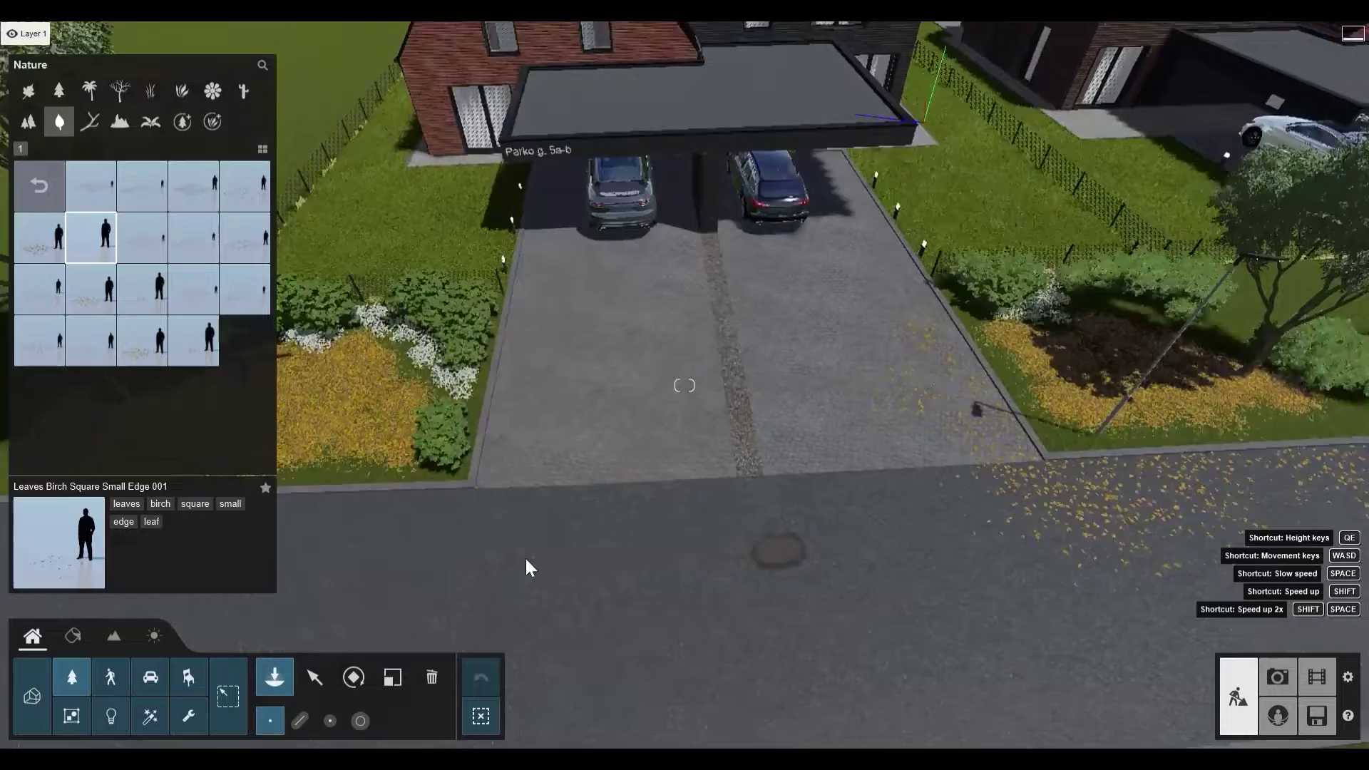
key(e)
click(405, 440)
click(335, 435)
click(289, 446)
click(519, 497)
click(695, 491)
click(832, 506)
click(609, 513)
click(607, 452)
click(635, 333)
click(618, 408)
Step: Check the scattered leaves from the saved photo camera of the first photo slot
right_drag(392, 479, 695, 416)
click(1278, 676)
click(54, 652)
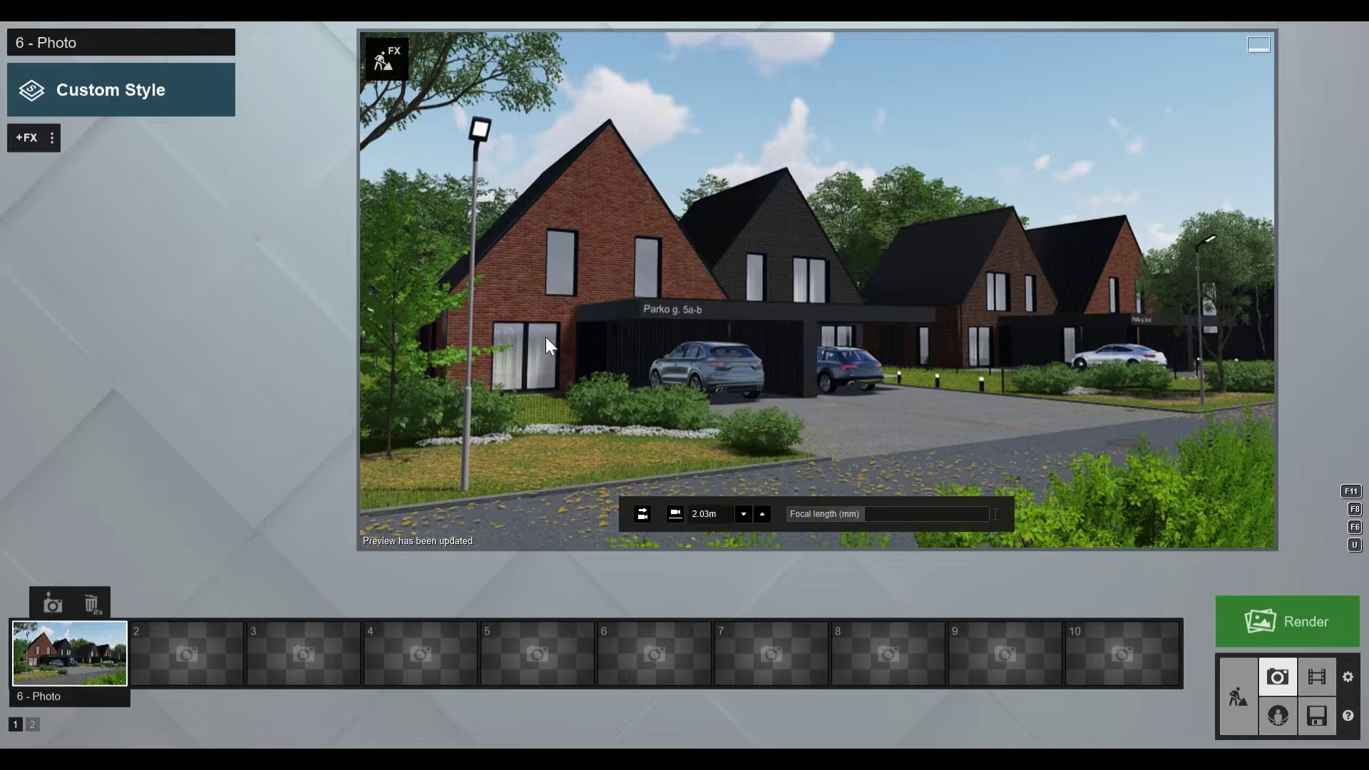
Step: Return to building the scene and place a Lamp30 spotlight at the head of the lamp post on the first lawn
click(1237, 696)
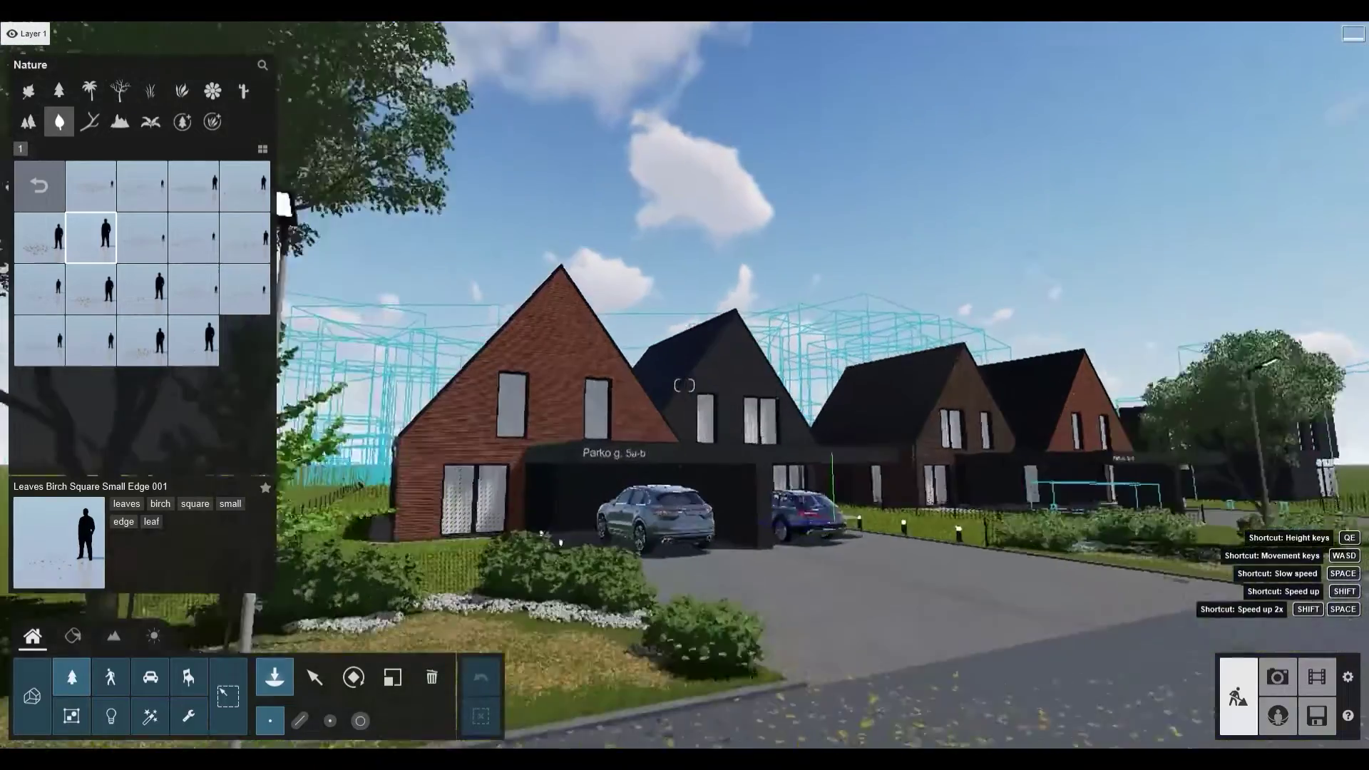
right_drag(684, 385, 619, 439)
key(a)
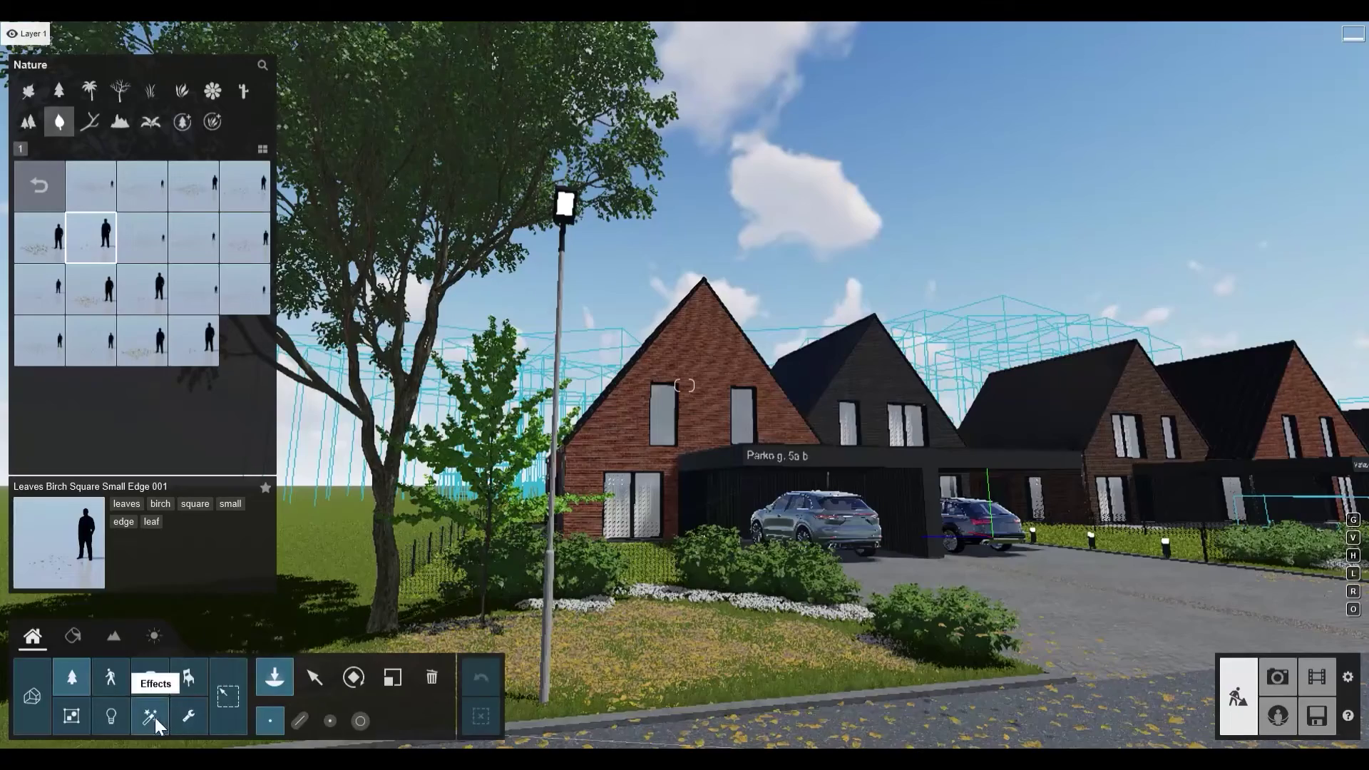
click(118, 720)
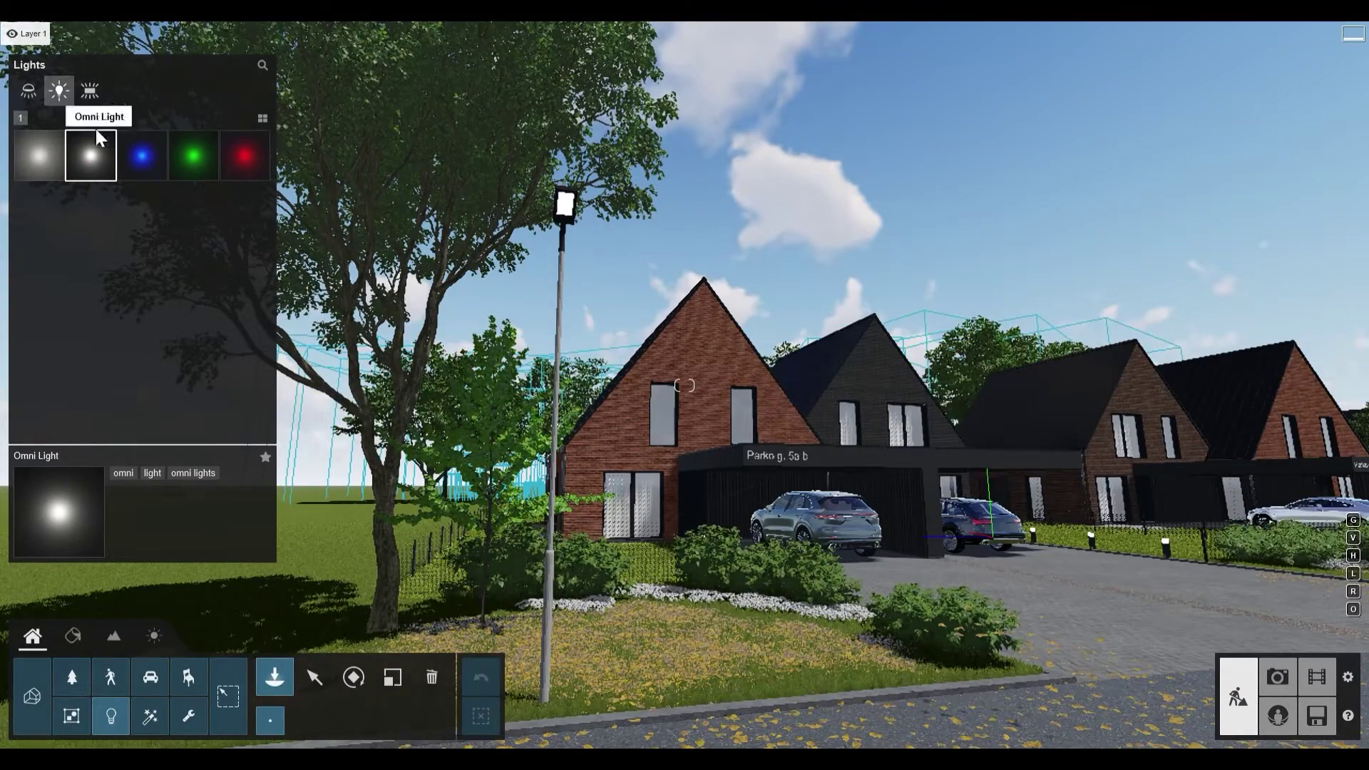
click(28, 90)
click(254, 420)
click(566, 202)
Step: Place another Lamp30 spotlight at the head of the lamp post between the two driveways
key(d)
right_drag(579, 229, 797, 266)
key(w)
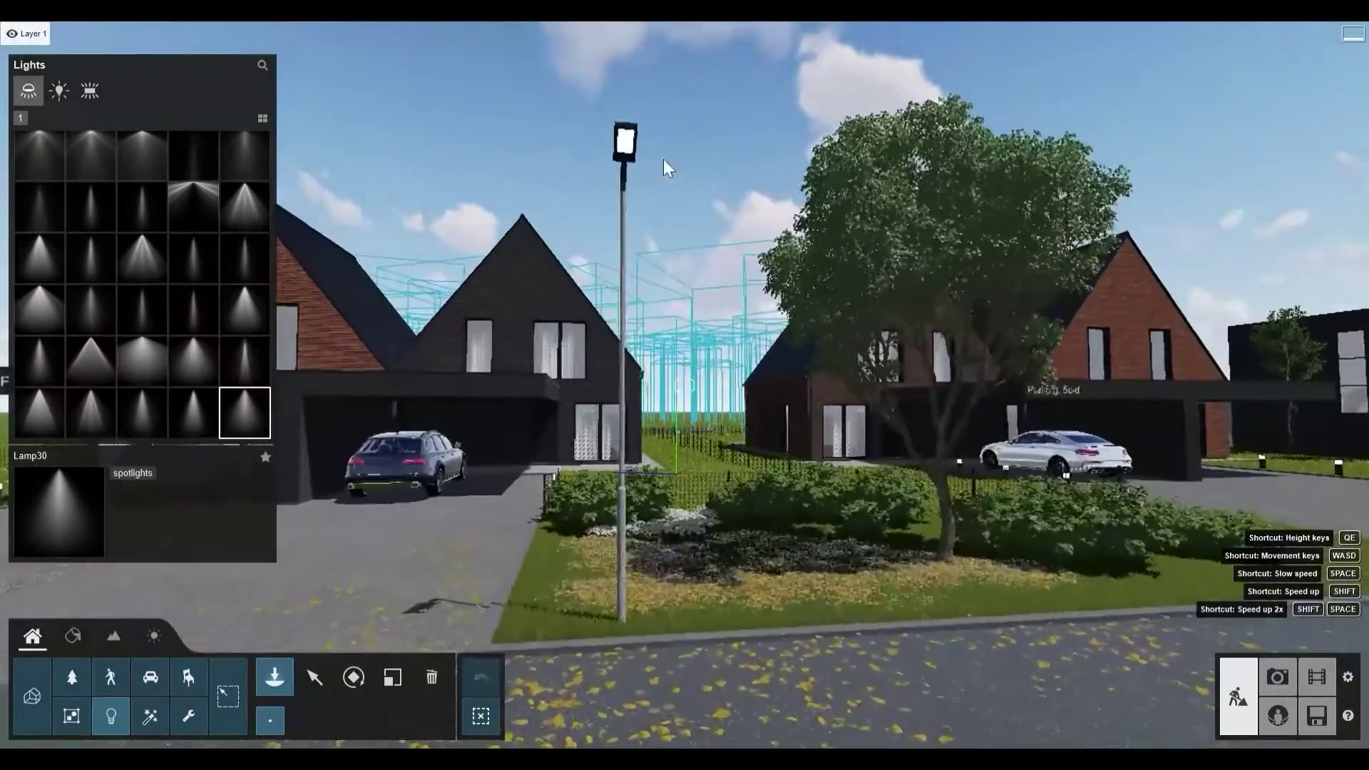
click(629, 142)
key(d)
right_drag(647, 177, 691, 207)
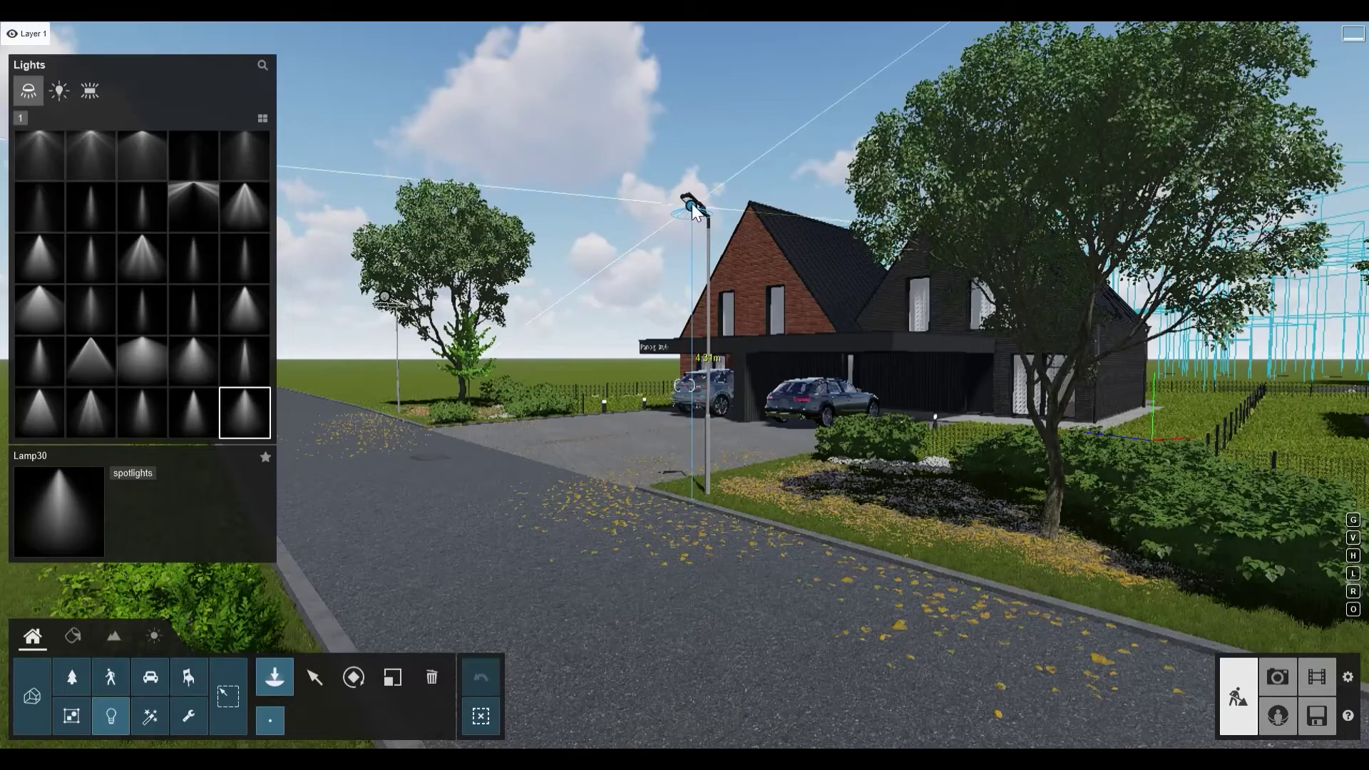
Step: Enable moving of light objects and inspect the street lamps and their spotlights along the road
click(314, 677)
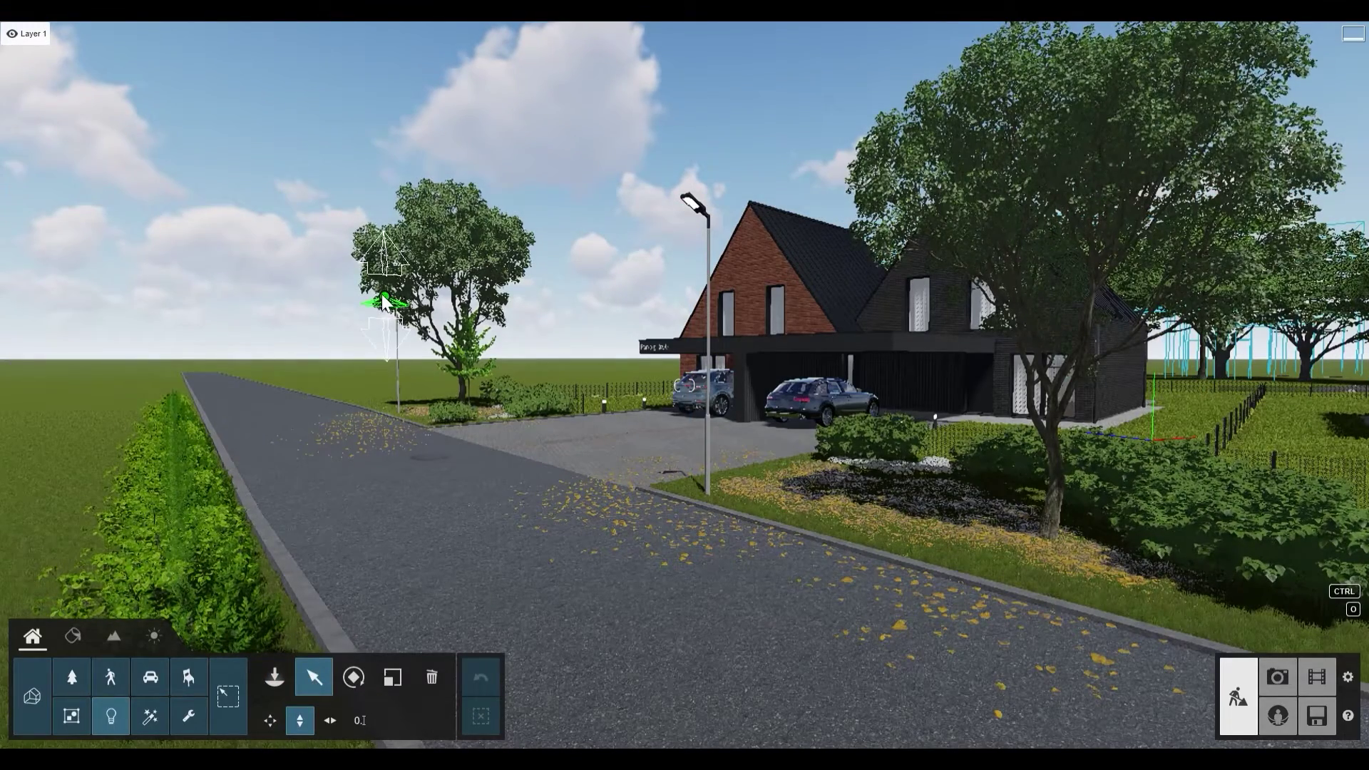
click(270, 720)
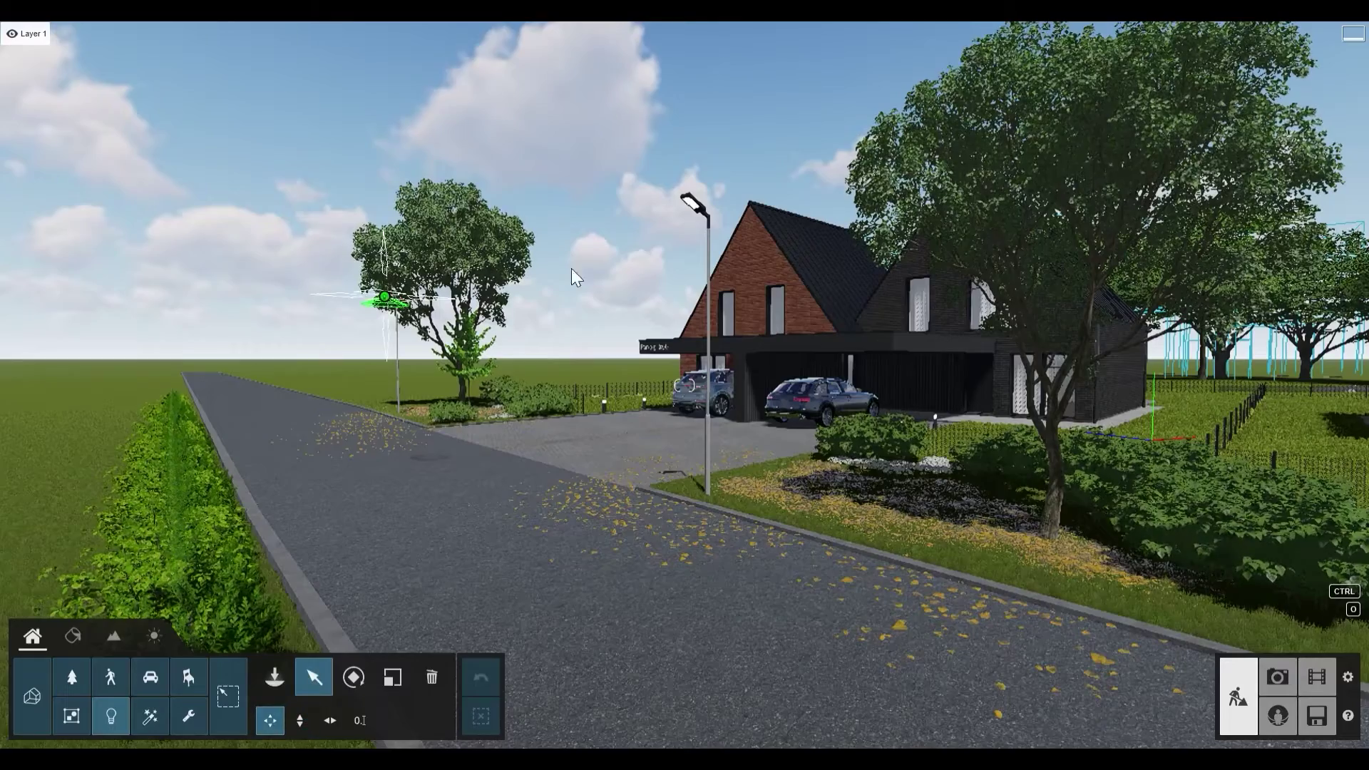
key(s)
key(d)
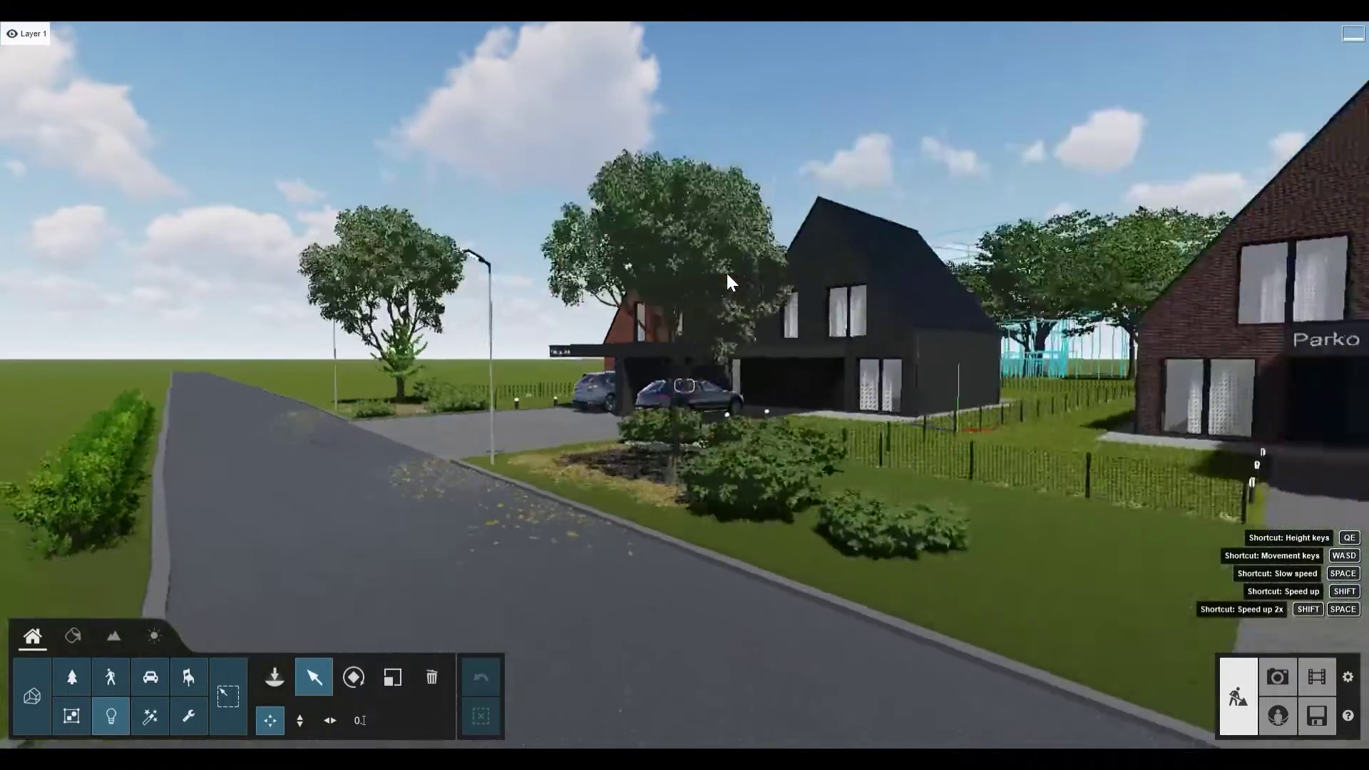
key(w)
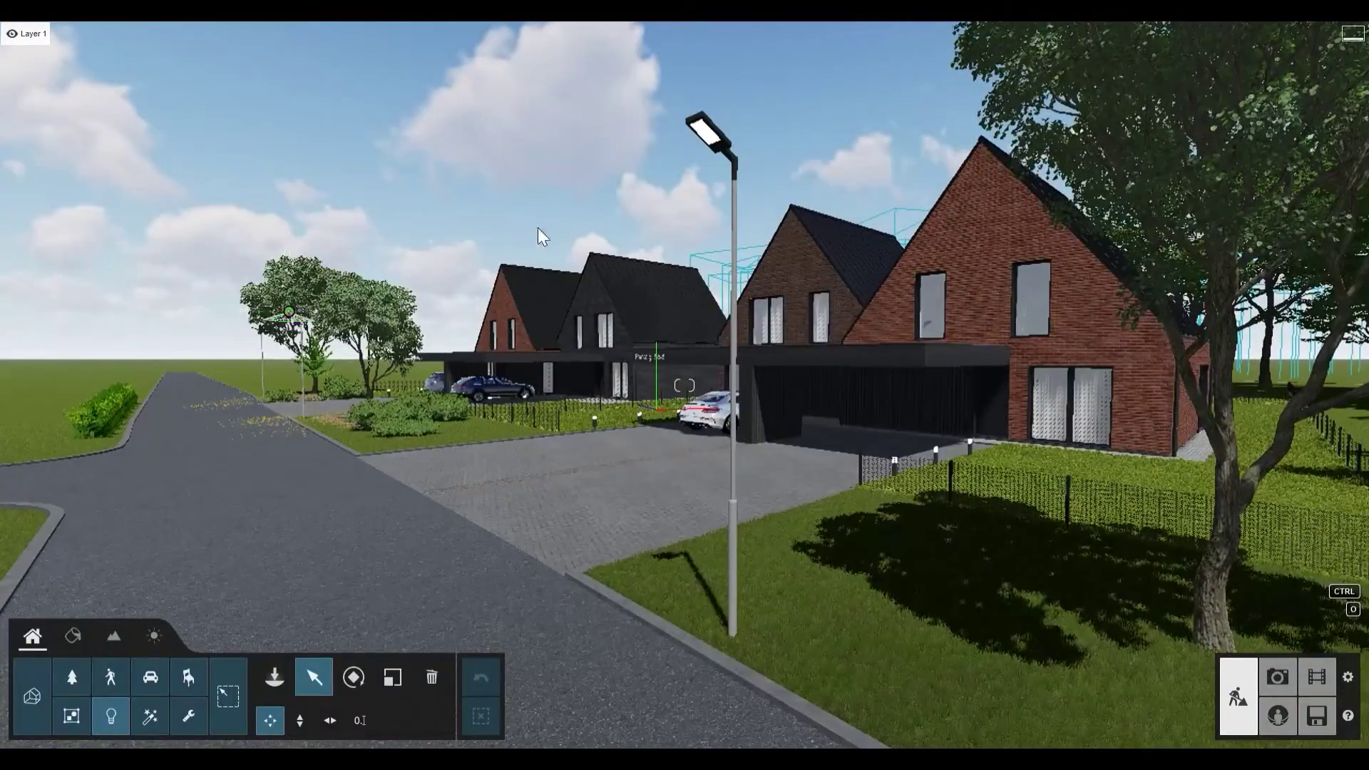
key(w)
key(w)
key(a)
Step: Place a scaled-down fine-detail Boxwood 006 at the carport end of the first driveway's gravel strip
right_drag(572, 318, 756, 399)
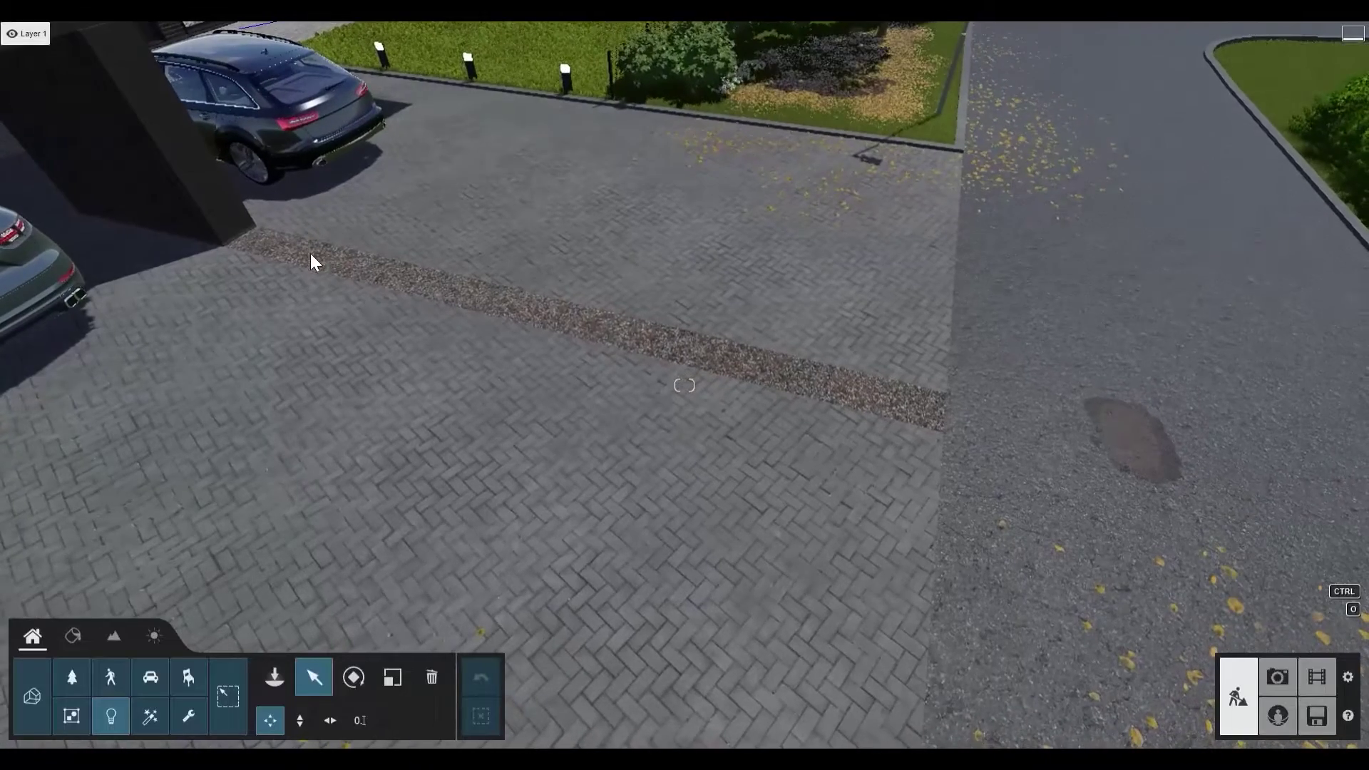
click(70, 678)
click(264, 682)
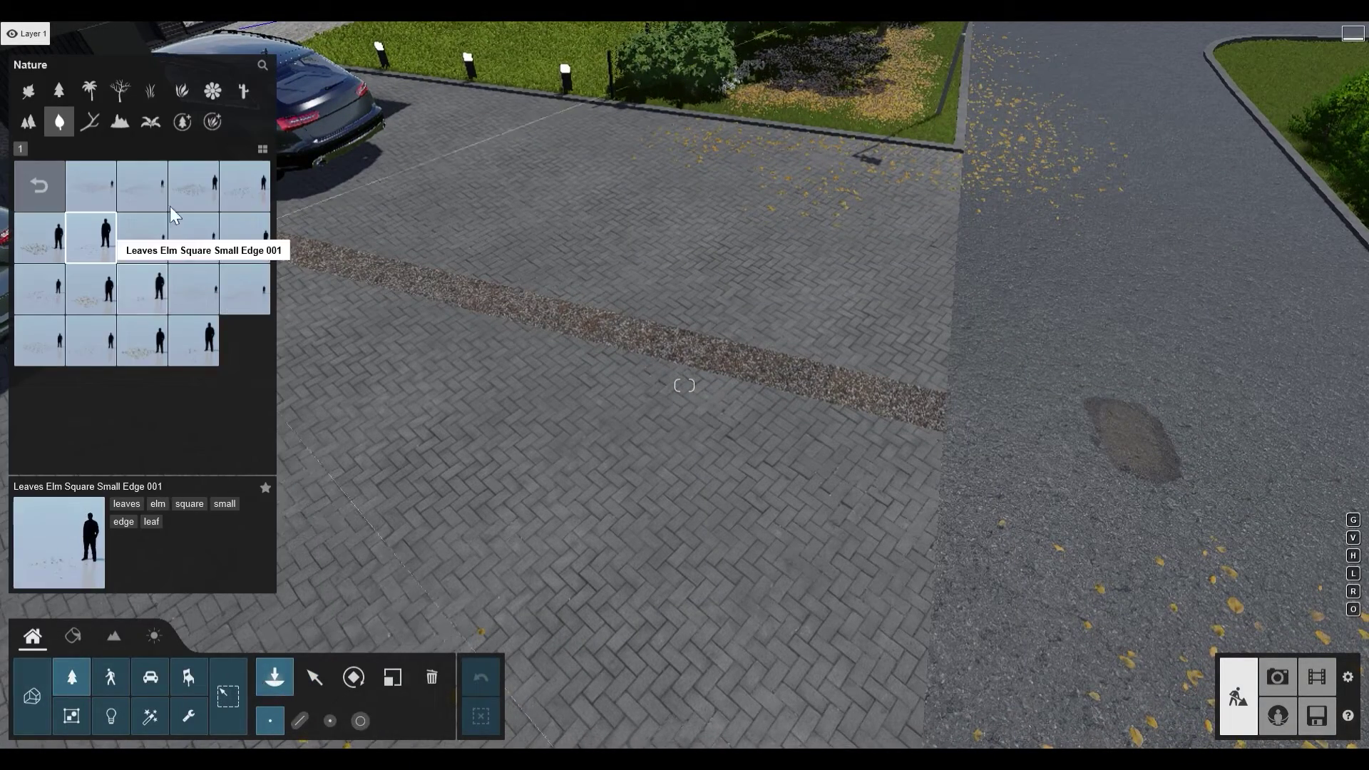
click(213, 123)
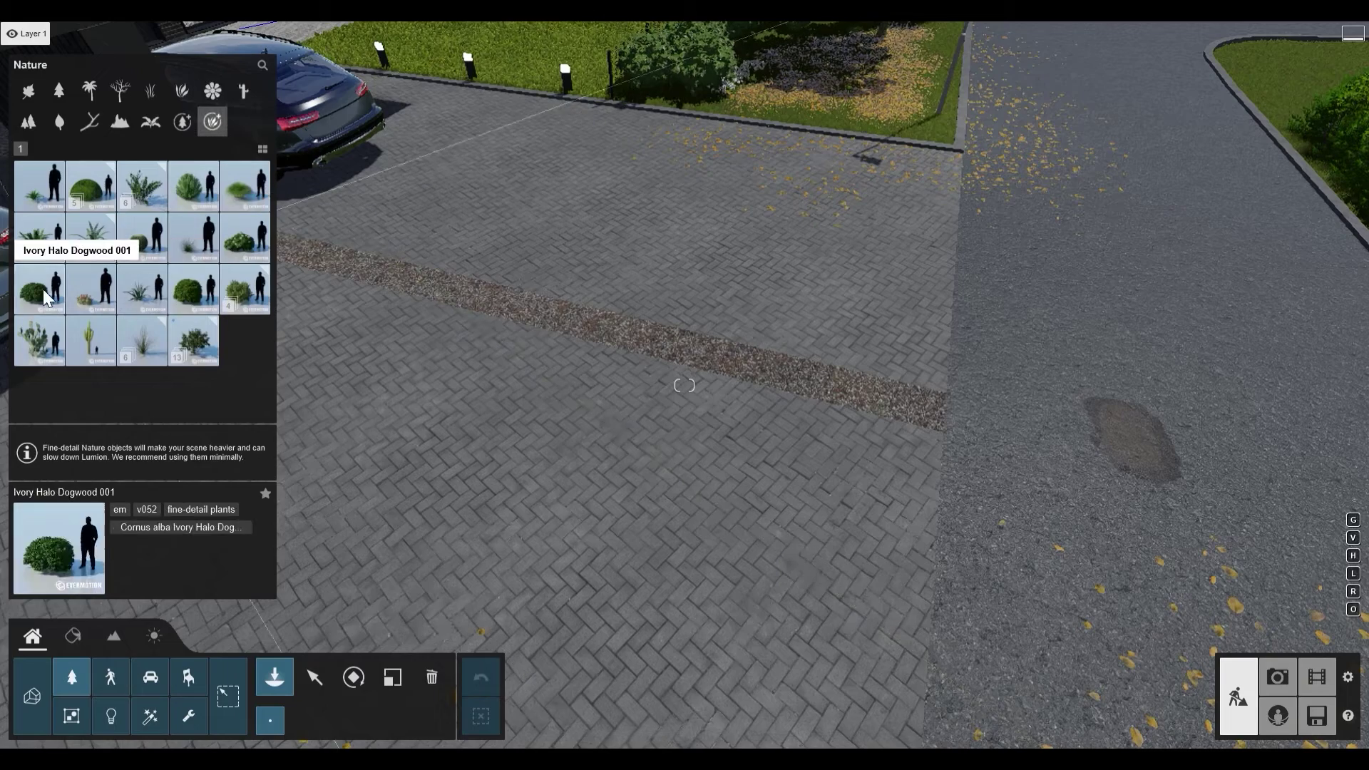
click(91, 185)
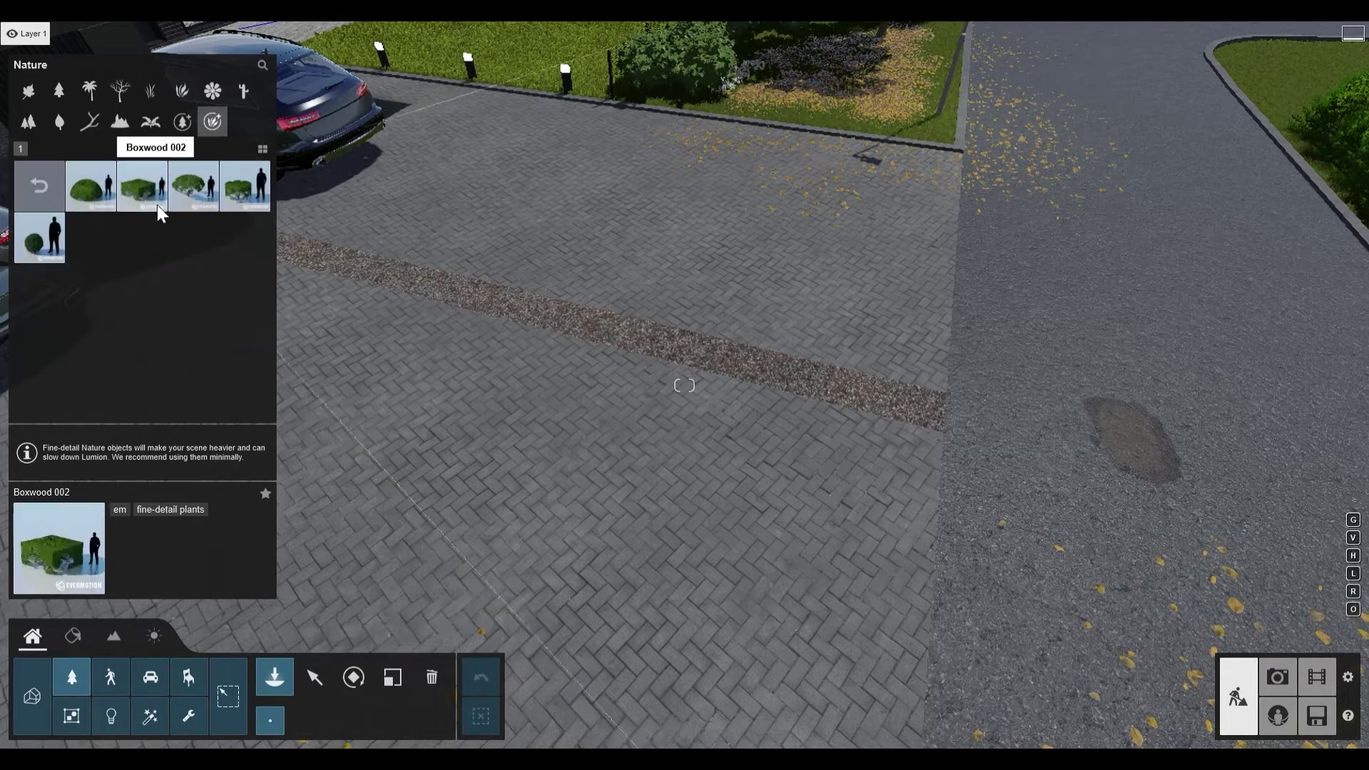
key(a)
key(s)
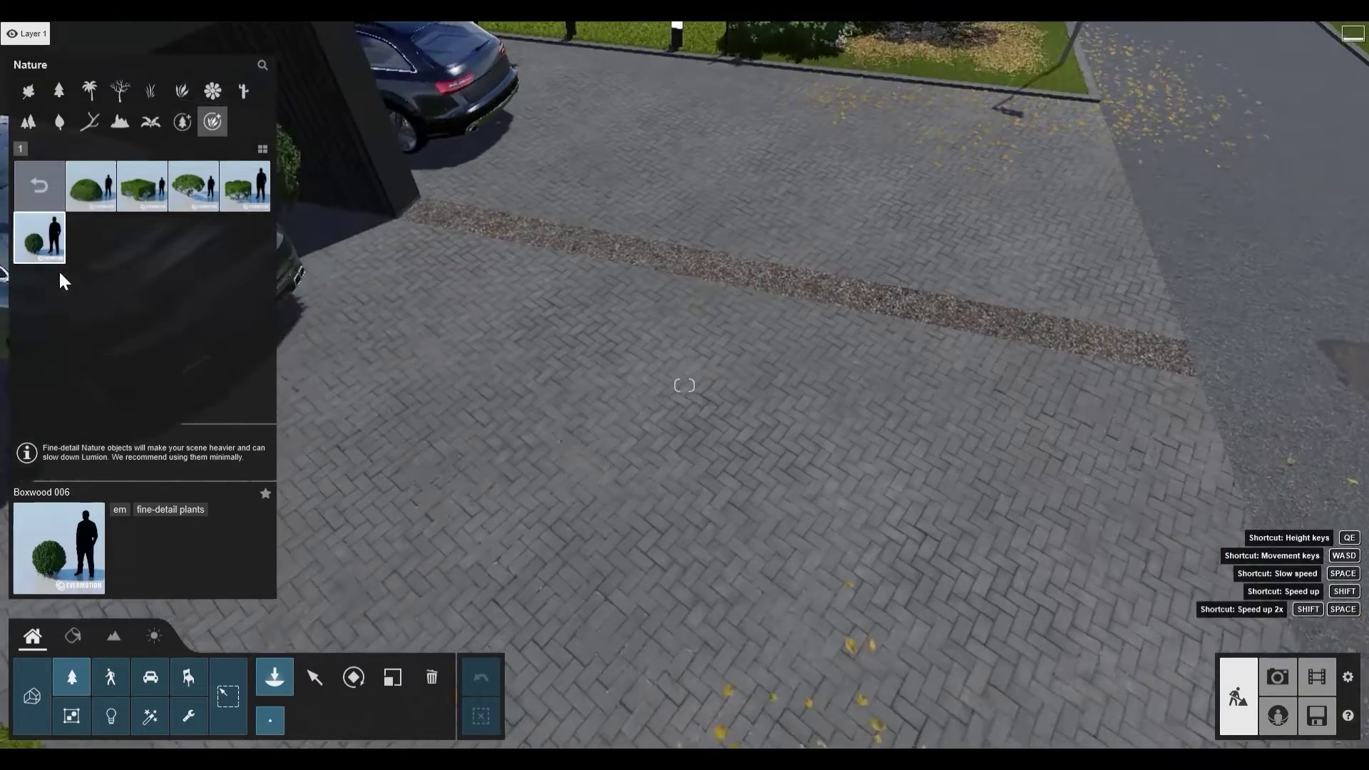
click(45, 245)
right_drag(492, 306, 463, 321)
key(q)
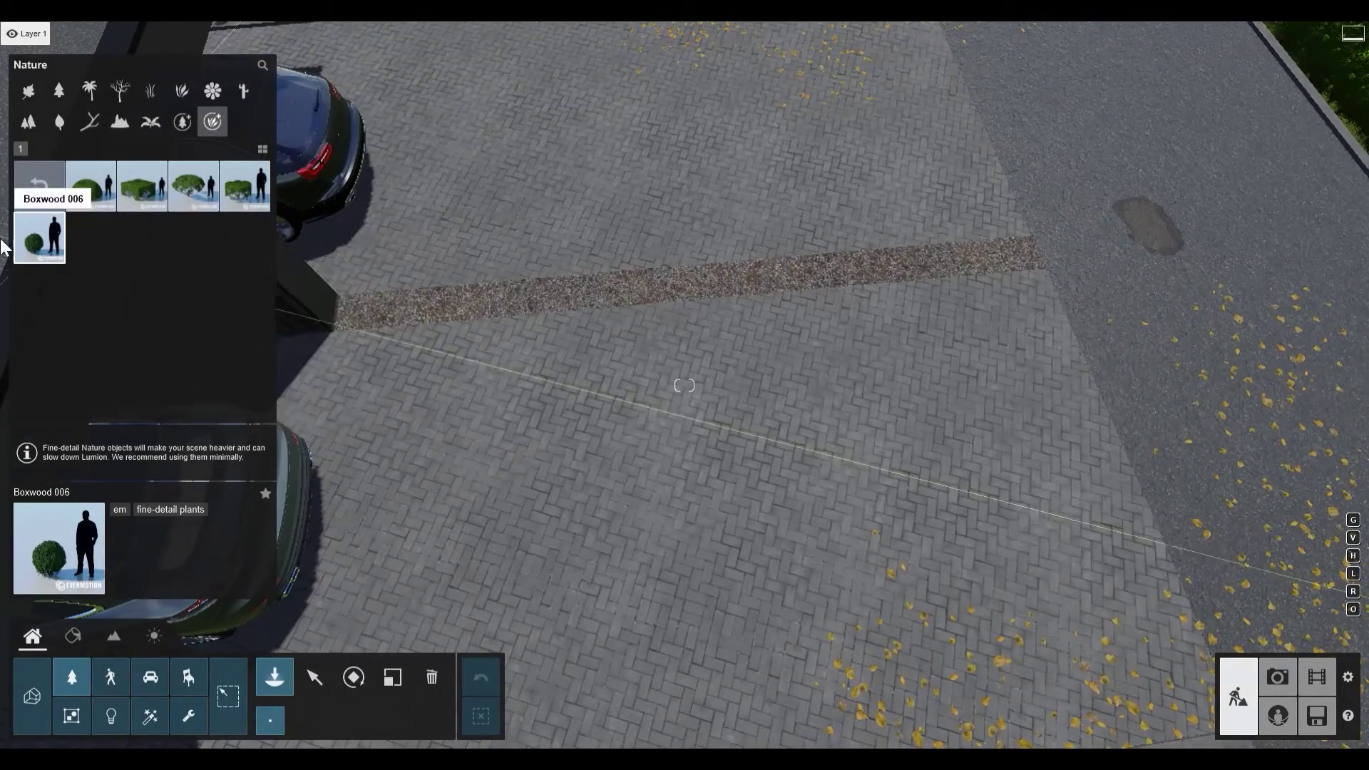
key(l)
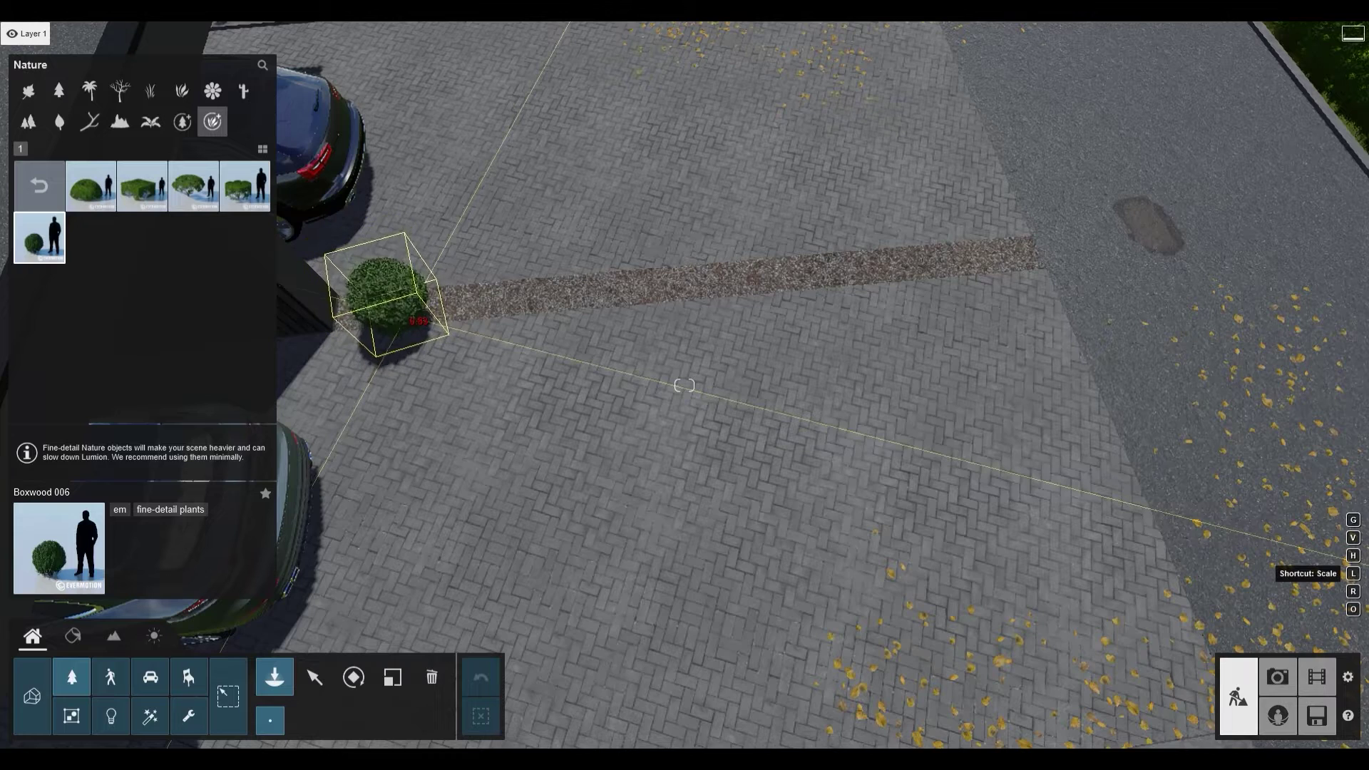
click(383, 312)
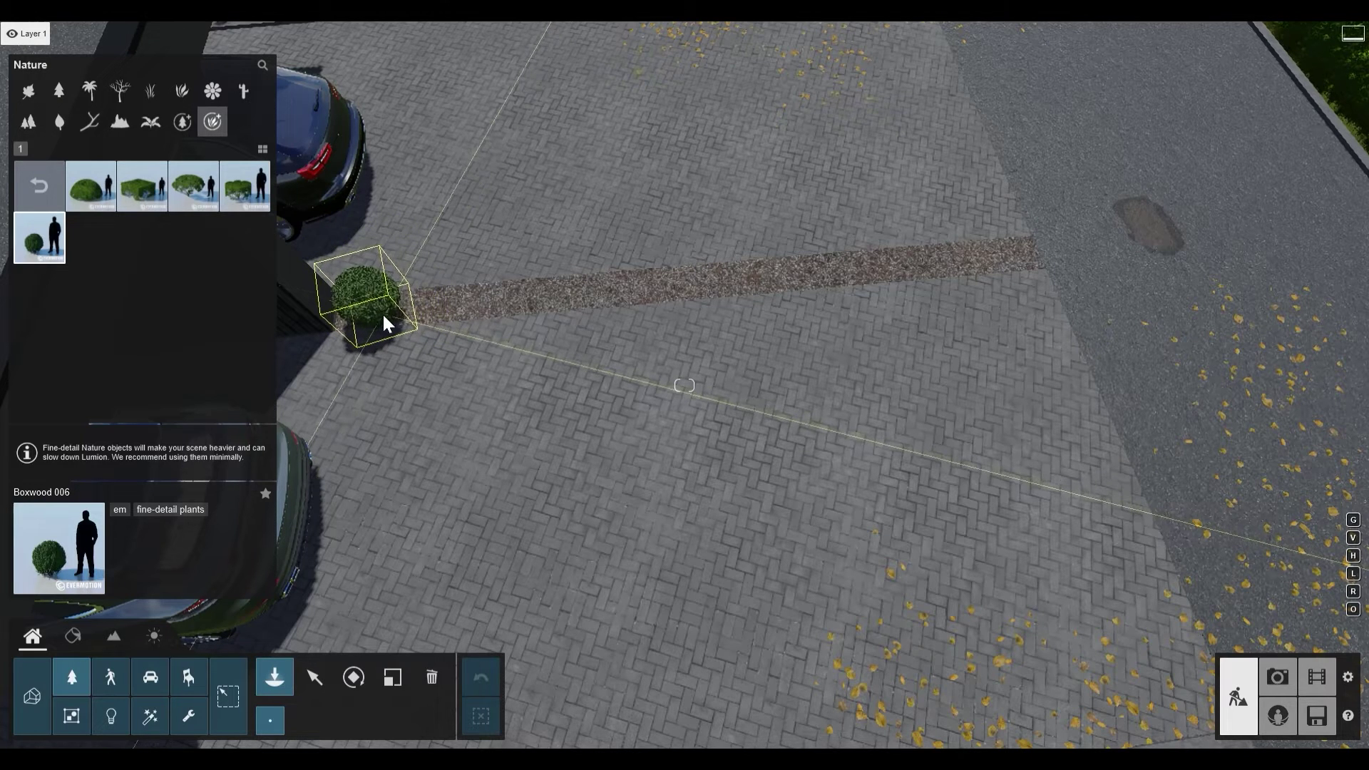
Step: Continue the row of Boxwood 006 shrubs at even spacing along the gravel strip out to the road
click(457, 312)
click(532, 304)
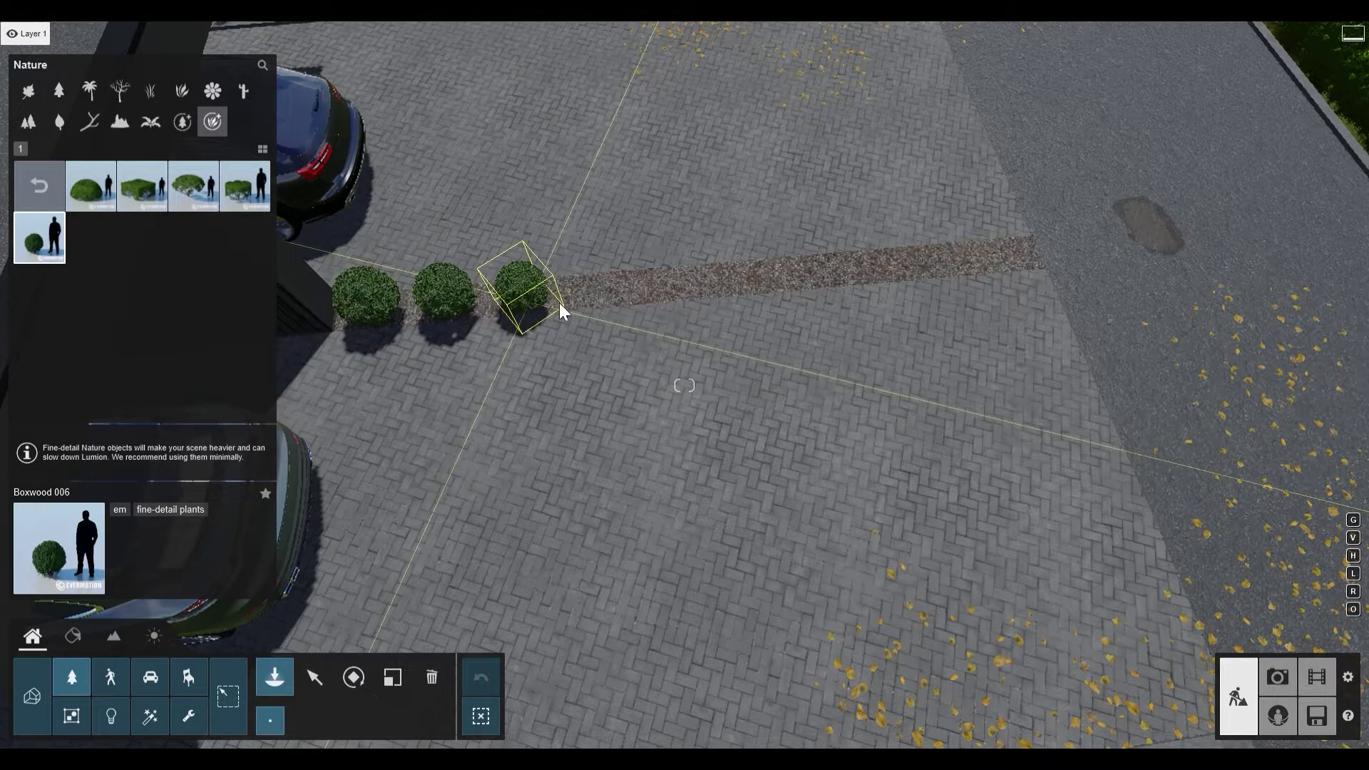
click(604, 303)
click(680, 296)
click(754, 287)
click(833, 278)
click(908, 268)
click(988, 251)
Step: Plant a matching row of Boxwood 006 shrubs along the gravel strip of the second house pair's driveway
right_drag(914, 251, 898, 206)
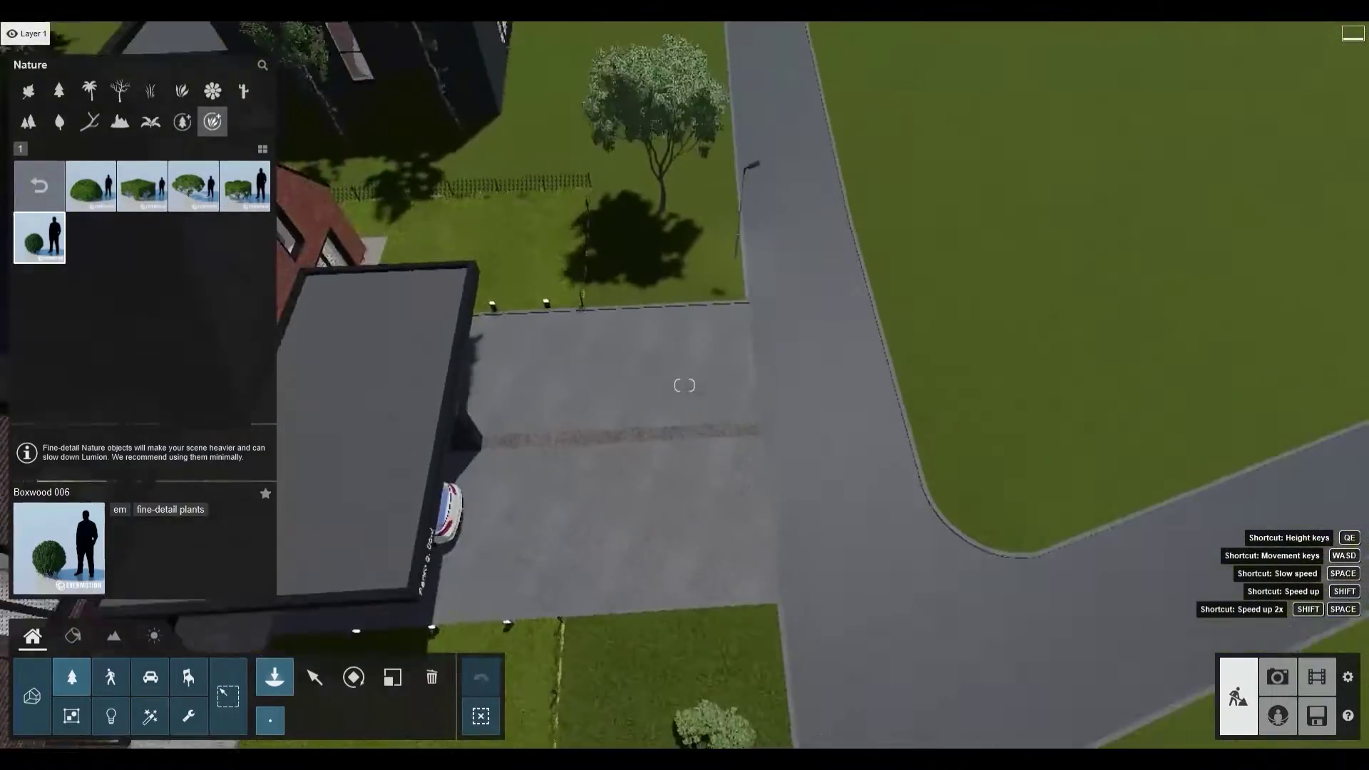
key(w)
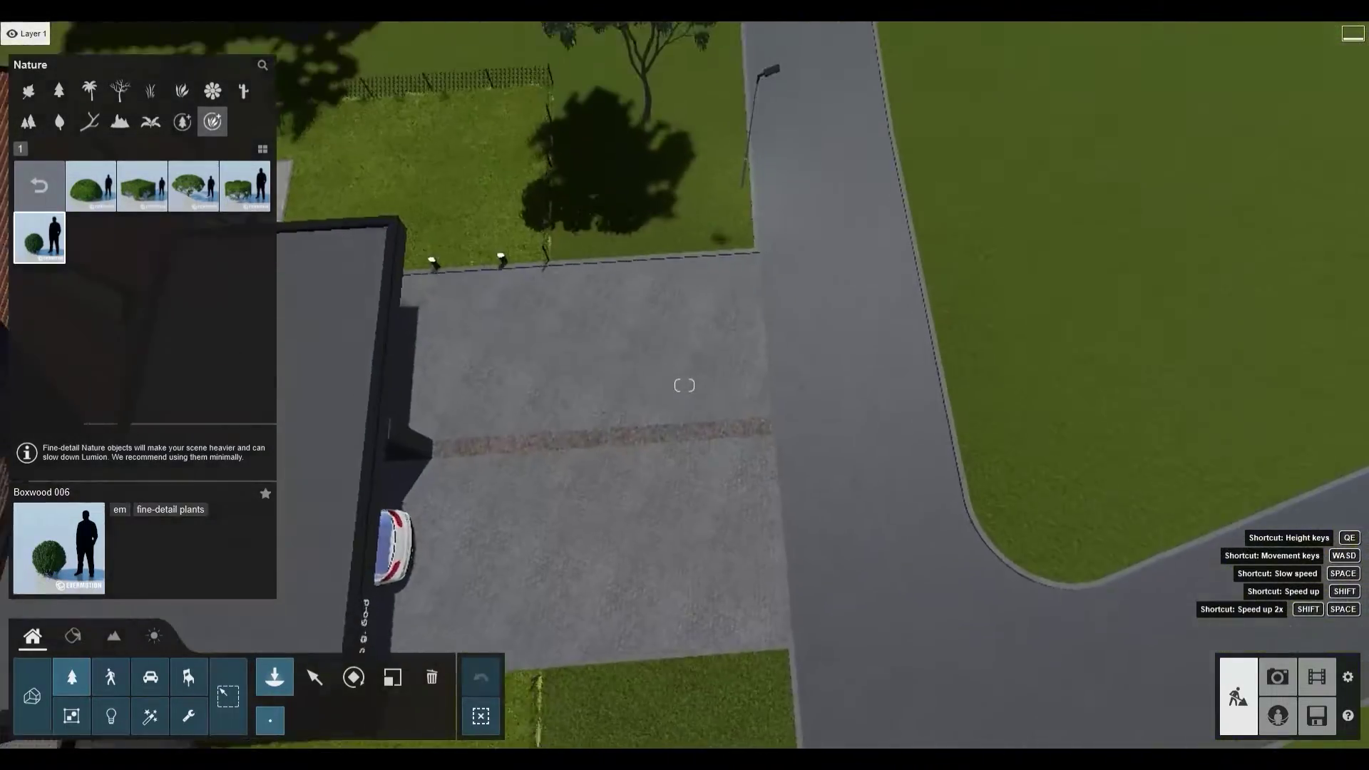
click(458, 303)
click(507, 302)
click(566, 301)
click(623, 298)
click(672, 298)
click(747, 298)
click(806, 295)
click(861, 296)
click(927, 296)
click(988, 295)
click(855, 338)
Step: Look over the boxwood rows, restore the saved photo camera and update its preview
right_drag(855, 338, 846, 343)
key(s)
right_drag(684, 385, 785, 357)
key(e)
key(q)
key(w)
key(w)
key(q)
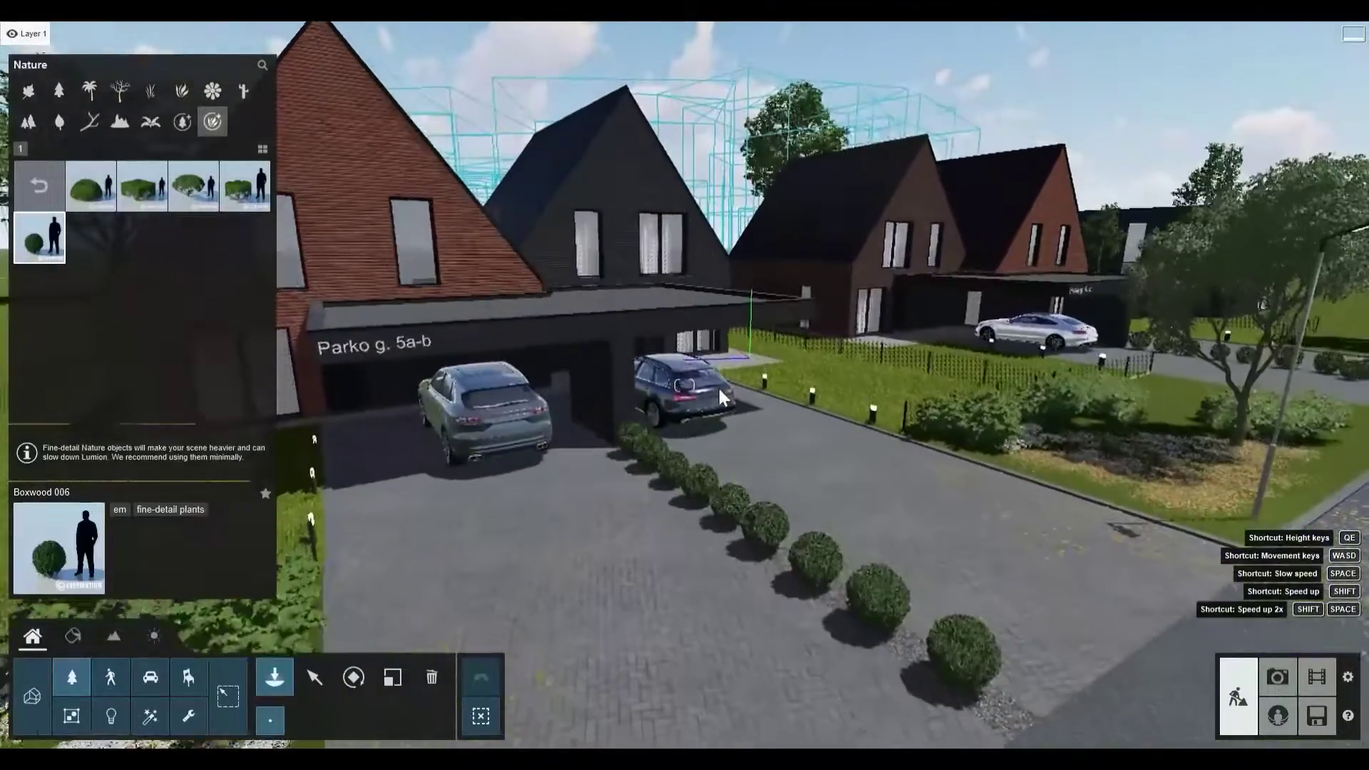
click(1281, 678)
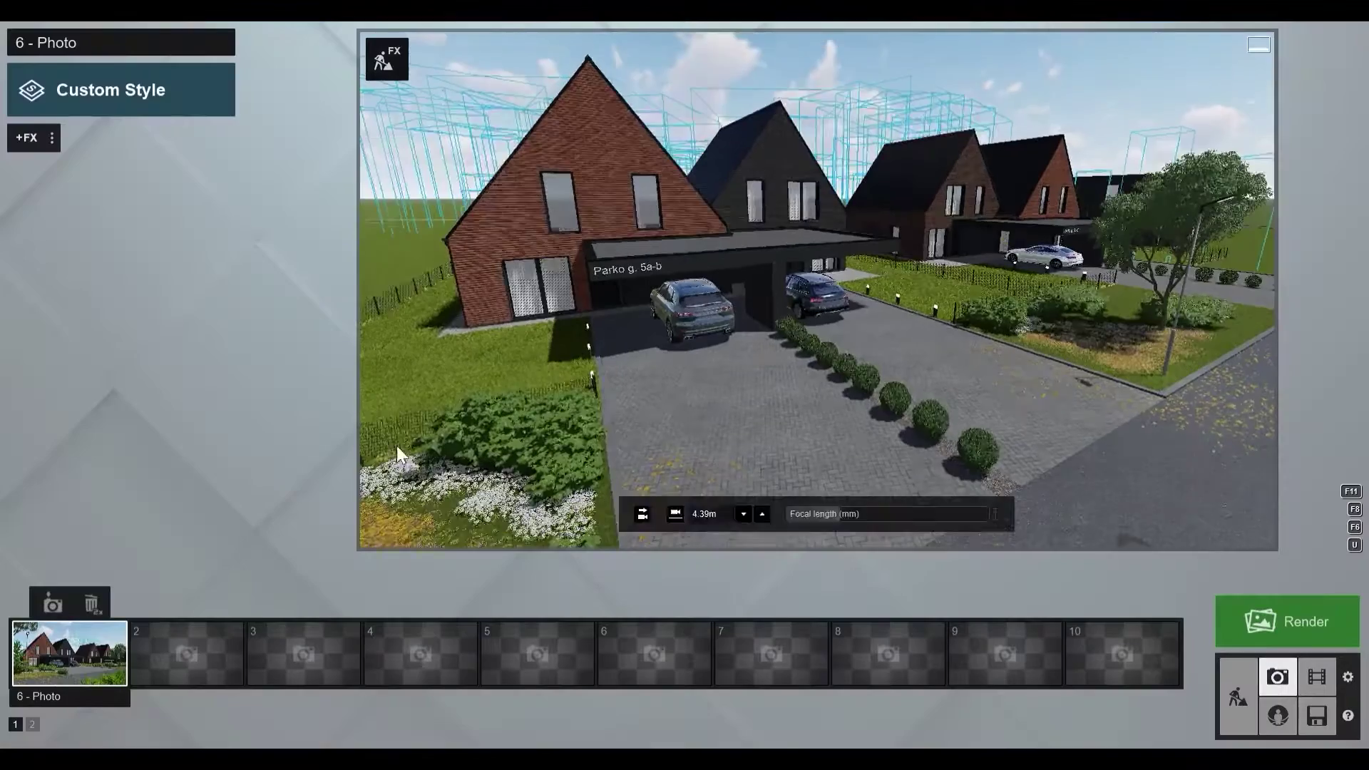
click(87, 649)
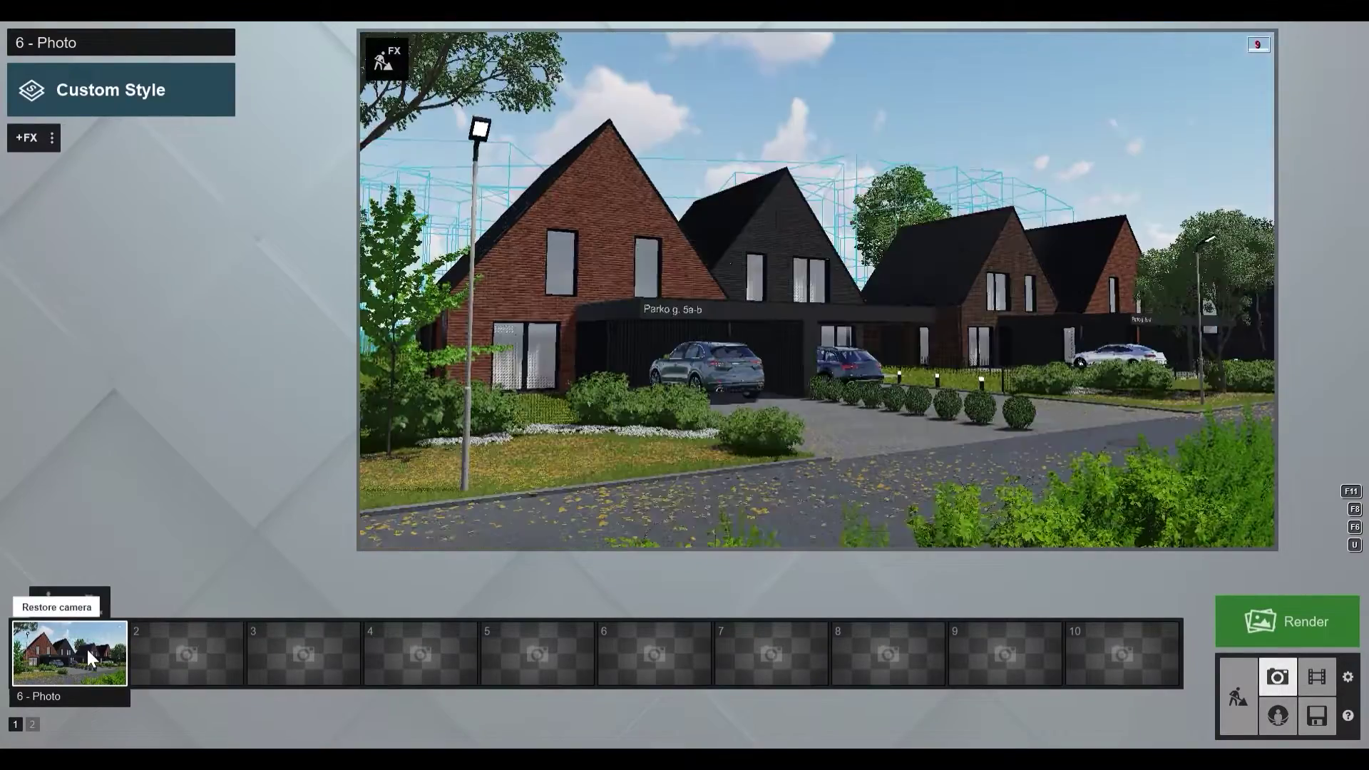
click(708, 315)
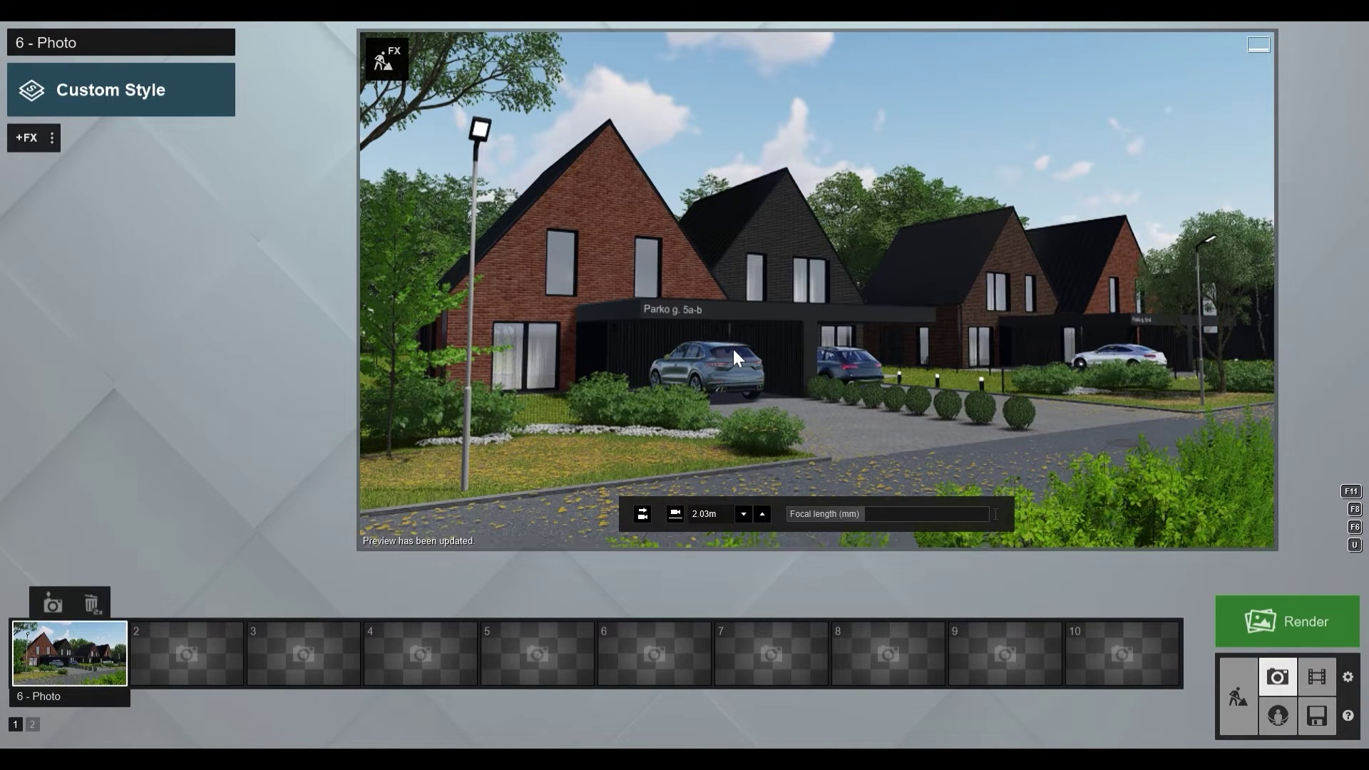
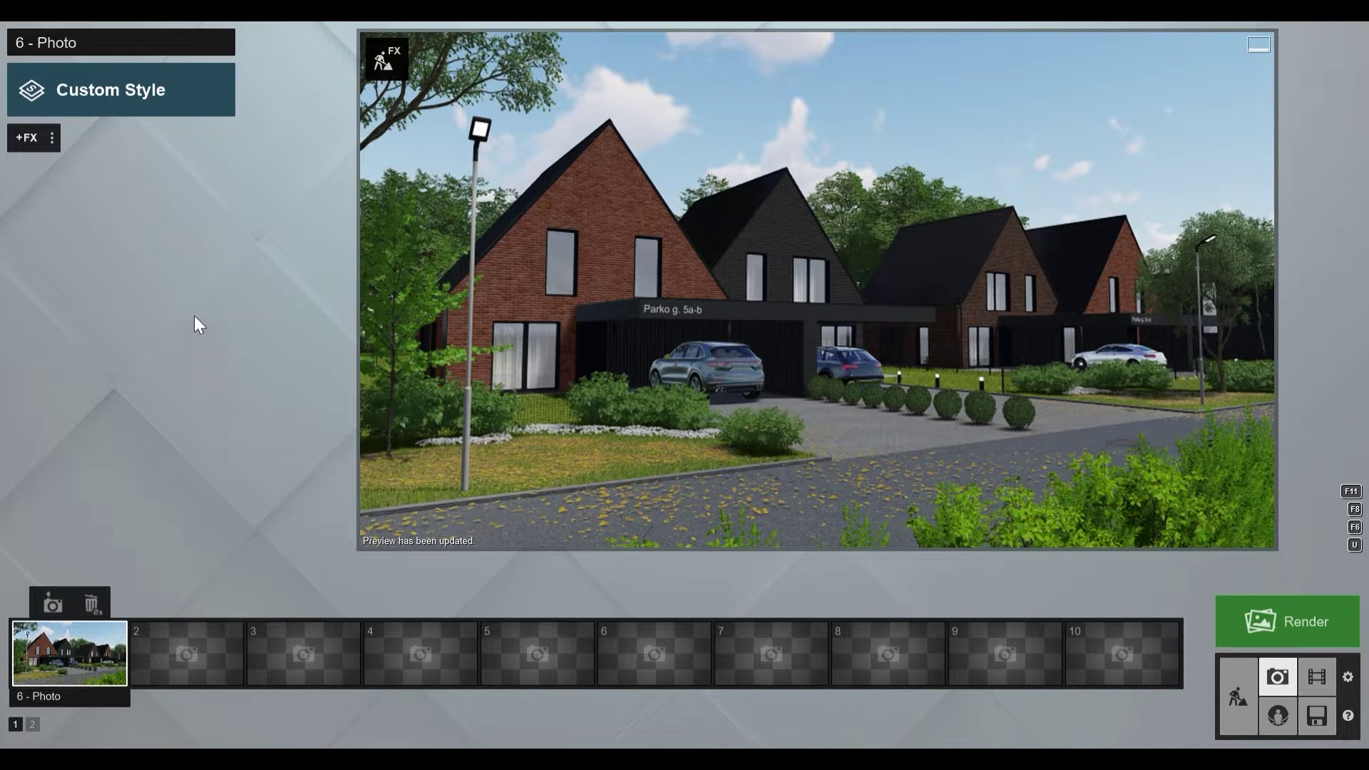
Step: Load the saved effect set with Volumetric Lights, Precipitation, Fog and Autumn Colors into the photo, update the preview and review its effects
click(52, 138)
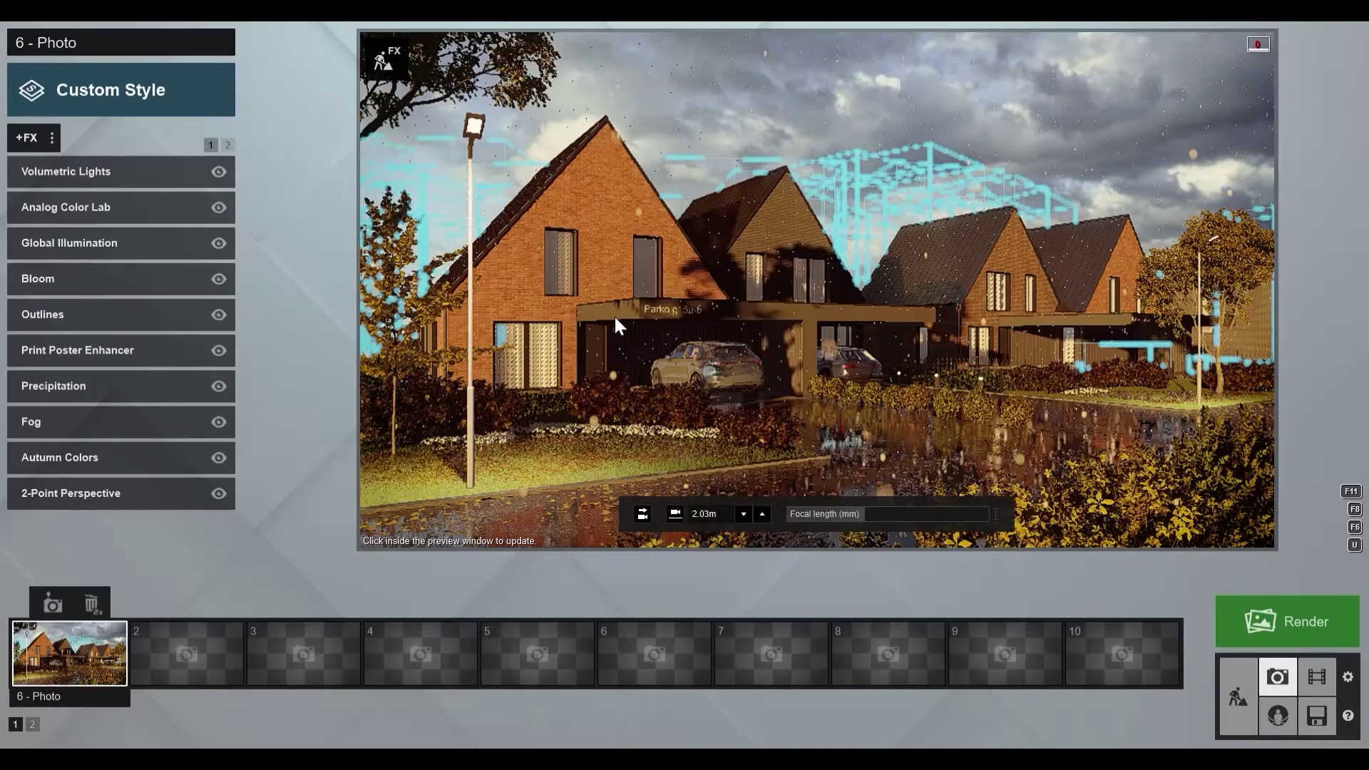
click(614, 316)
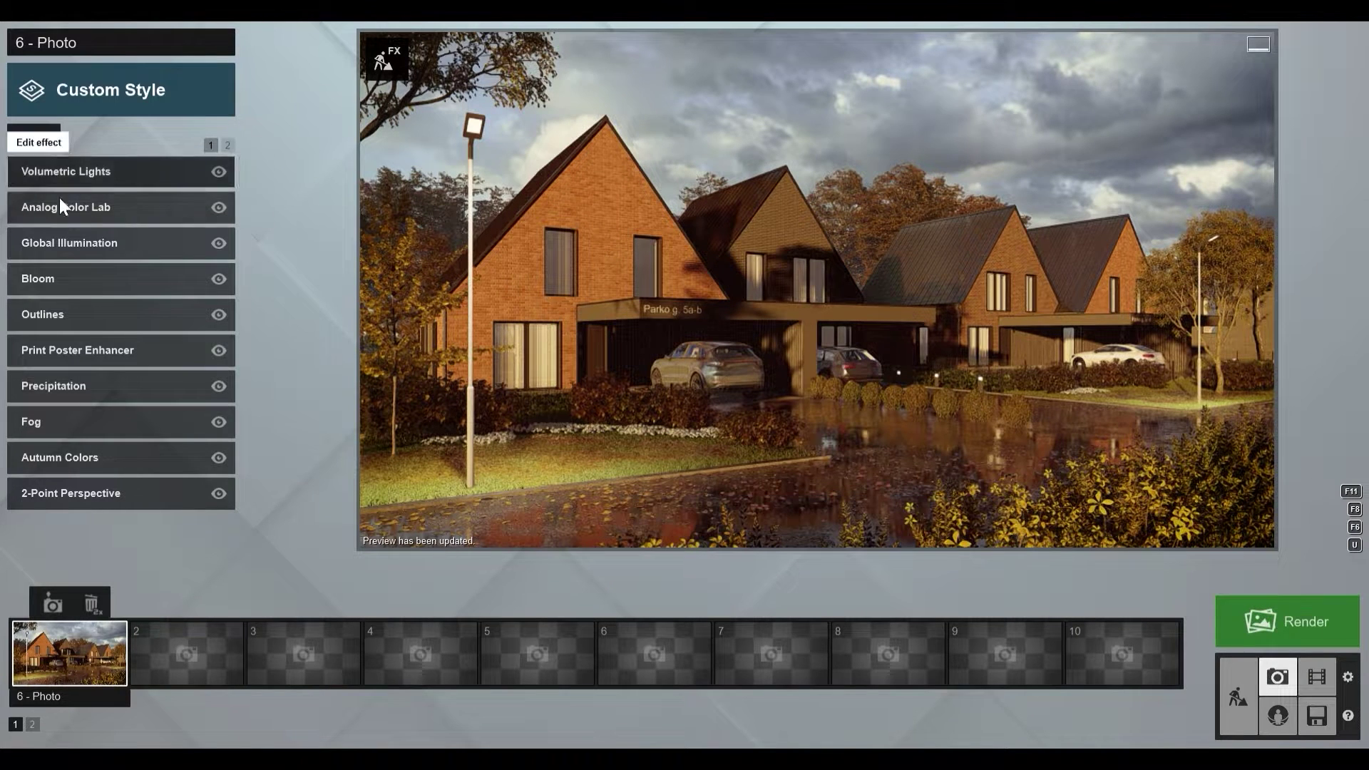
click(225, 145)
click(211, 145)
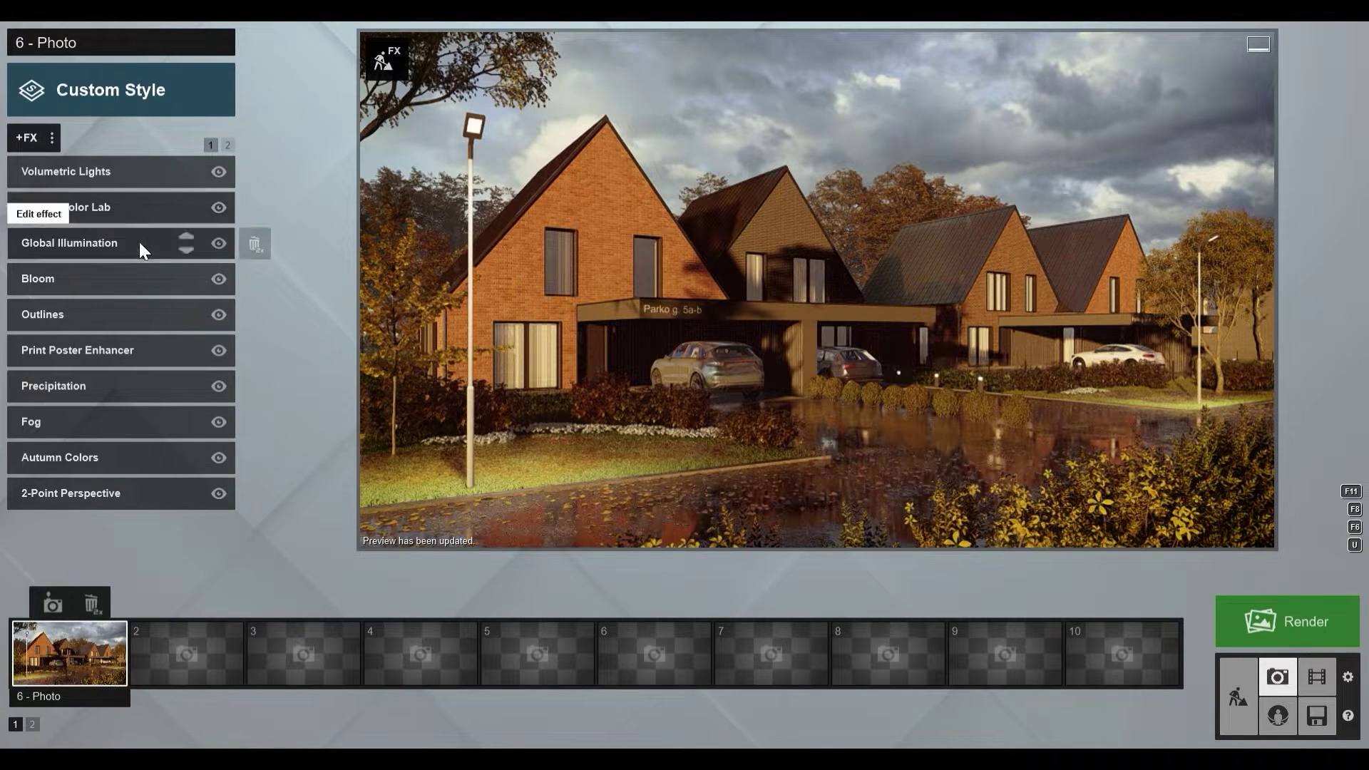
Step: Open the Real Skies effect and set the sky heading to about 127°
click(227, 145)
click(104, 172)
click(73, 252)
drag(74, 255, 190, 283)
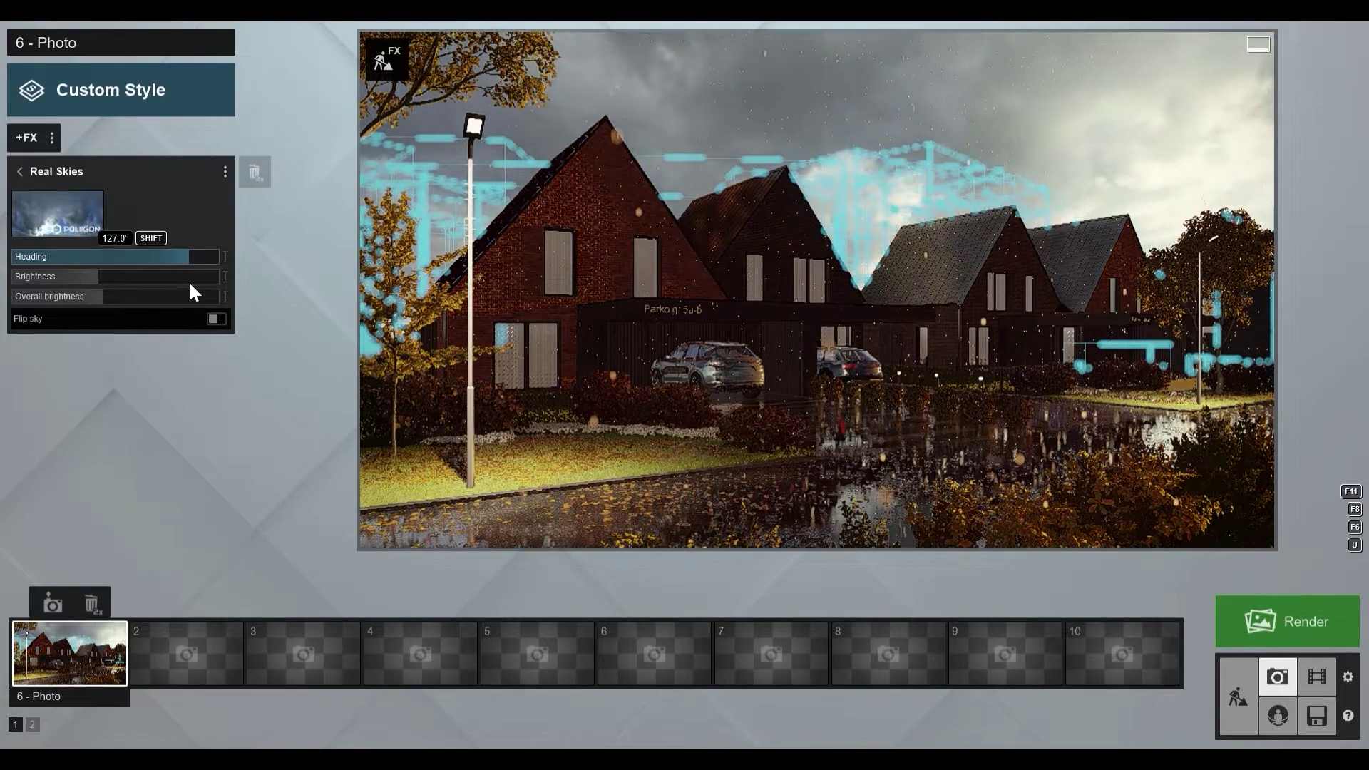
Step: Replace the Real Skies image with the first sky of the Morning category
click(84, 211)
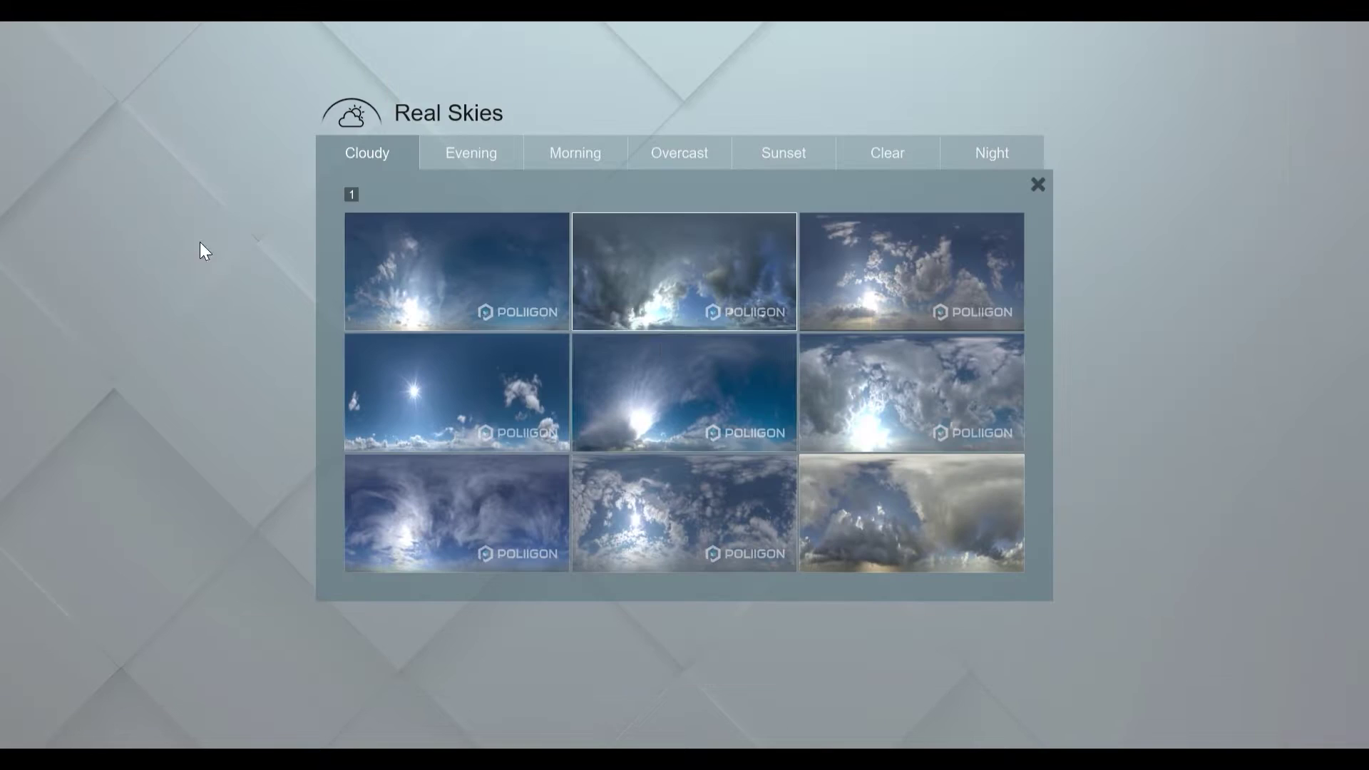
click(555, 156)
click(496, 155)
click(549, 153)
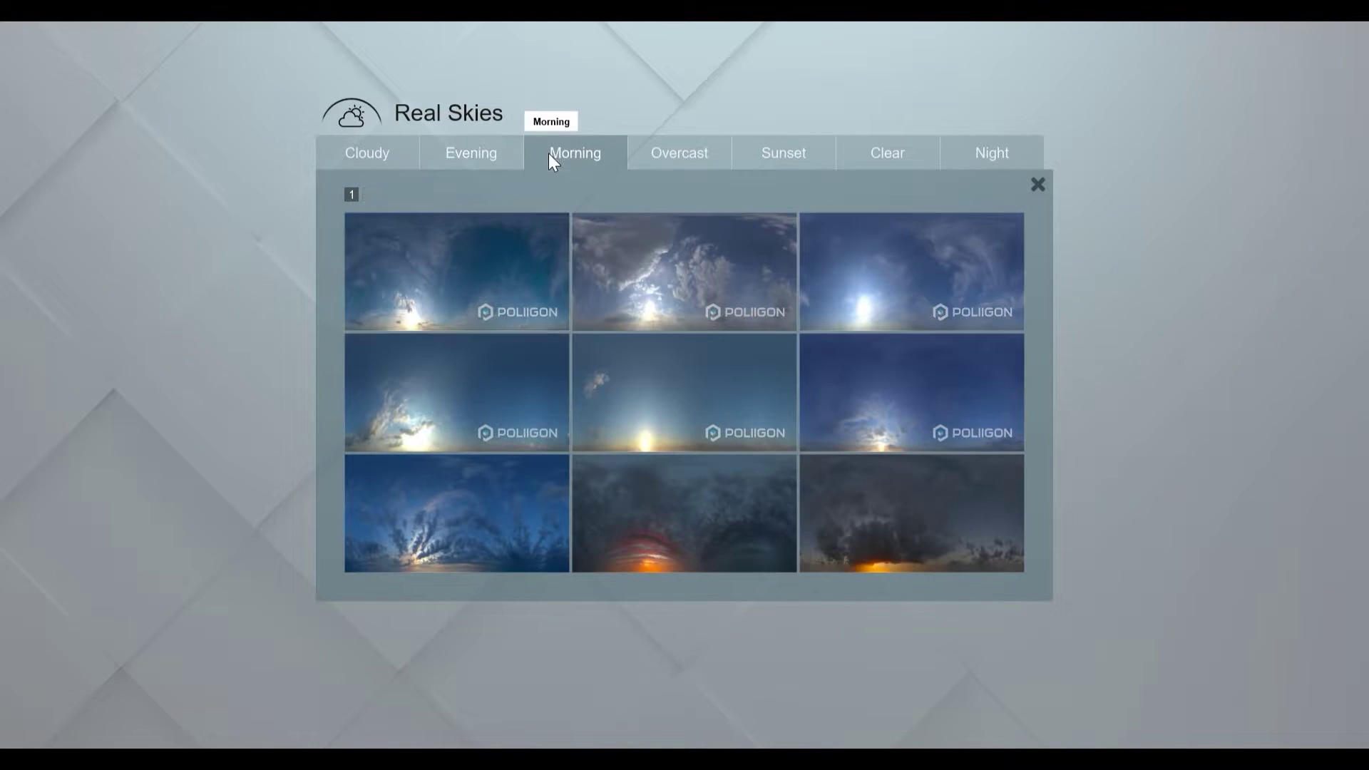
click(513, 276)
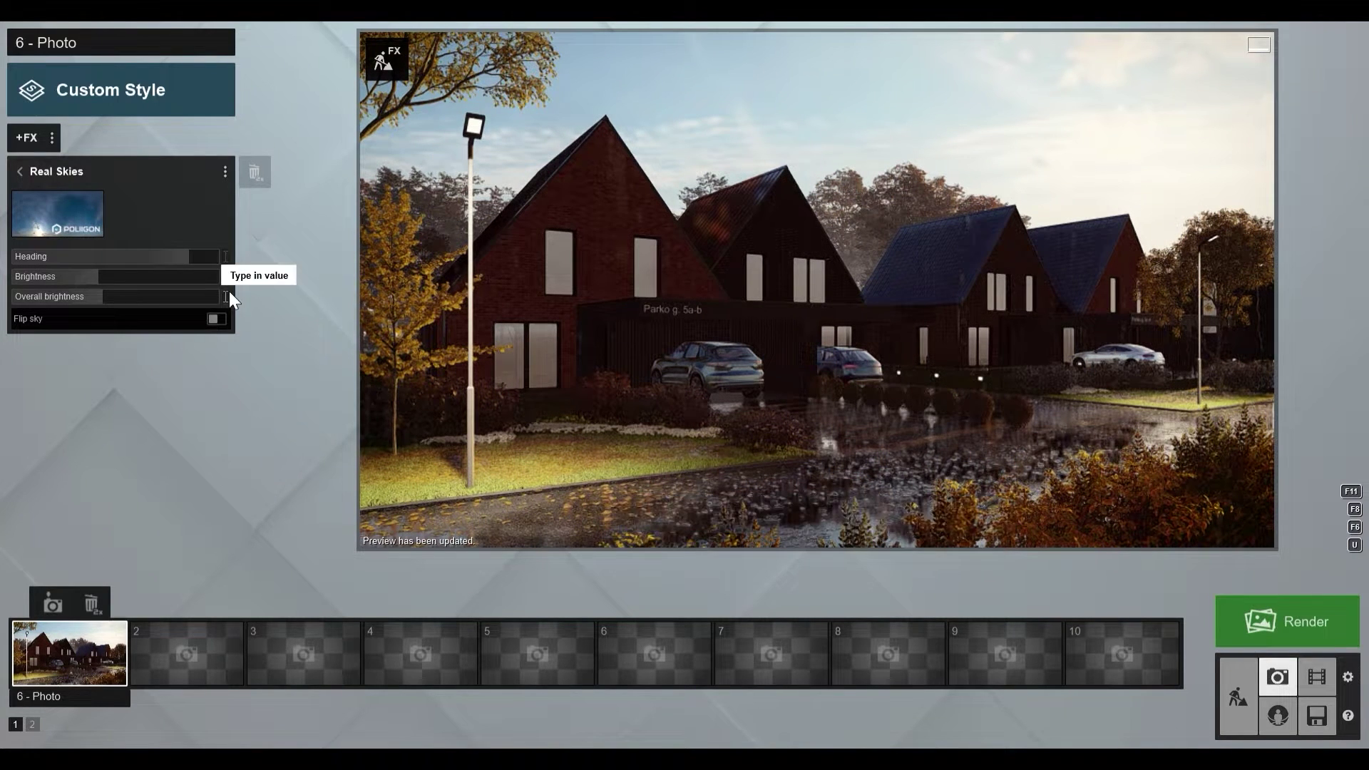
Step: Turn the morning sky's heading slightly further and update the photo preview
mouse_move(187, 255)
drag(187, 253, 197, 256)
click(442, 317)
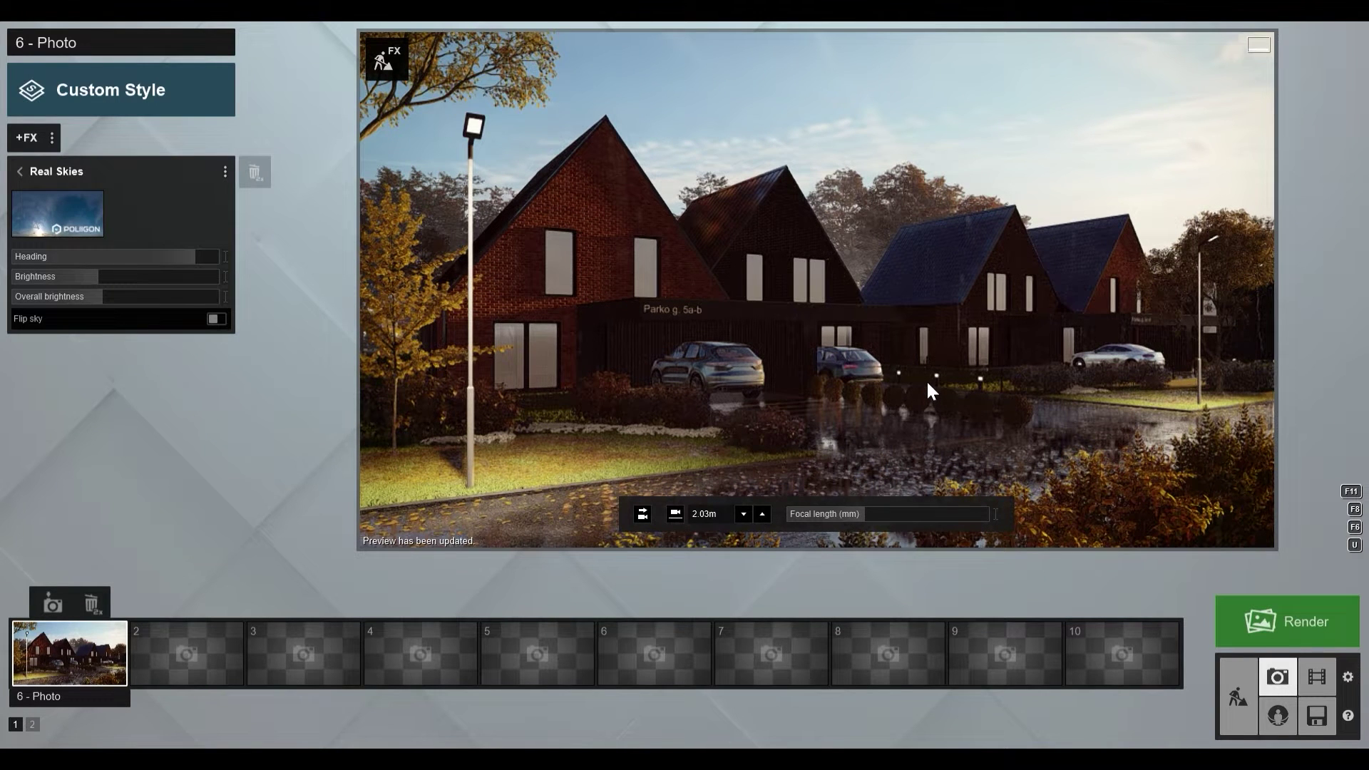
Step: Brighten the shadows with the Shadow effect, fine-tune the gamma correction in Color Correction and update the photo preview
click(20, 171)
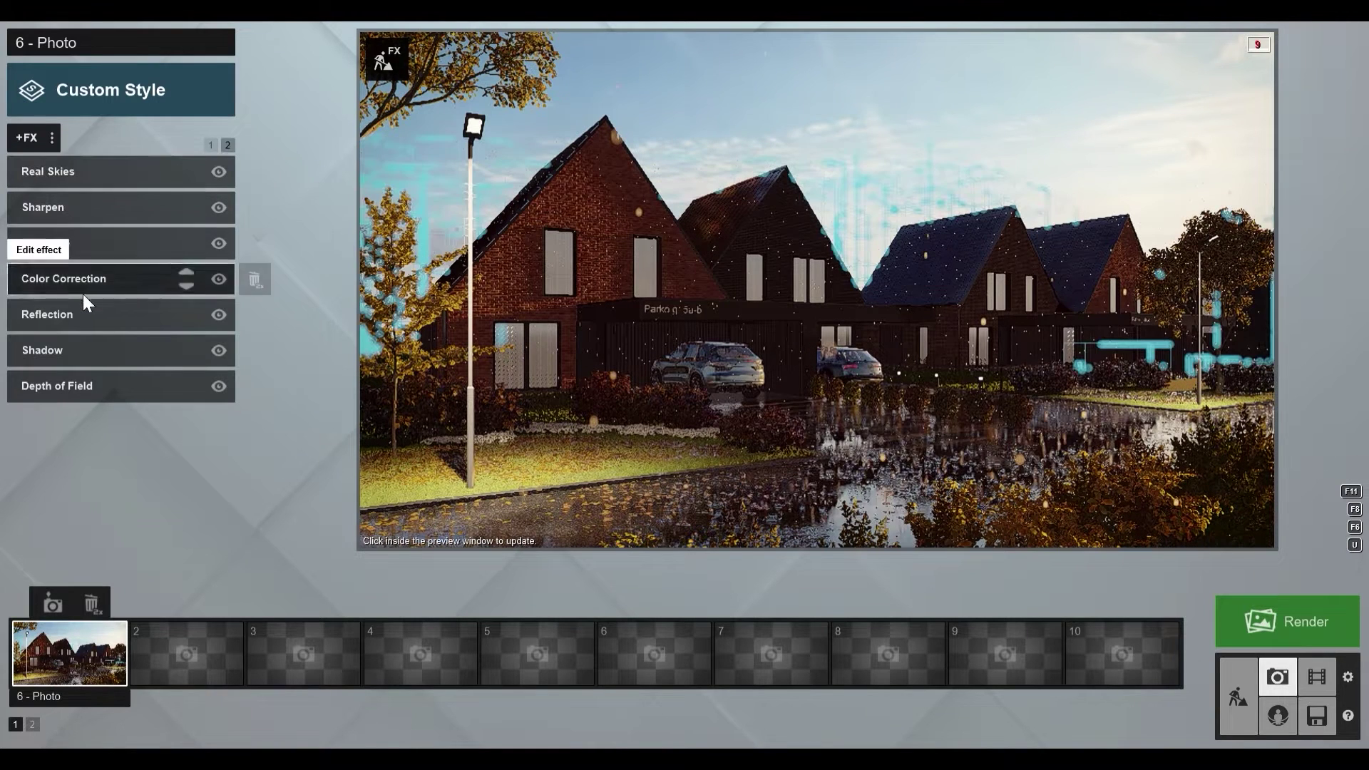
click(60, 352)
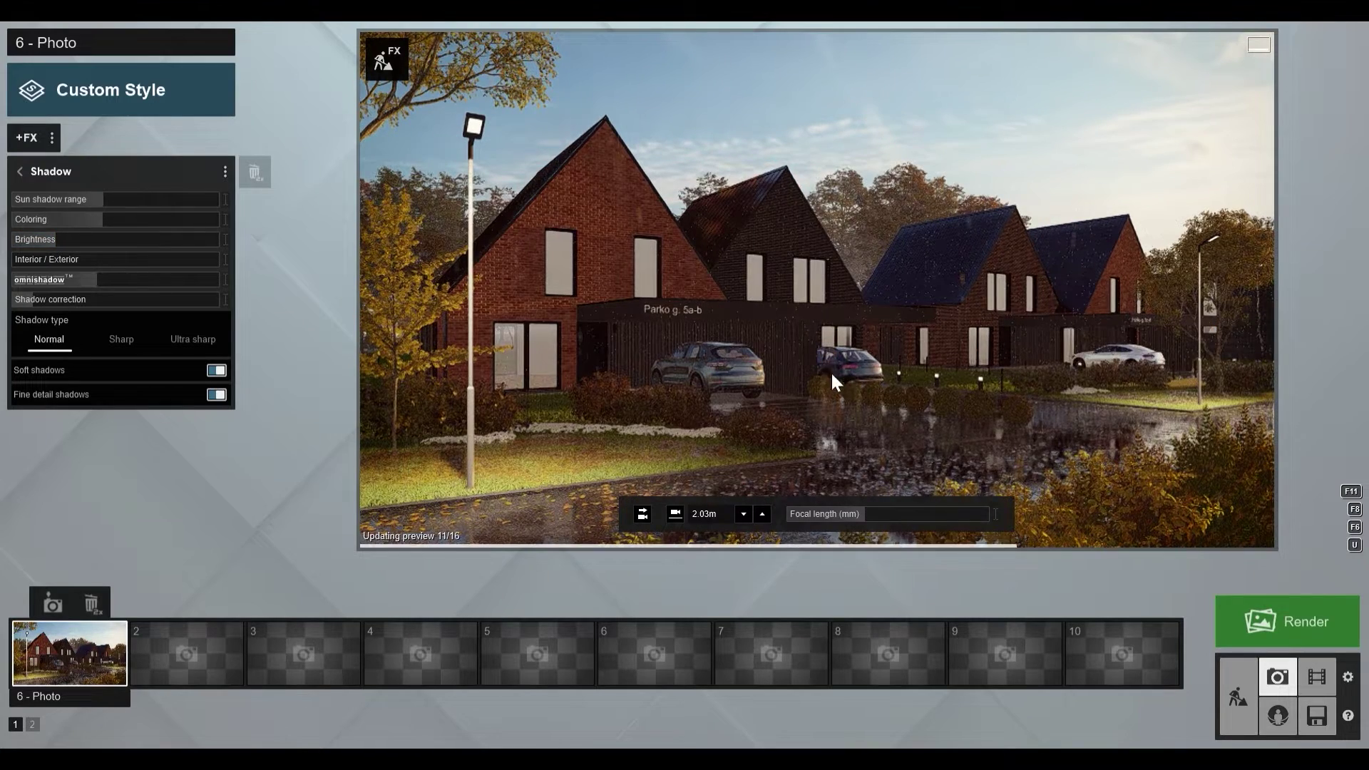
click(20, 174)
click(76, 280)
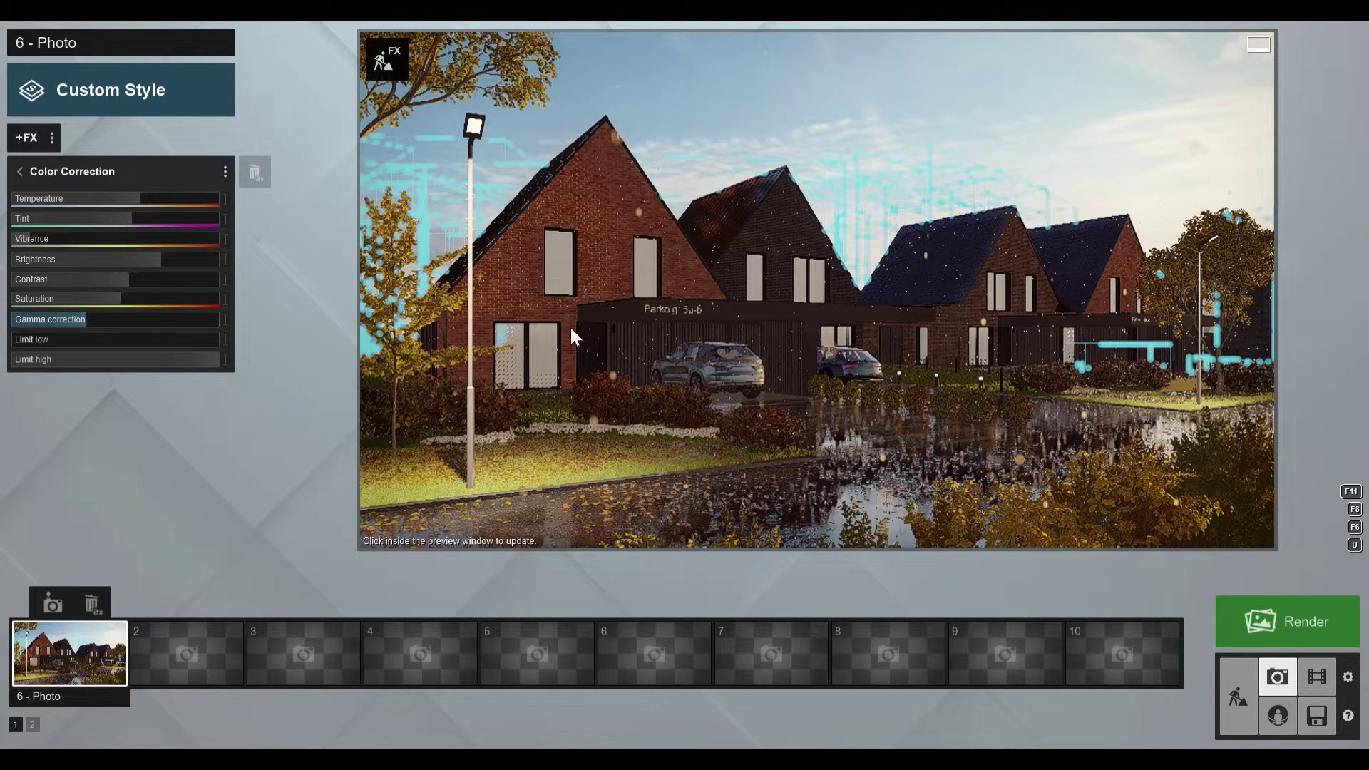
click(647, 309)
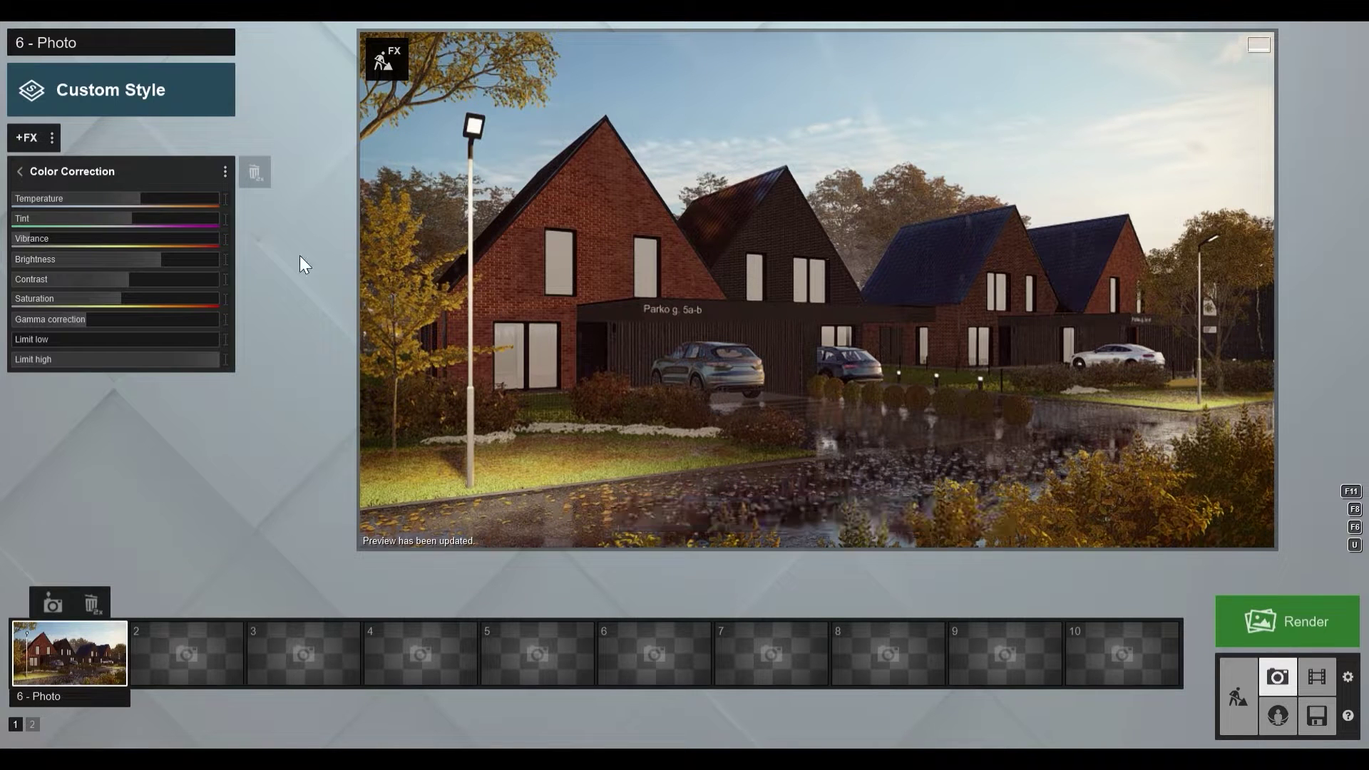
Step: Lower the color saturation of the Autumn Colors effect slightly and update the photo preview
click(20, 171)
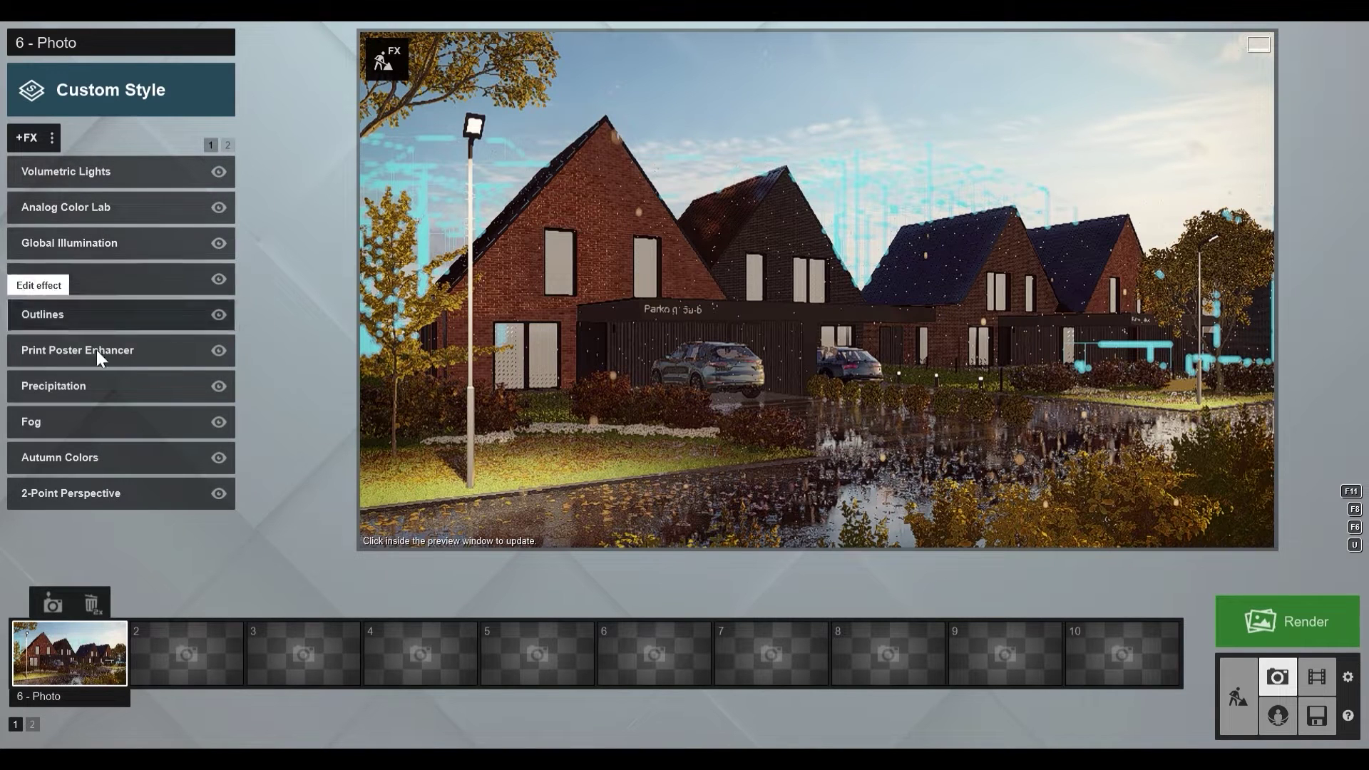
click(87, 459)
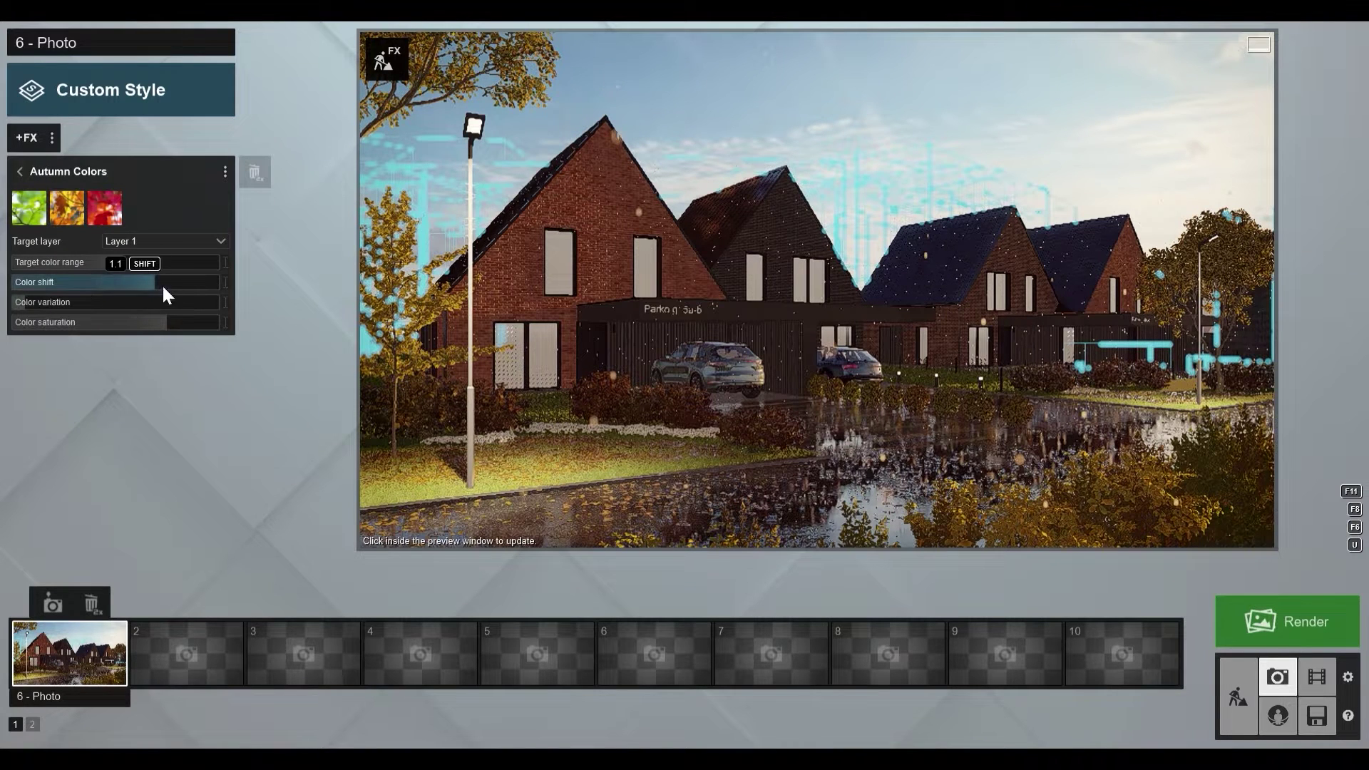
drag(165, 323, 161, 323)
click(513, 353)
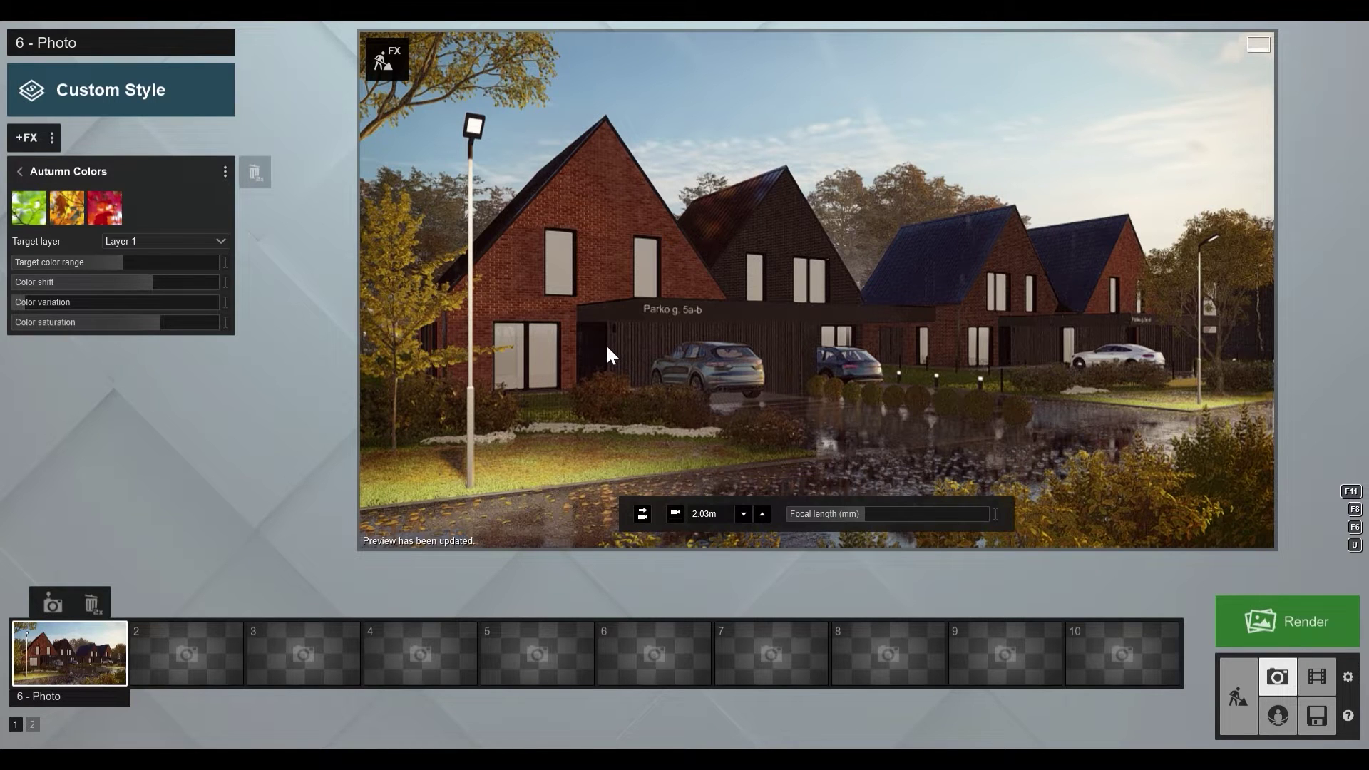
Step: Open the Reflection effect's plane editing and add a first reflection plane on the street and driveway surface
click(14, 173)
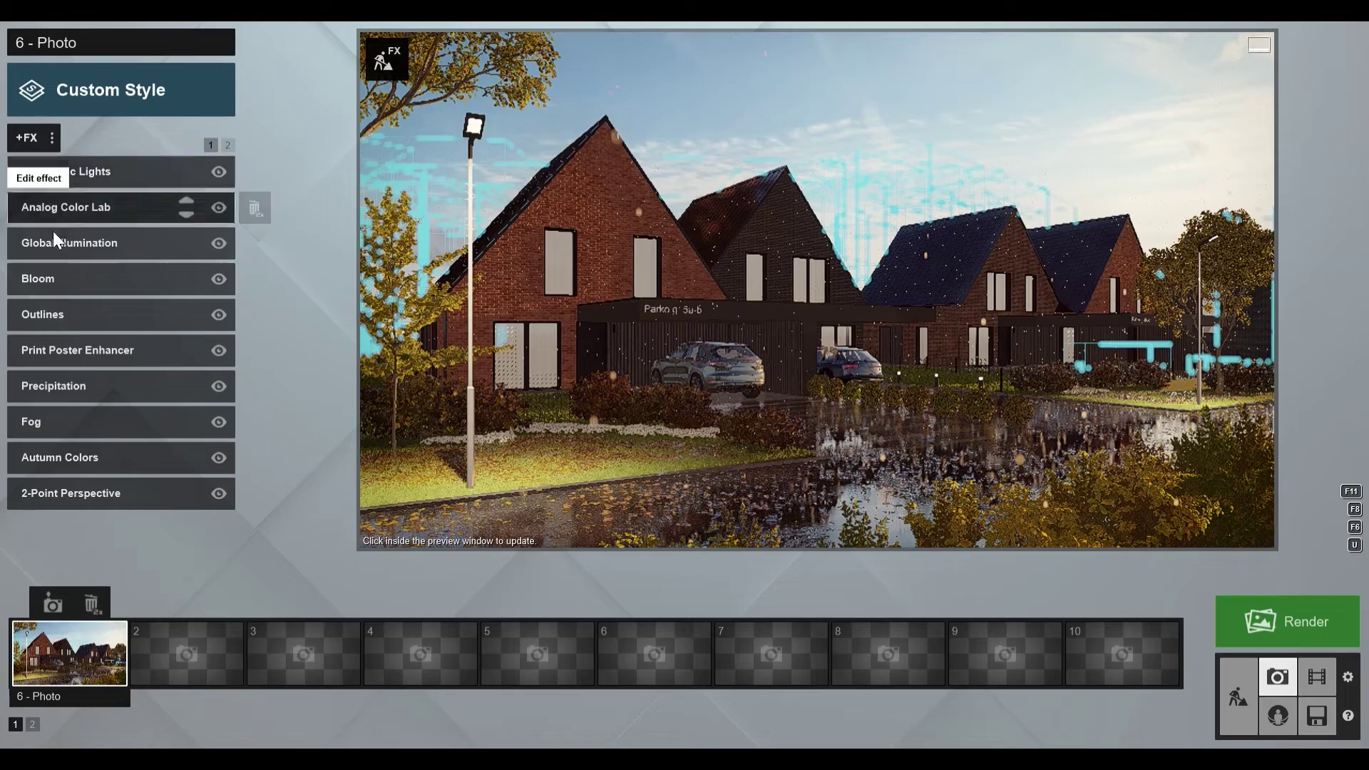
click(228, 145)
click(58, 321)
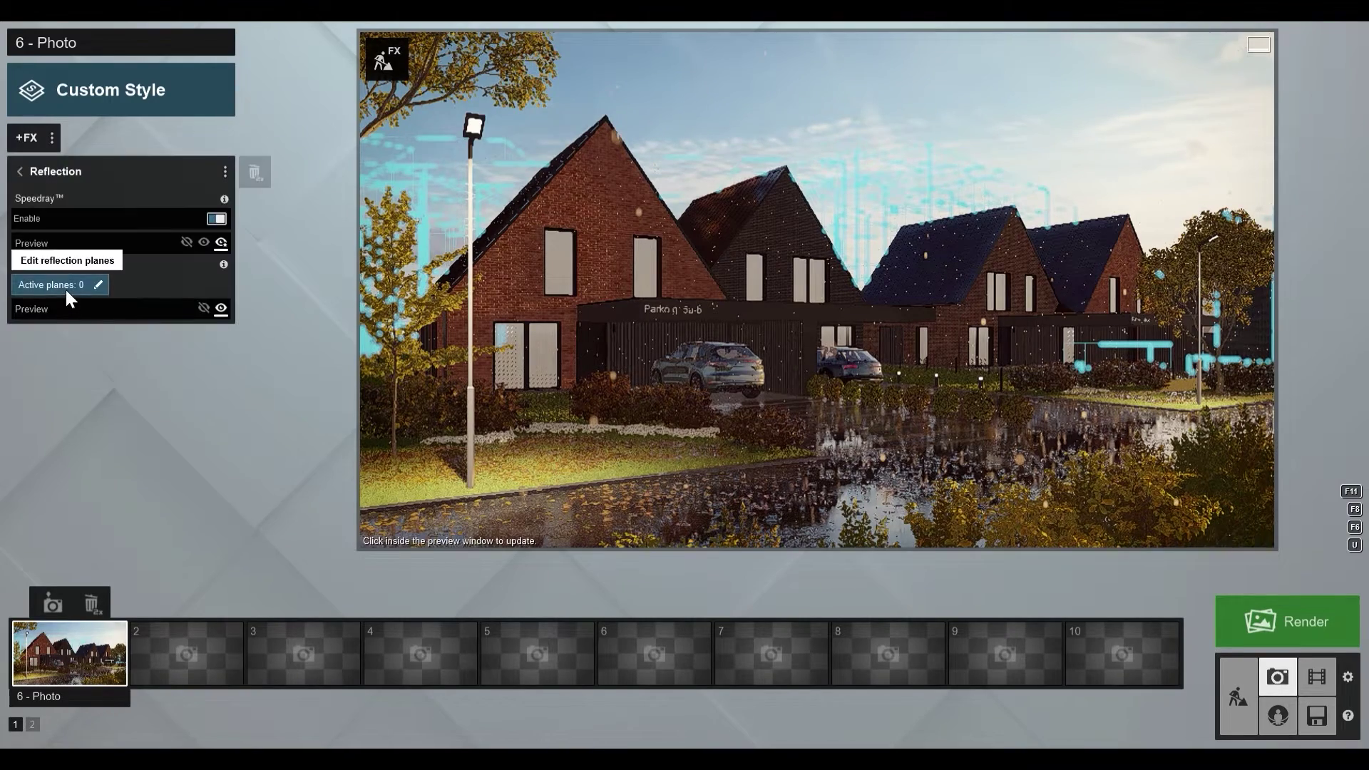
click(66, 289)
click(219, 692)
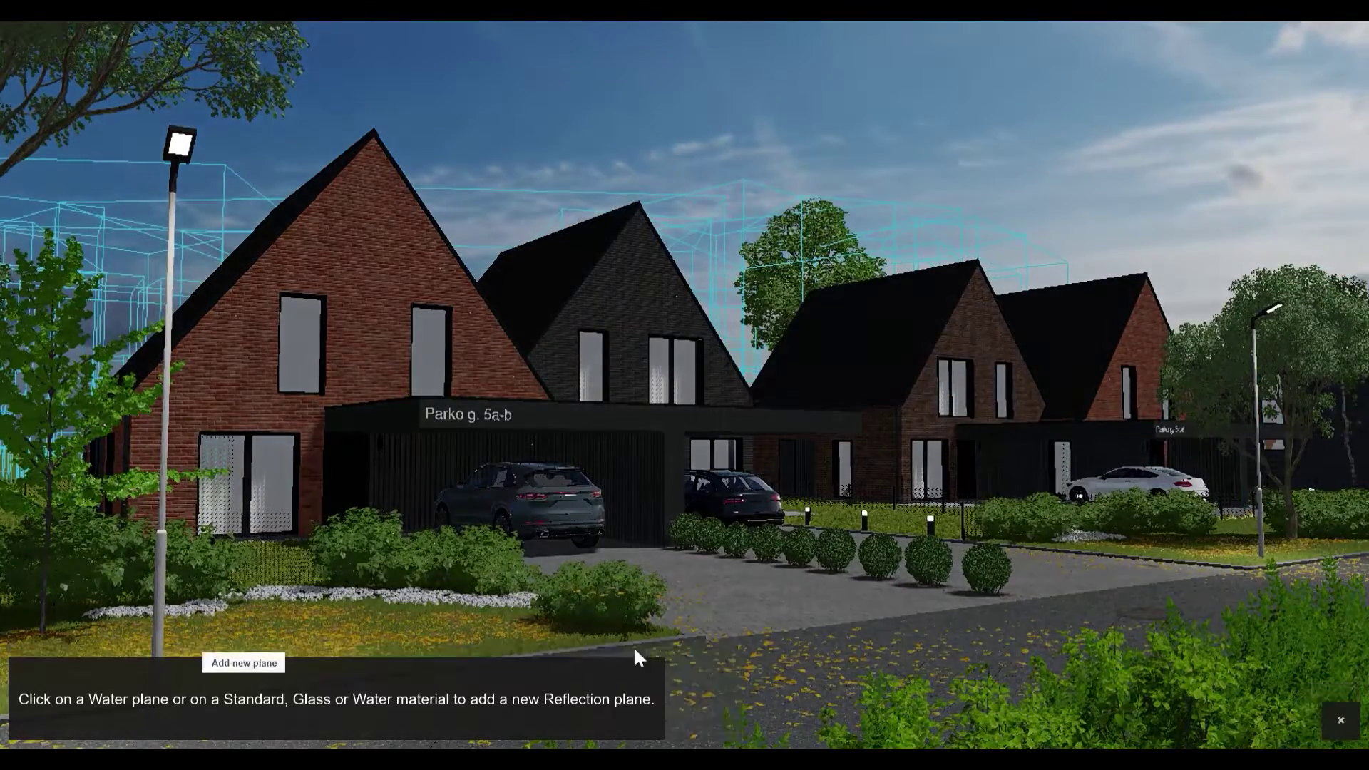
click(935, 631)
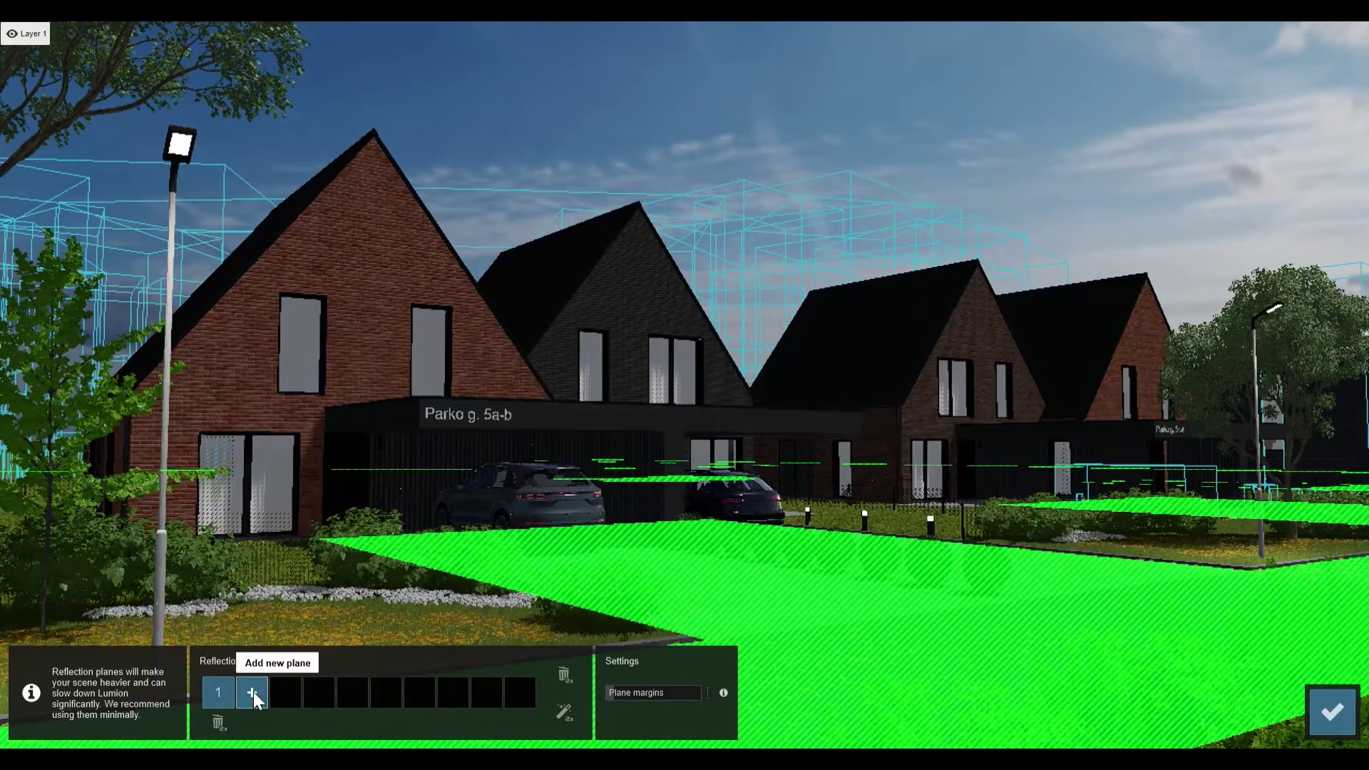
Step: Add three reflection planes on the houses' glazing: the front brick house's windows, the recessed windows, and the double upper-floor windows
click(252, 692)
click(298, 354)
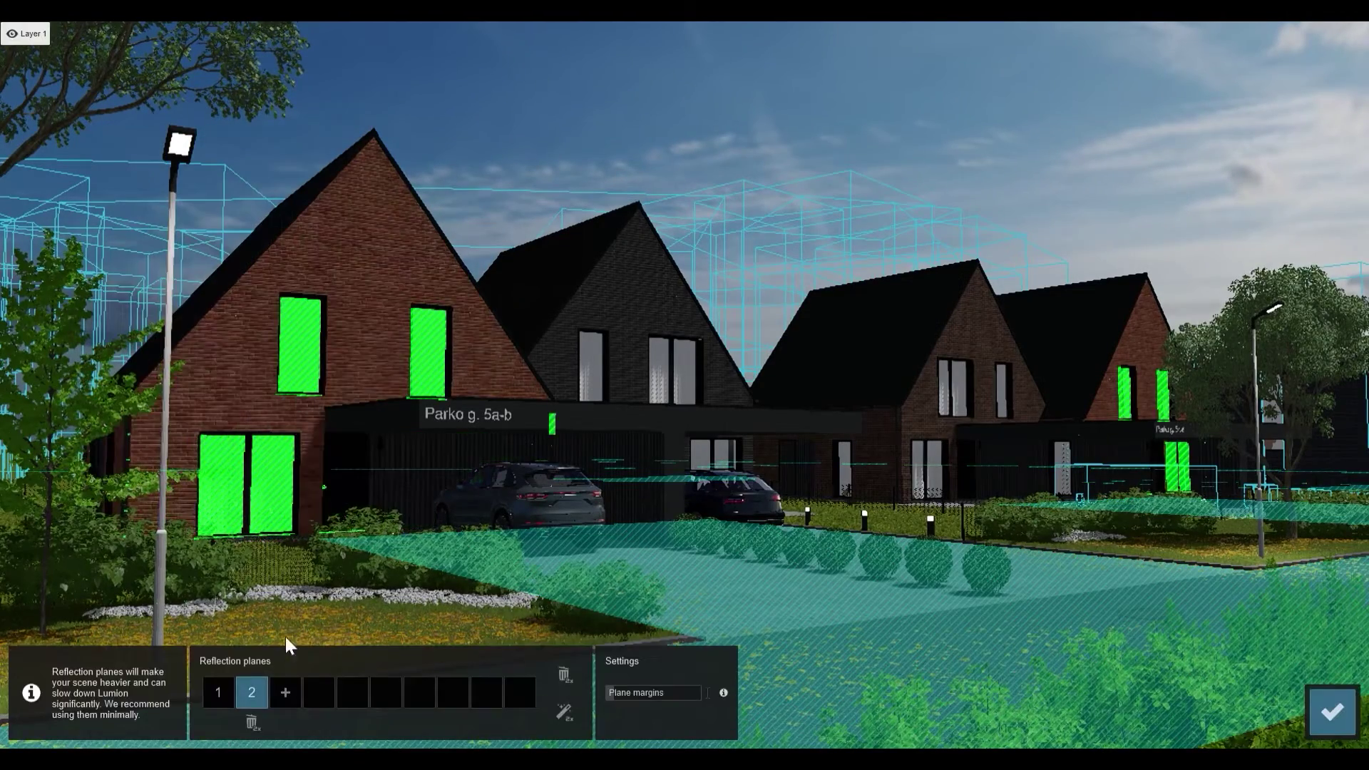
click(286, 690)
click(550, 434)
click(321, 693)
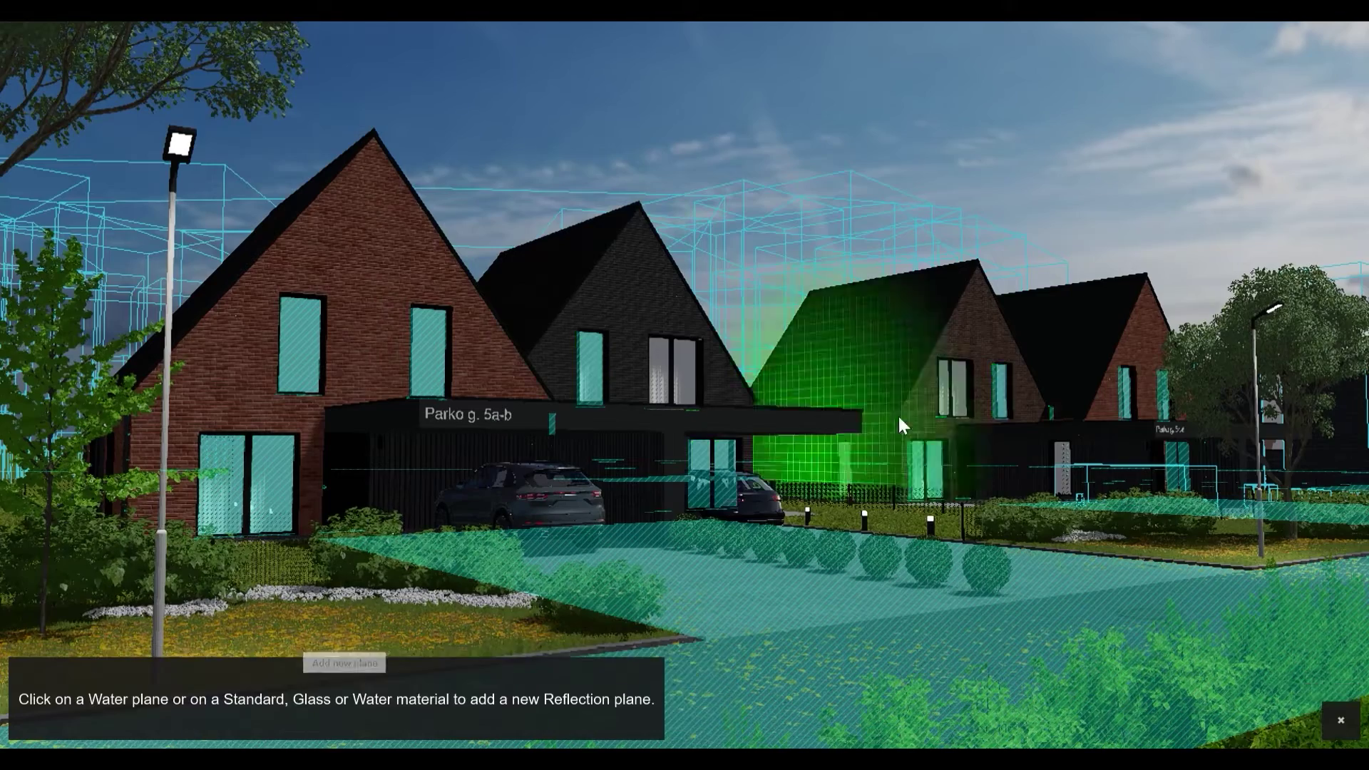
click(956, 377)
Step: Add two more reflection planes on the narrow ground-floor glazing of the two far houses and accept the reflection planes
click(356, 693)
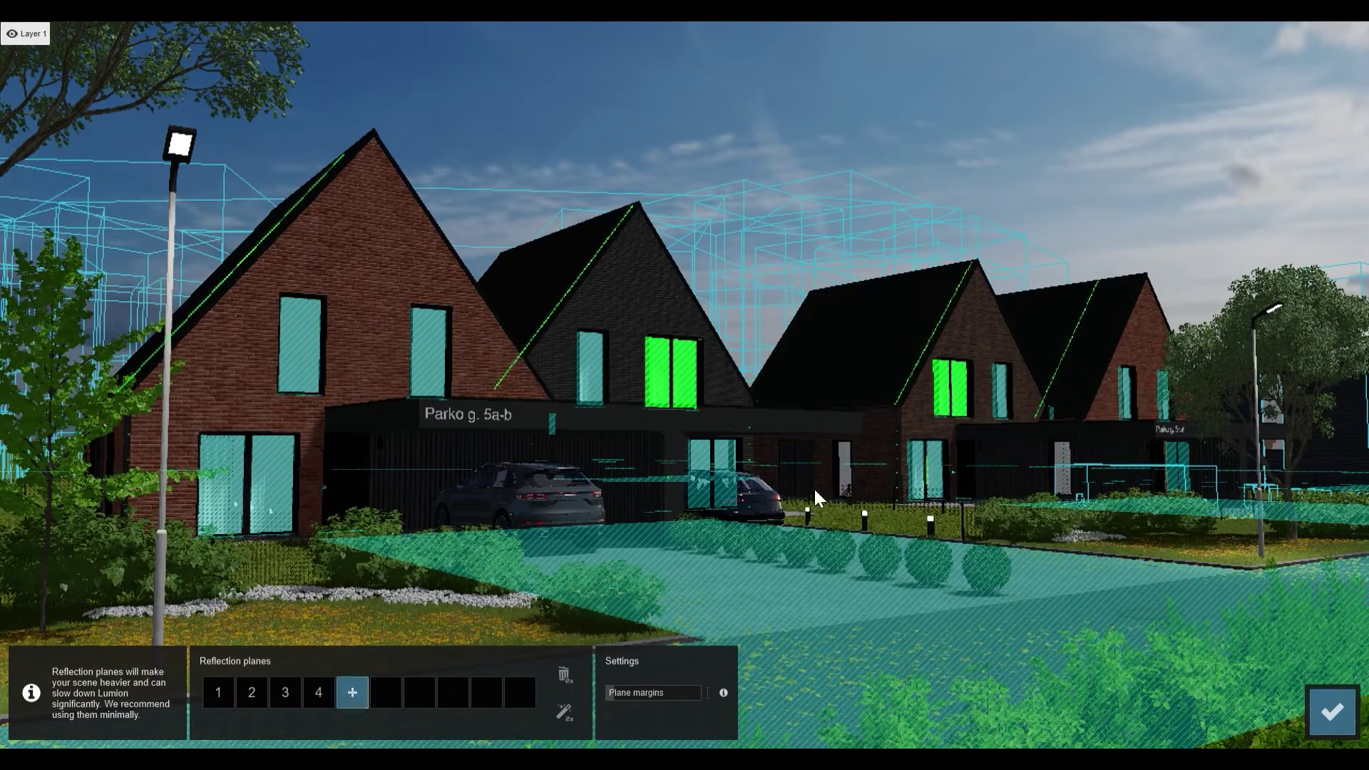
click(352, 692)
click(841, 452)
click(386, 692)
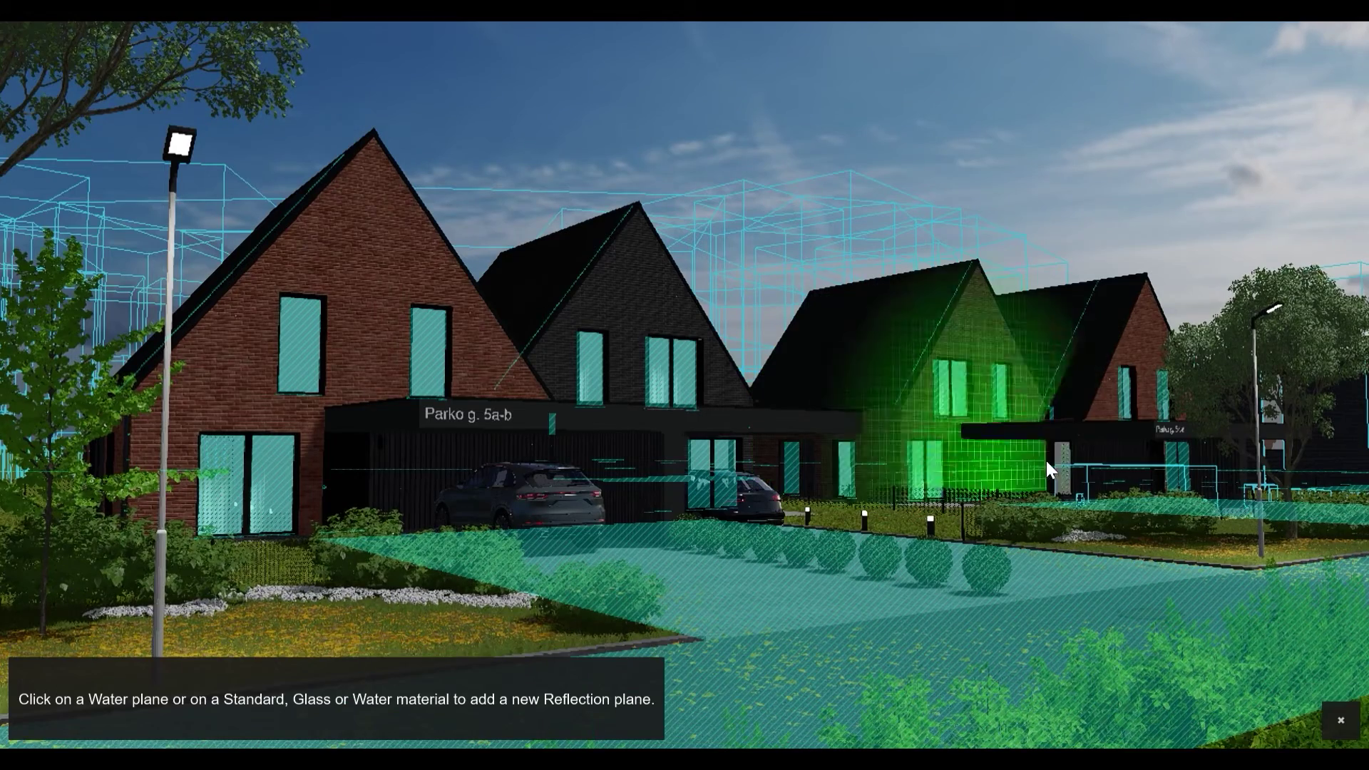
click(1064, 472)
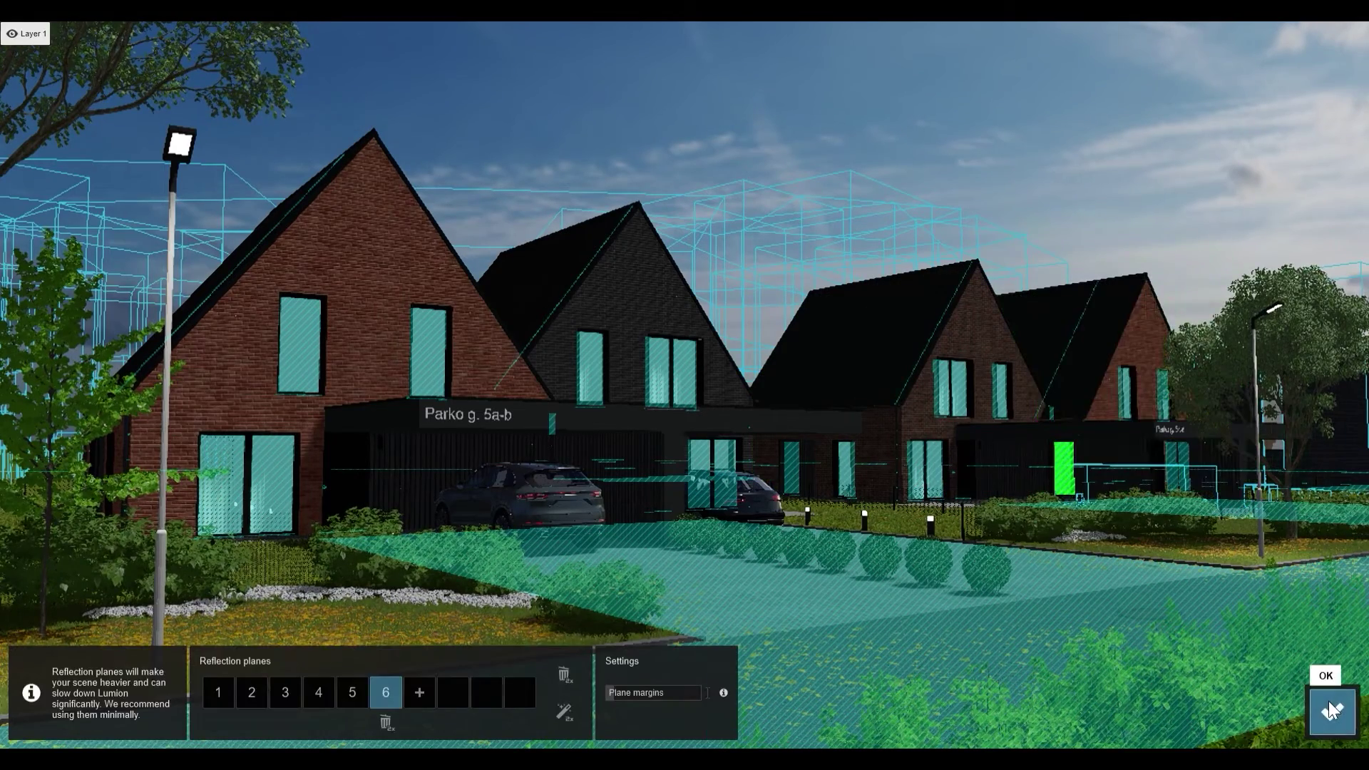
click(1323, 710)
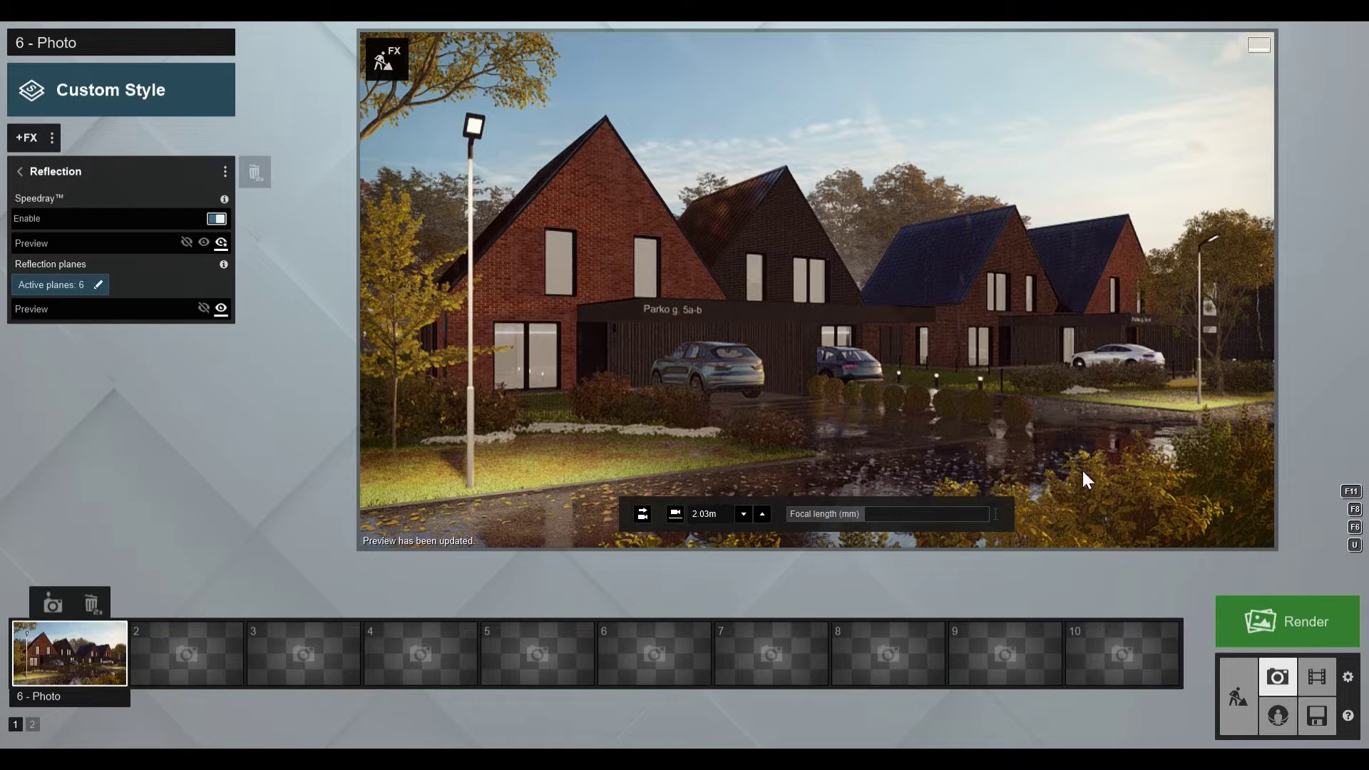
Step: Increase the Depth of Field effect's focus distance to slightly beyond 9.1 m
click(18, 172)
click(76, 386)
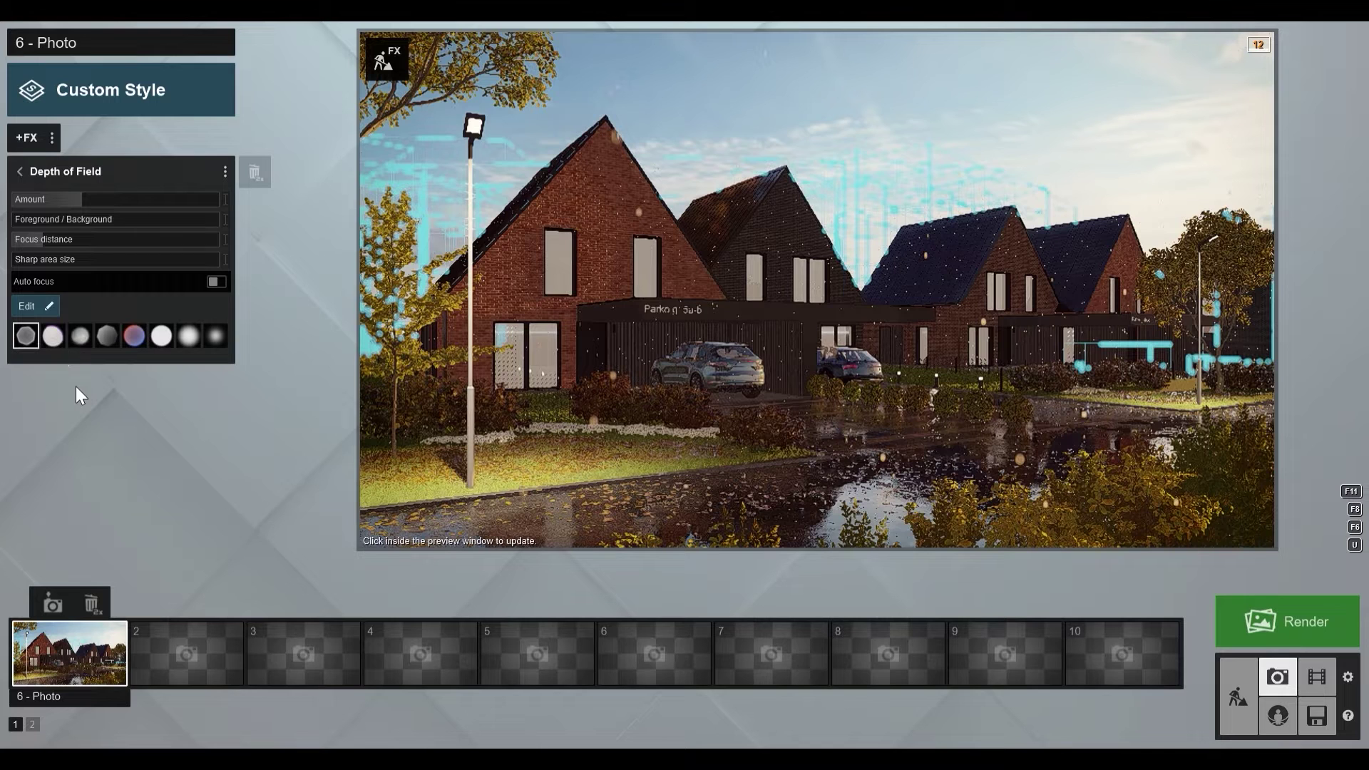
mouse_move(44, 241)
mouse_move(45, 241)
mouse_down()
mouse_move(133, 248)
mouse_move(56, 247)
mouse_up()
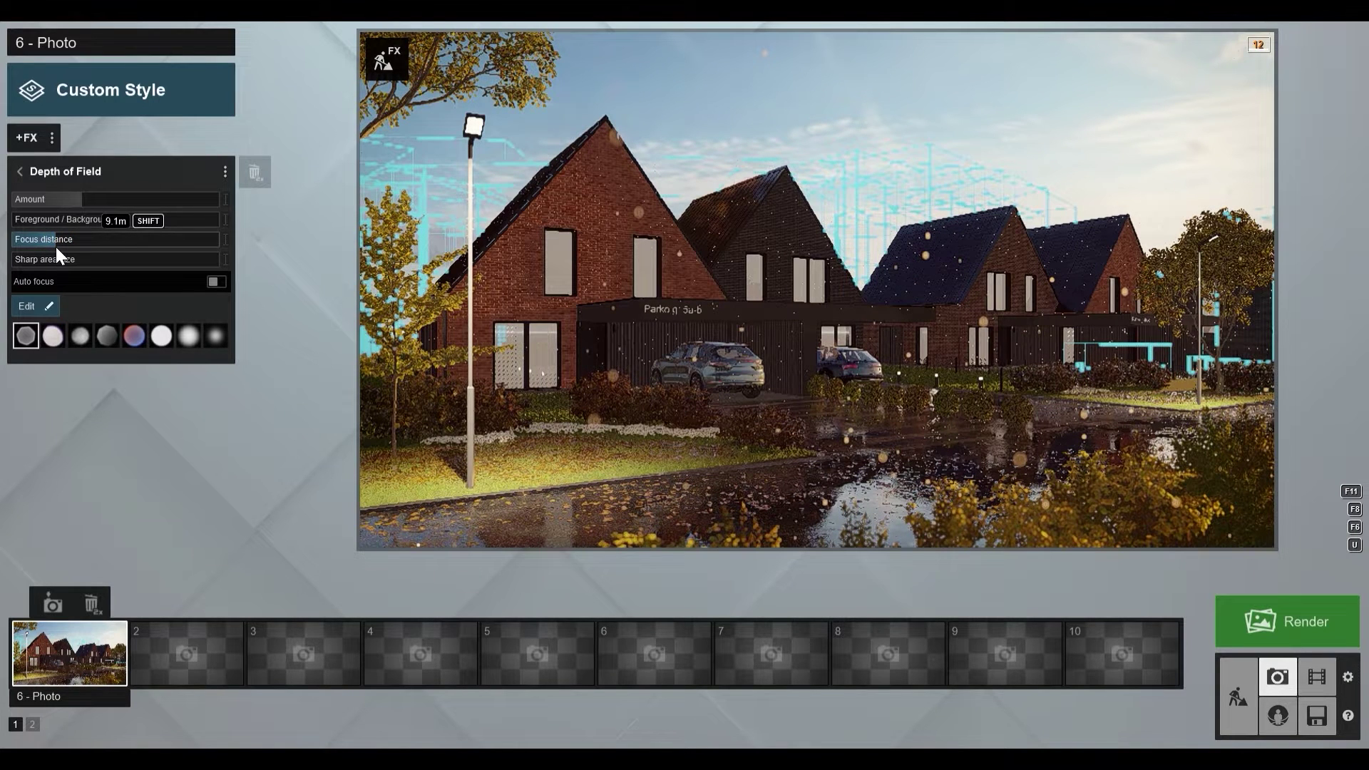
drag(55, 247, 62, 247)
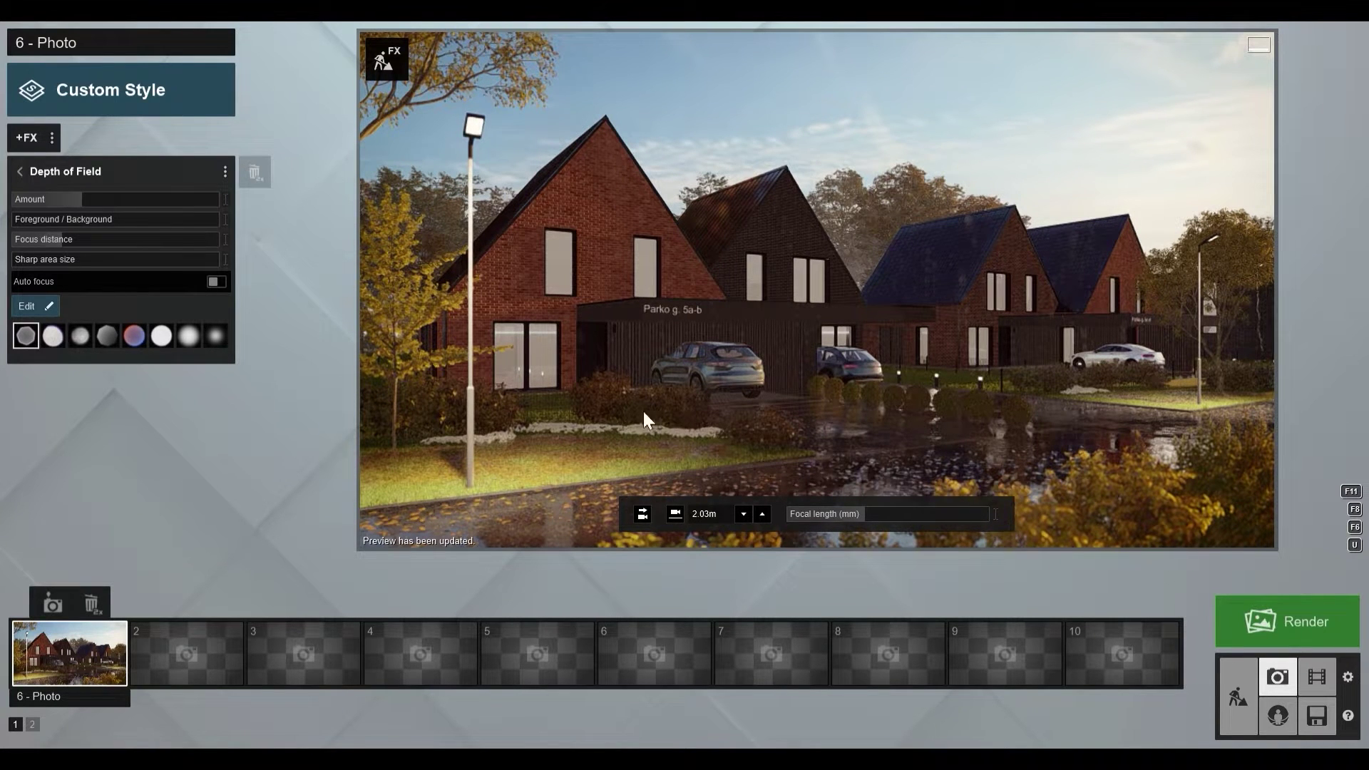
Step: Add the far street lamps to the Volumetric Lights selection and restore the saved photo camera
click(17, 171)
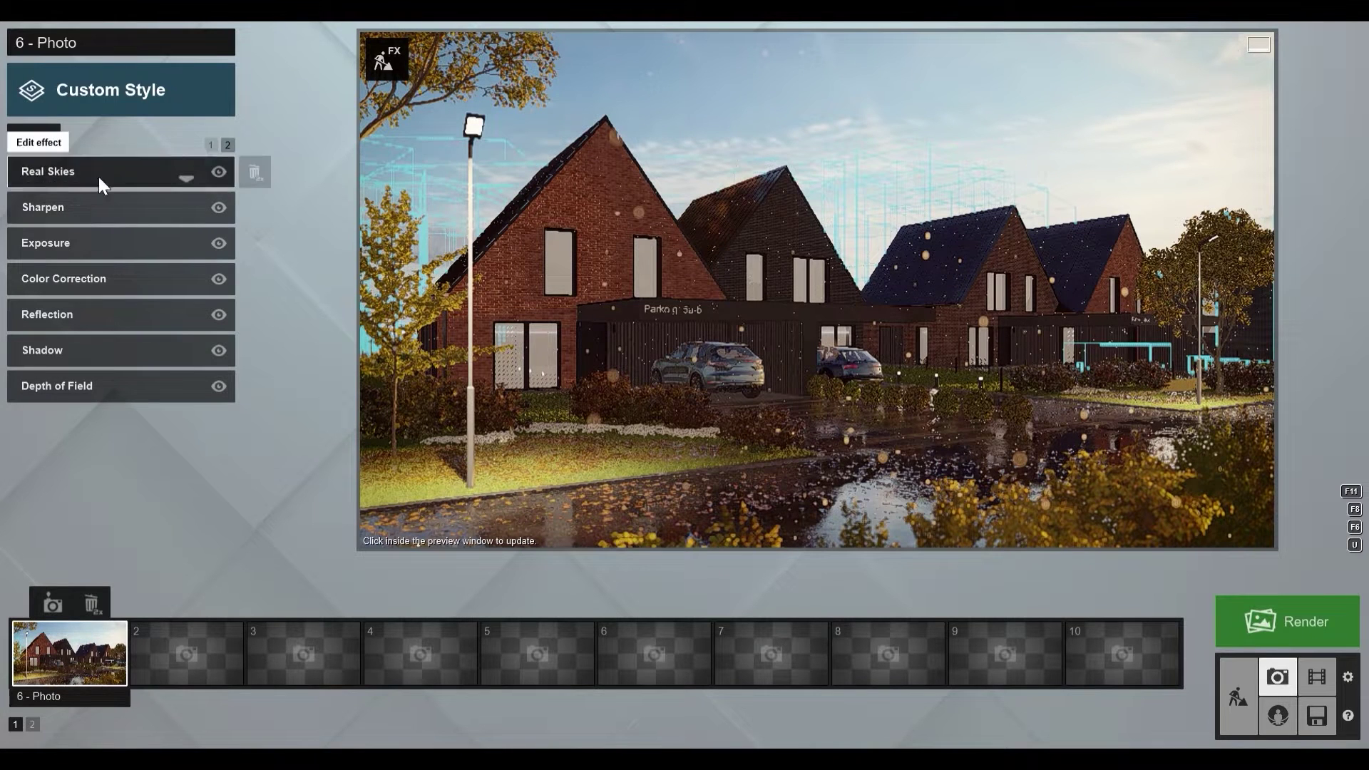
click(209, 146)
click(97, 174)
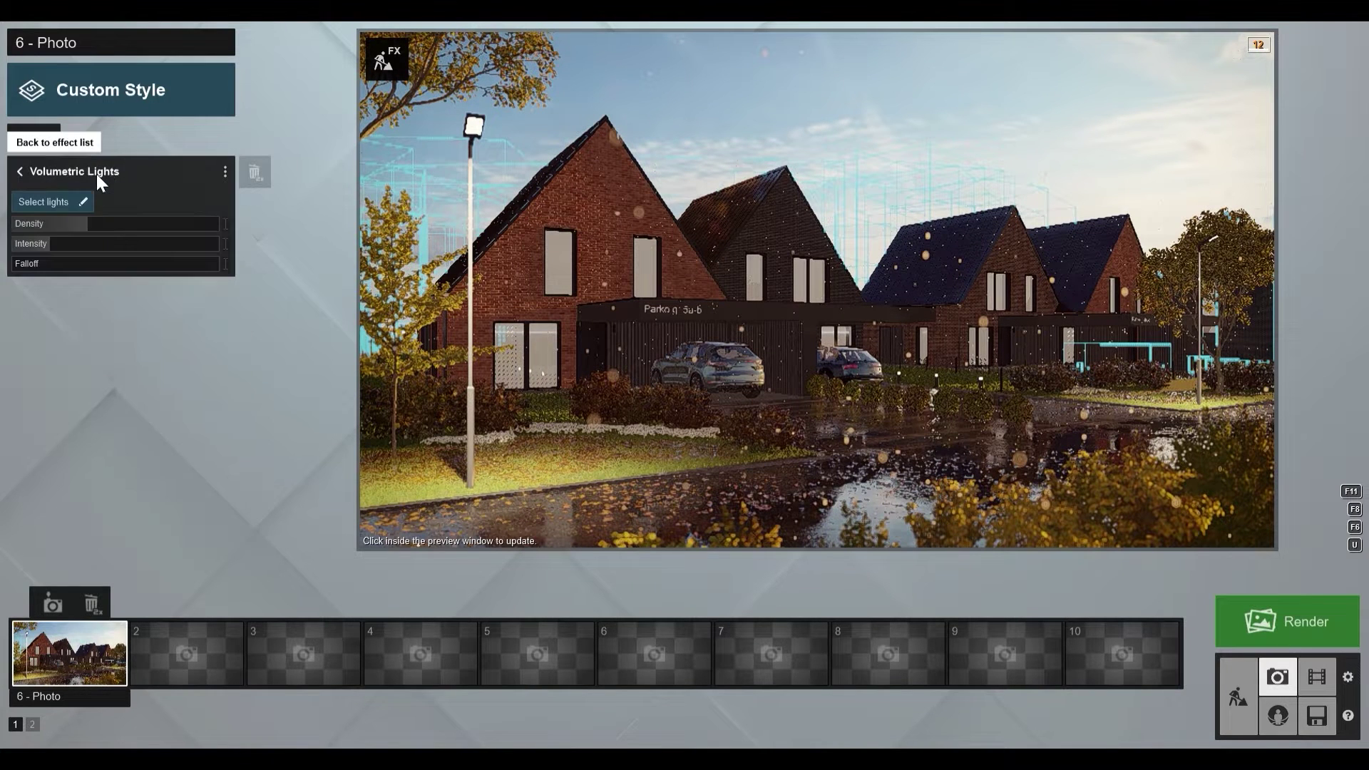
click(62, 199)
click(1023, 340)
click(1257, 375)
click(1308, 709)
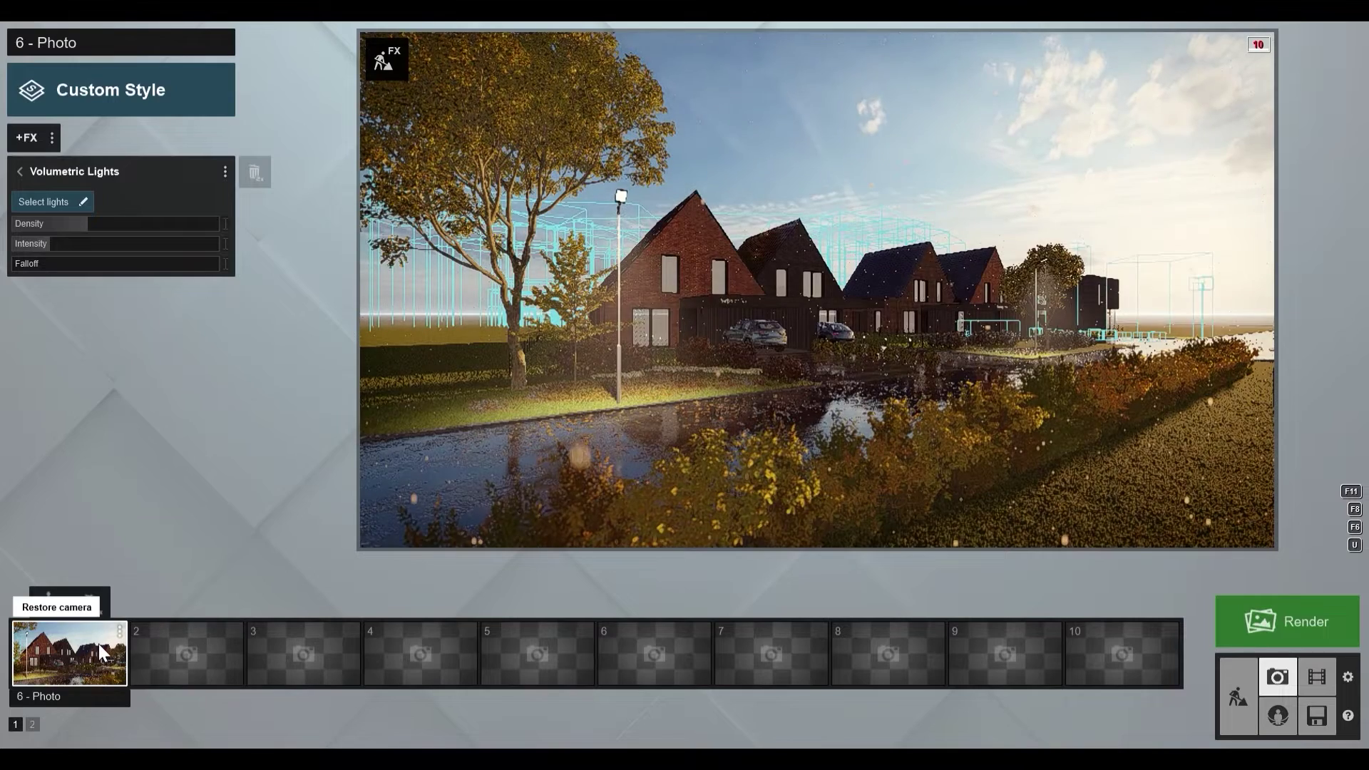
click(99, 644)
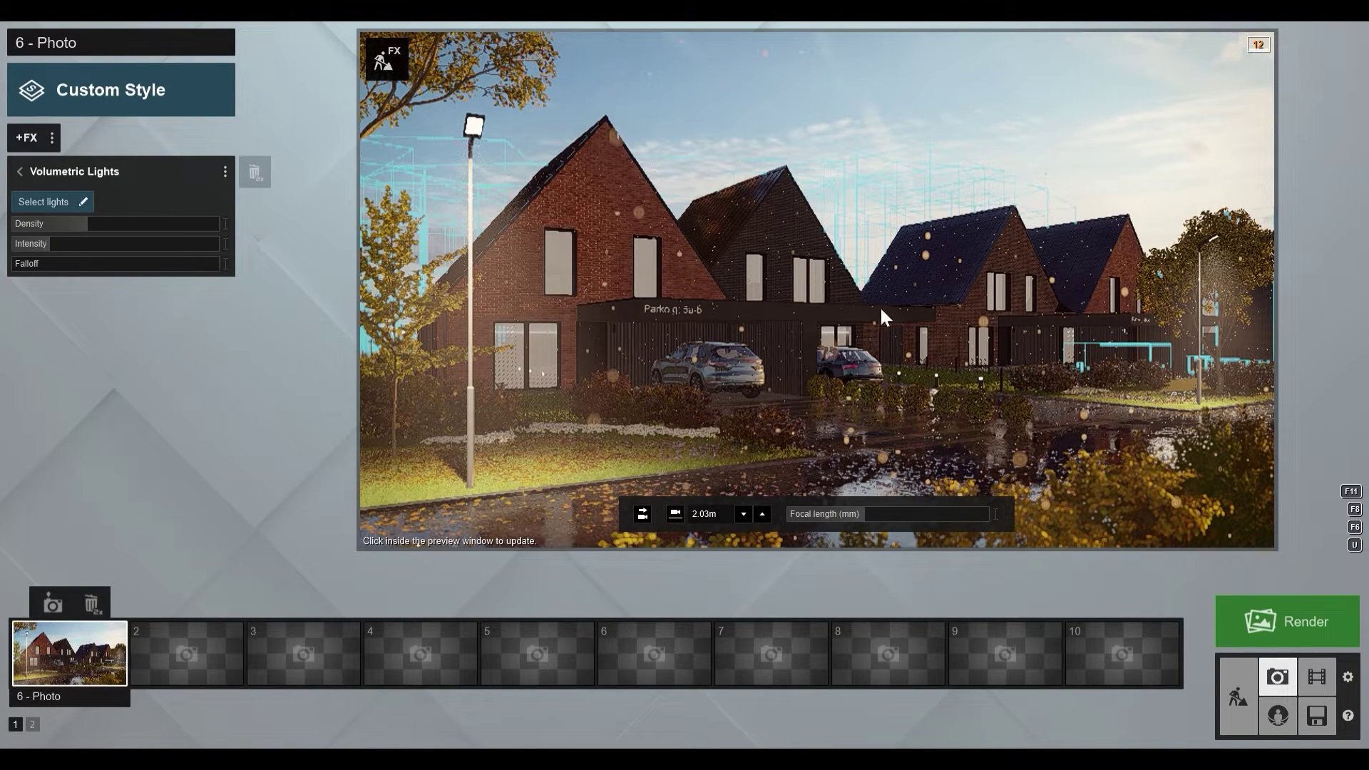
Step: Reduce the particle quantity of the Precipitation effect
click(18, 170)
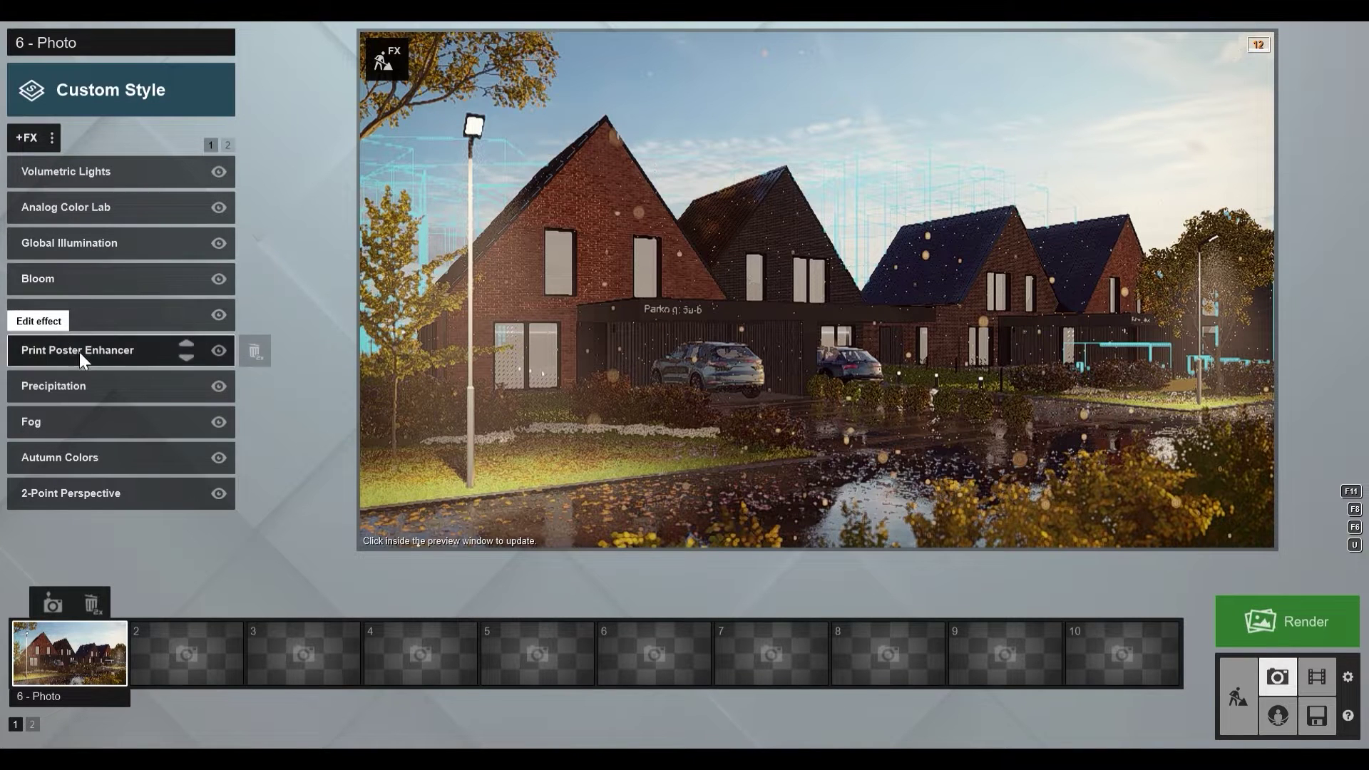
click(77, 390)
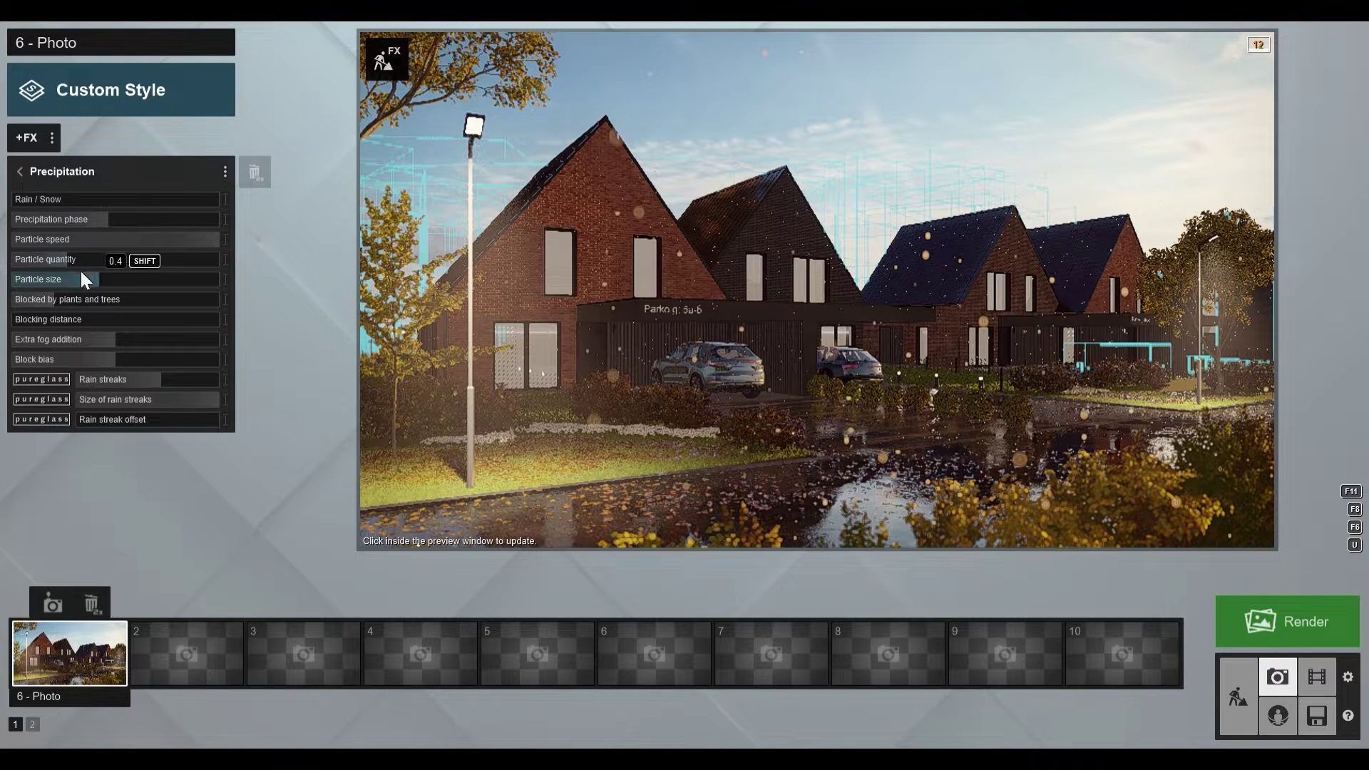
drag(60, 262, 33, 262)
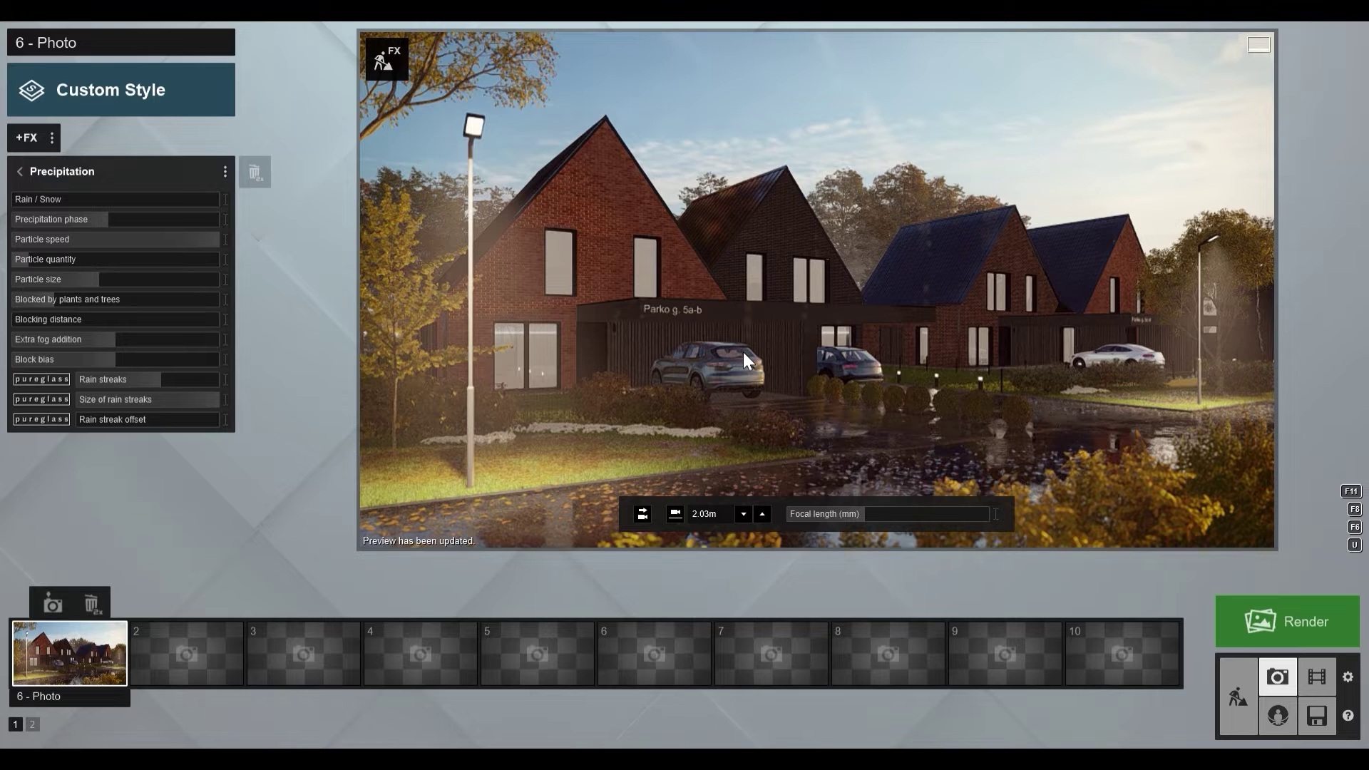
Step: Set the Bloom amount to 0.5 and update the photo preview
click(19, 174)
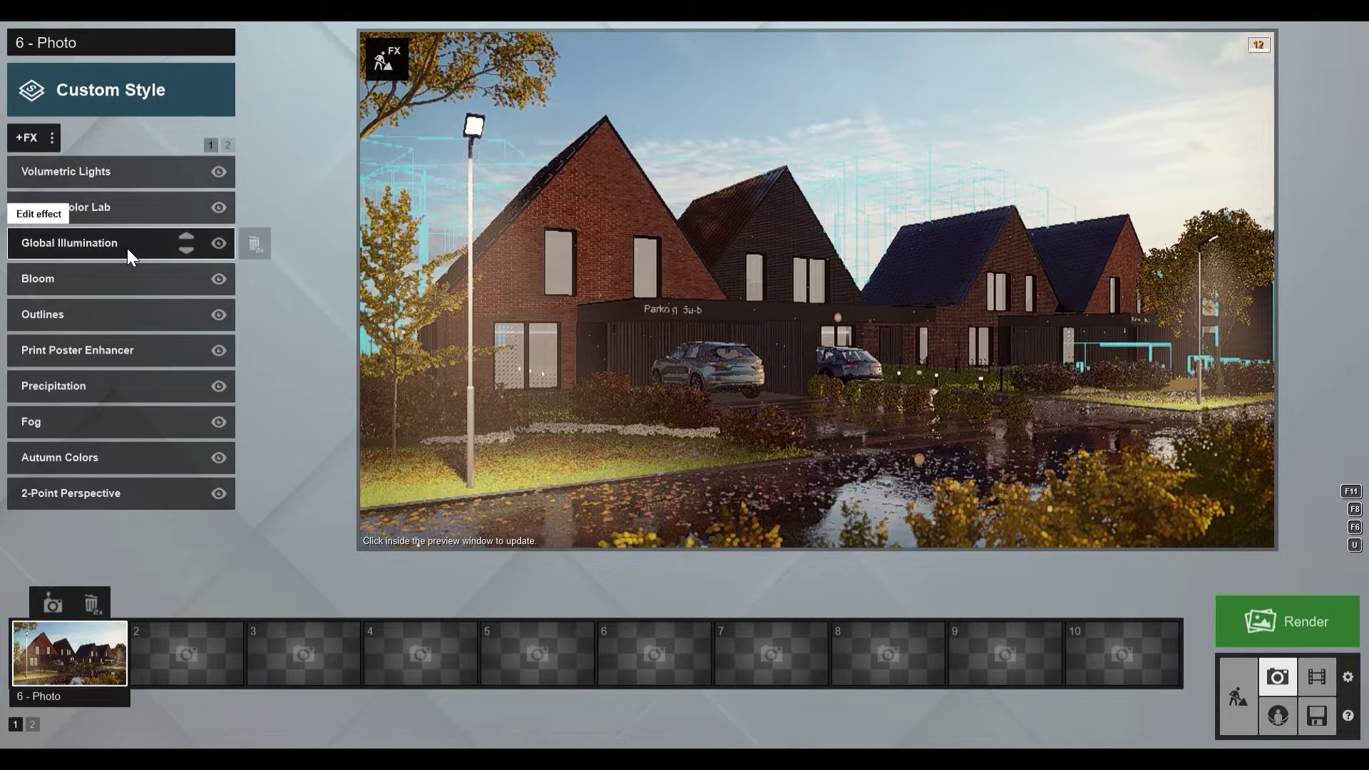
click(110, 284)
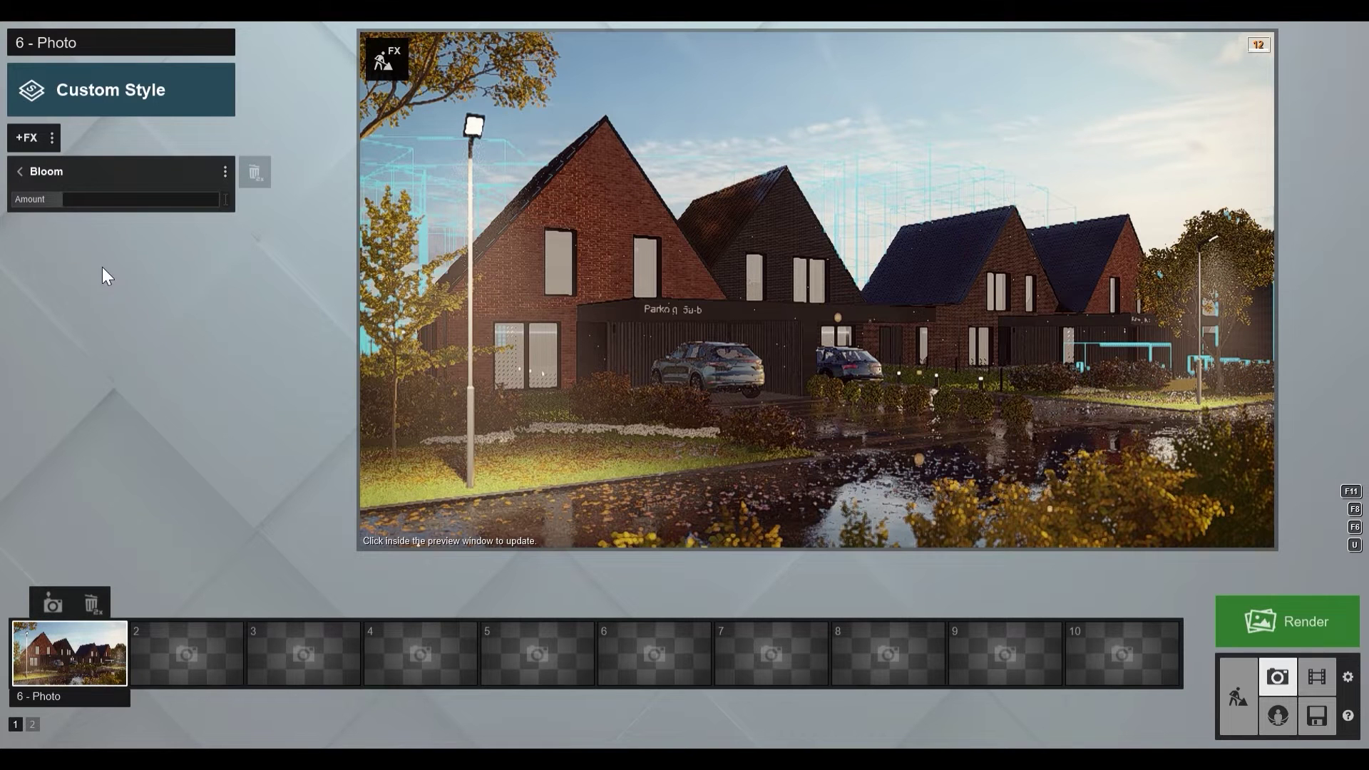
mouse_move(78, 202)
mouse_down()
mouse_move(105, 203)
mouse_move(79, 204)
mouse_up()
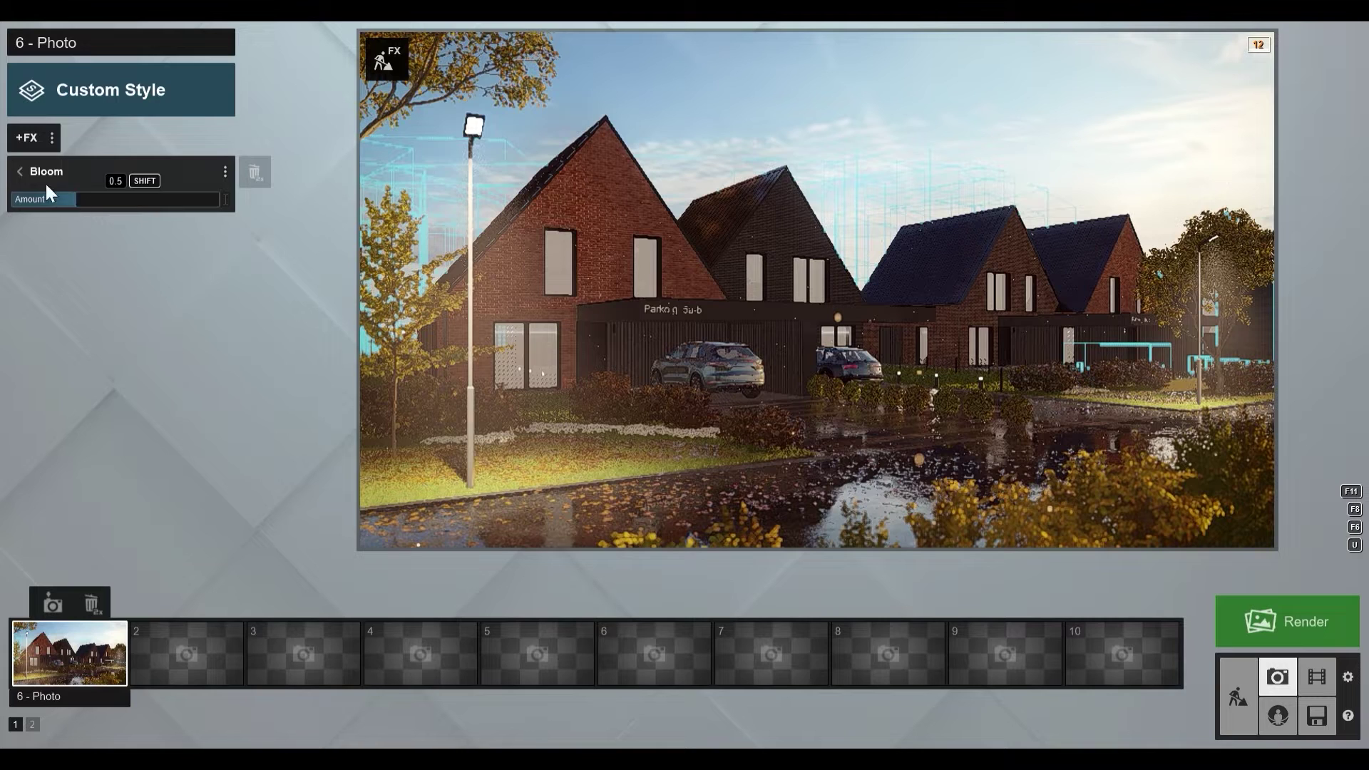
click(20, 171)
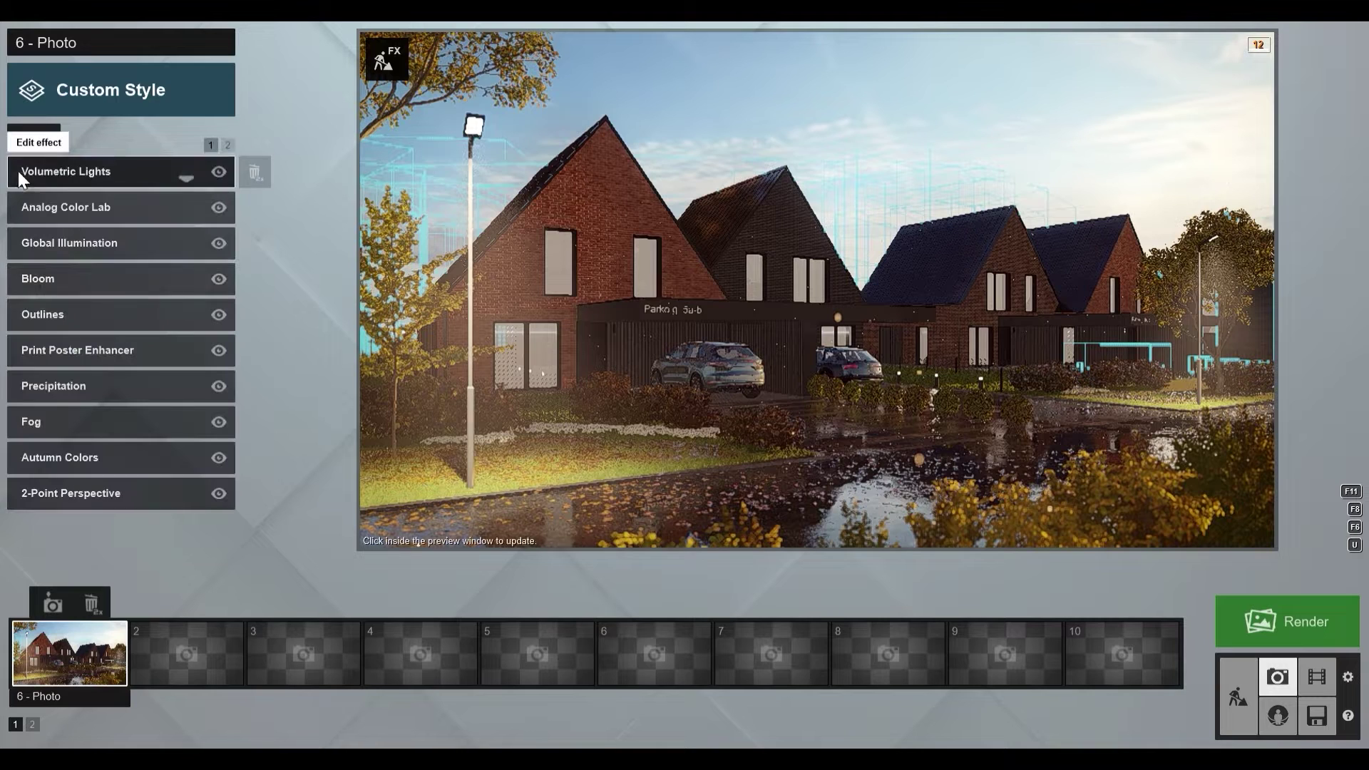
click(576, 355)
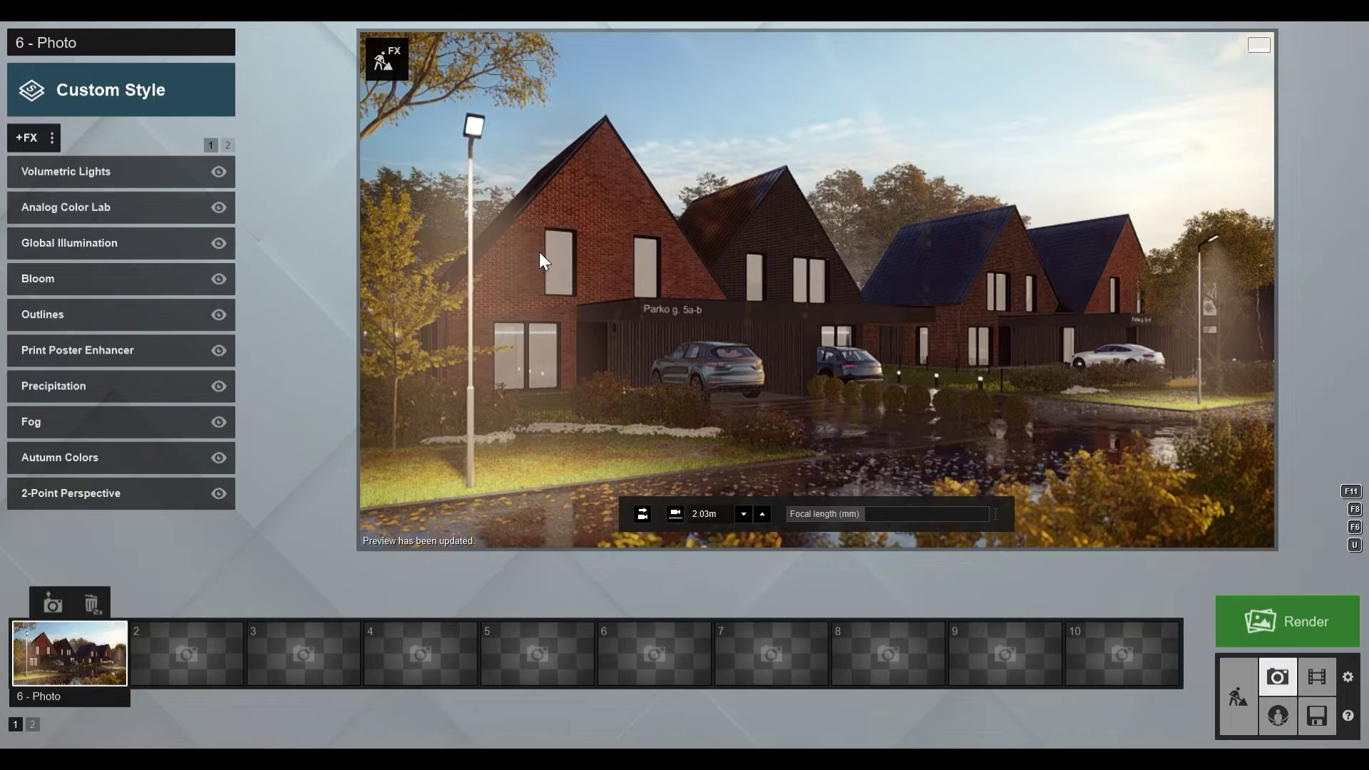
Step: Slightly lower the reflectivity of the houses' window glass material, save the change and update the photo preview
click(1240, 705)
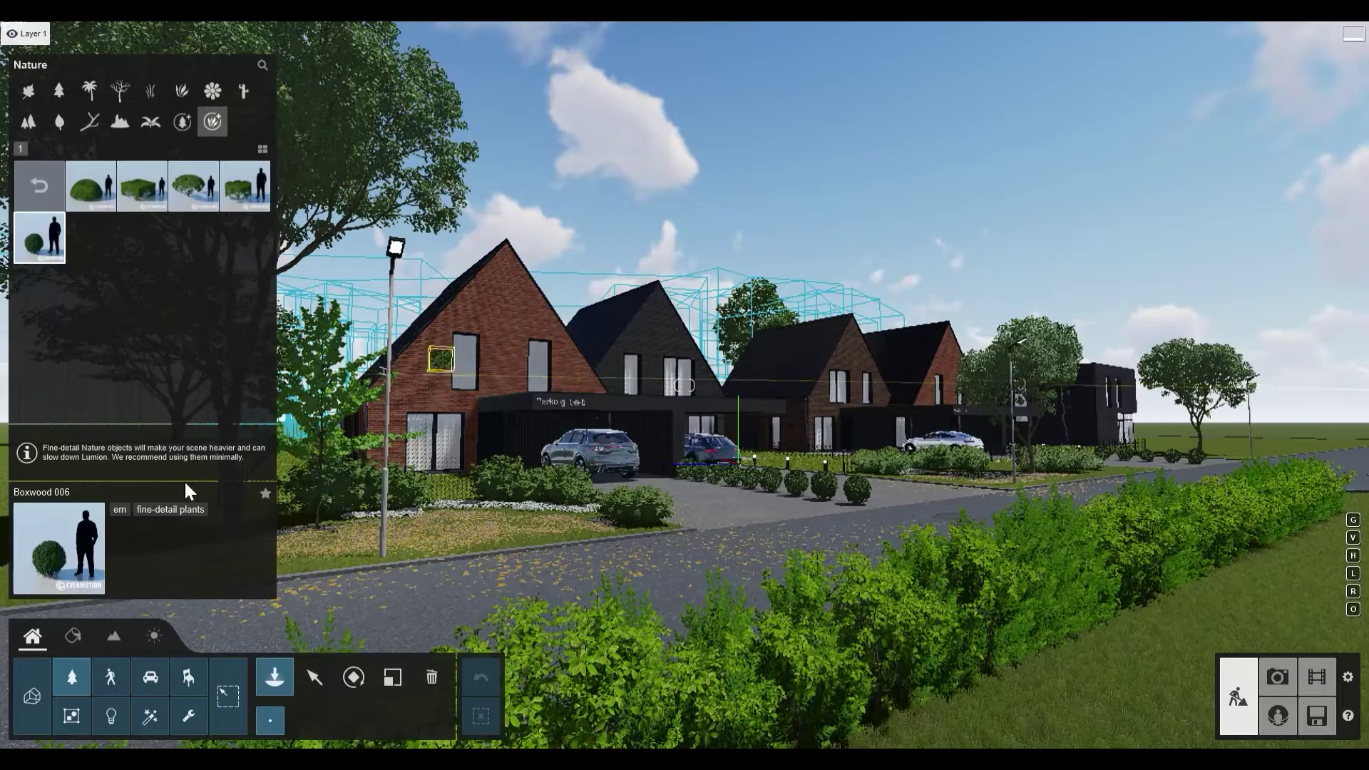
click(73, 635)
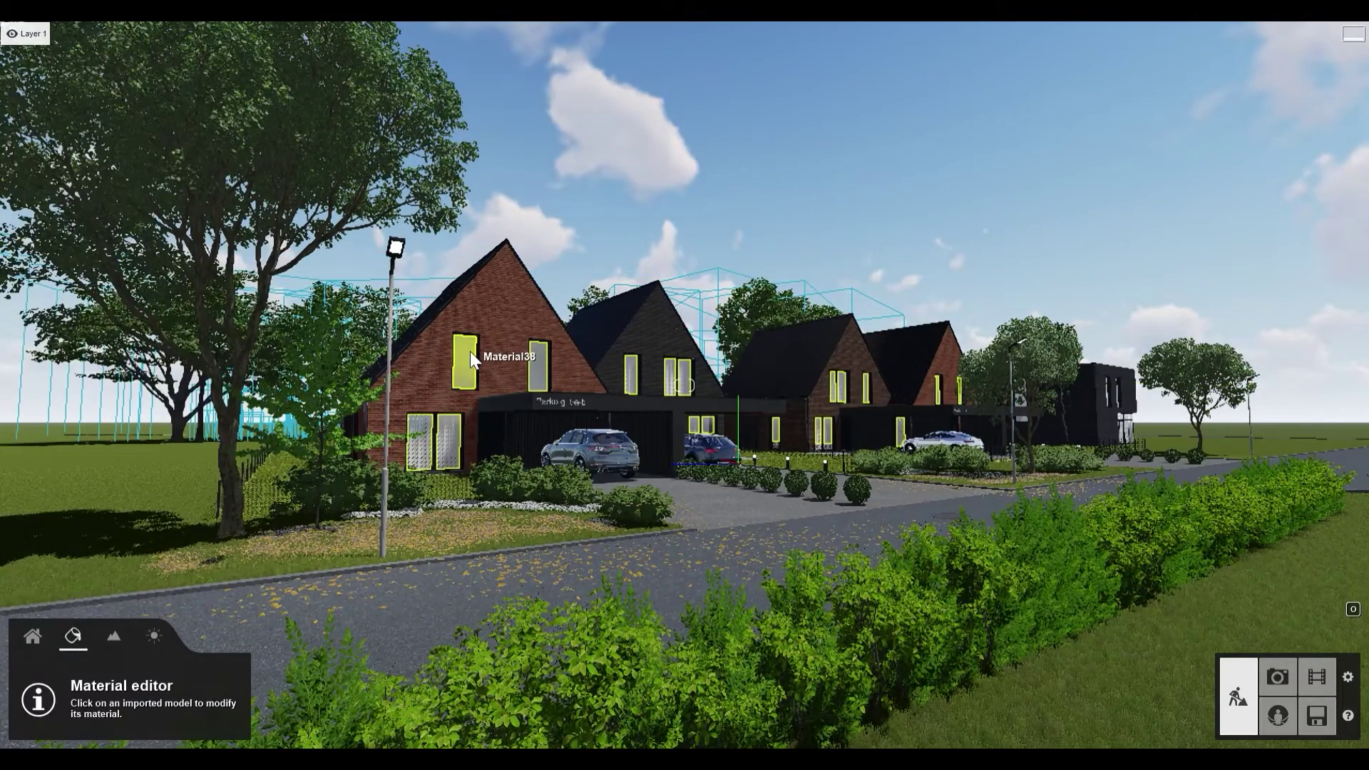
click(469, 351)
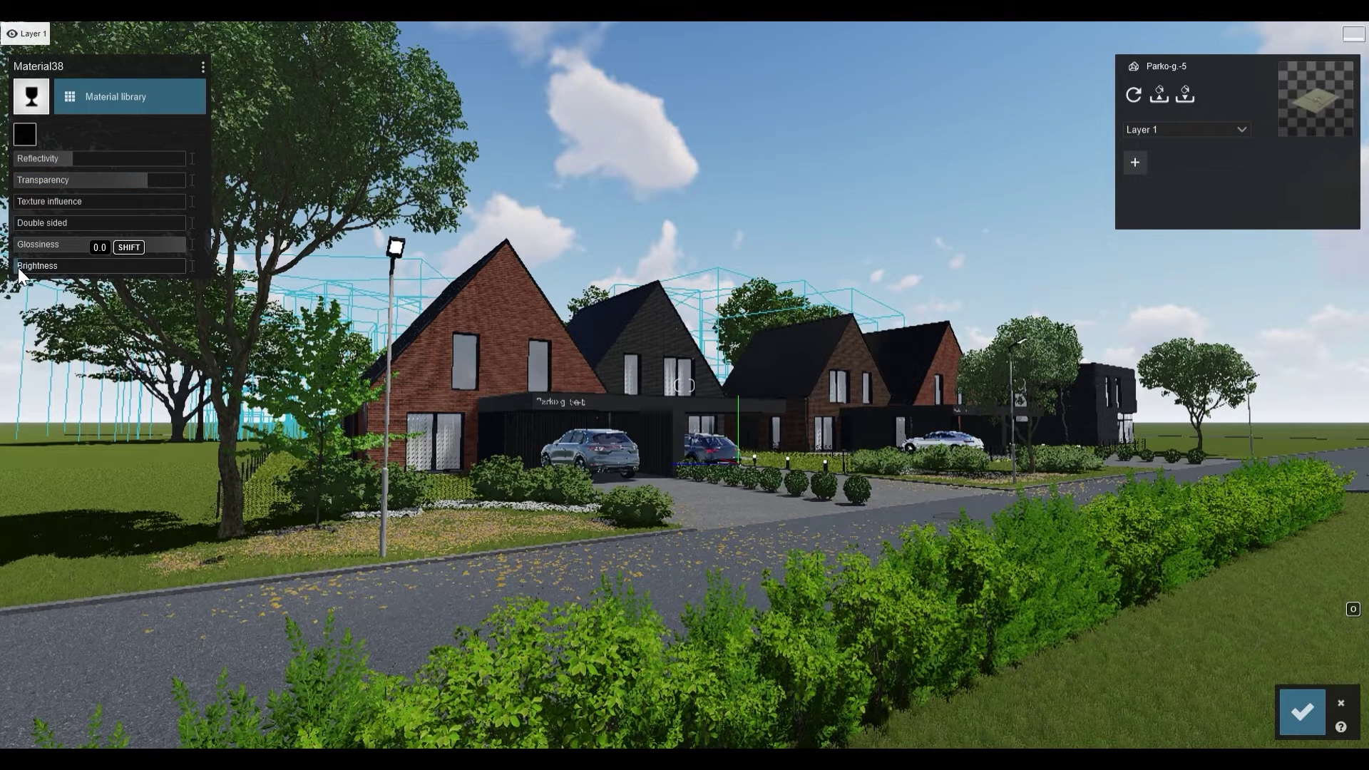
click(23, 134)
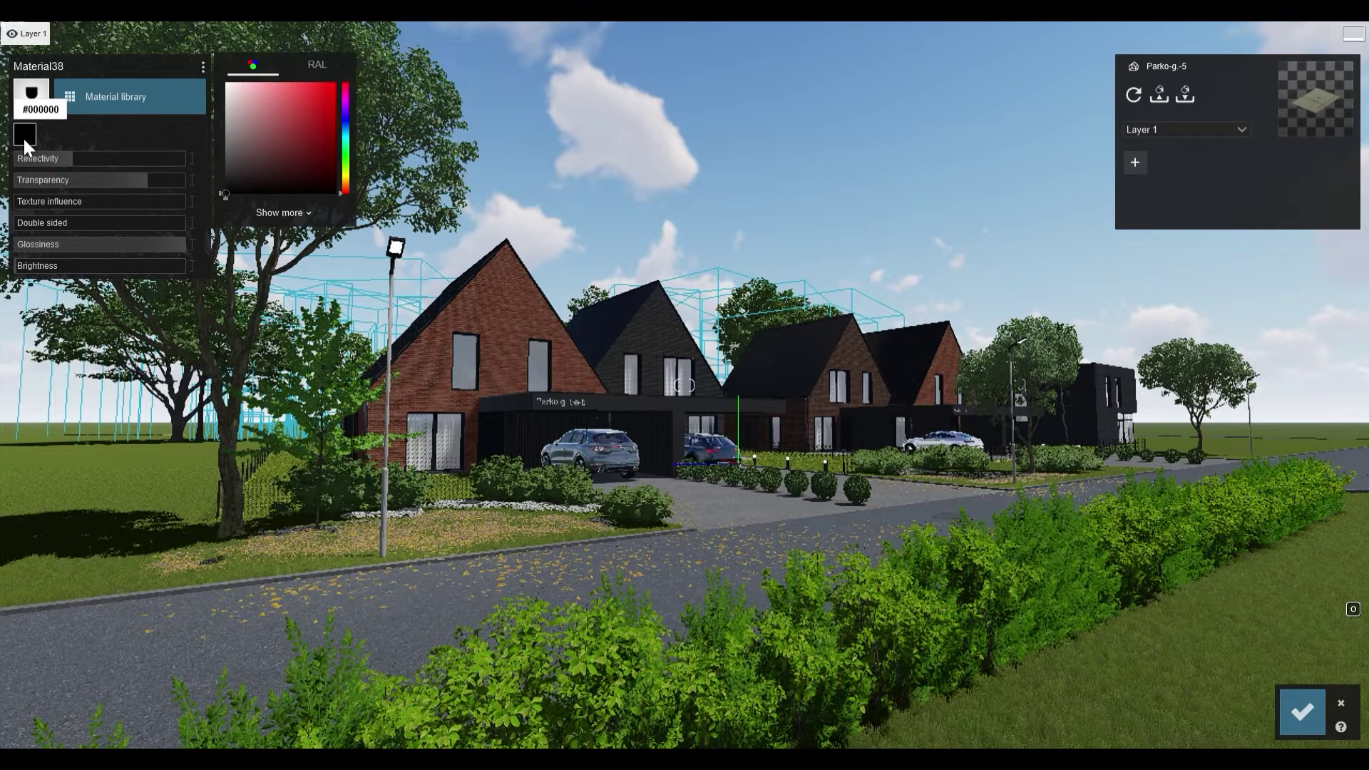
drag(86, 158, 61, 164)
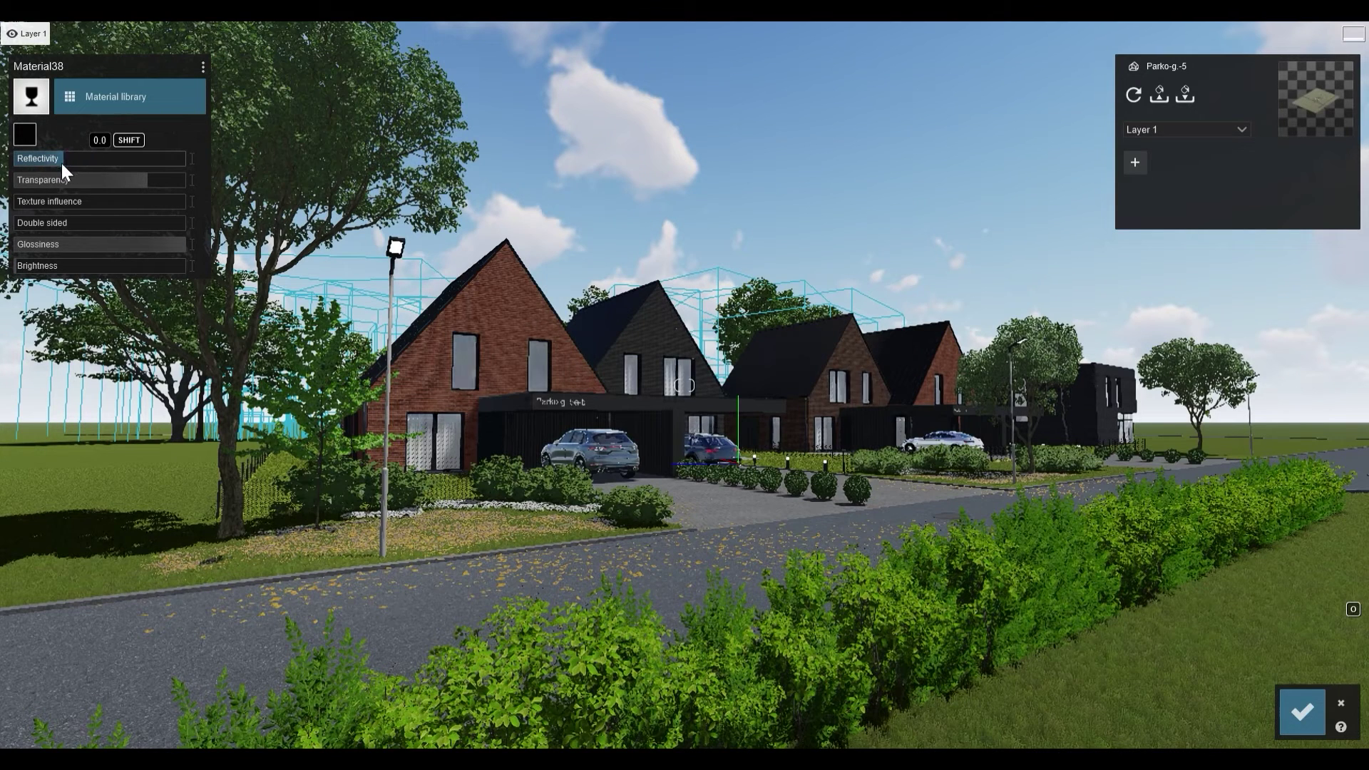
click(1300, 695)
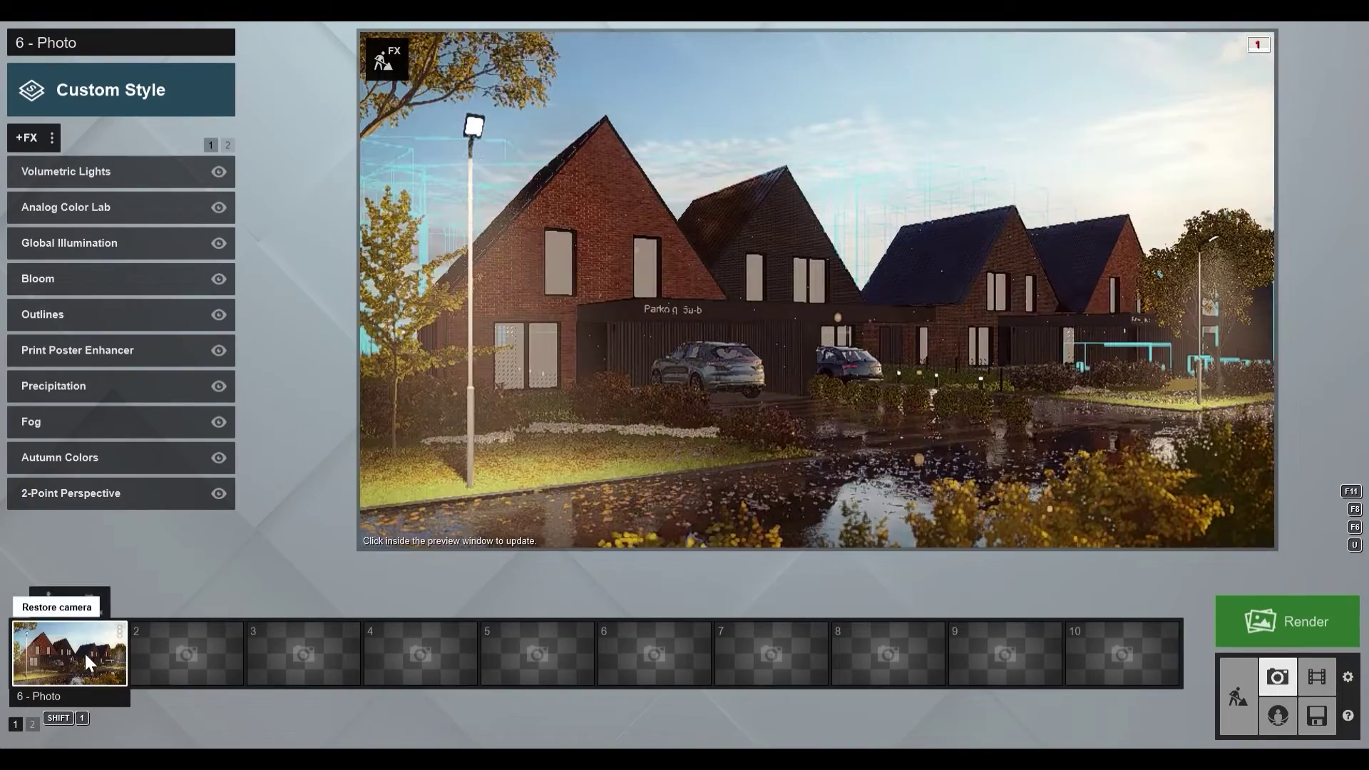
click(633, 391)
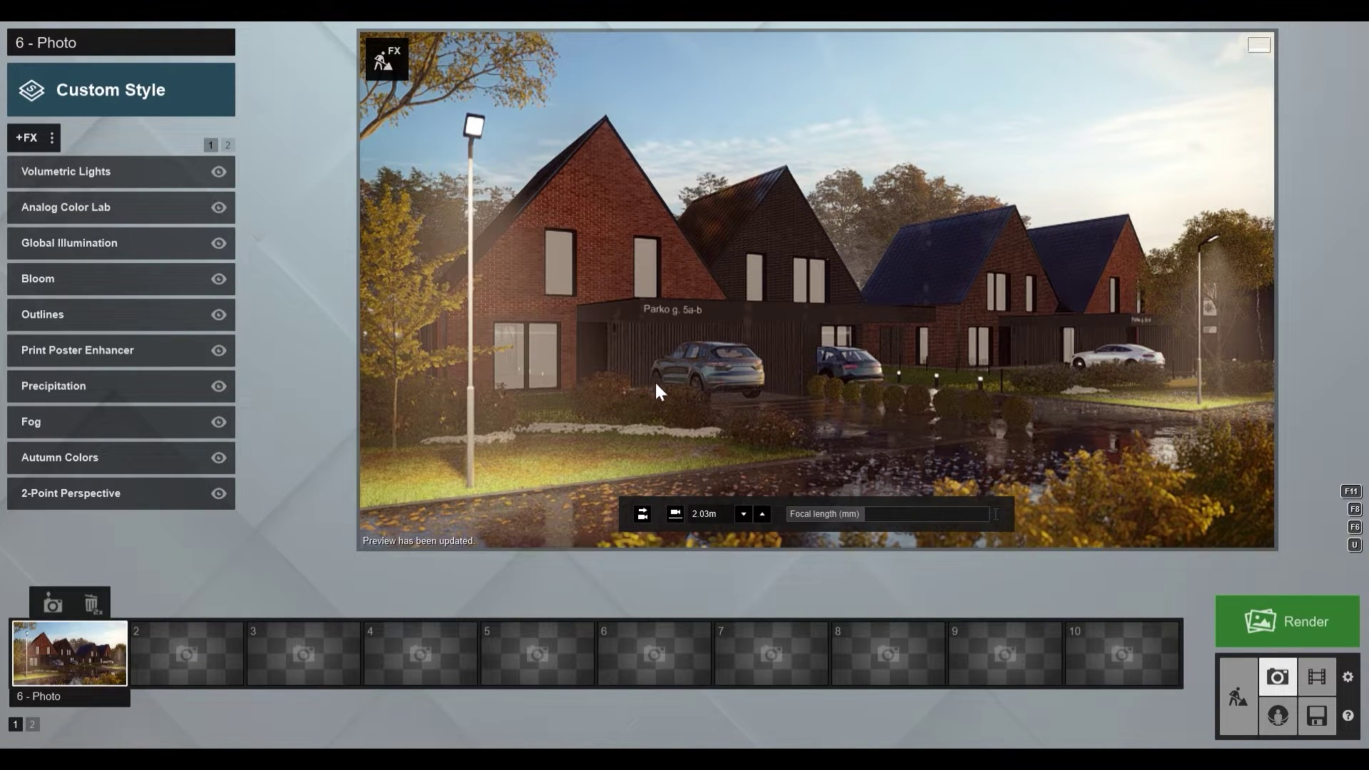
Step: Place the static 3D man with an umbrella on the driveway beside the parked SUV, turn him, and update the photo from its saved camera
mouse_move(1126, 634)
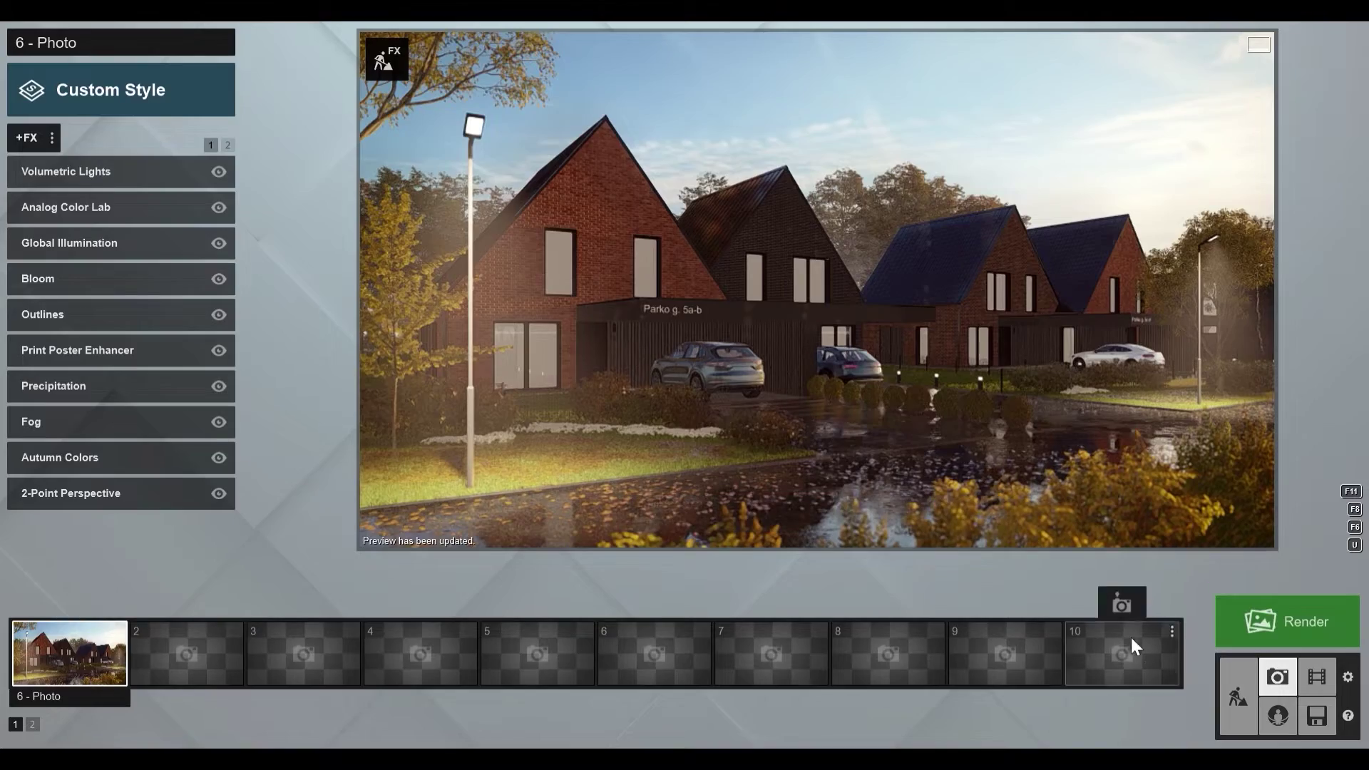
click(1238, 687)
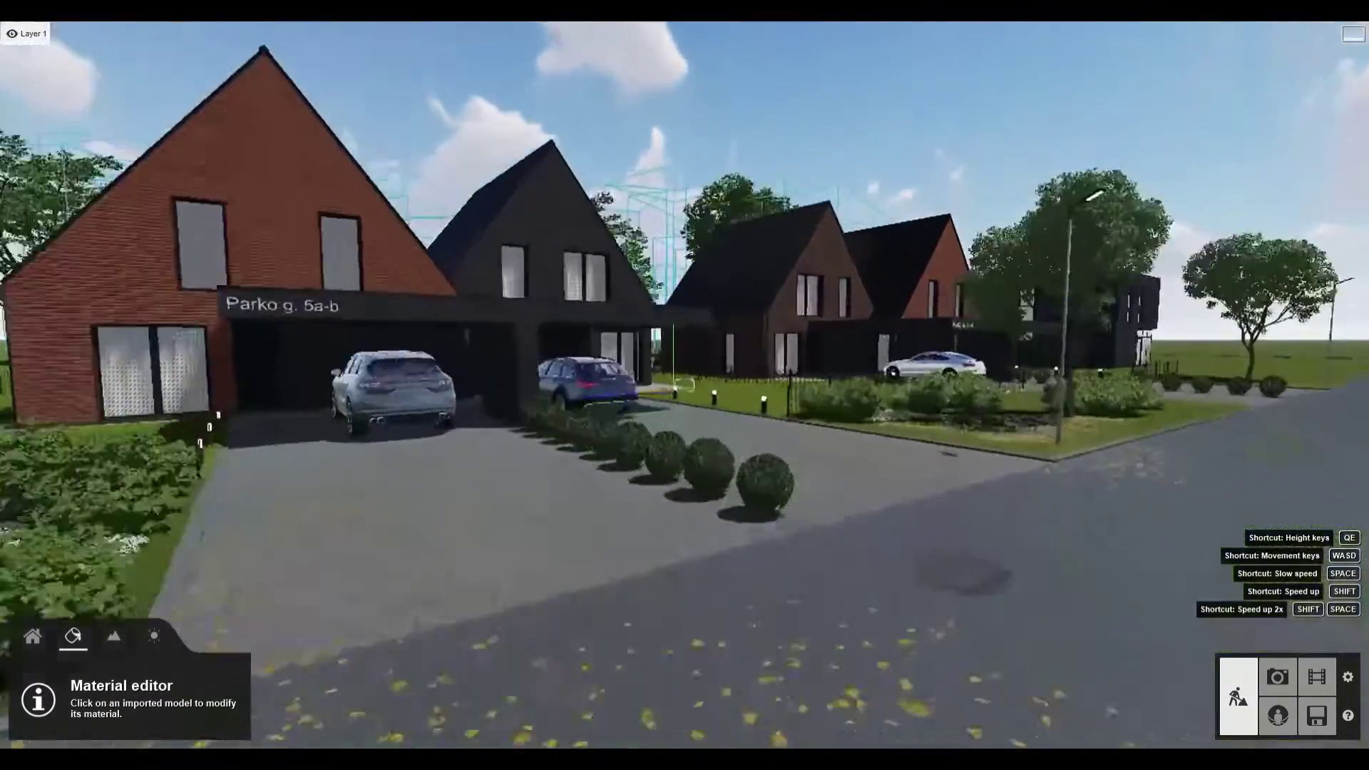
right_drag(608, 473, 609, 511)
key(w)
key(a)
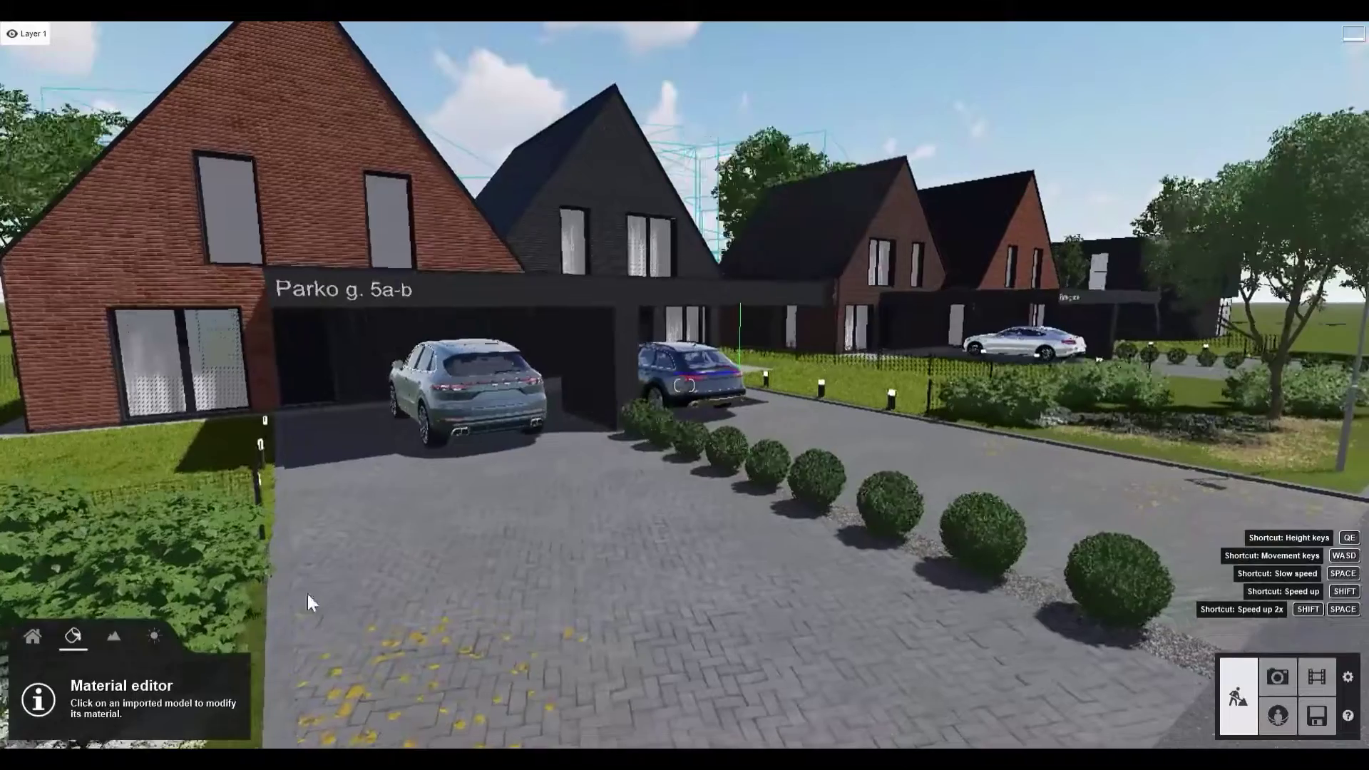
click(44, 635)
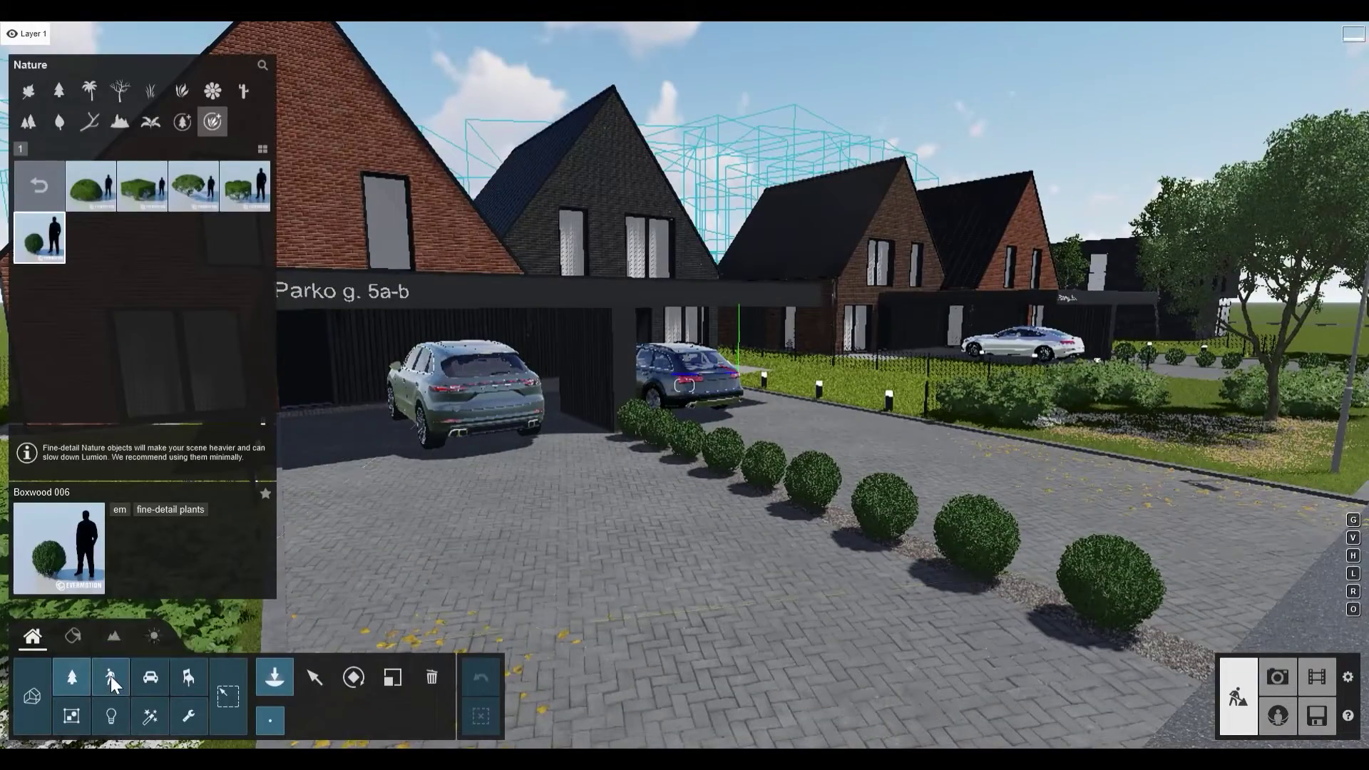
click(110, 676)
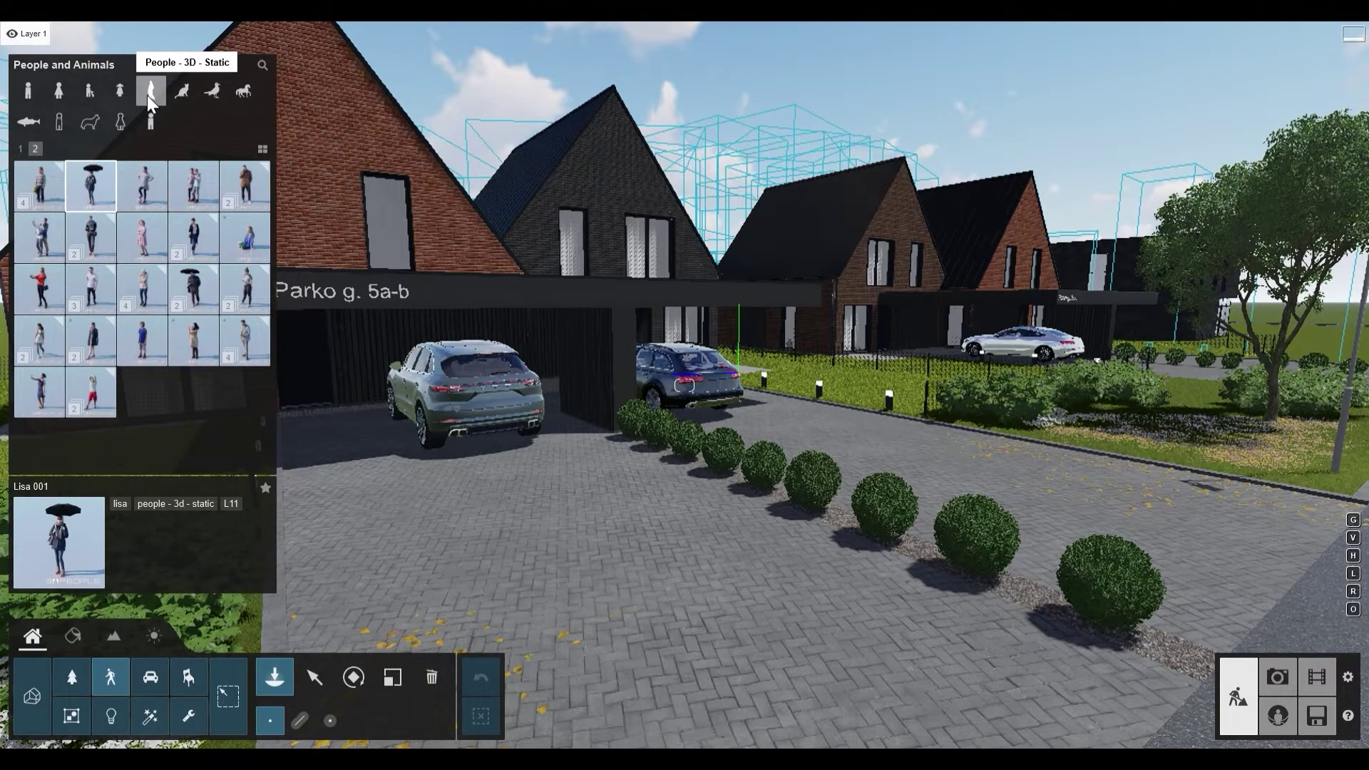
click(198, 293)
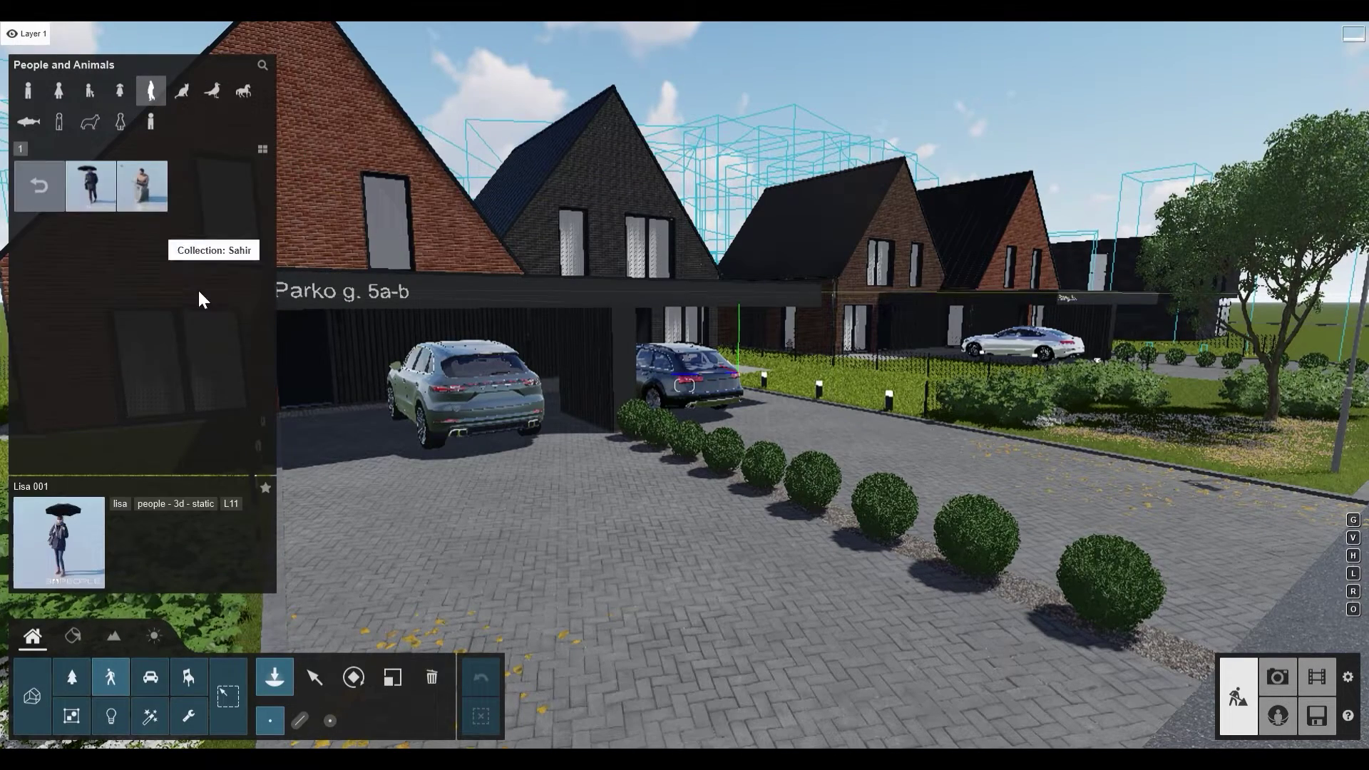
click(94, 191)
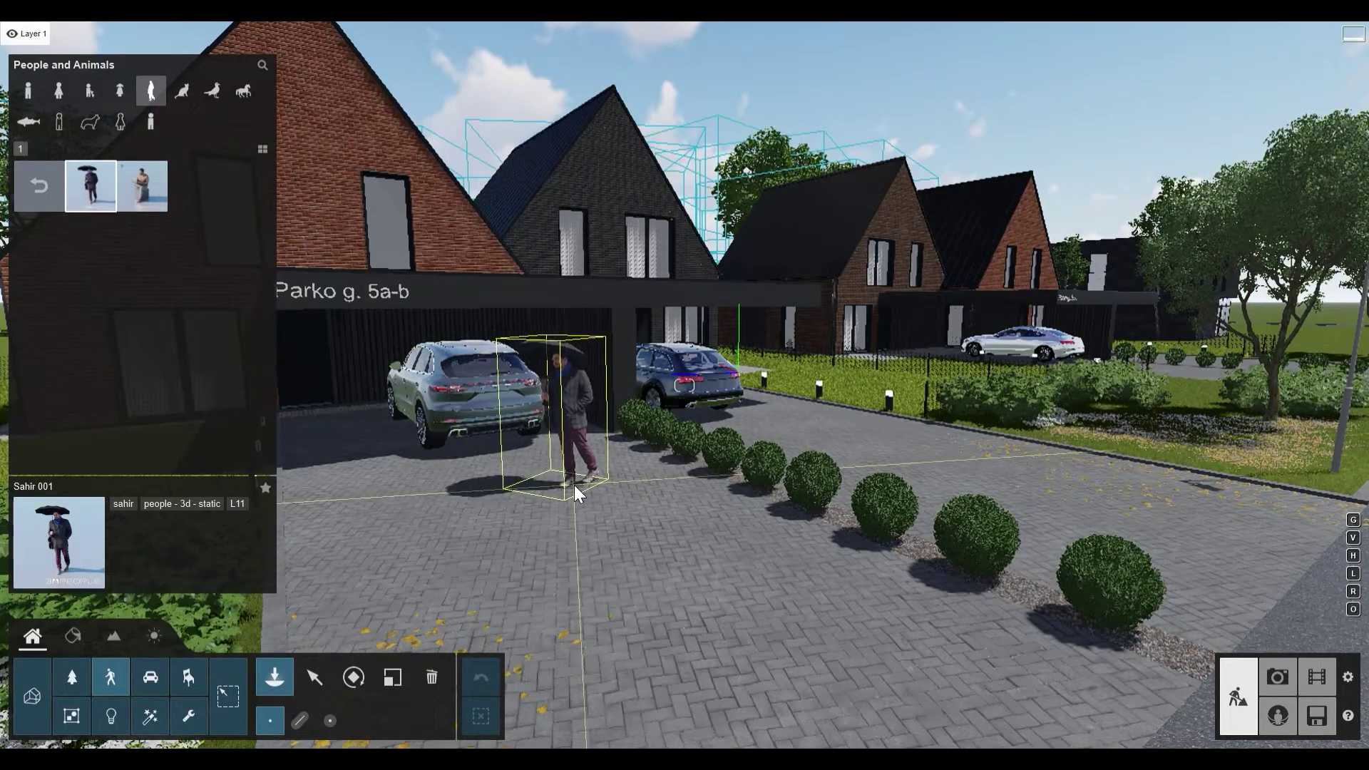
click(572, 482)
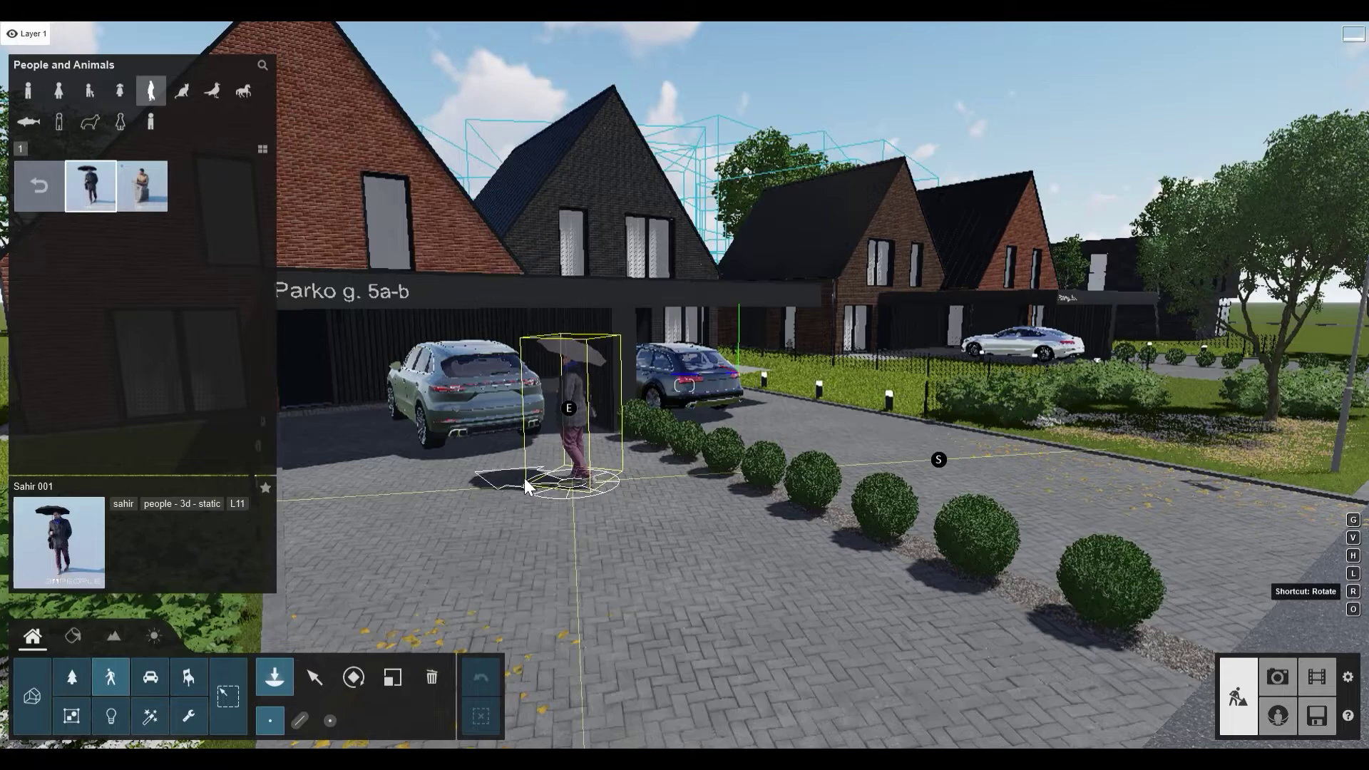
key(r)
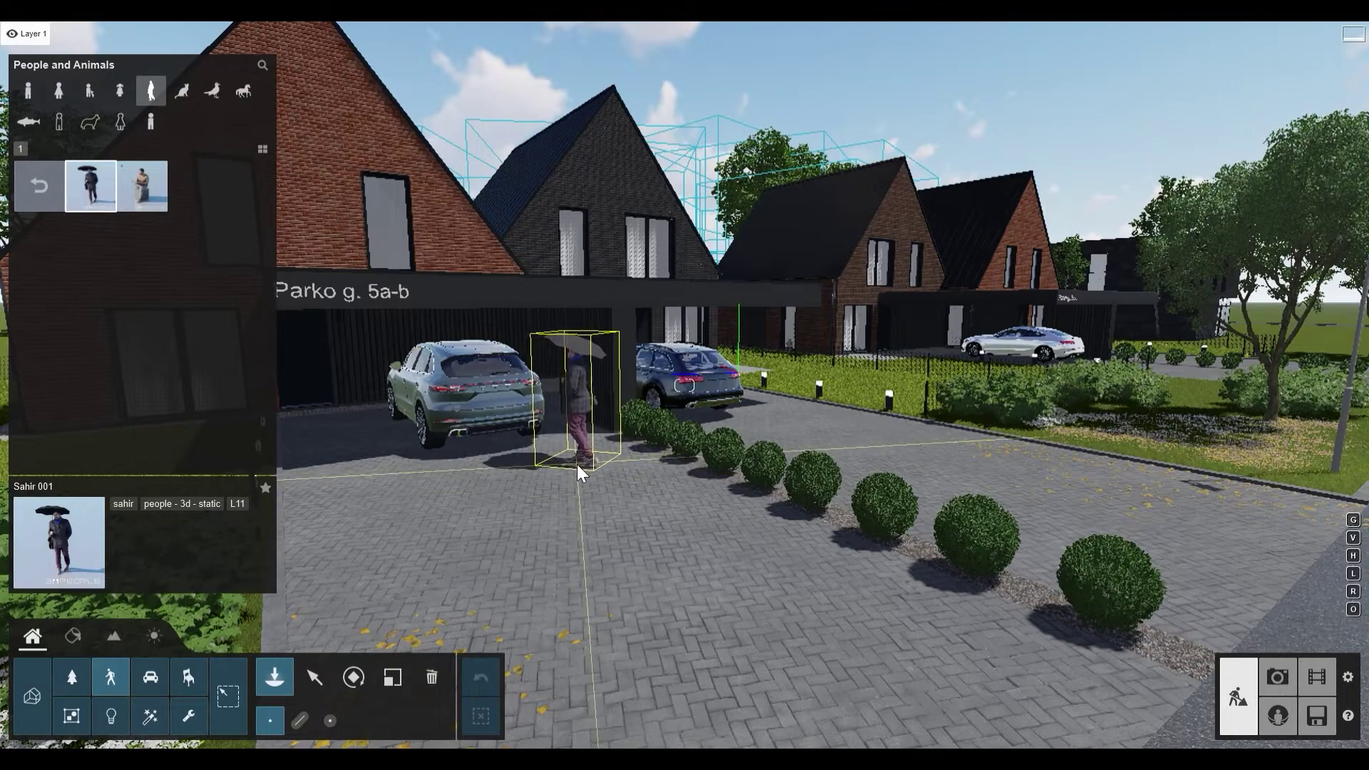
click(576, 464)
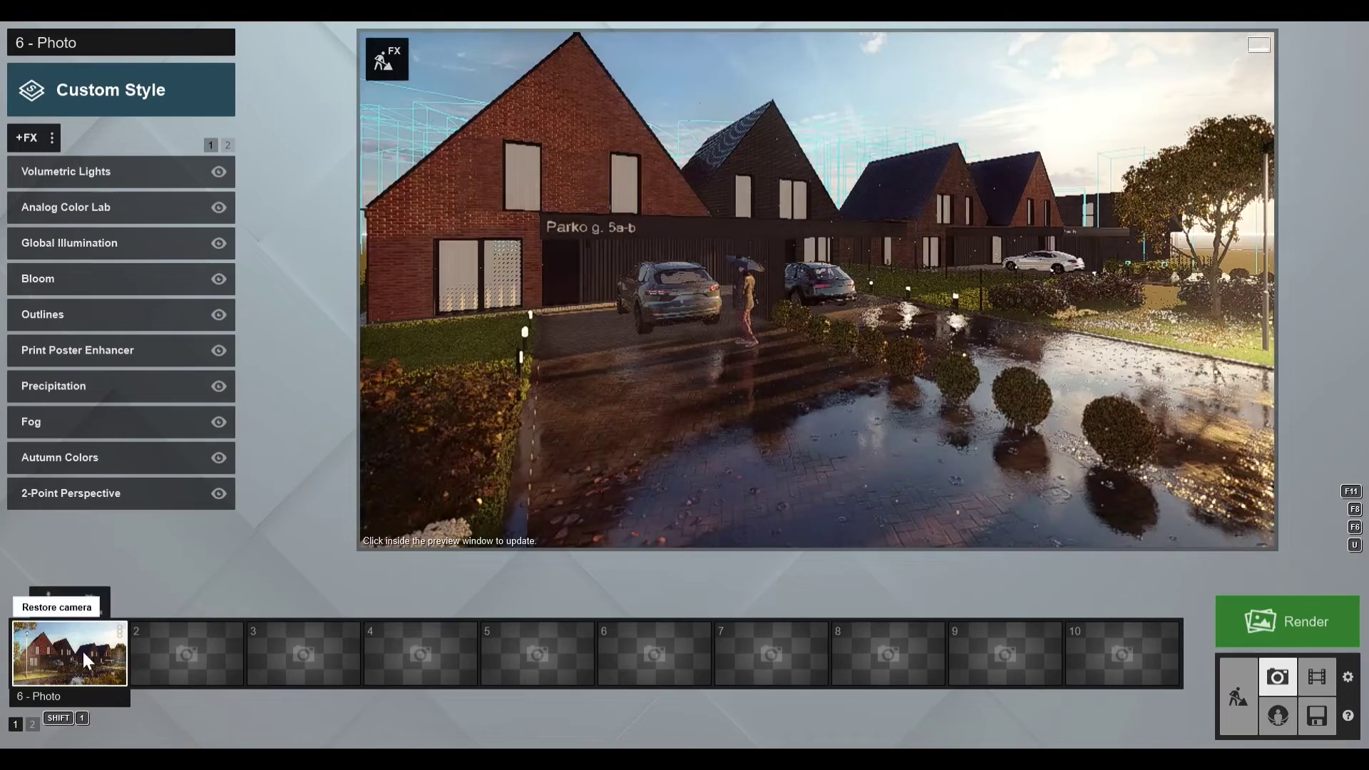
click(82, 648)
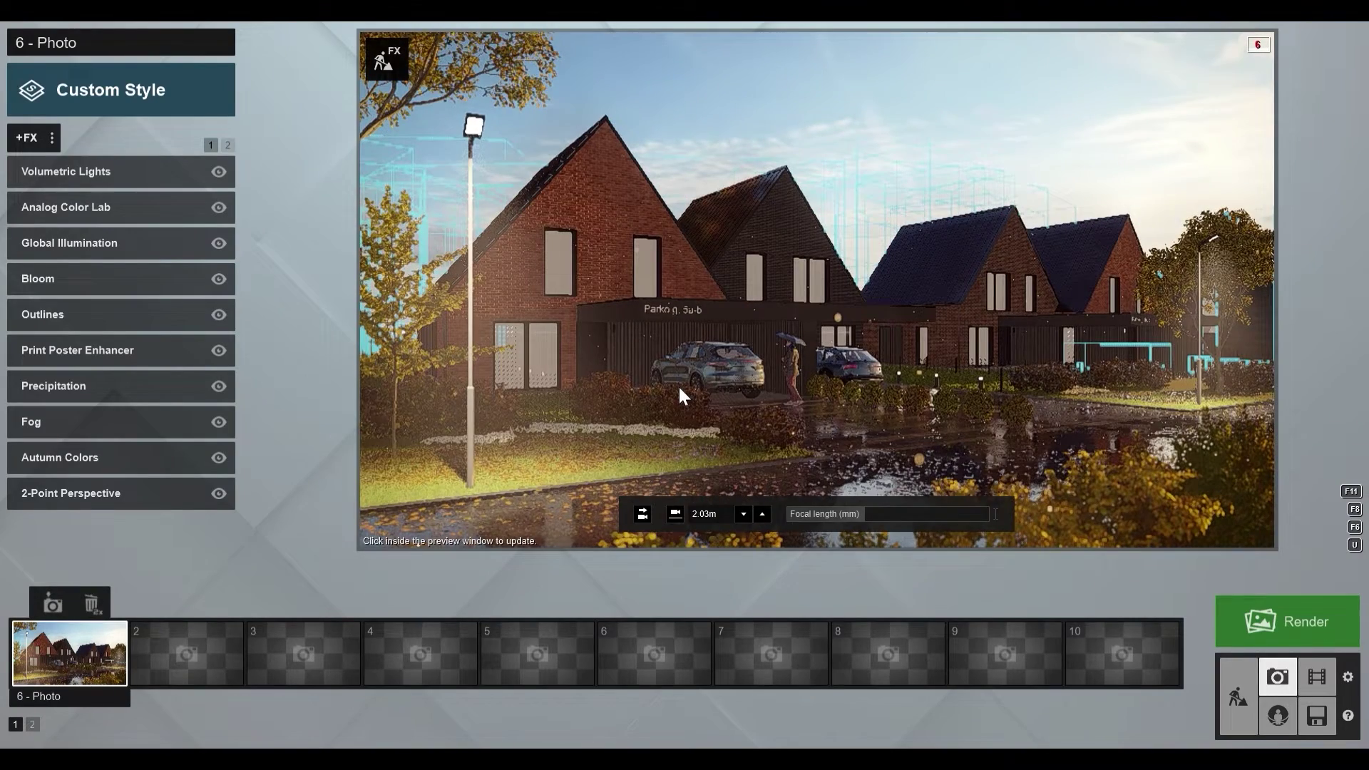
click(867, 378)
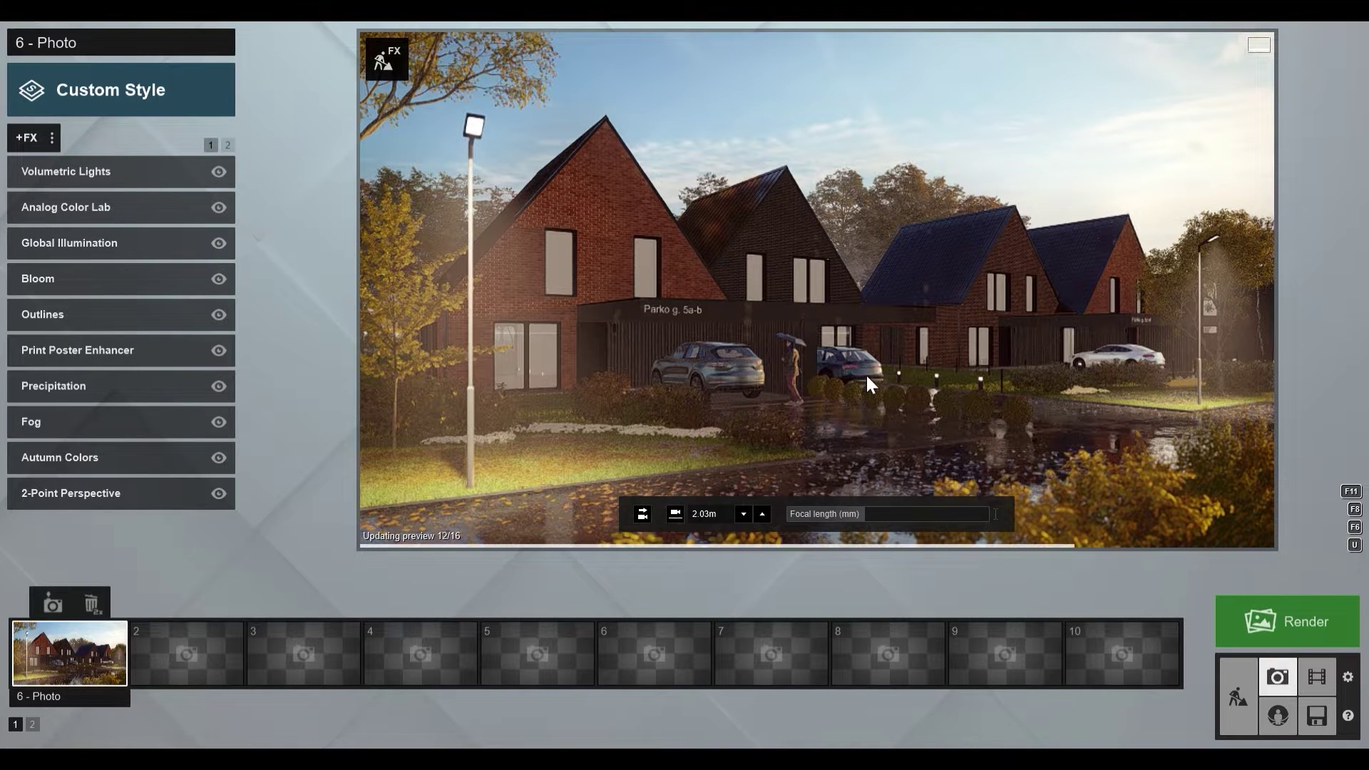
Step: Place a leaves 02 falling-leaves effect in the canopy of the large tree beside the front house
click(1232, 703)
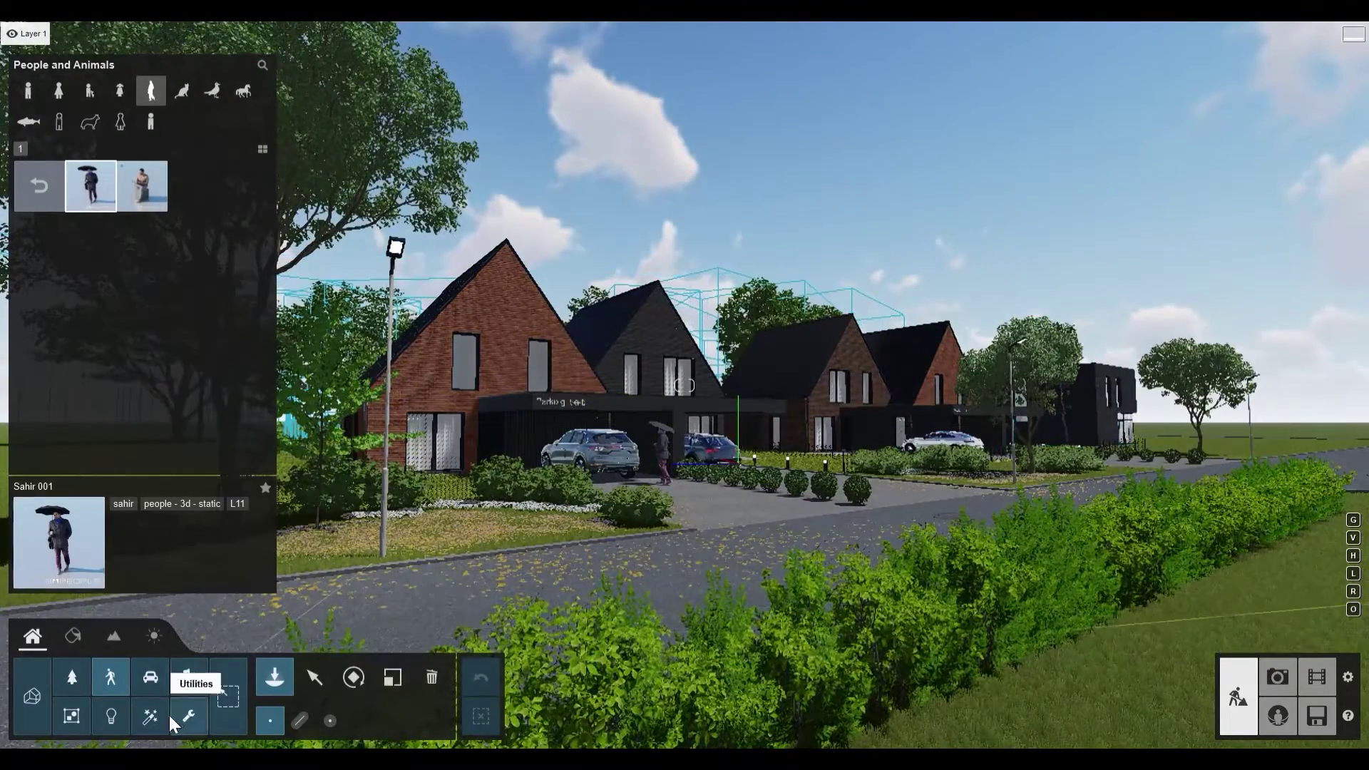
click(152, 717)
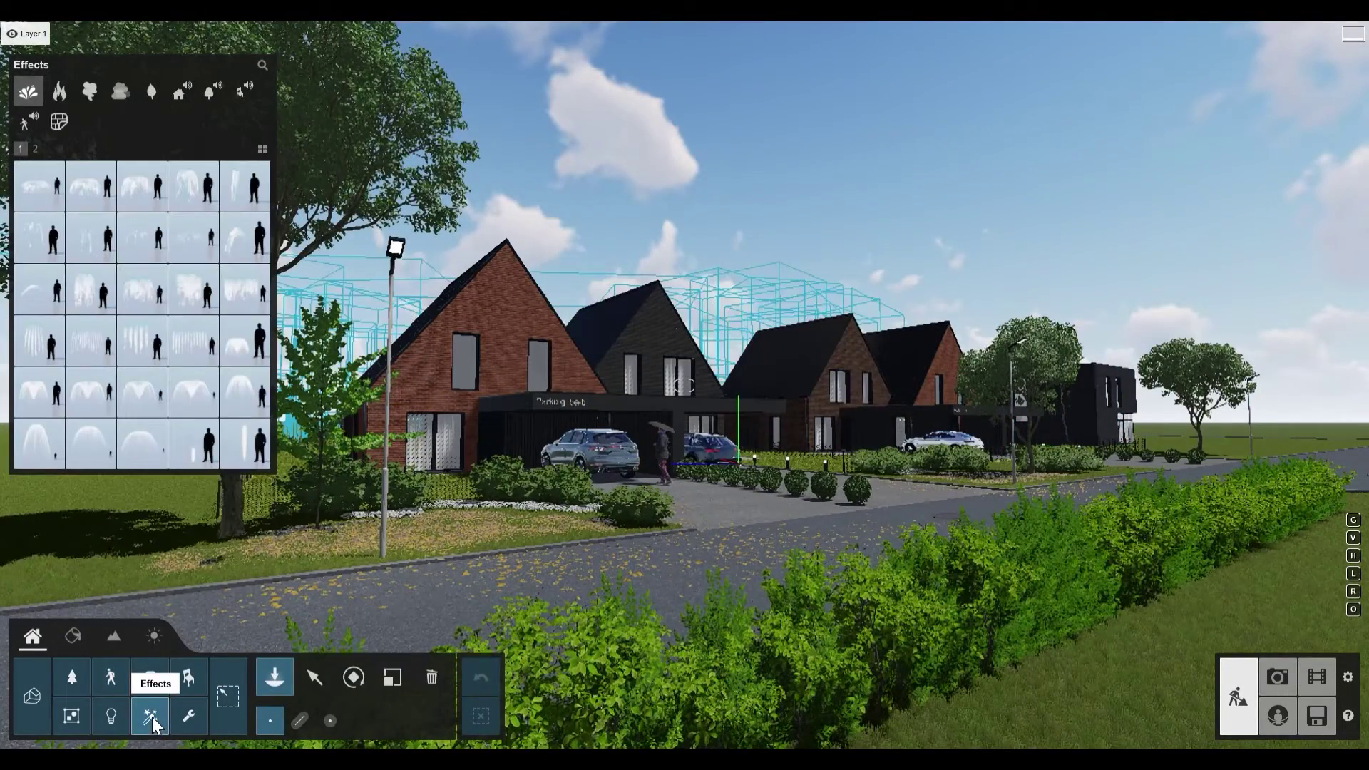
click(148, 97)
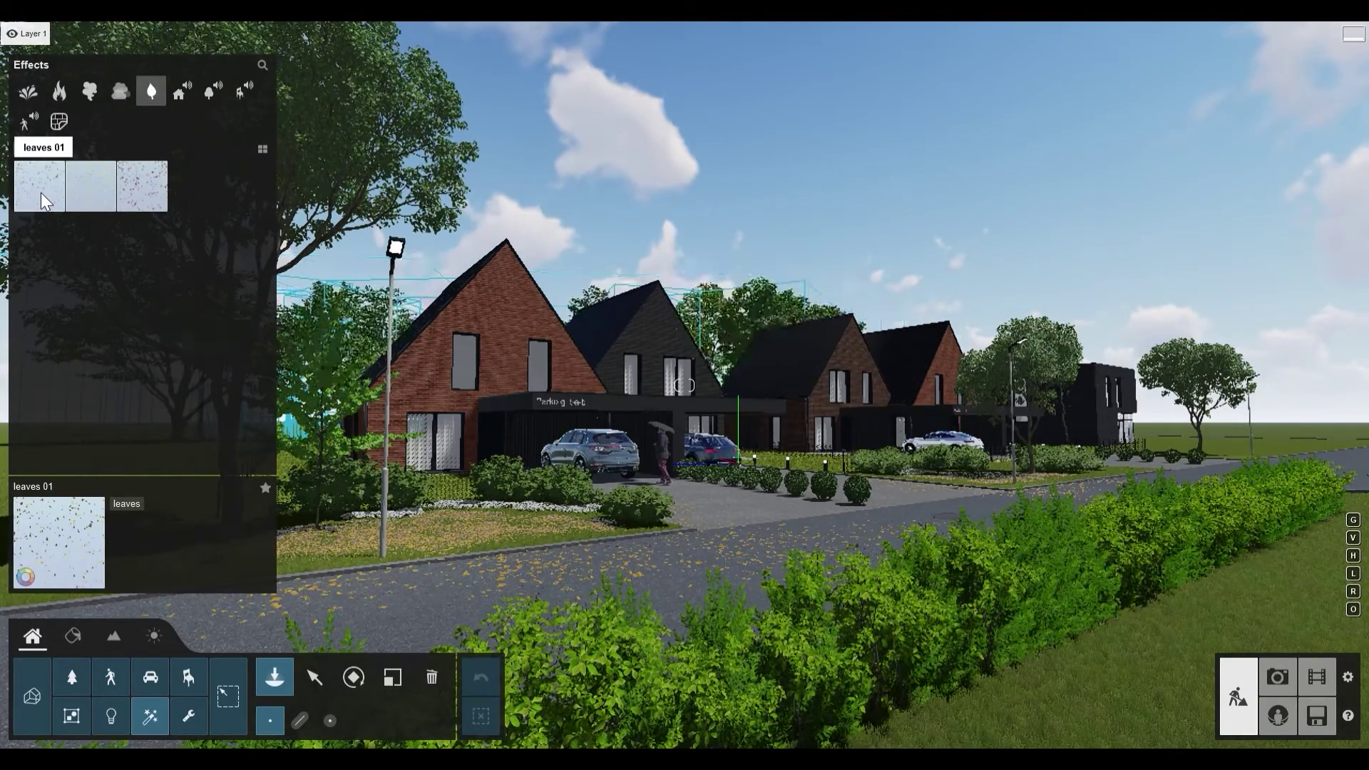
click(143, 190)
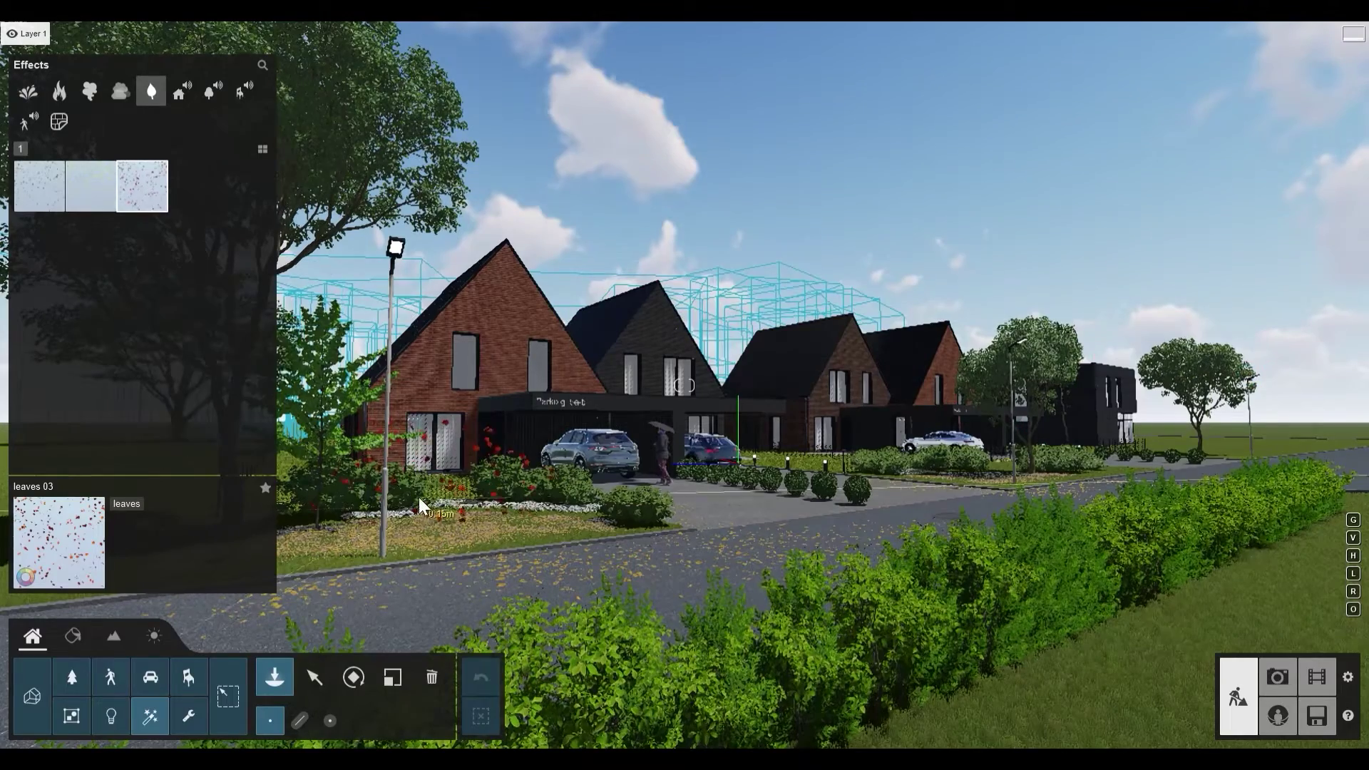
click(91, 183)
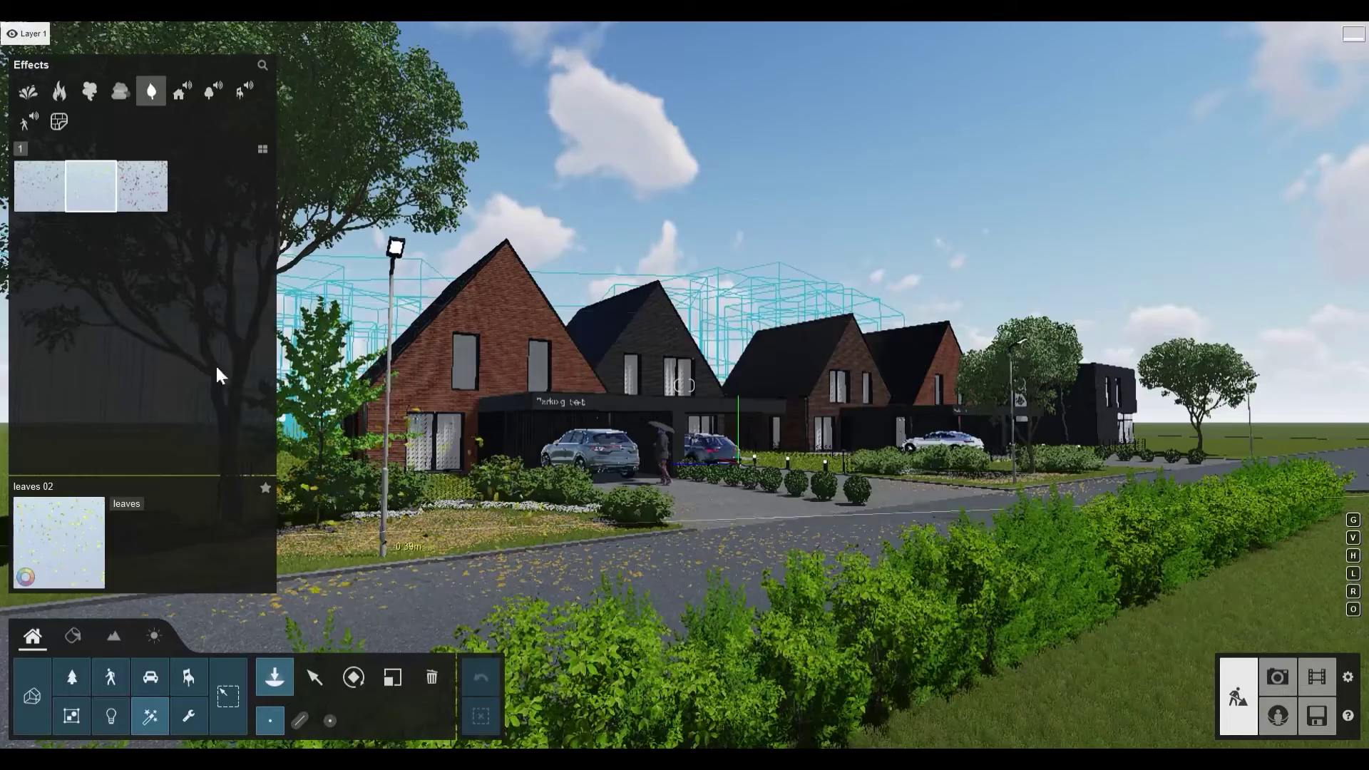
click(46, 196)
click(91, 186)
key(w)
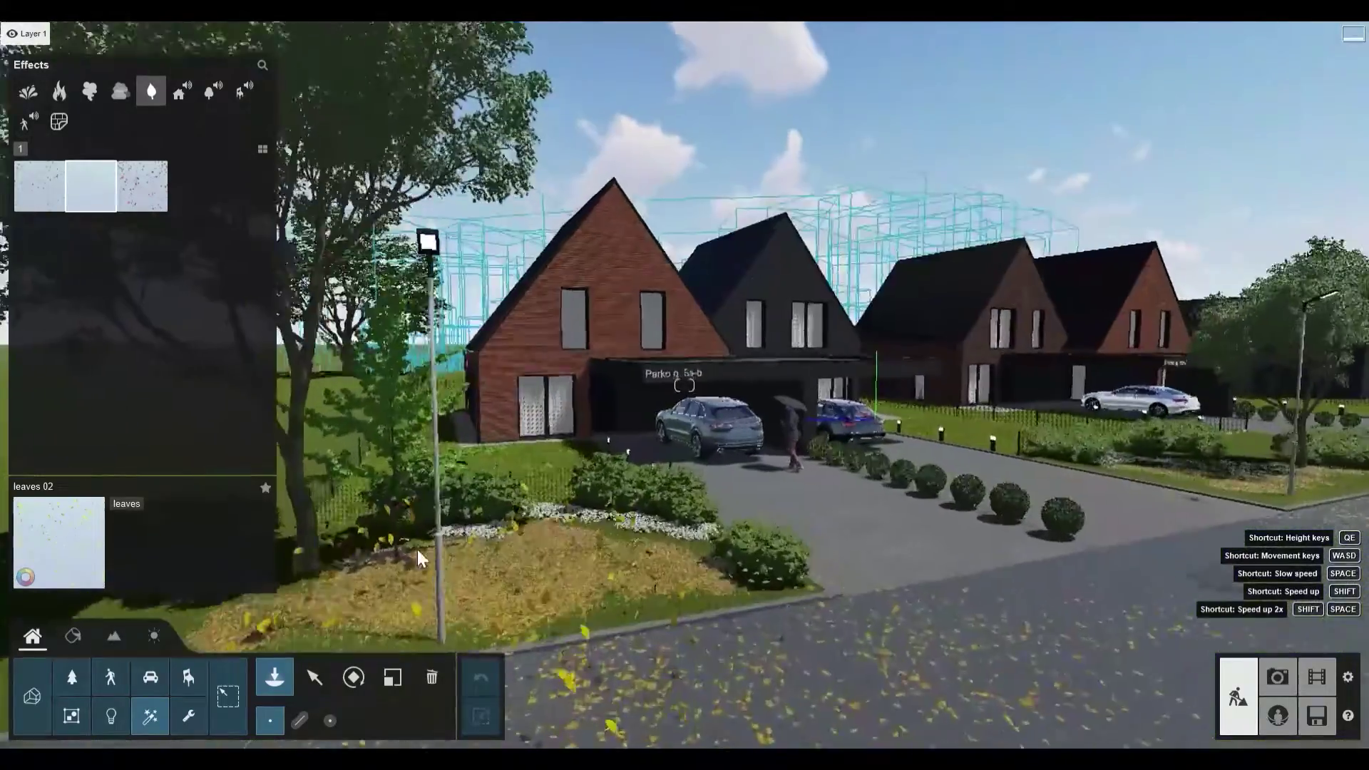
key(w)
key(q)
key(a)
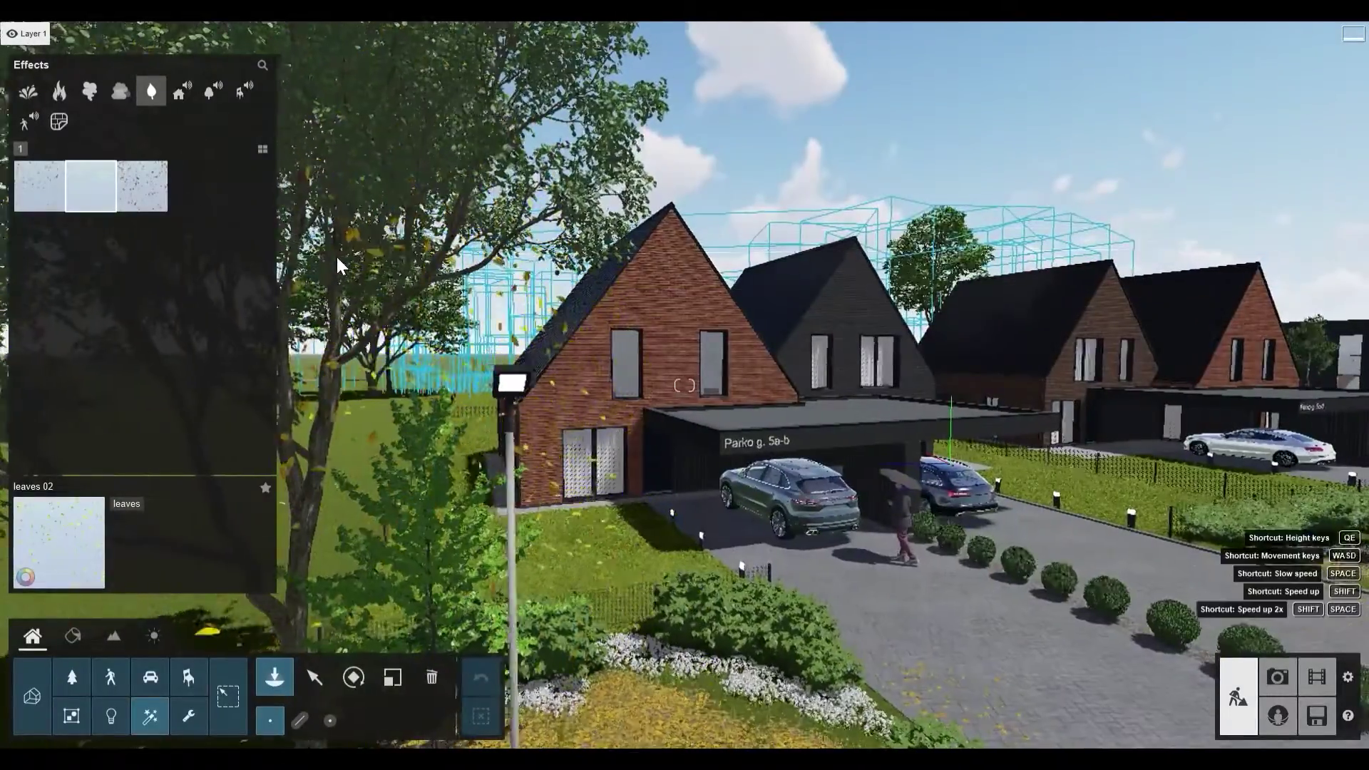
key(w)
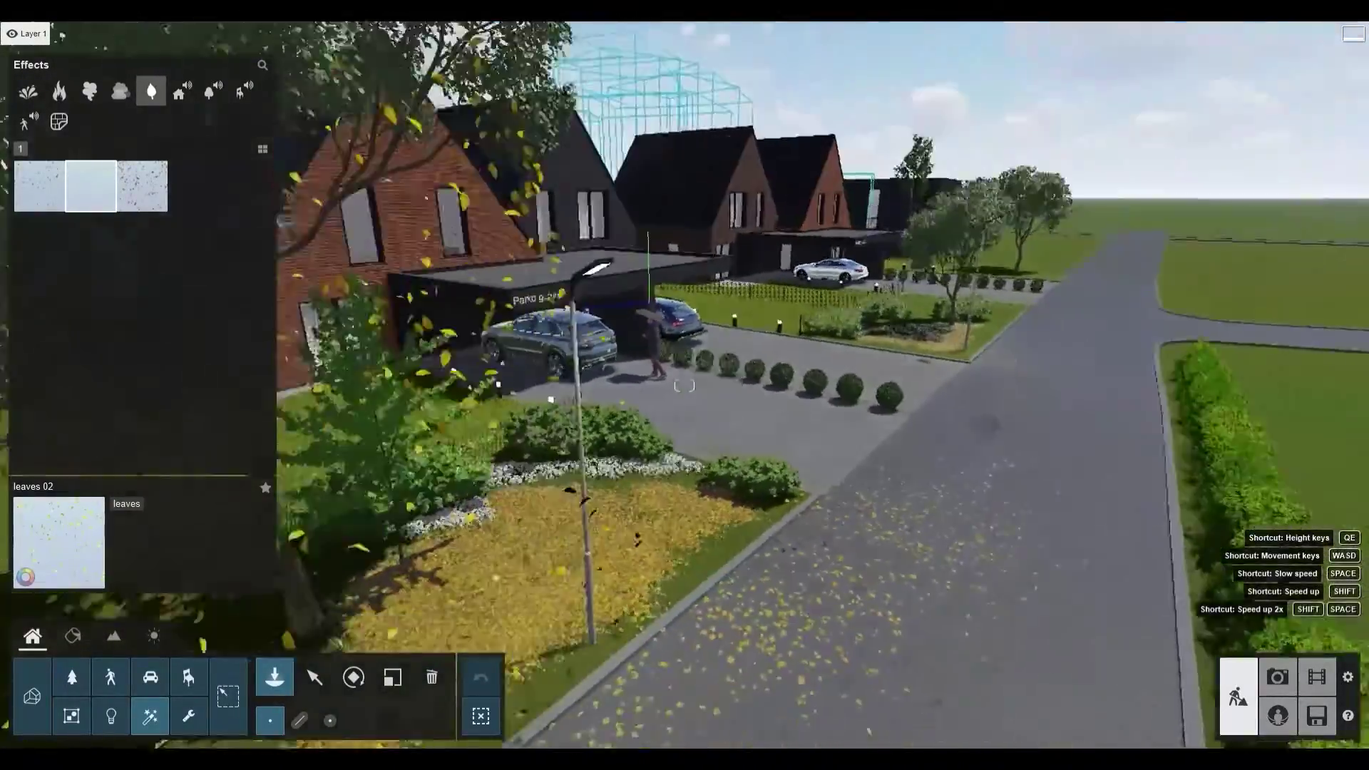
key(w)
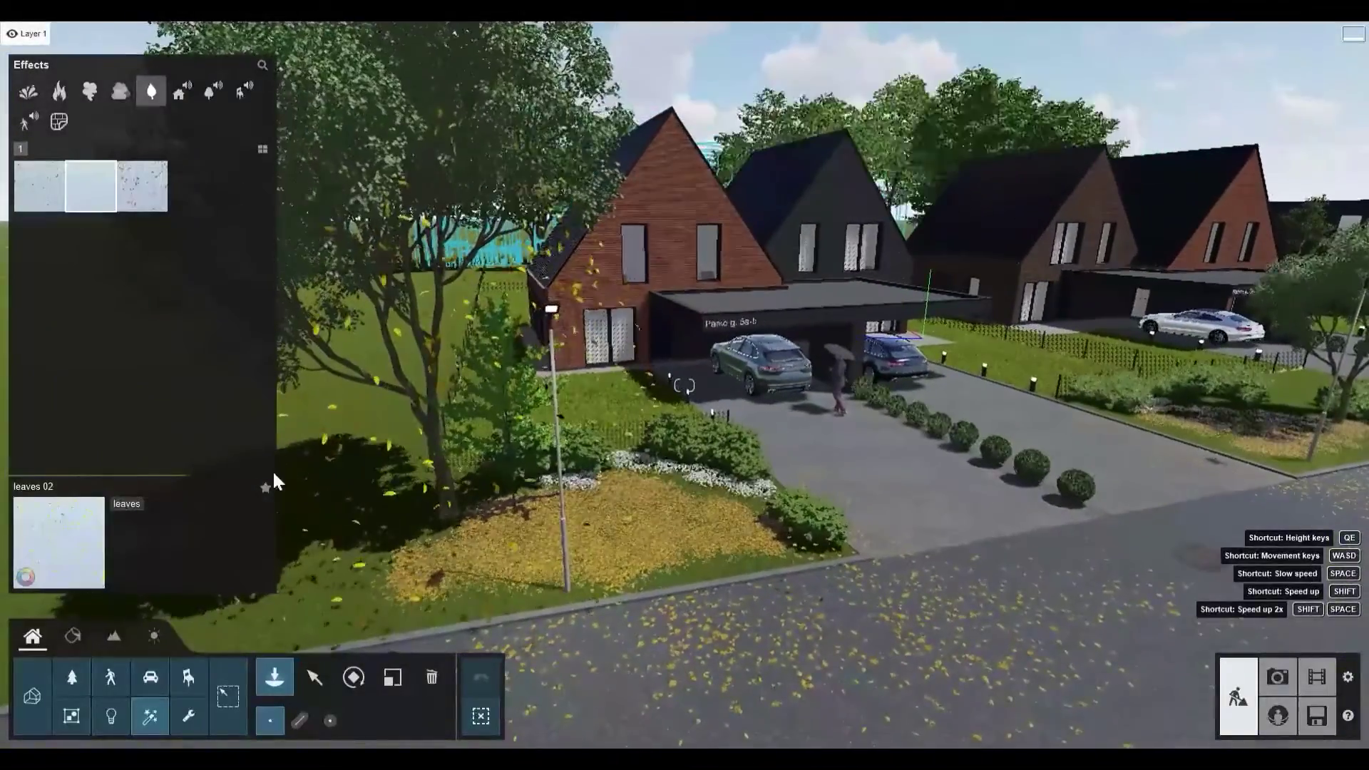
Step: Reduce the Wind Z slightly and the Amount strongly for the falling-leaves effect in the tree
click(314, 677)
click(440, 226)
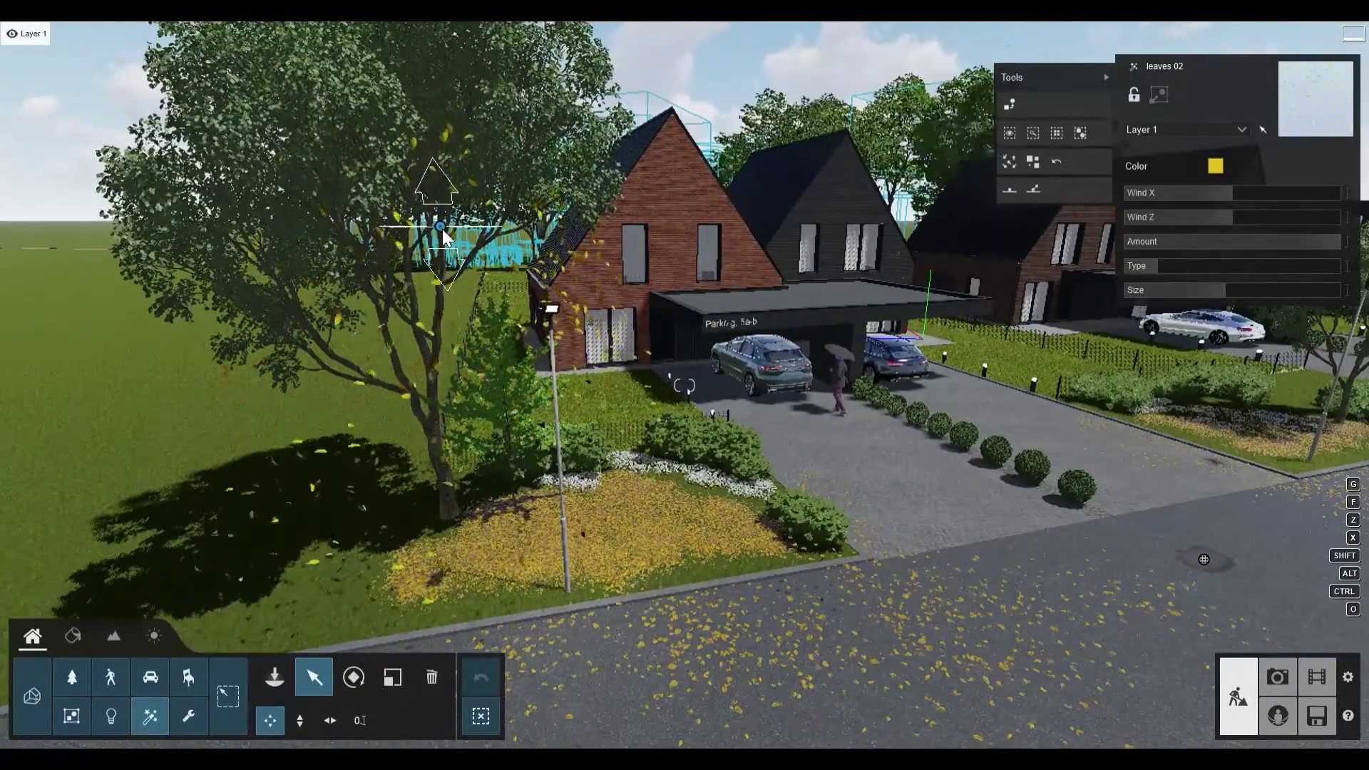
drag(1236, 218, 1207, 220)
drag(1306, 243, 1145, 245)
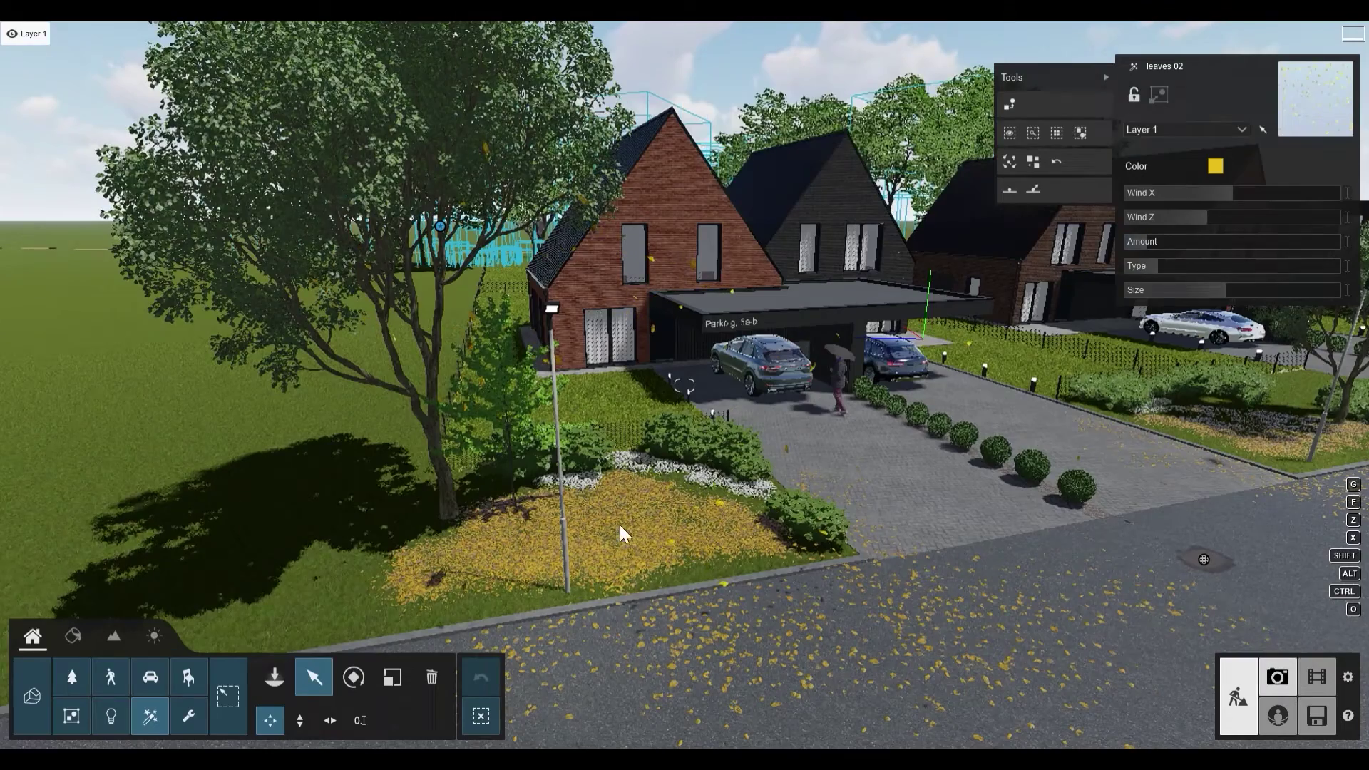
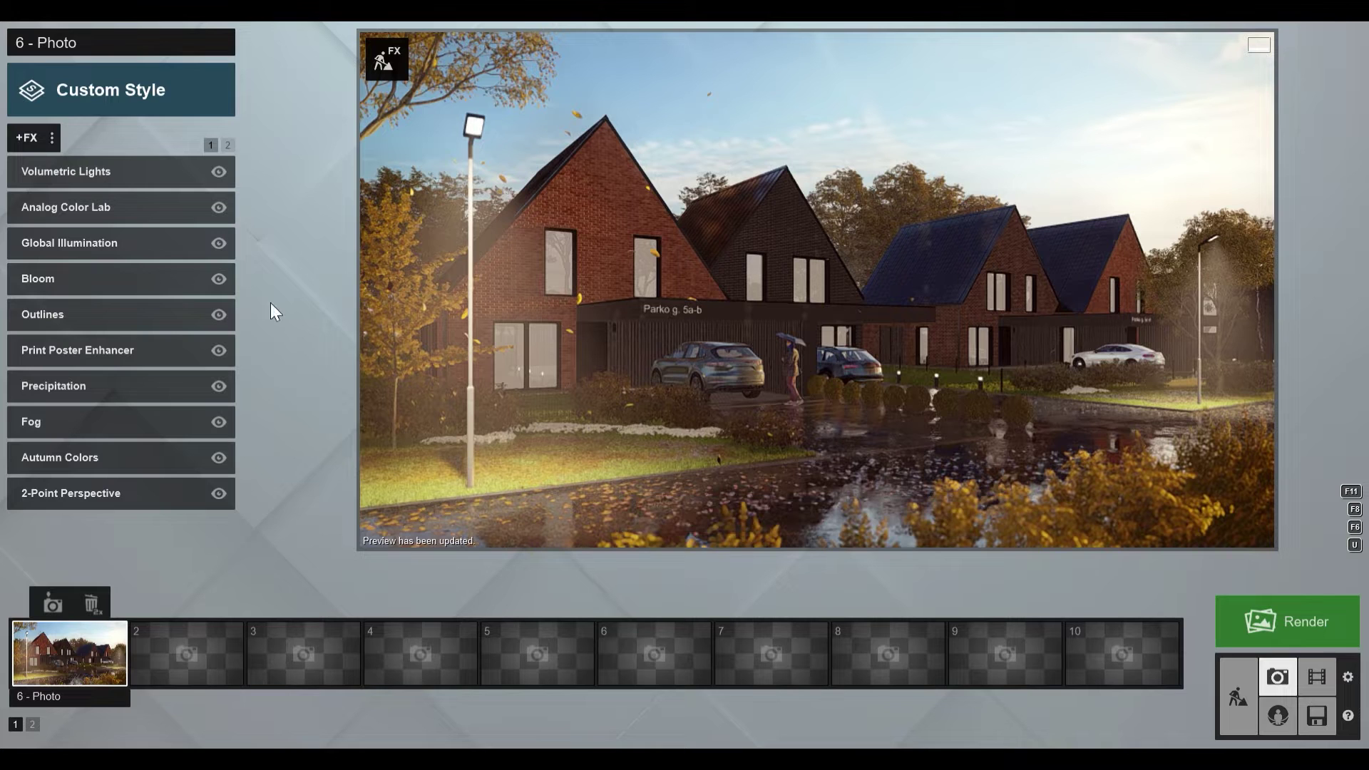
Step: Replace the Real Skies image with the second sky of the Morning collection
click(227, 145)
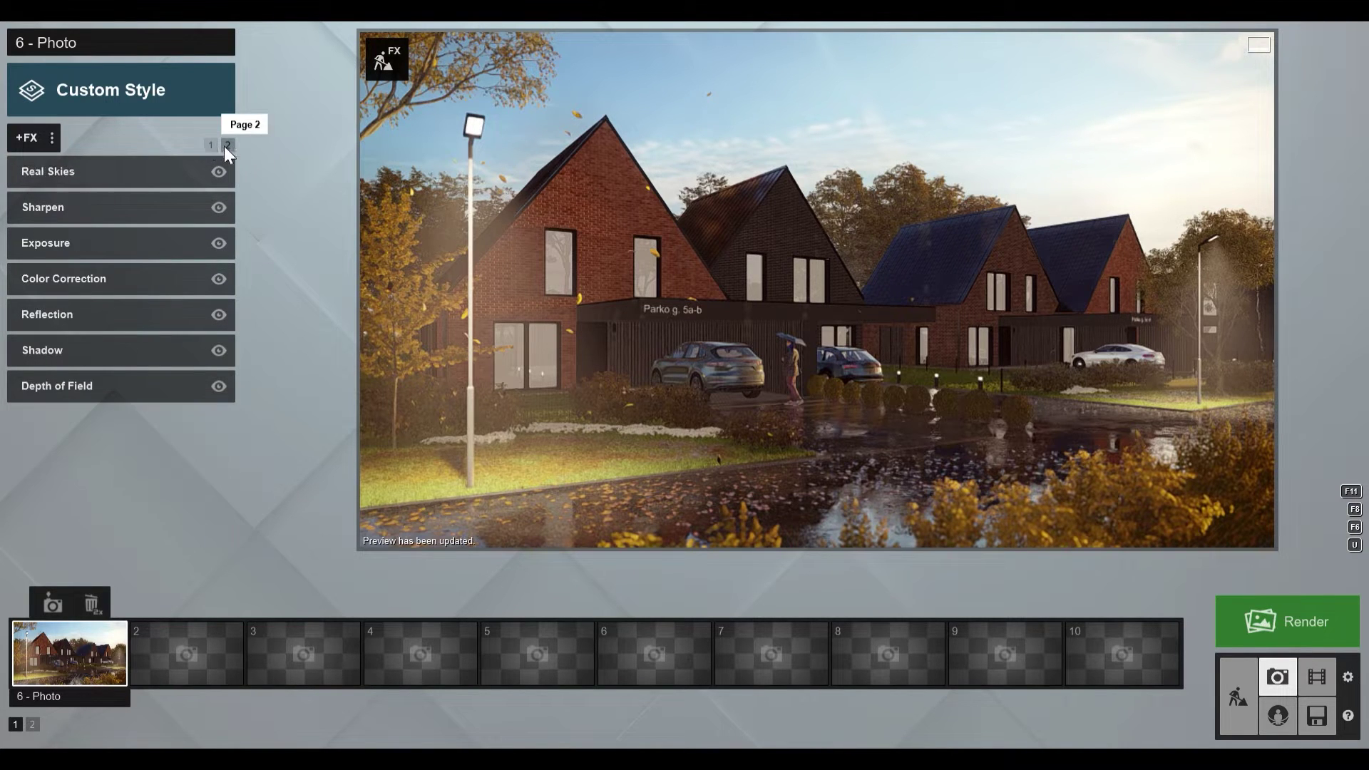
click(75, 174)
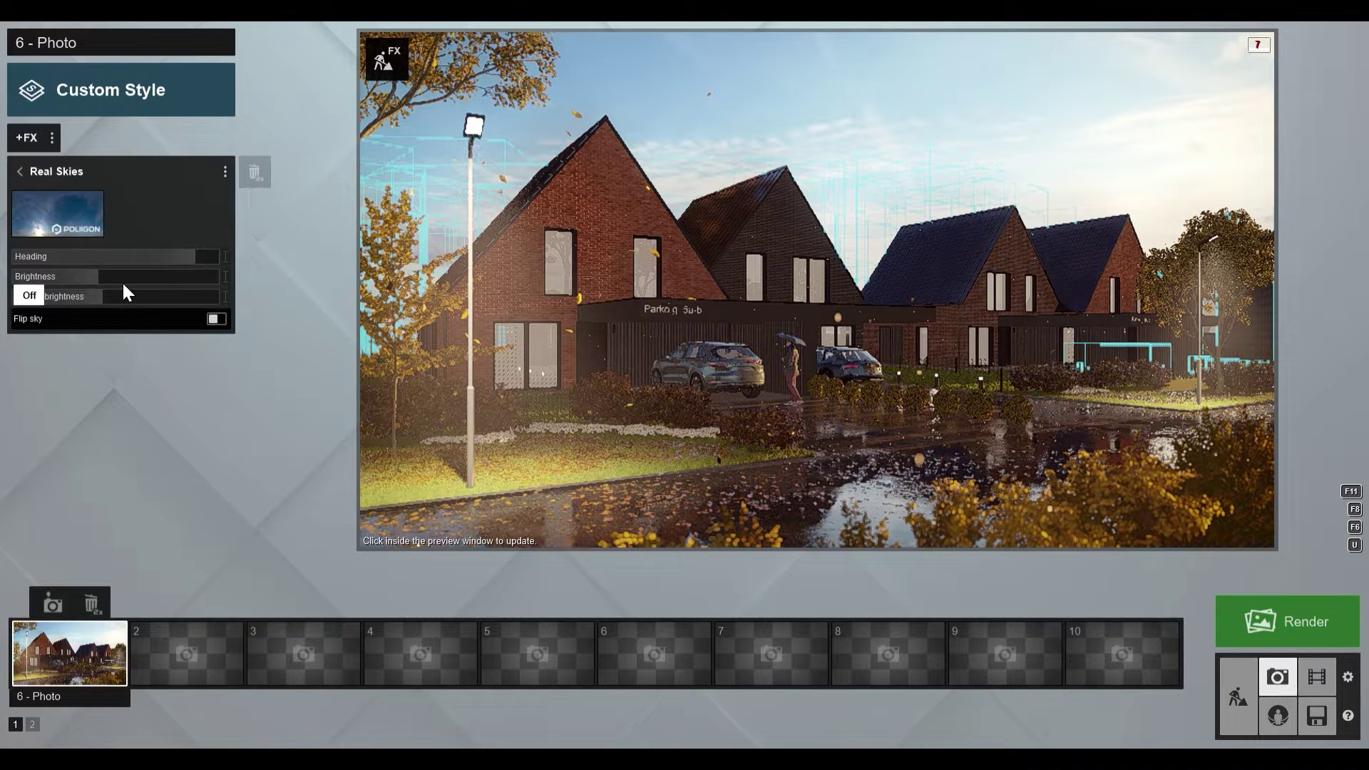
click(68, 211)
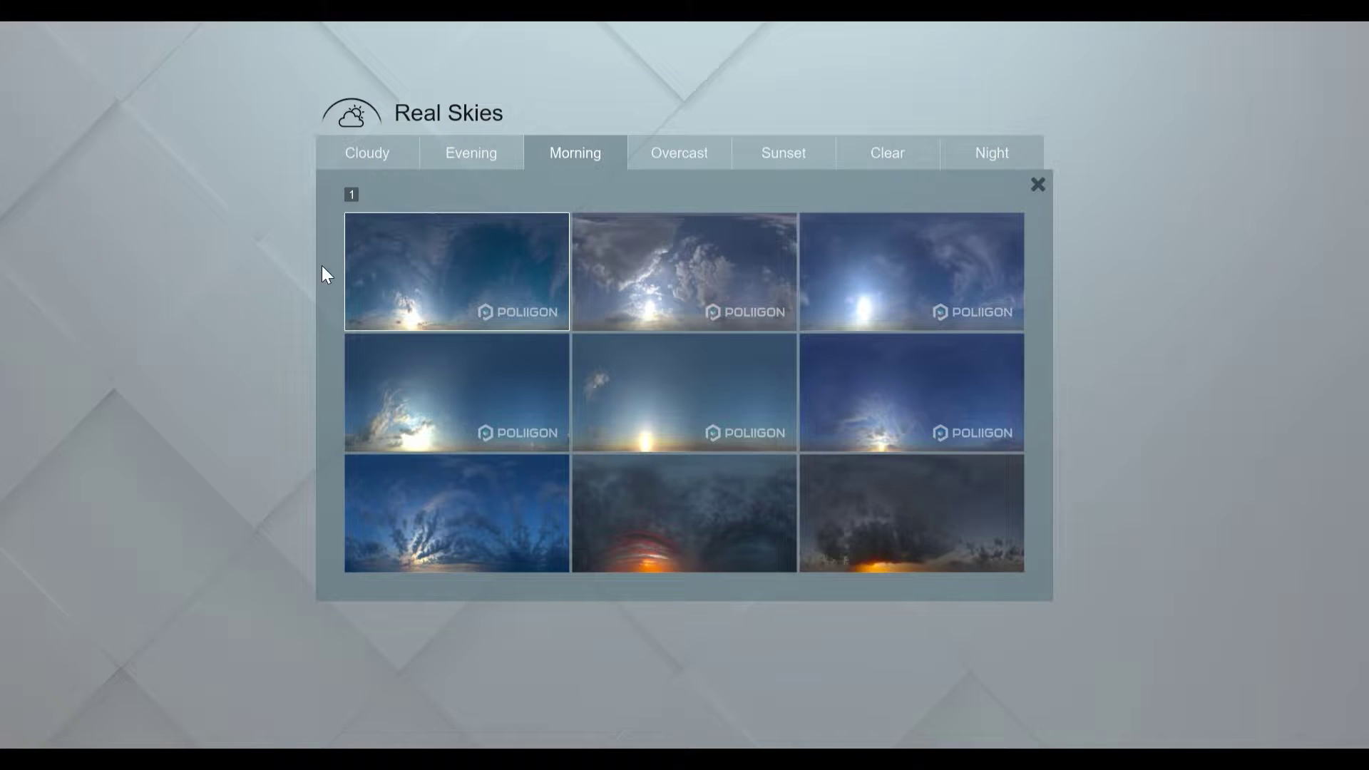
click(639, 276)
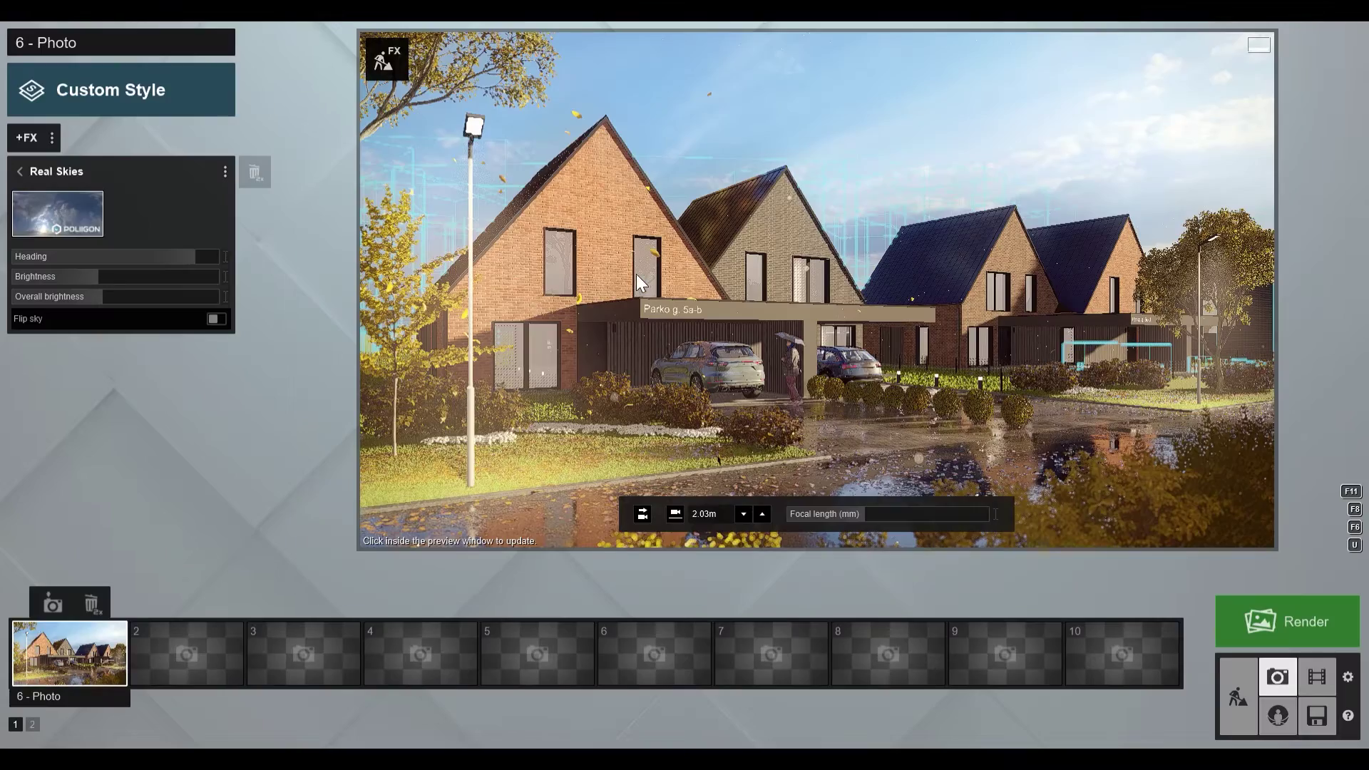
Step: Replace the Real Skies image with the first sky of the Morning collection, set its heading to 140.5°, and update the preview
drag(194, 258, 209, 263)
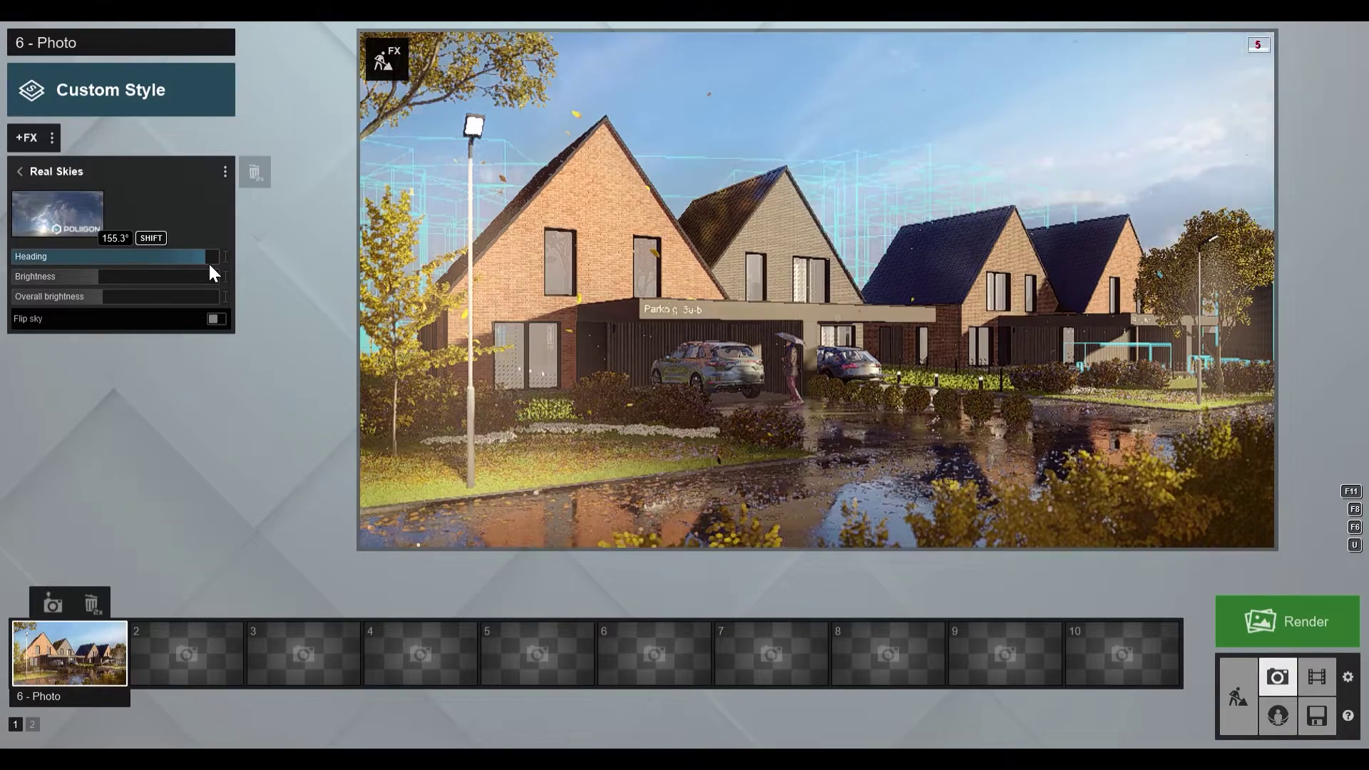
click(74, 218)
click(423, 292)
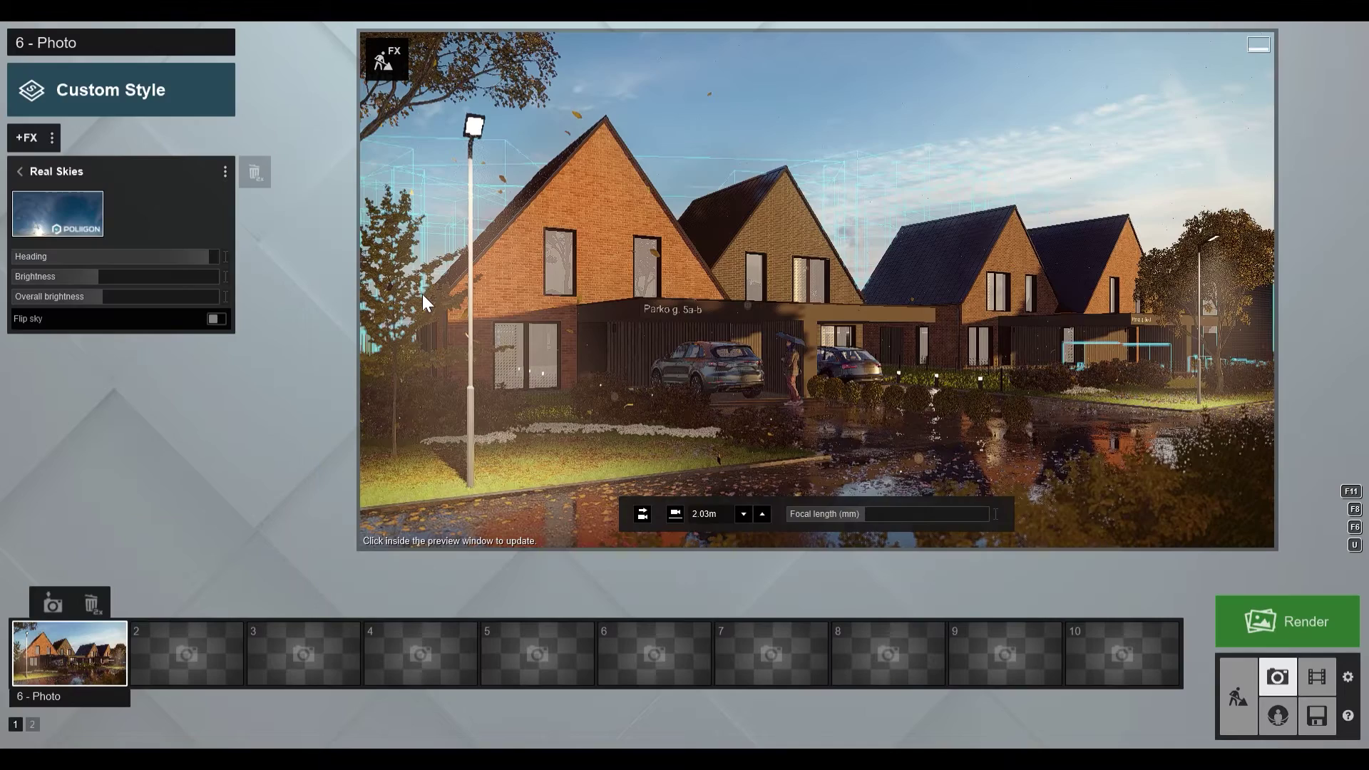
drag(196, 257, 198, 255)
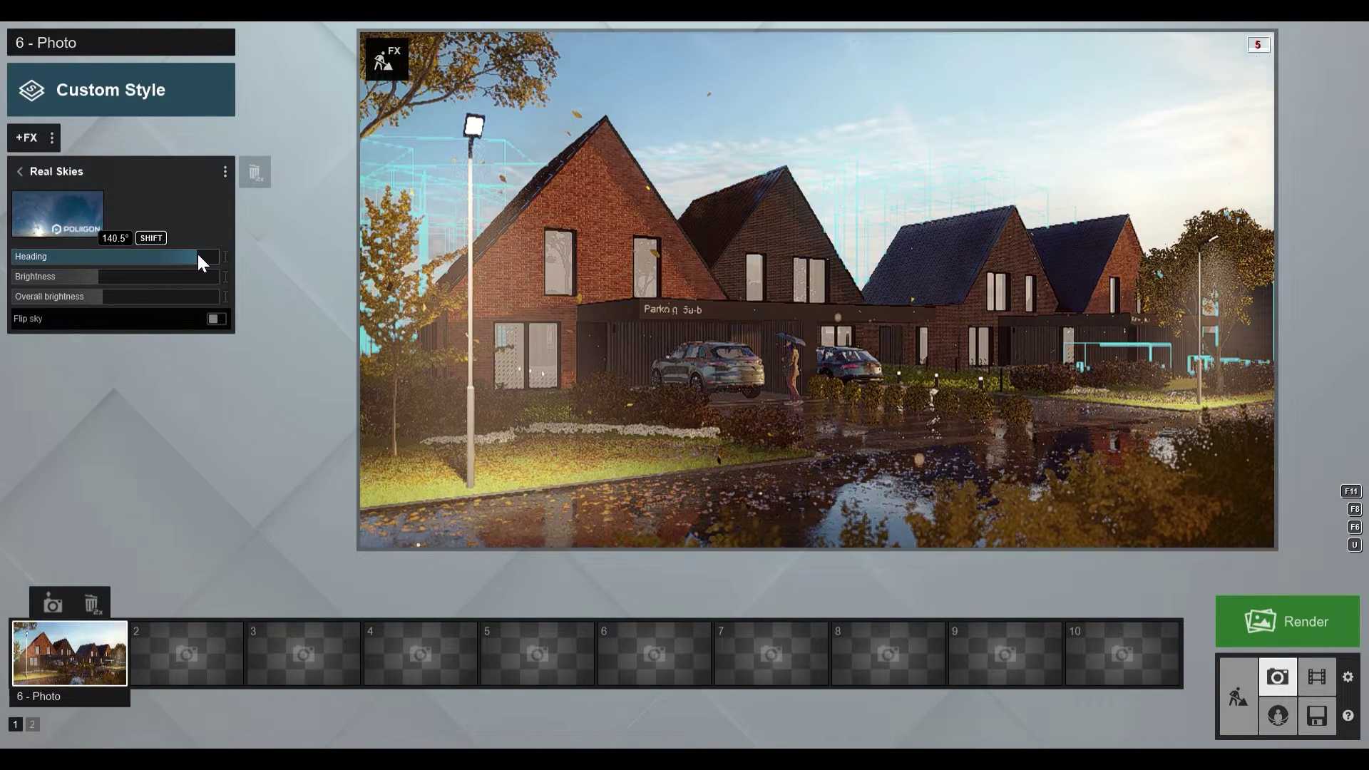
mouse_move(634, 406)
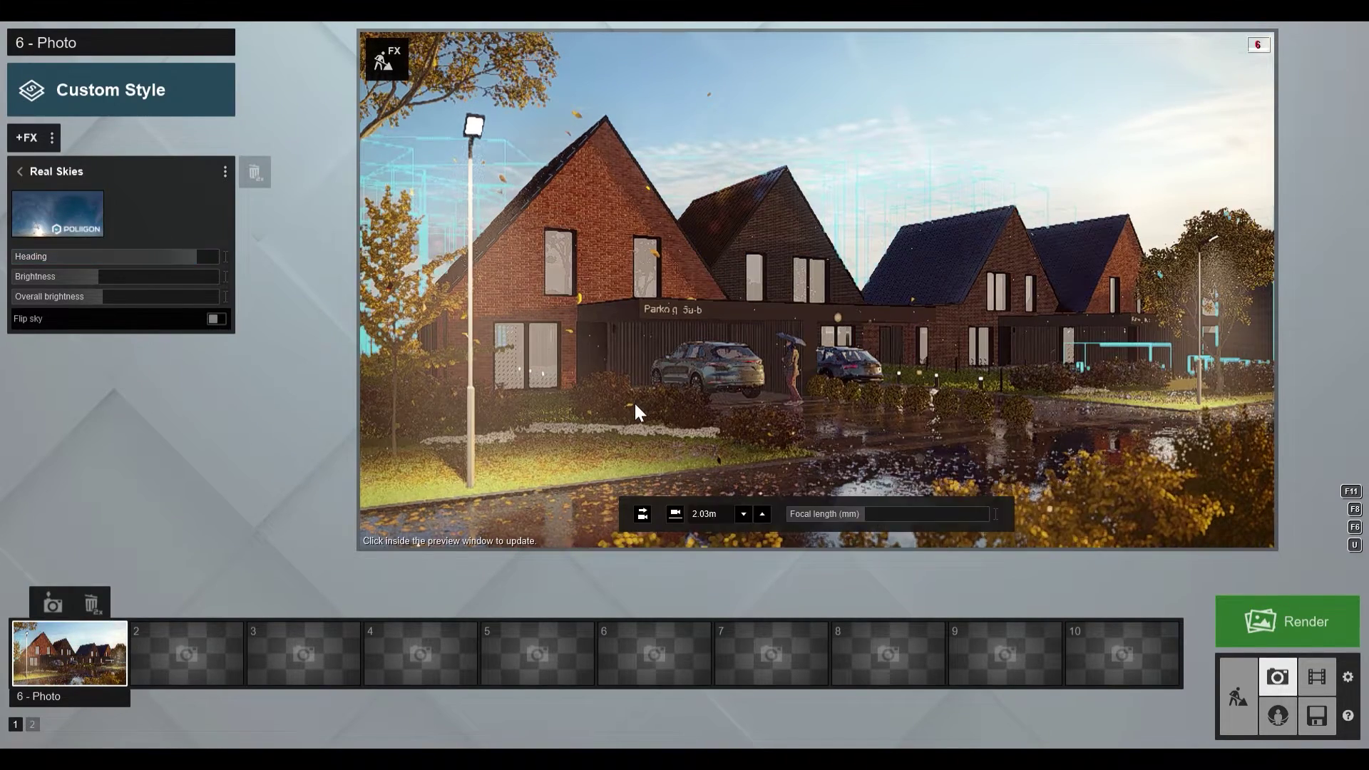
click(636, 405)
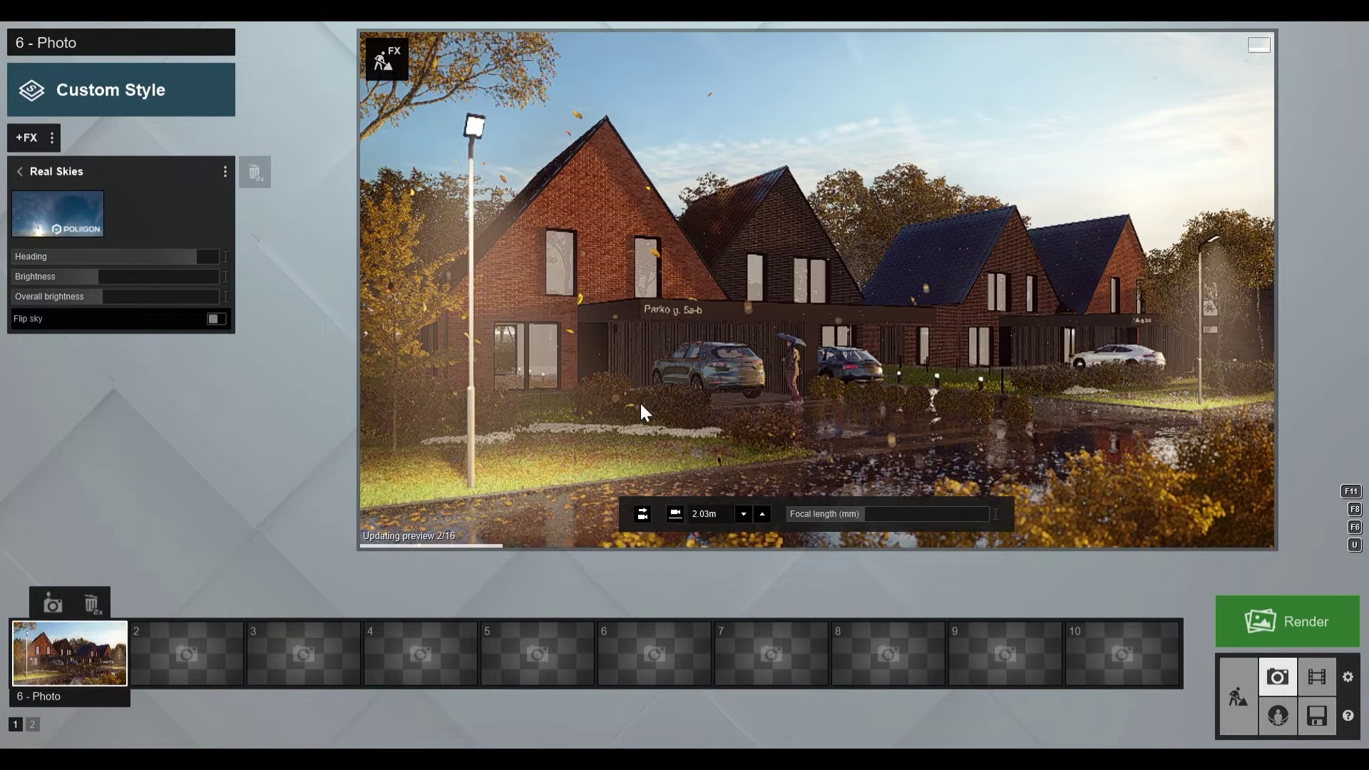
Step: Replace the Real Skies image with the second sky of the Cloudy collection, set its heading to 101.1°, and update the preview
click(79, 212)
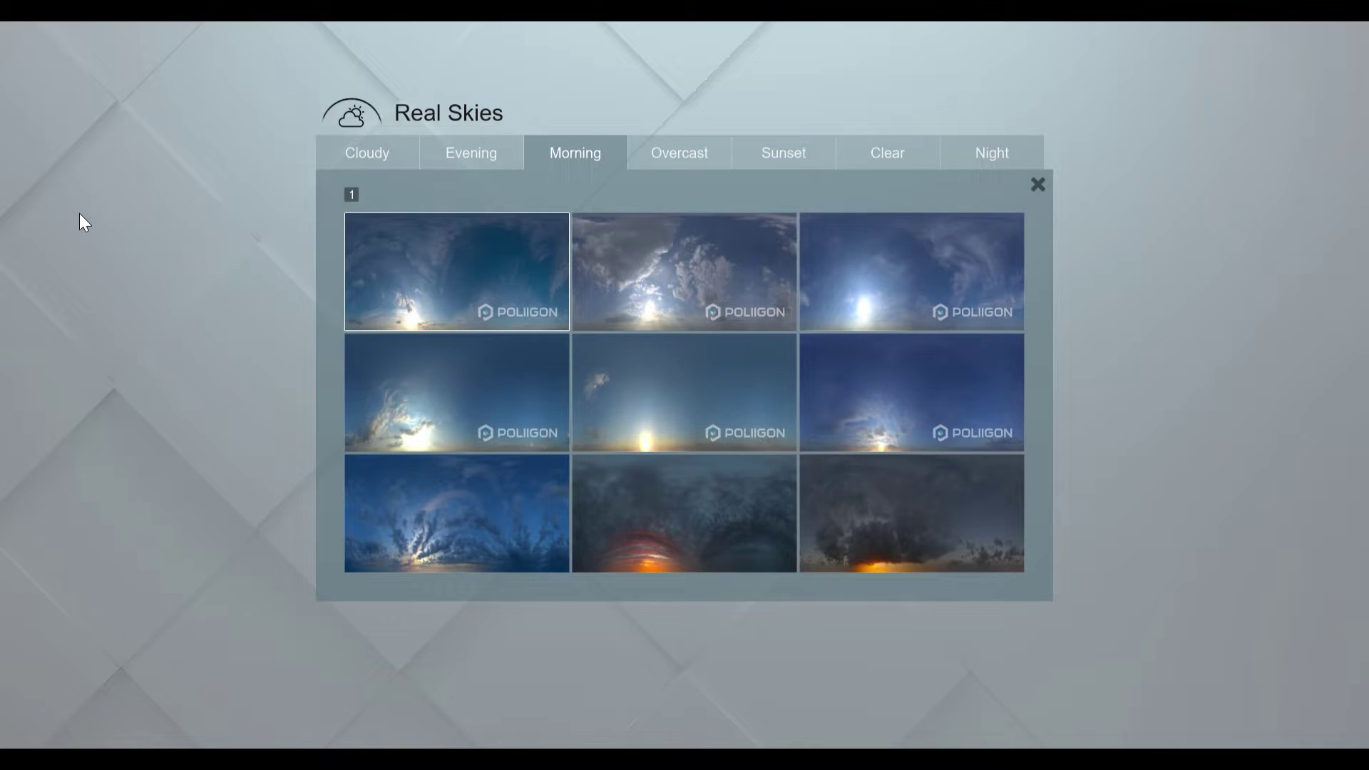
click(654, 161)
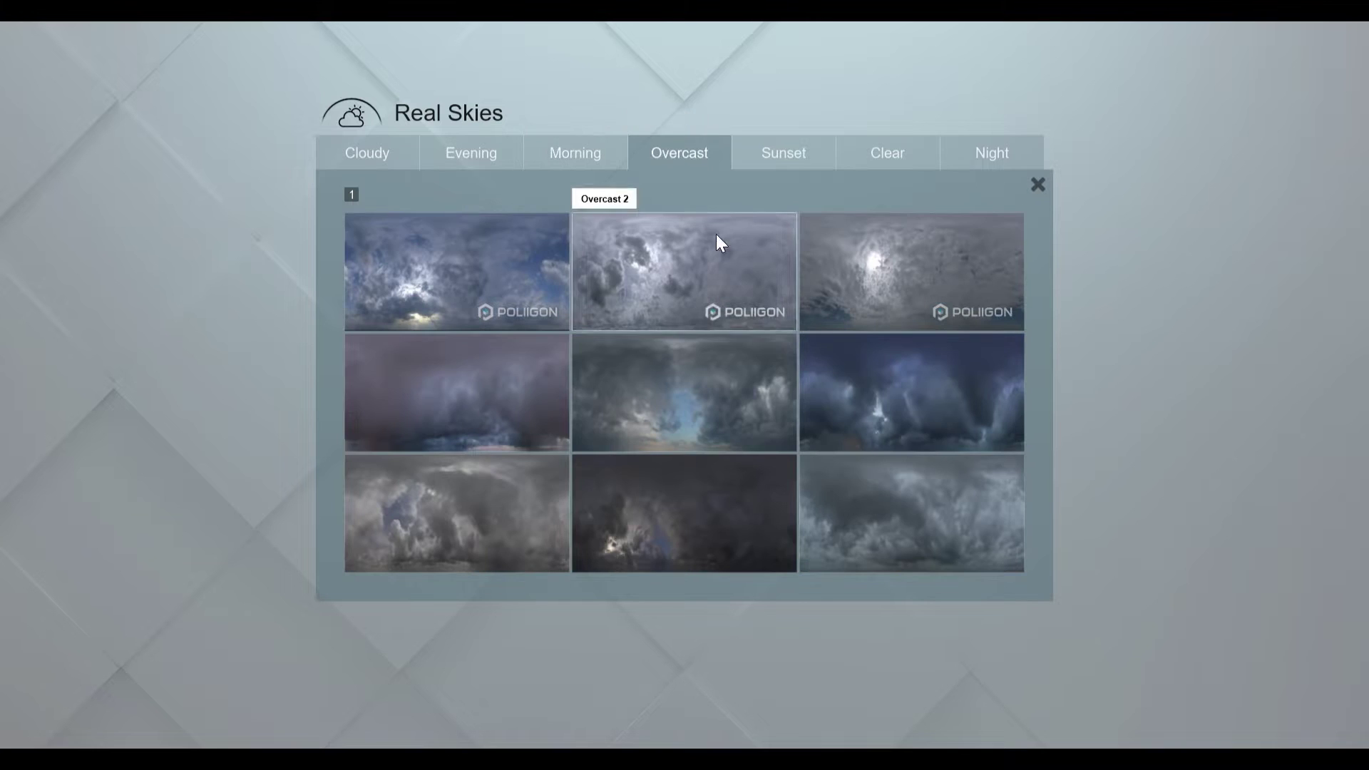
click(359, 158)
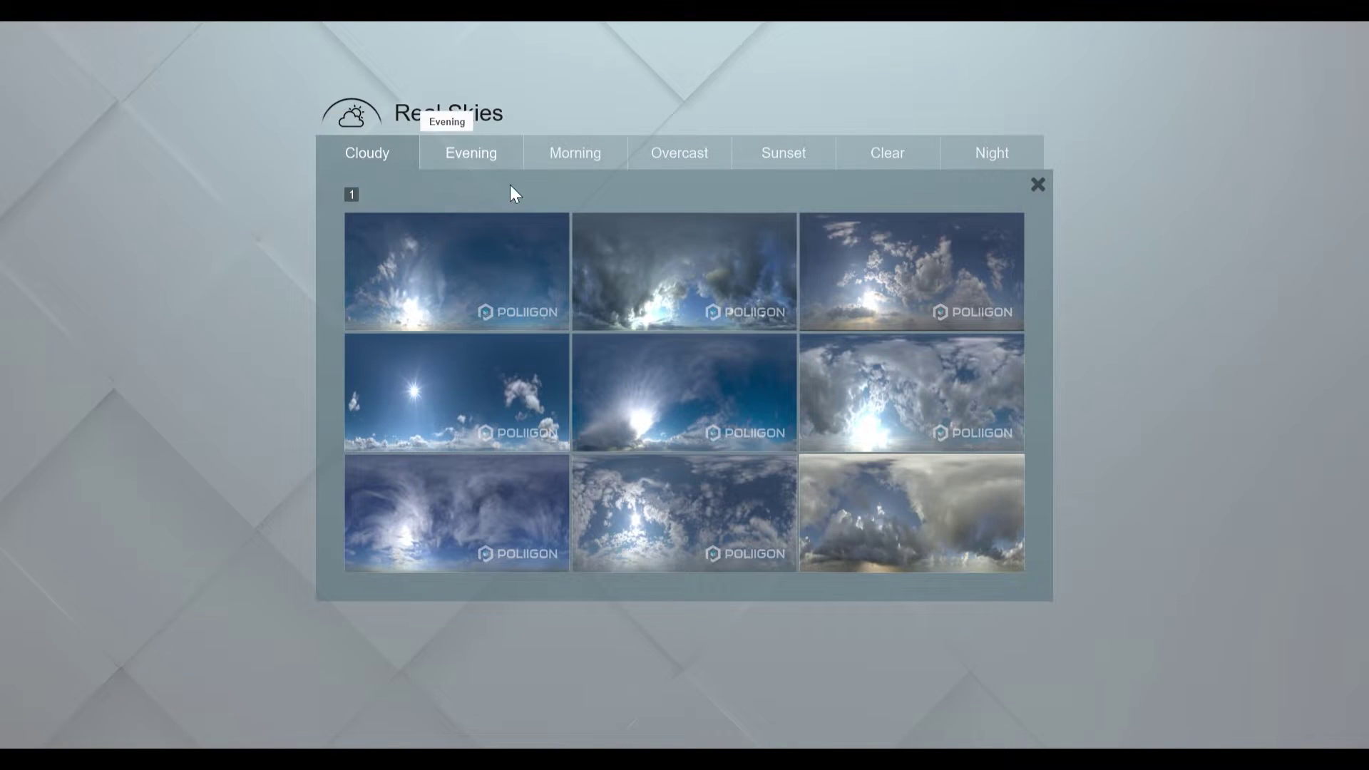
click(644, 267)
drag(173, 258, 176, 257)
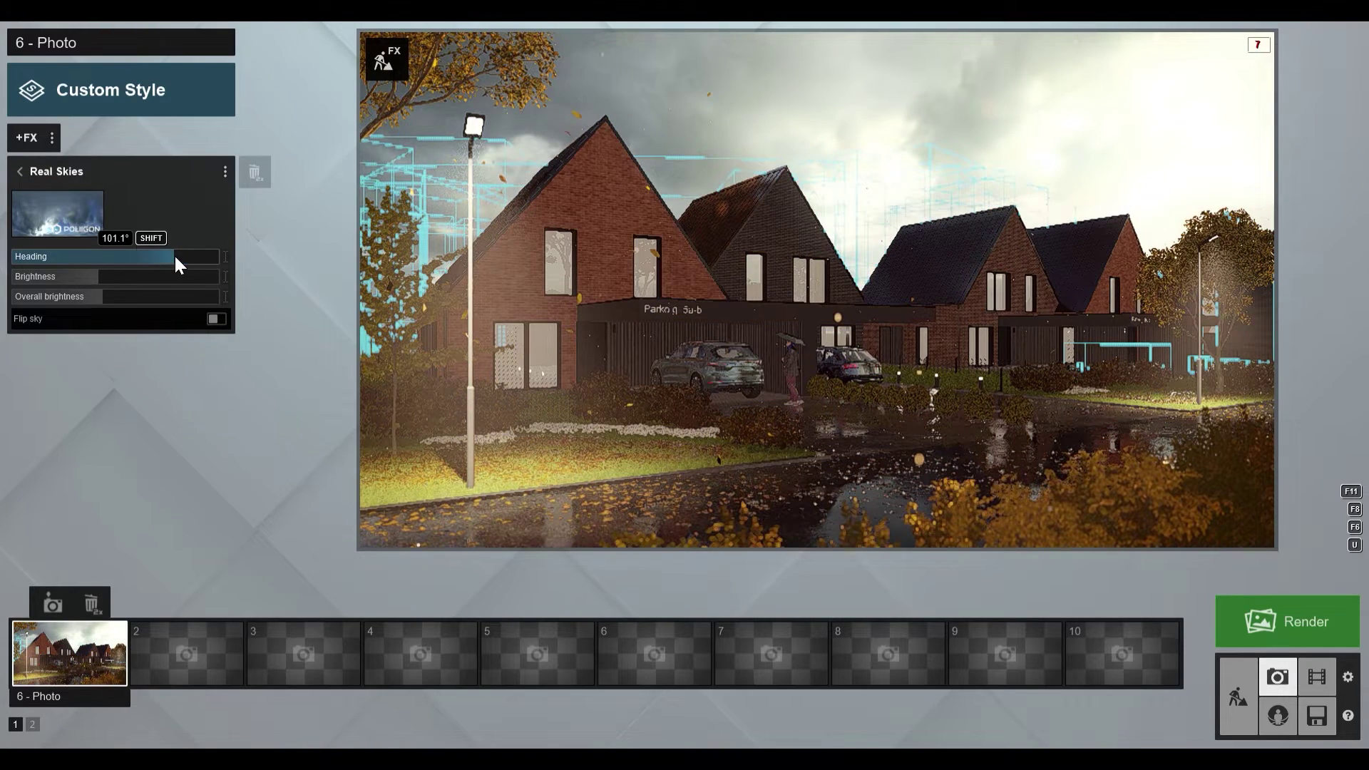
click(547, 266)
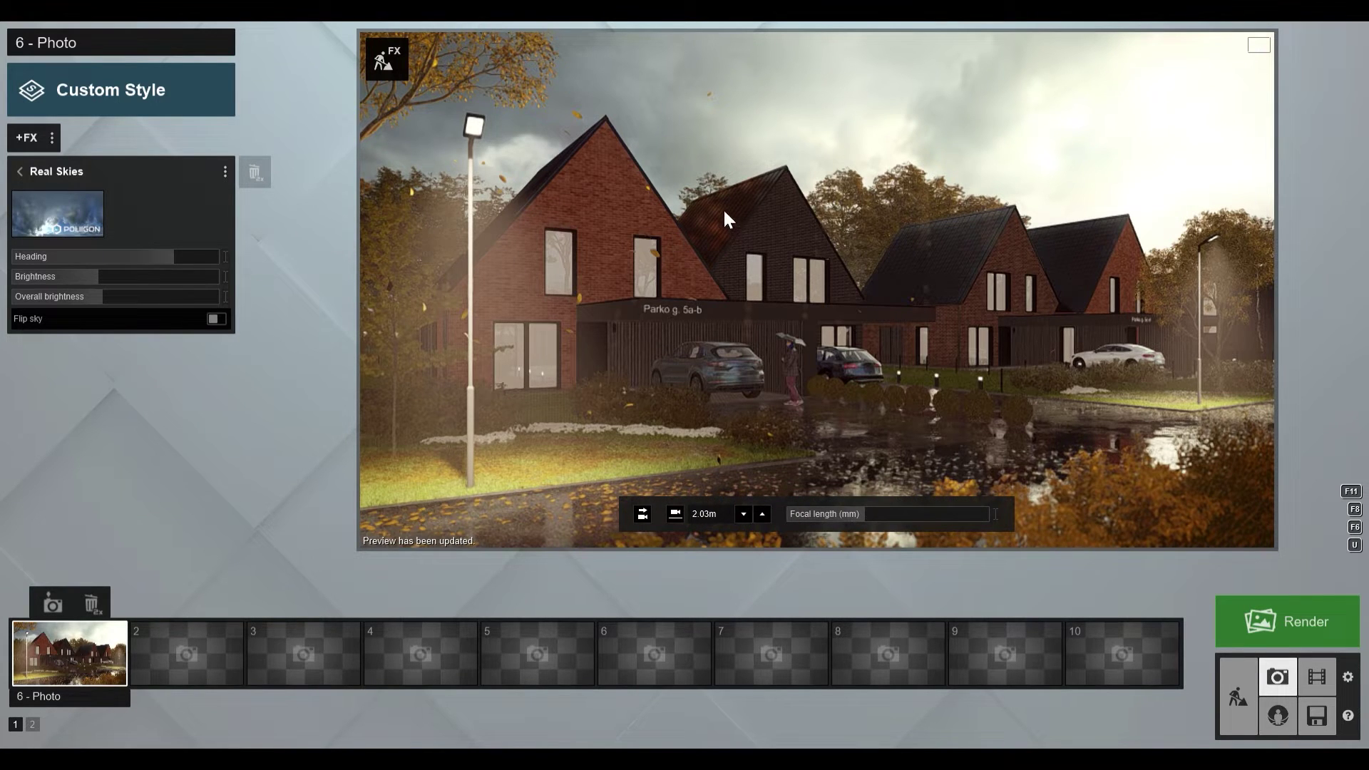
Step: Inspect the settings of the roof material Material53 in the material editor, save, and return to the photo's saved camera view
click(1239, 696)
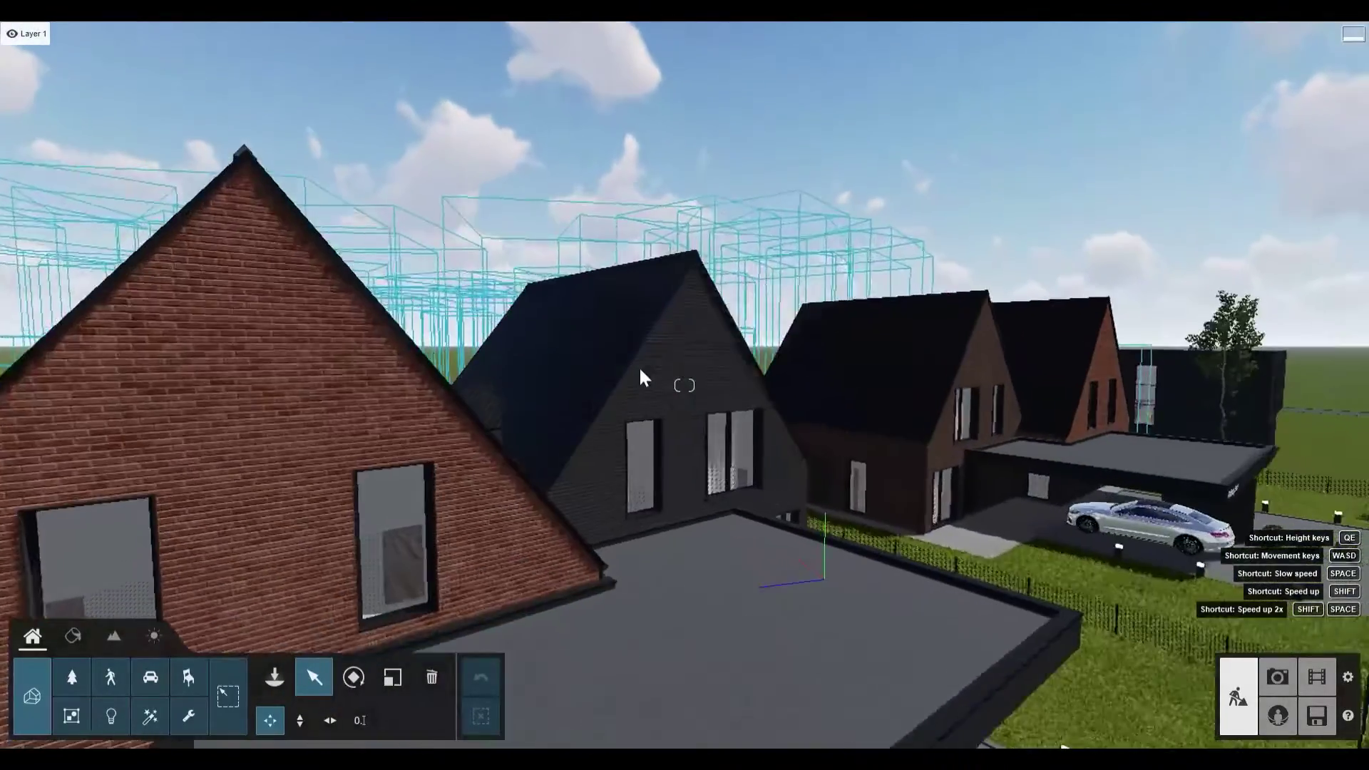
click(84, 639)
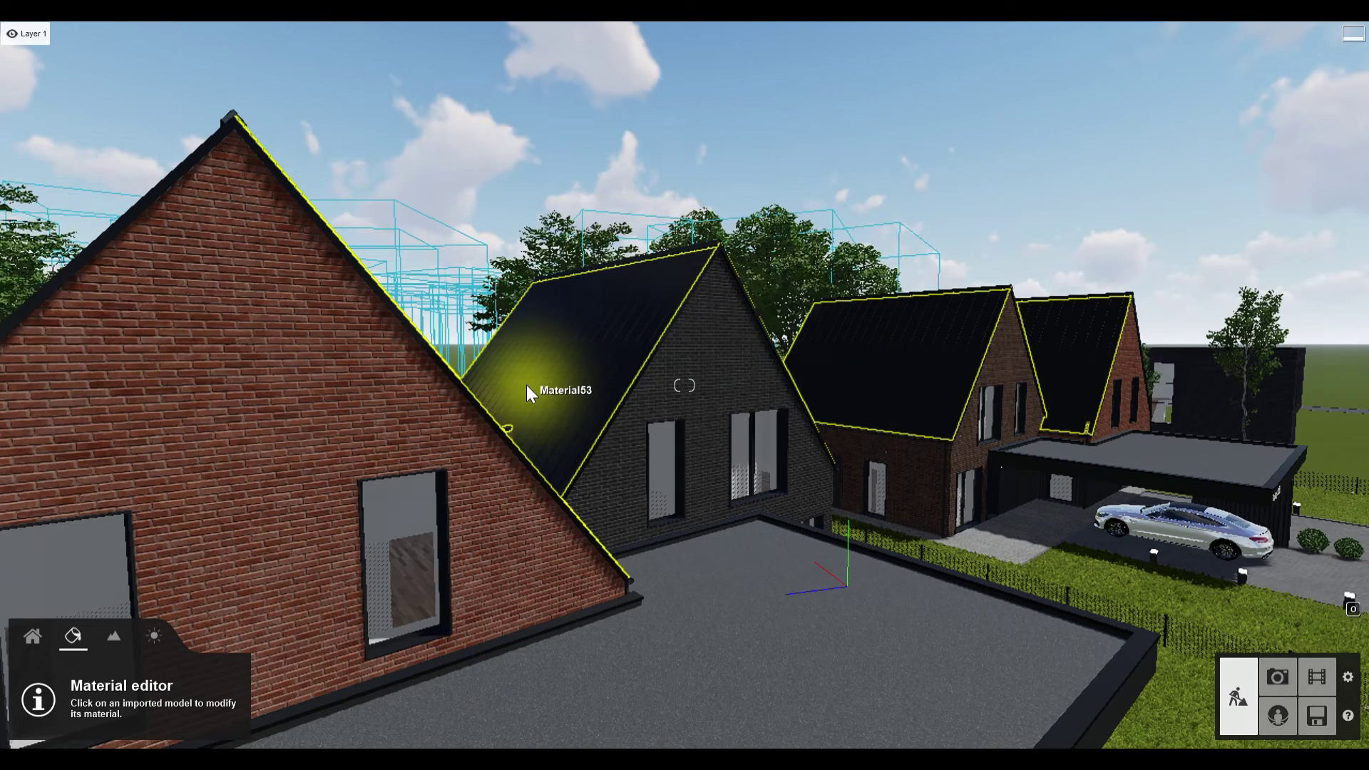
click(300, 294)
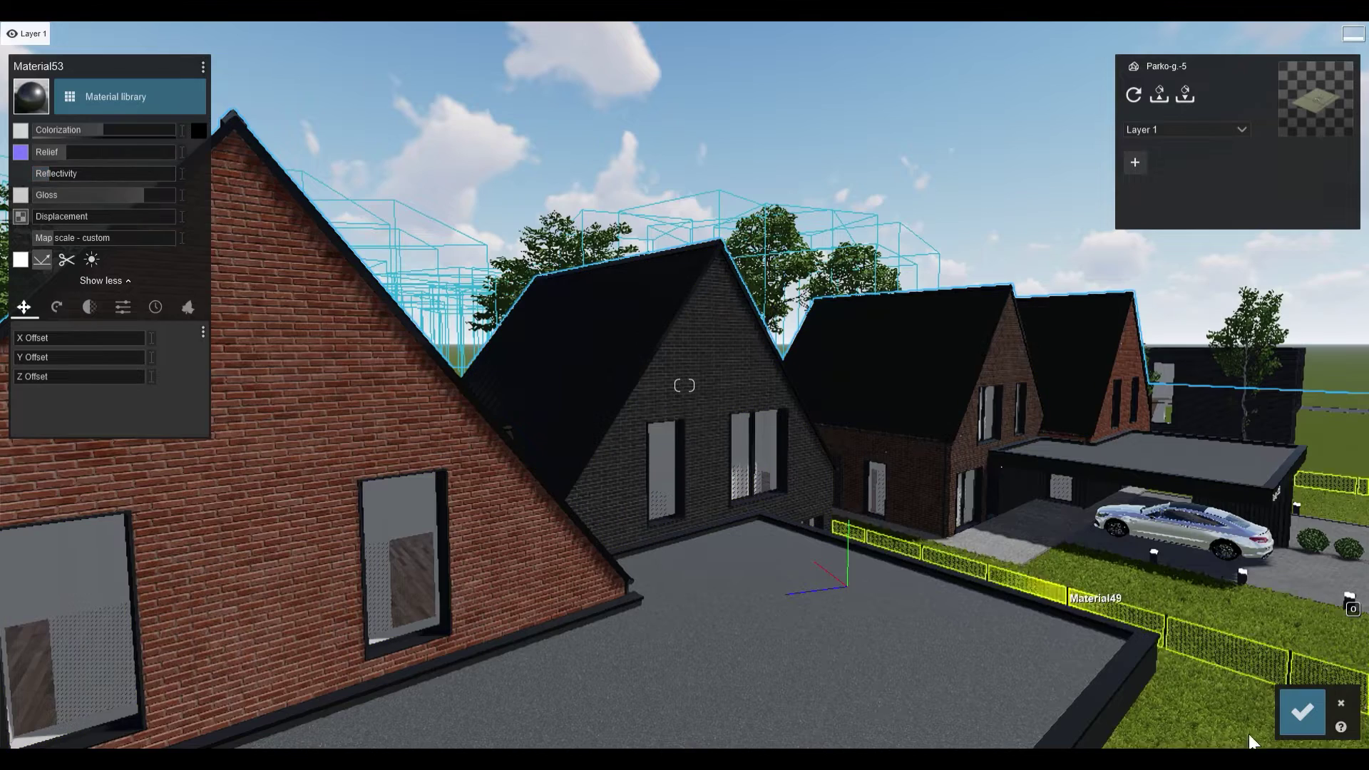
click(1303, 708)
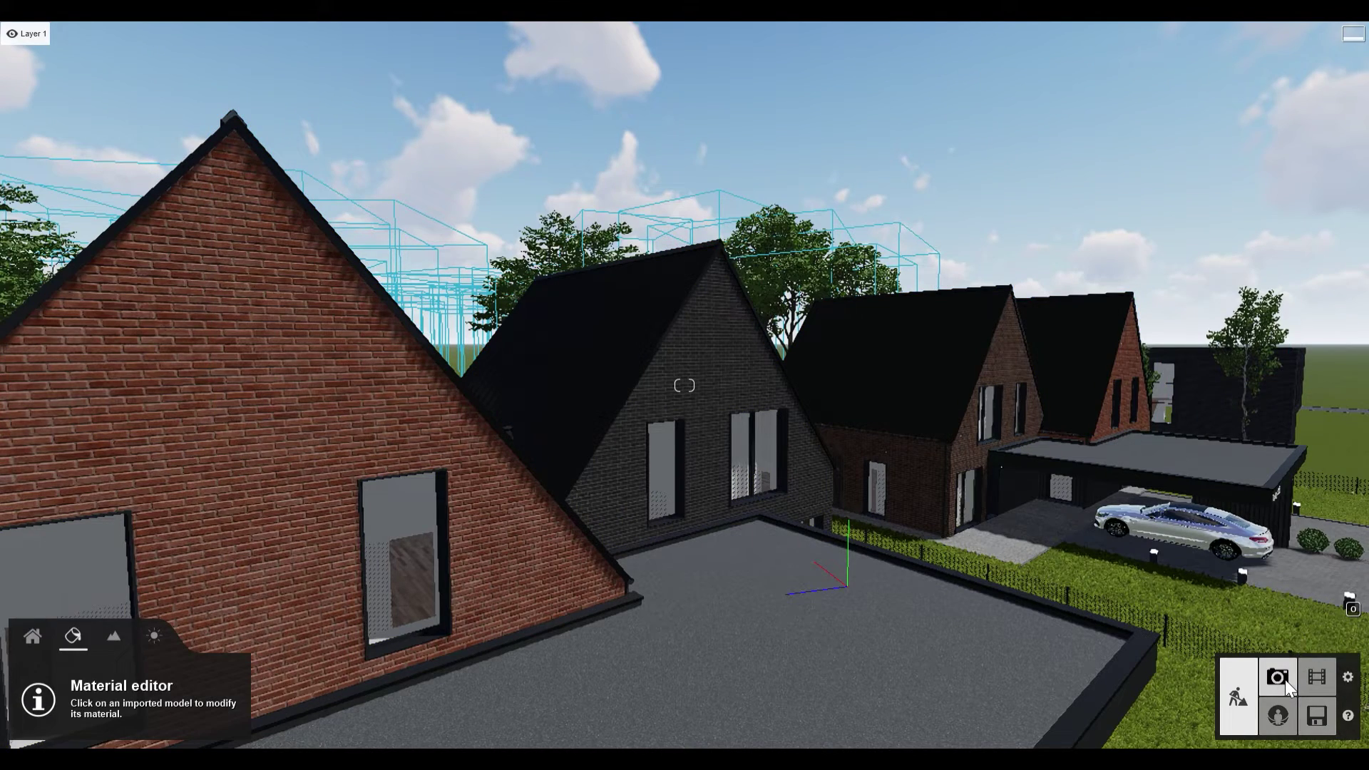
click(1285, 678)
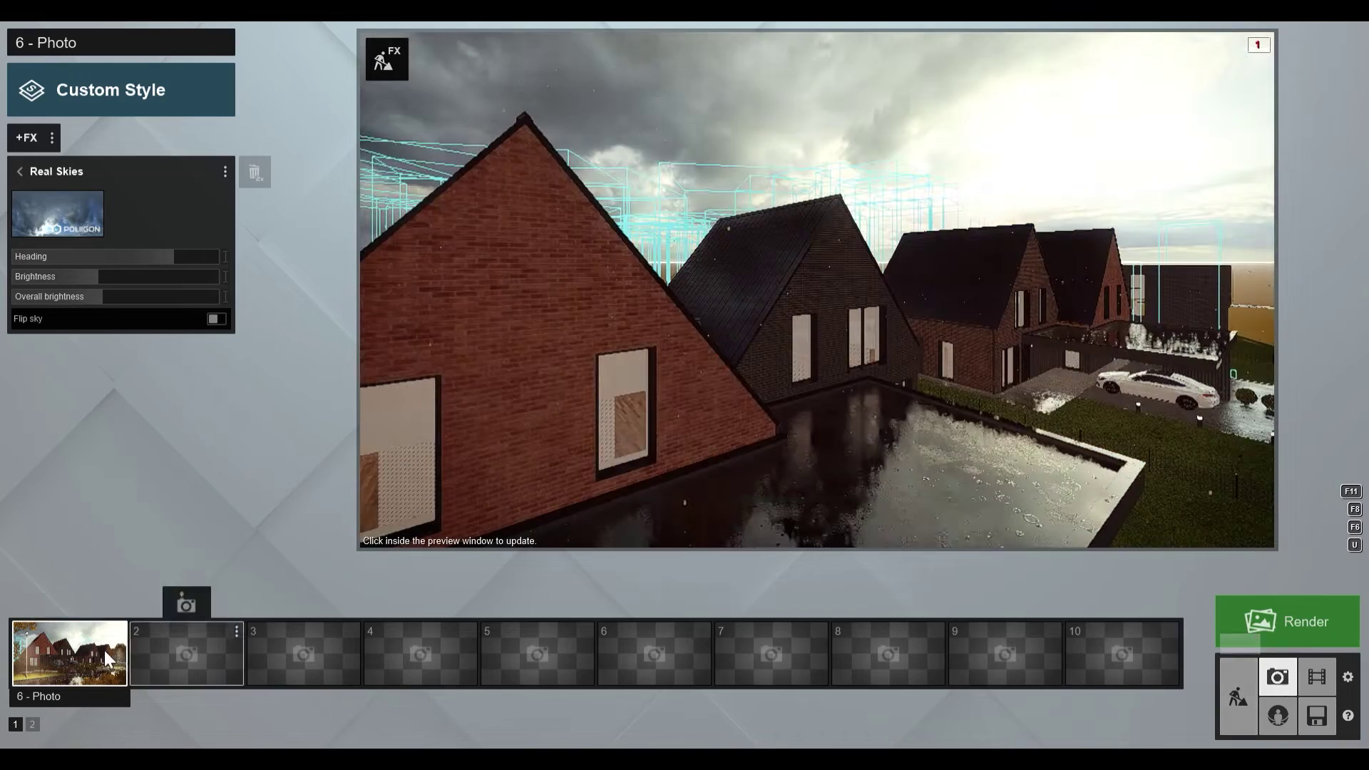
click(104, 650)
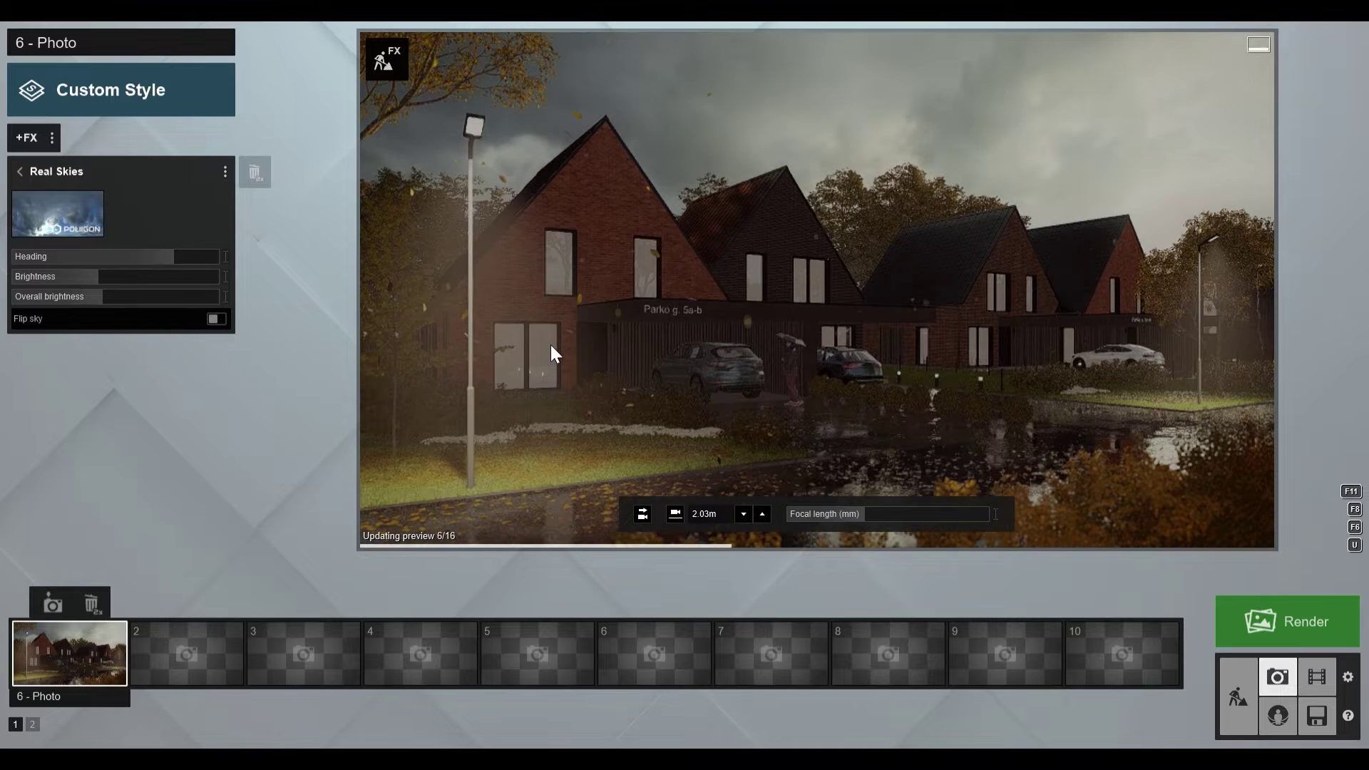
Step: Replace the Real Skies image with the third sky of the Cloudy collection, reduce its heading considerably, and update the preview
click(80, 212)
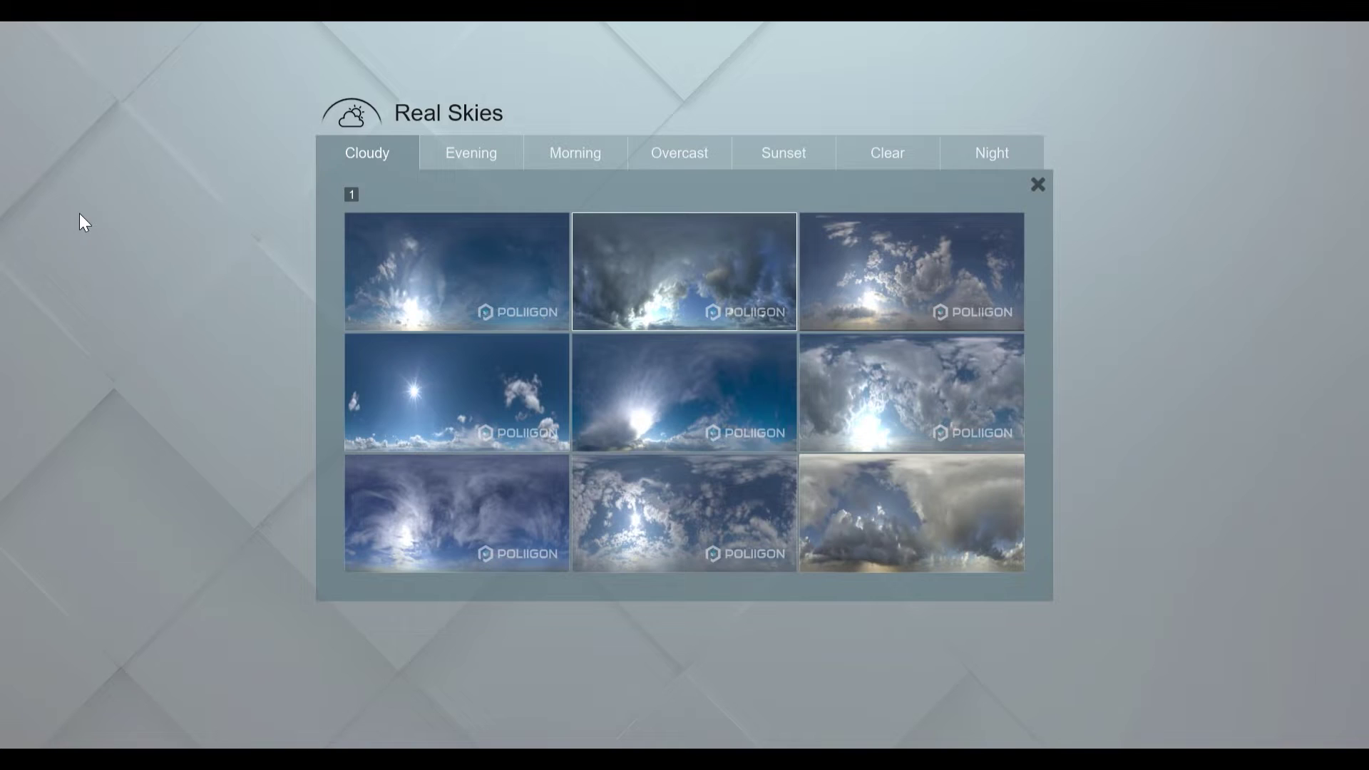
click(832, 268)
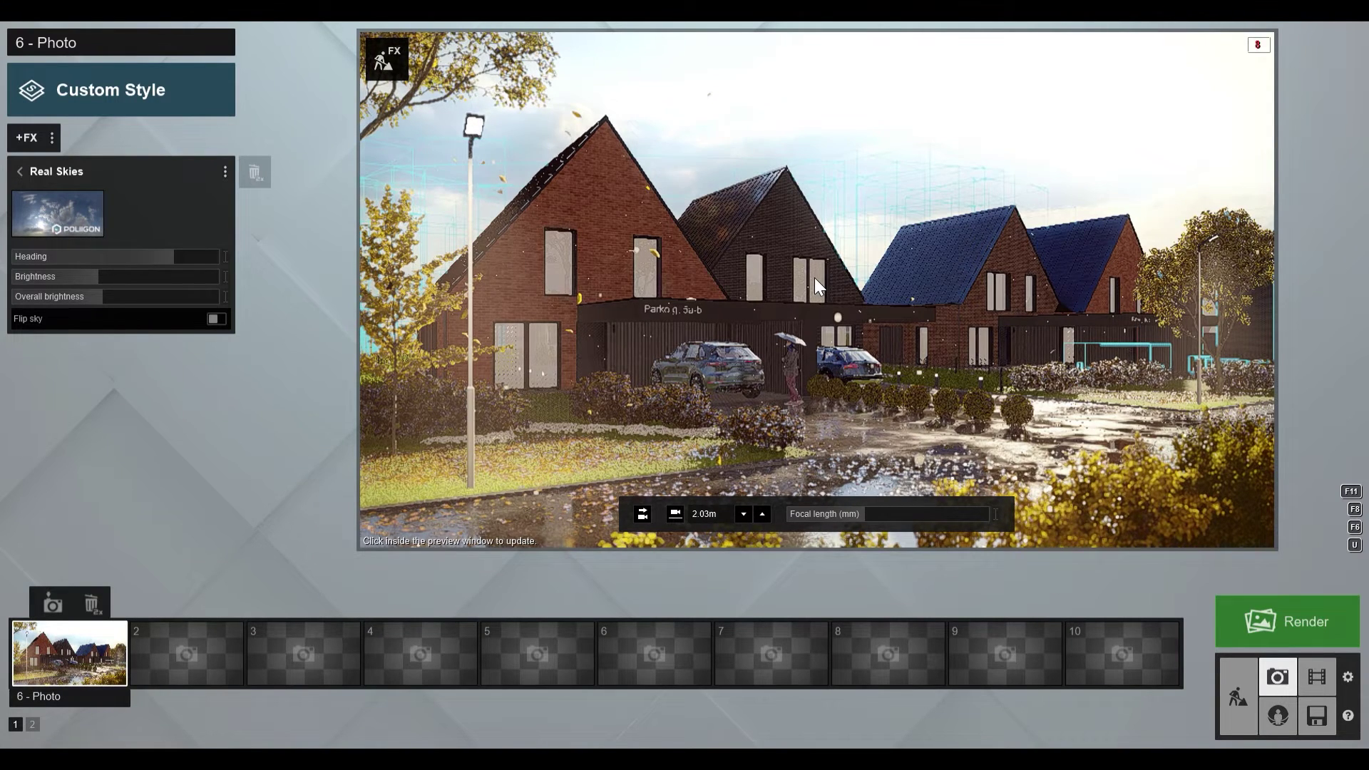
click(814, 277)
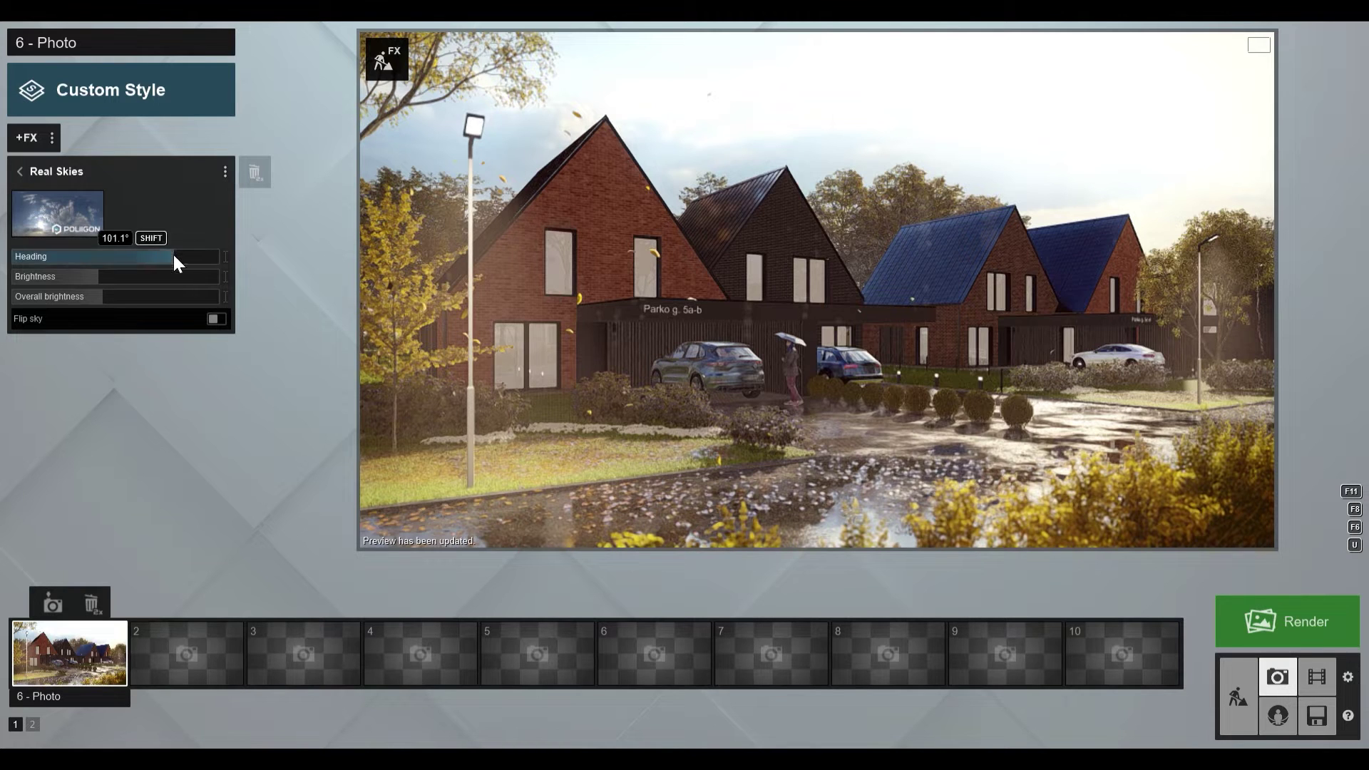
drag(174, 255, 140, 262)
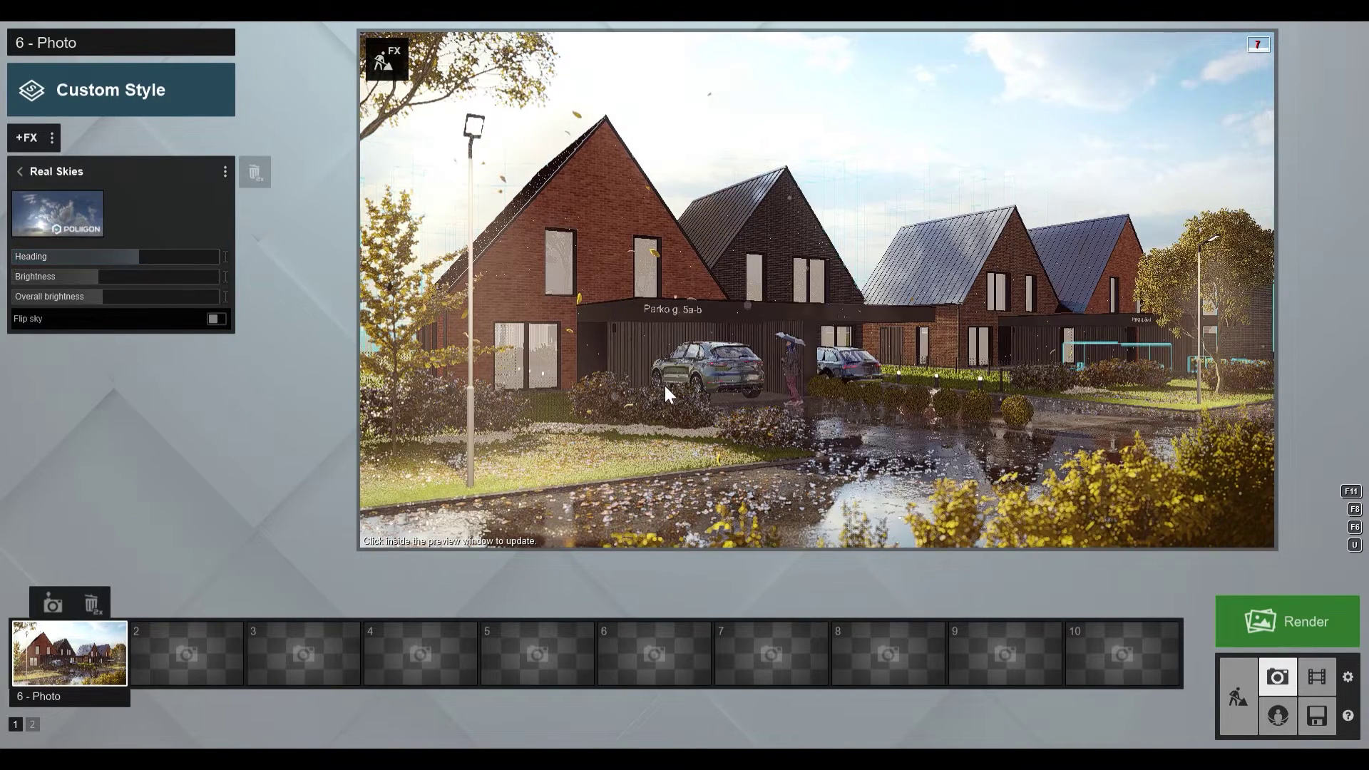
mouse_move(664, 386)
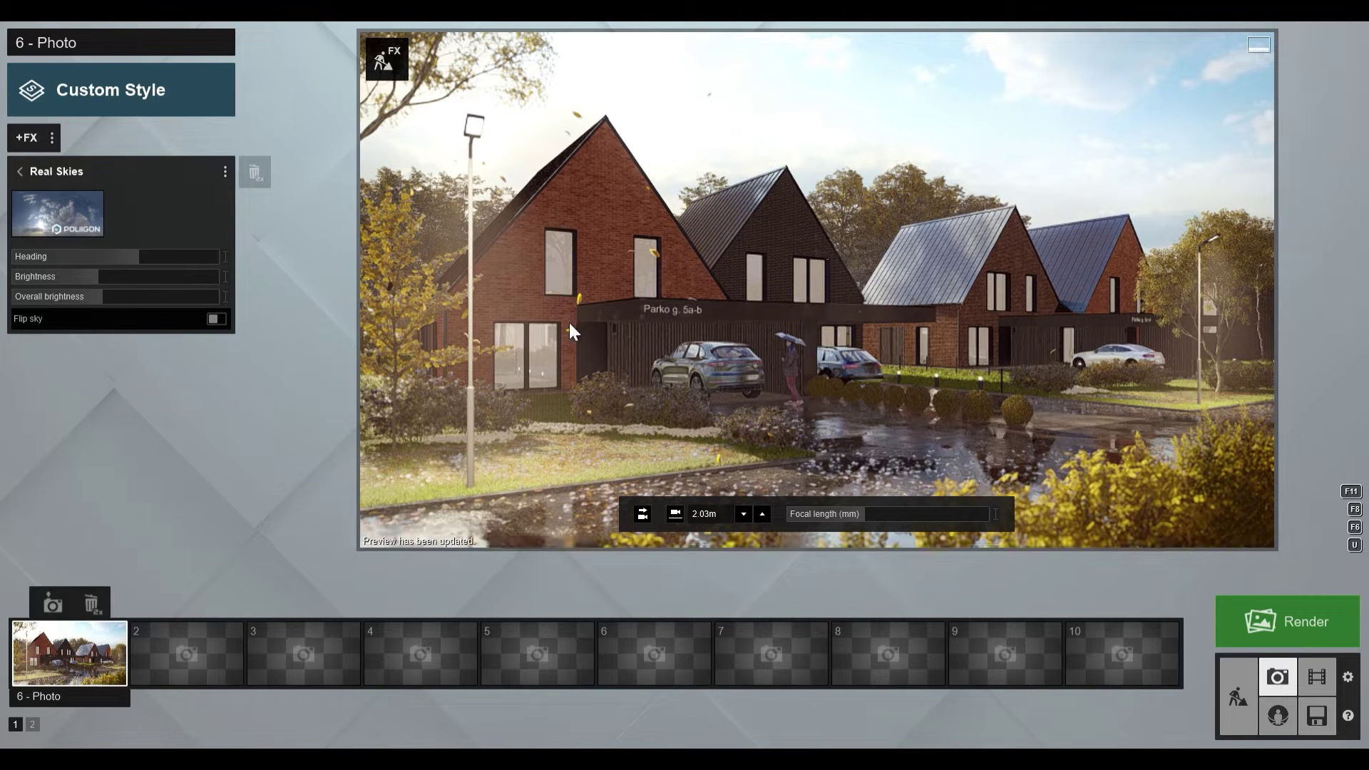
Step: In the Color Correction effect, lower the temperature and brightness slightly and set the gamma correction to 1.2
click(20, 173)
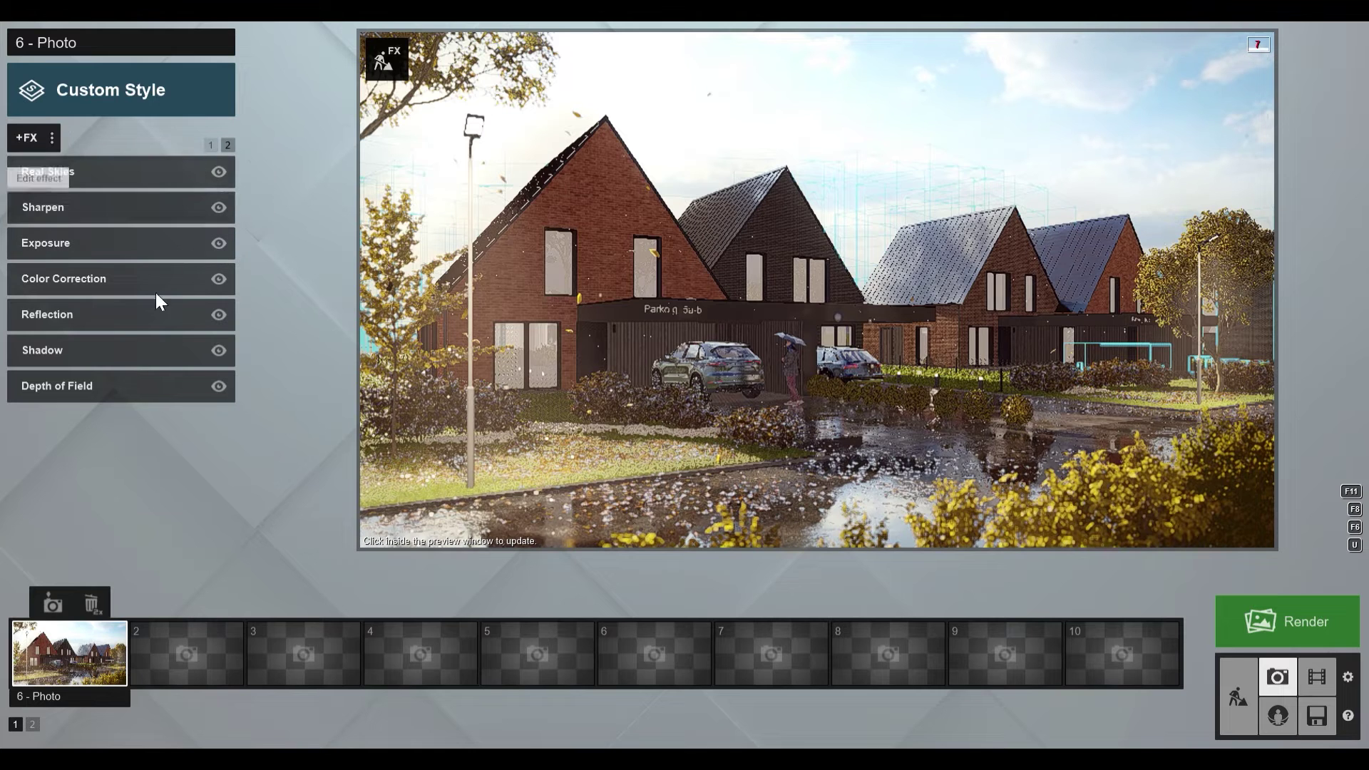
click(118, 279)
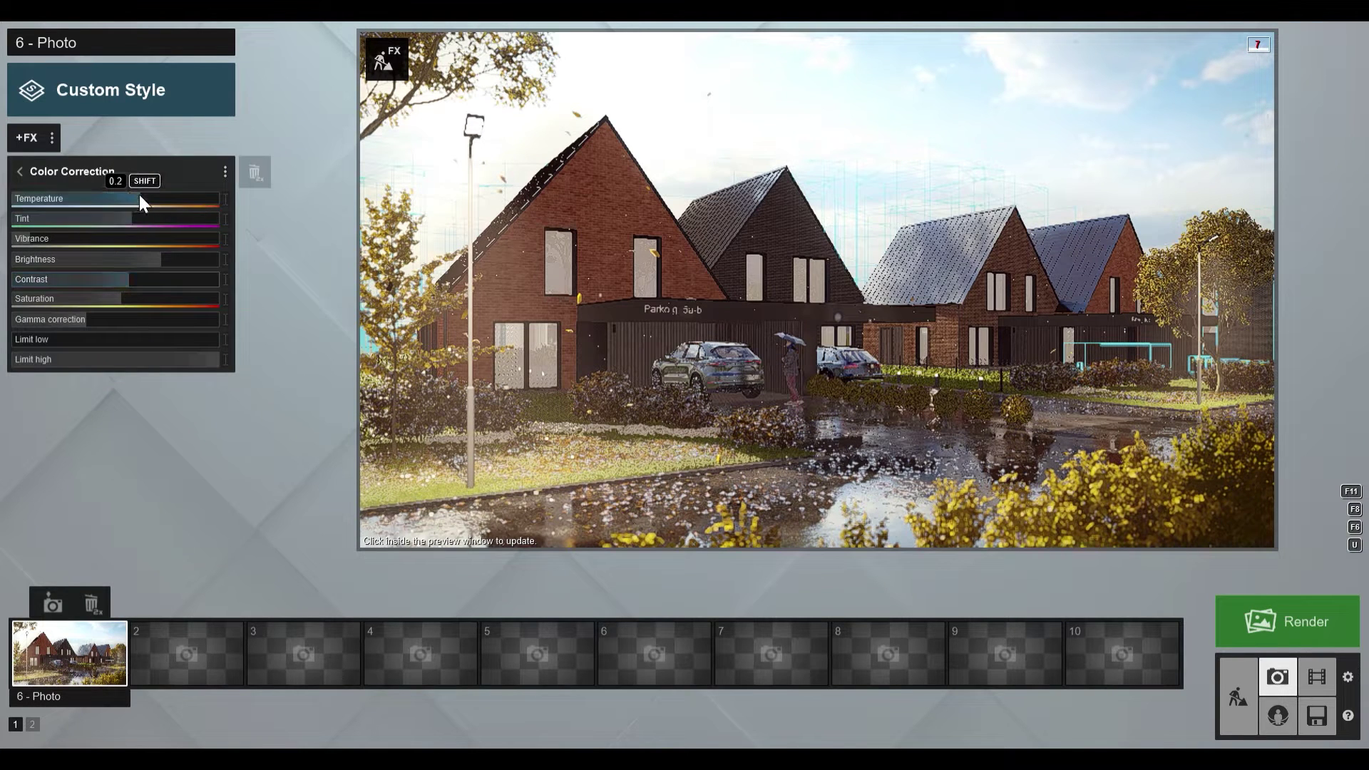
drag(141, 196, 156, 199)
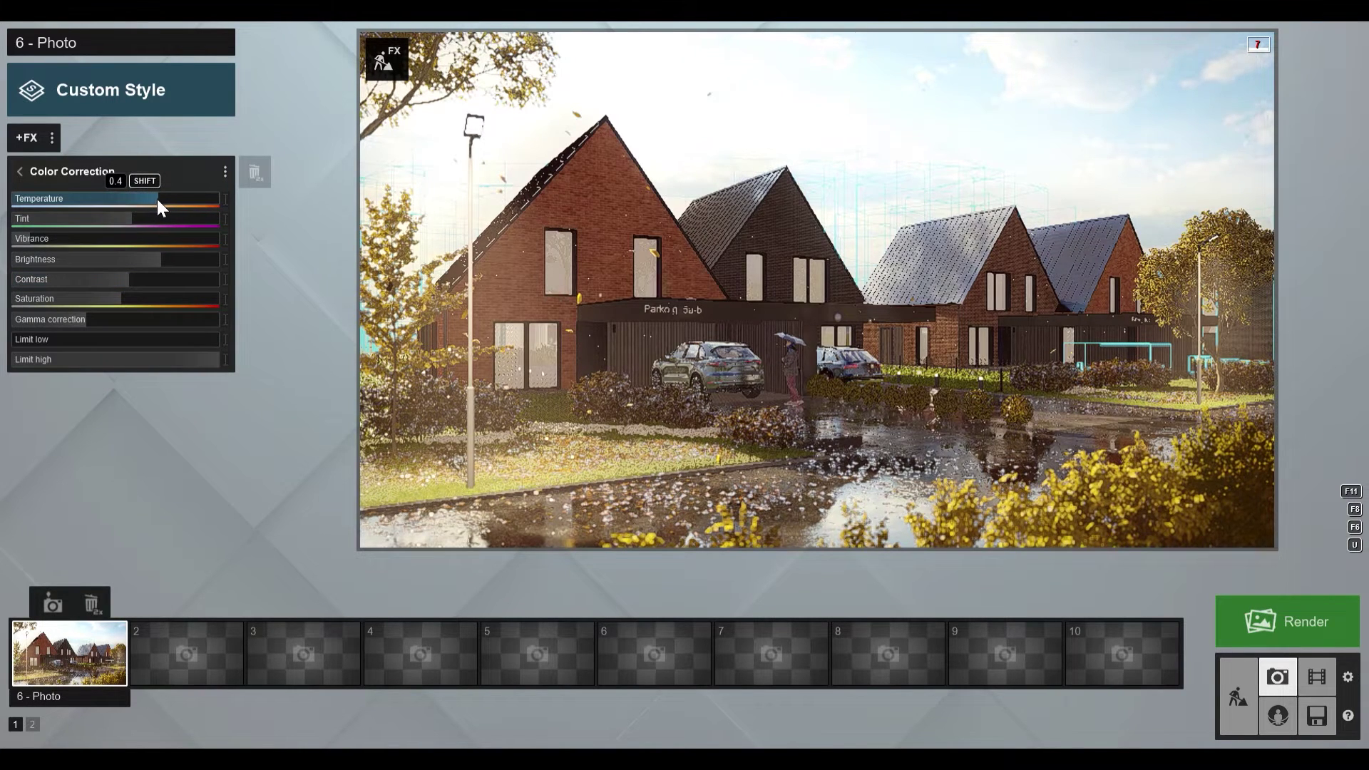
drag(131, 202, 123, 203)
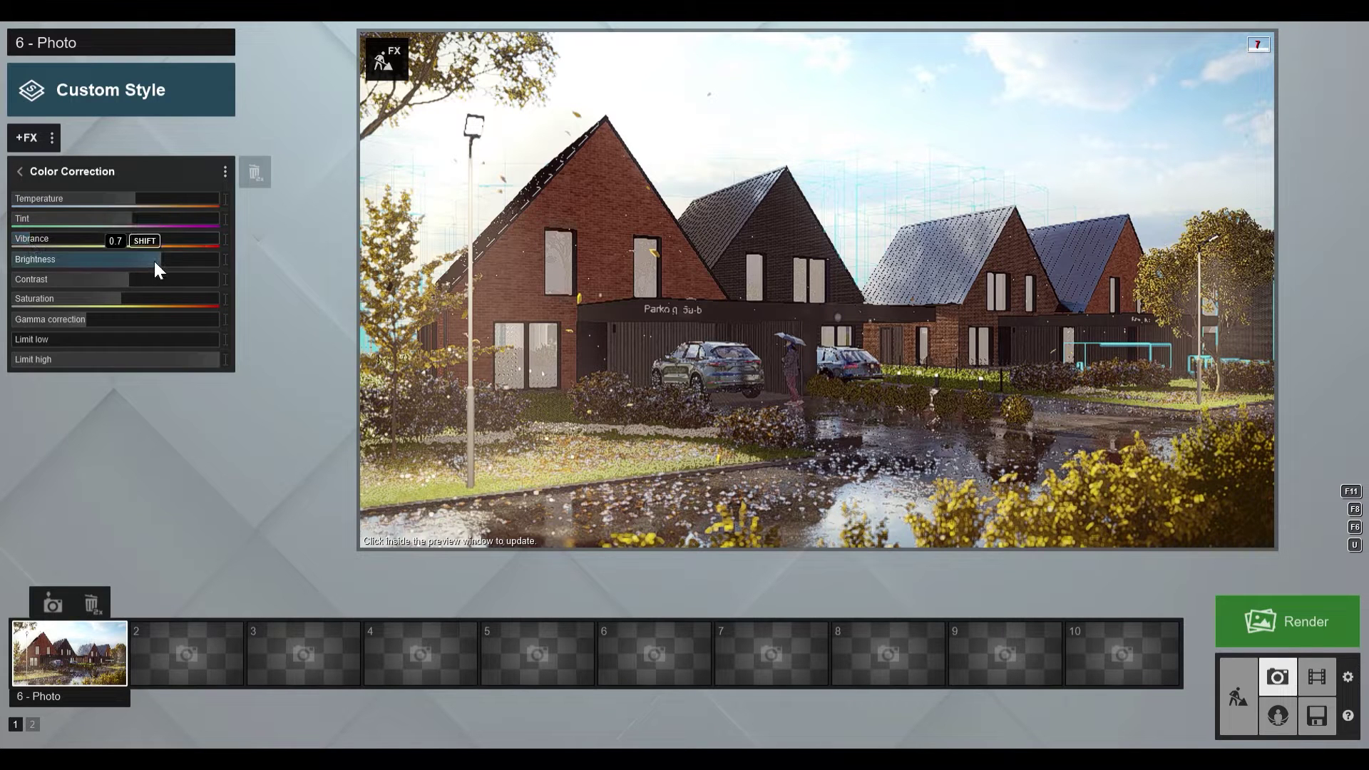
drag(144, 260, 137, 261)
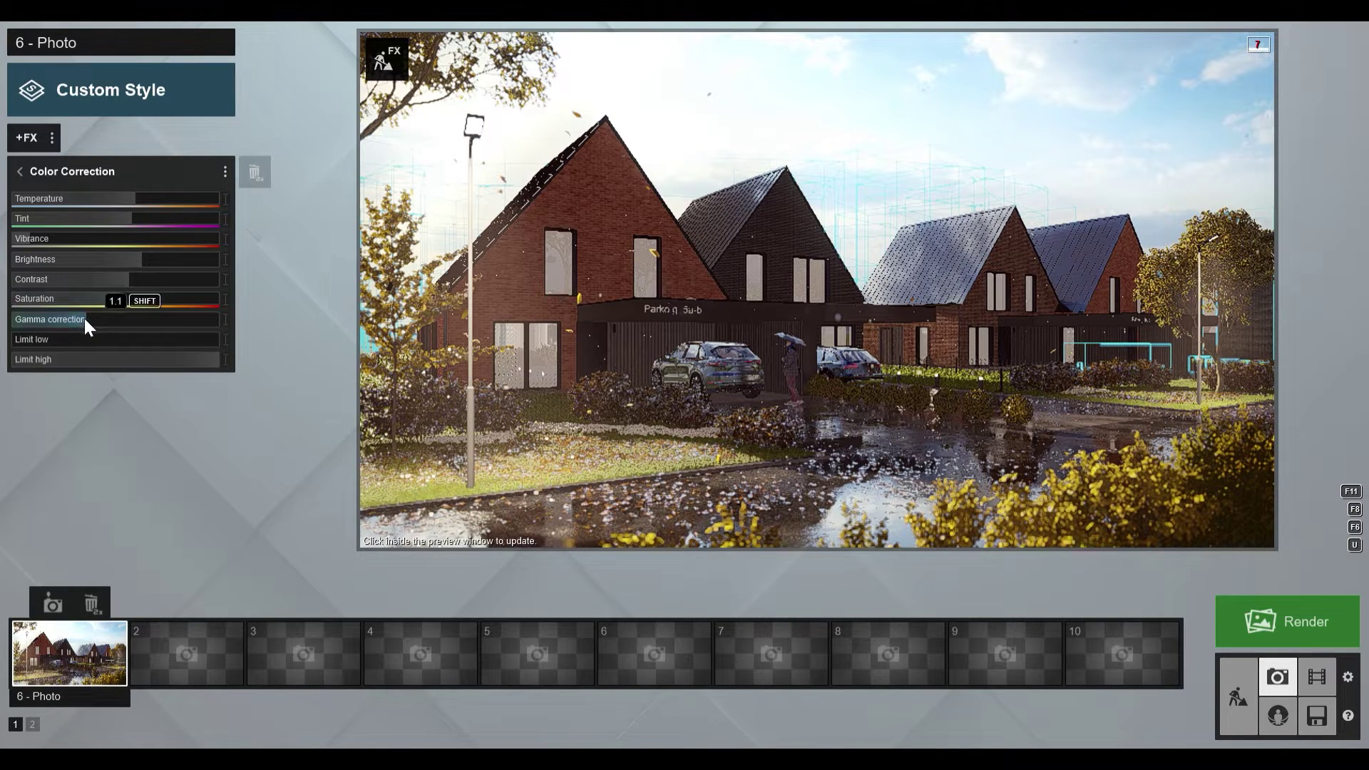
drag(84, 319, 76, 319)
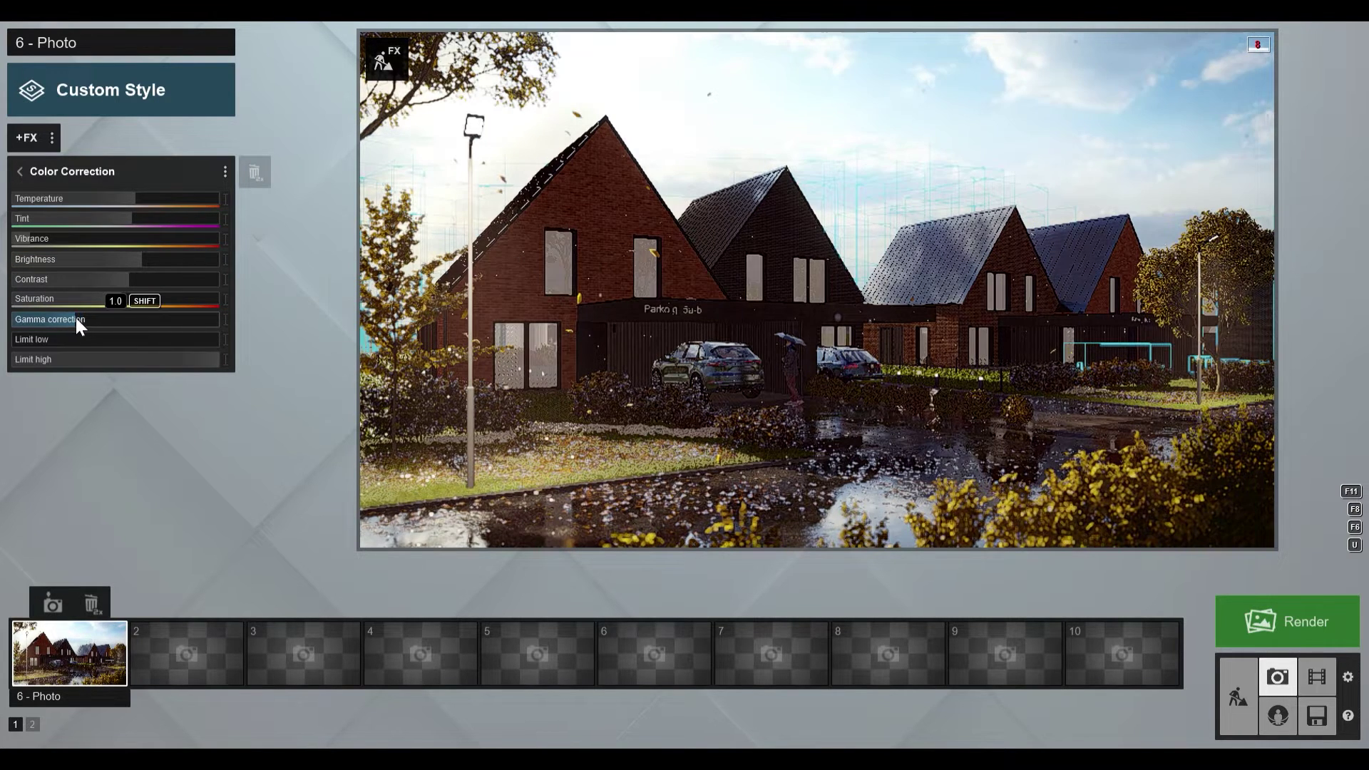
click(88, 320)
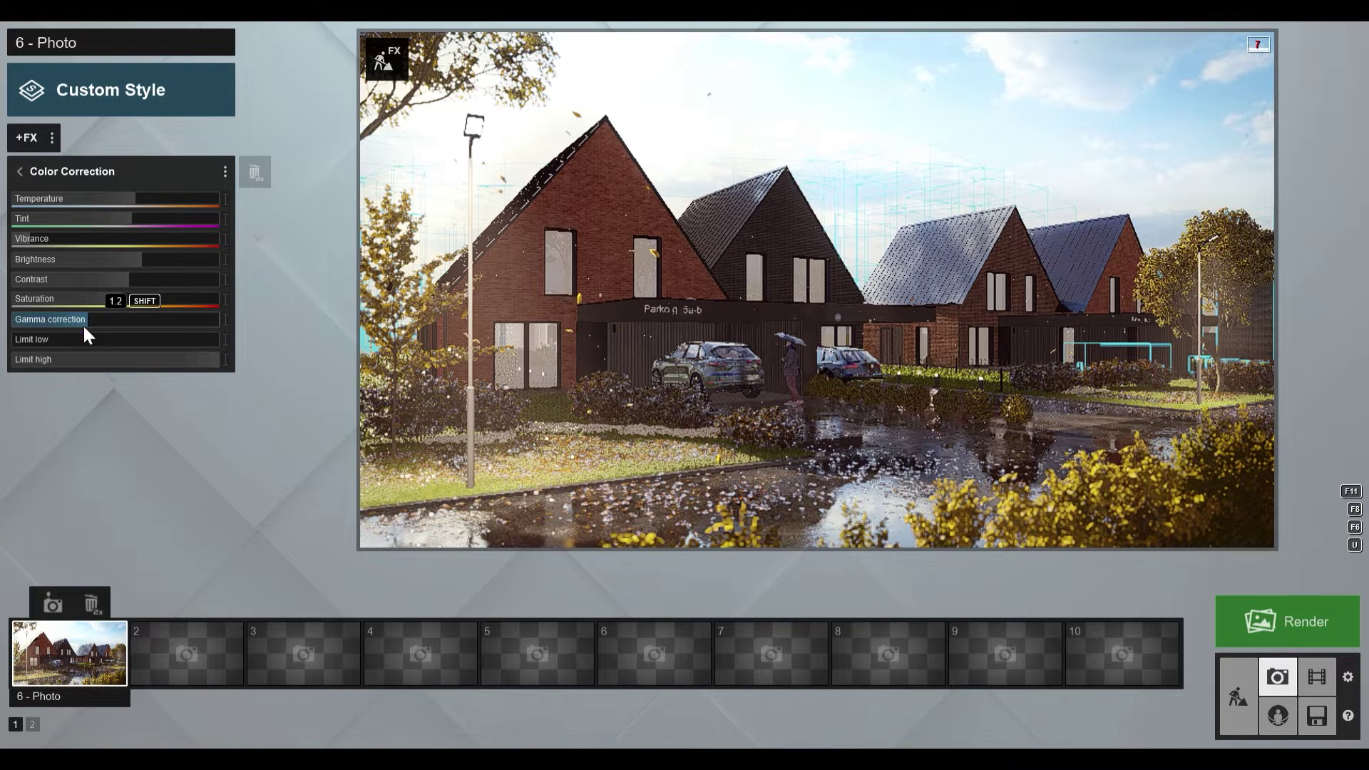
Step: Reduce the color variation of the Autumn Colors effect almost to its minimum and update the photo preview
click(18, 170)
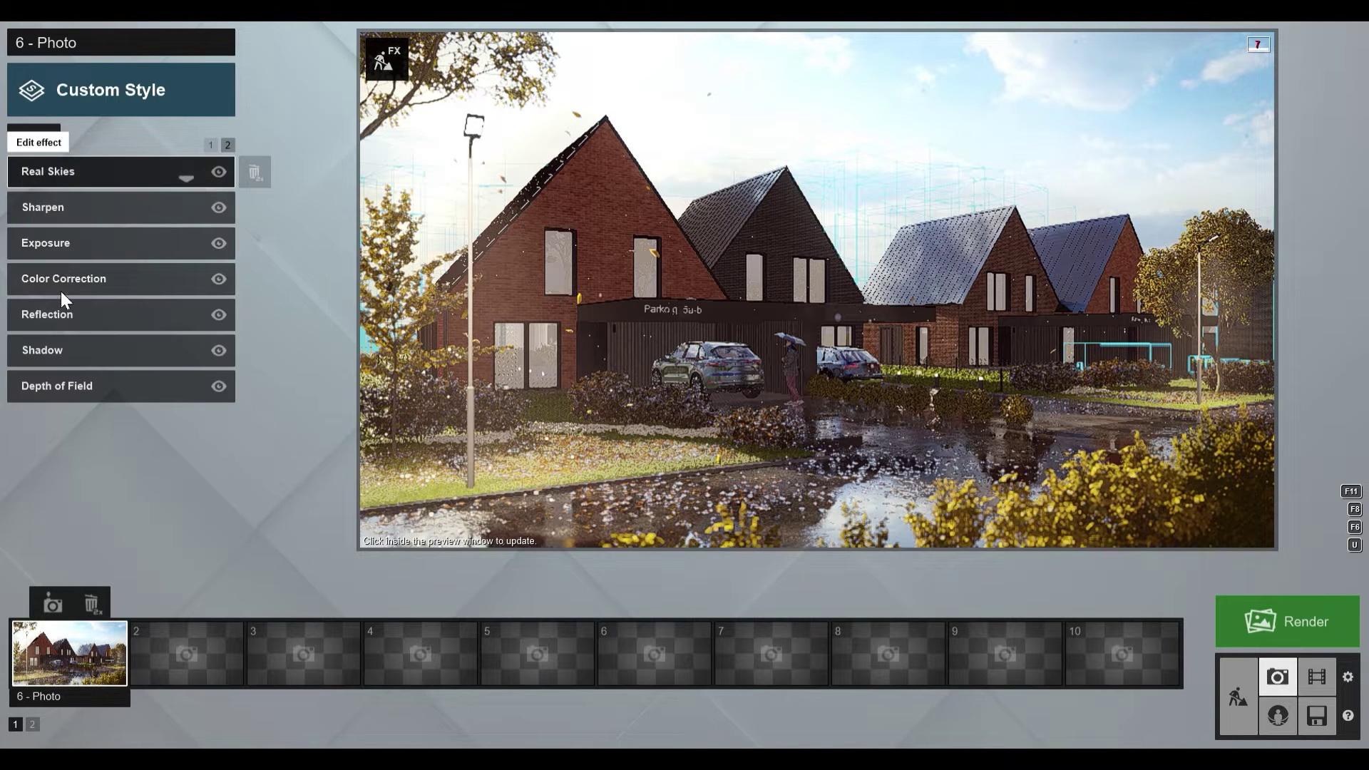
click(213, 147)
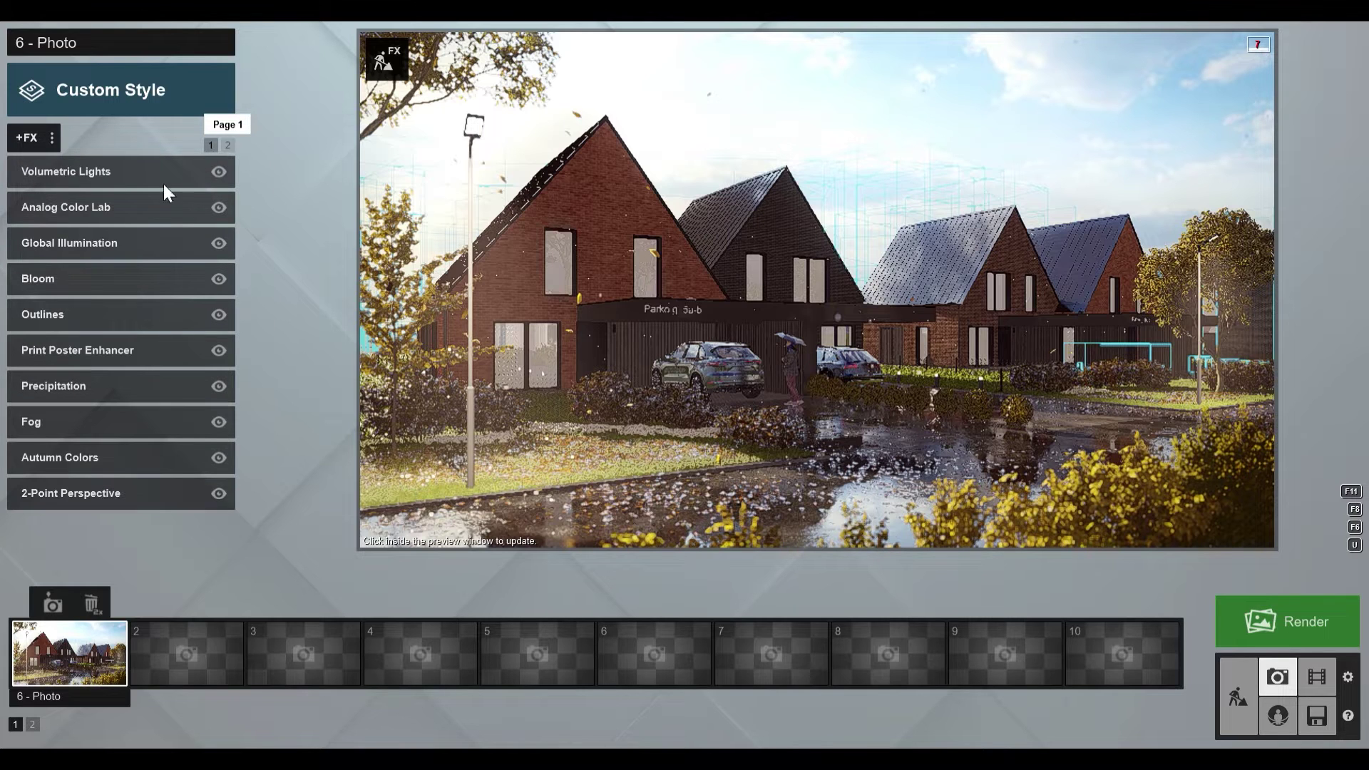
click(83, 455)
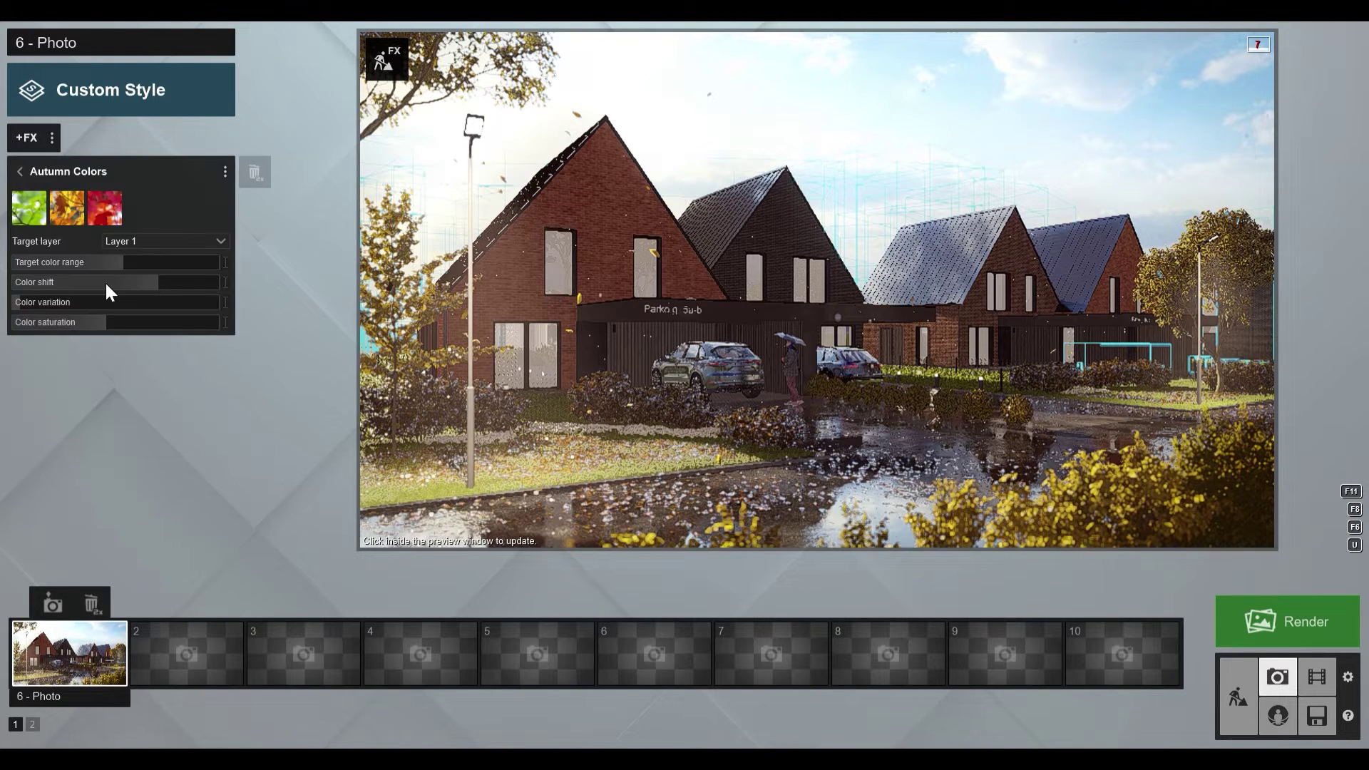
drag(25, 301, 15, 299)
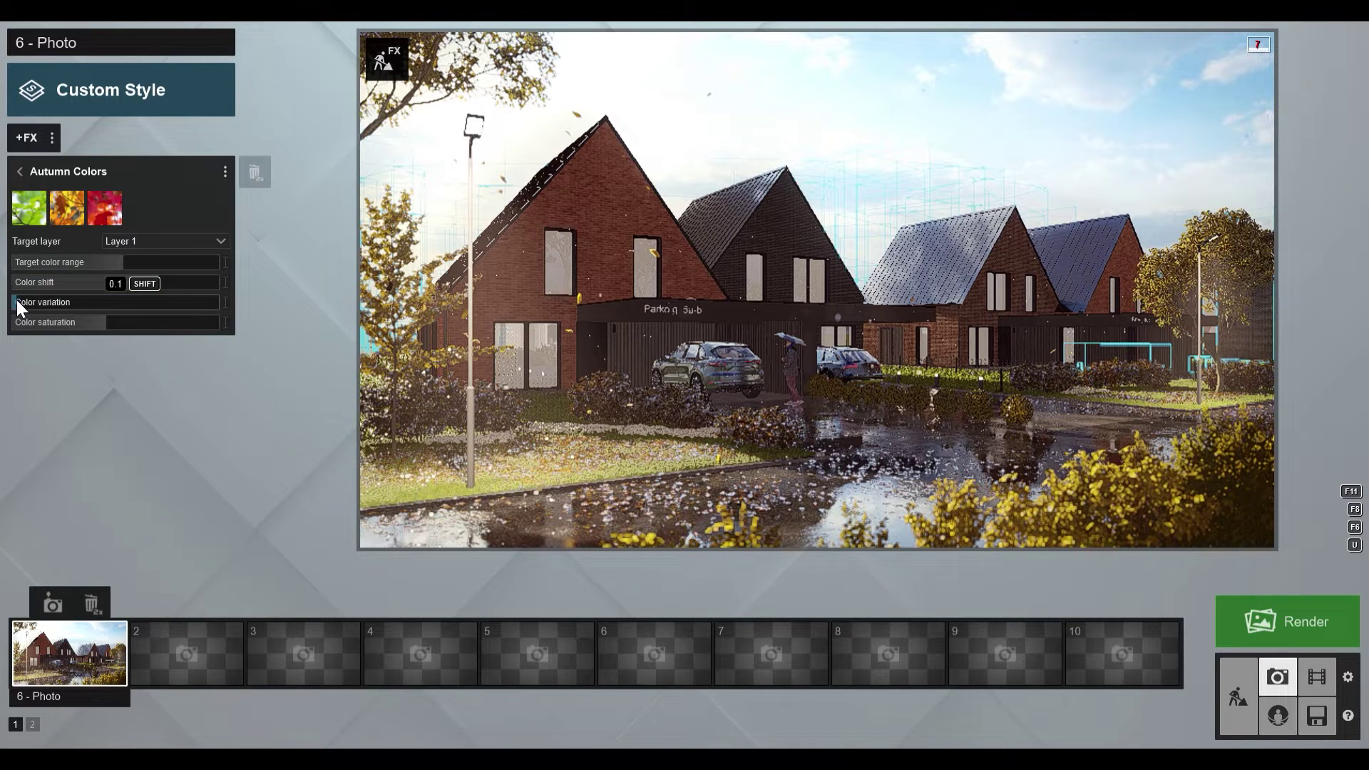
mouse_move(97, 327)
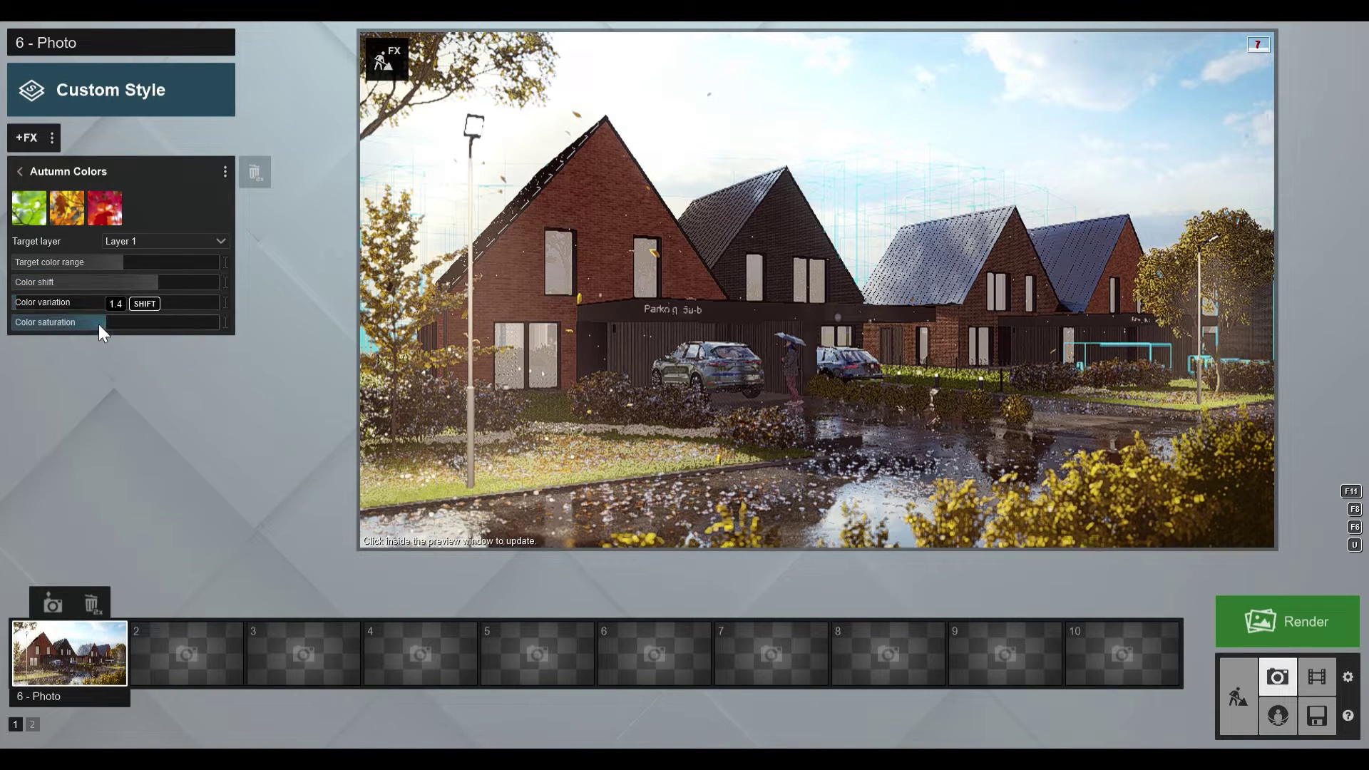
click(483, 343)
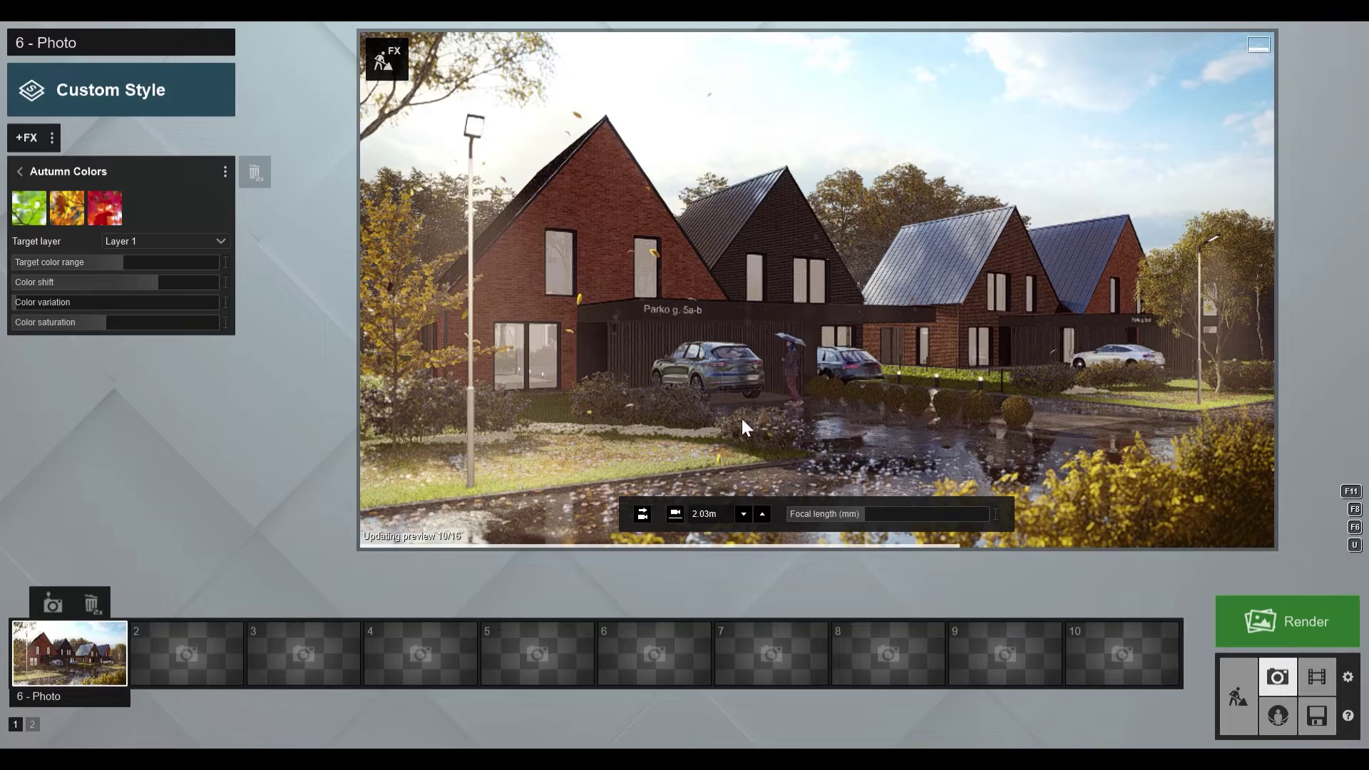
Step: In the scene's build mode, select all shrubs matching the Plant 004 bush beside the driveway and assign them to Layer 2
click(1236, 700)
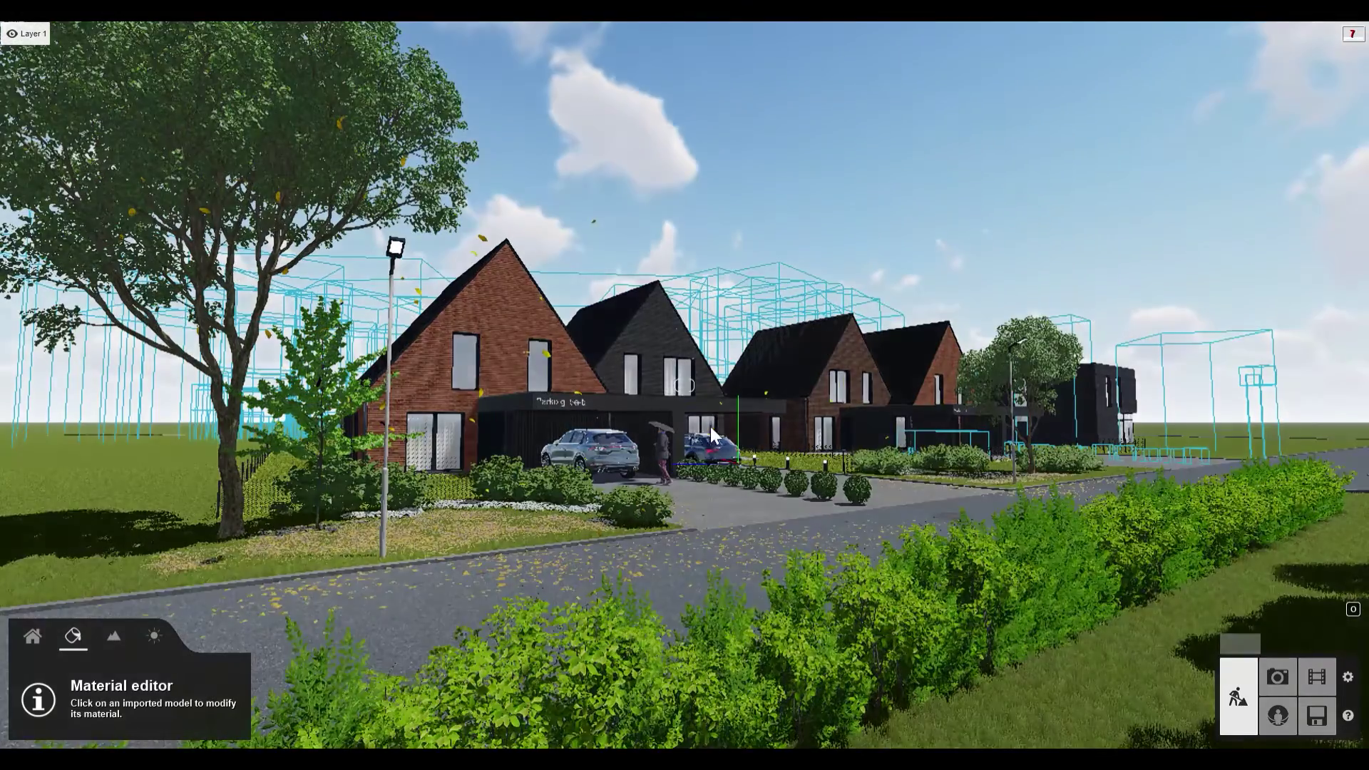
key(w)
right_drag(684, 342, 645, 405)
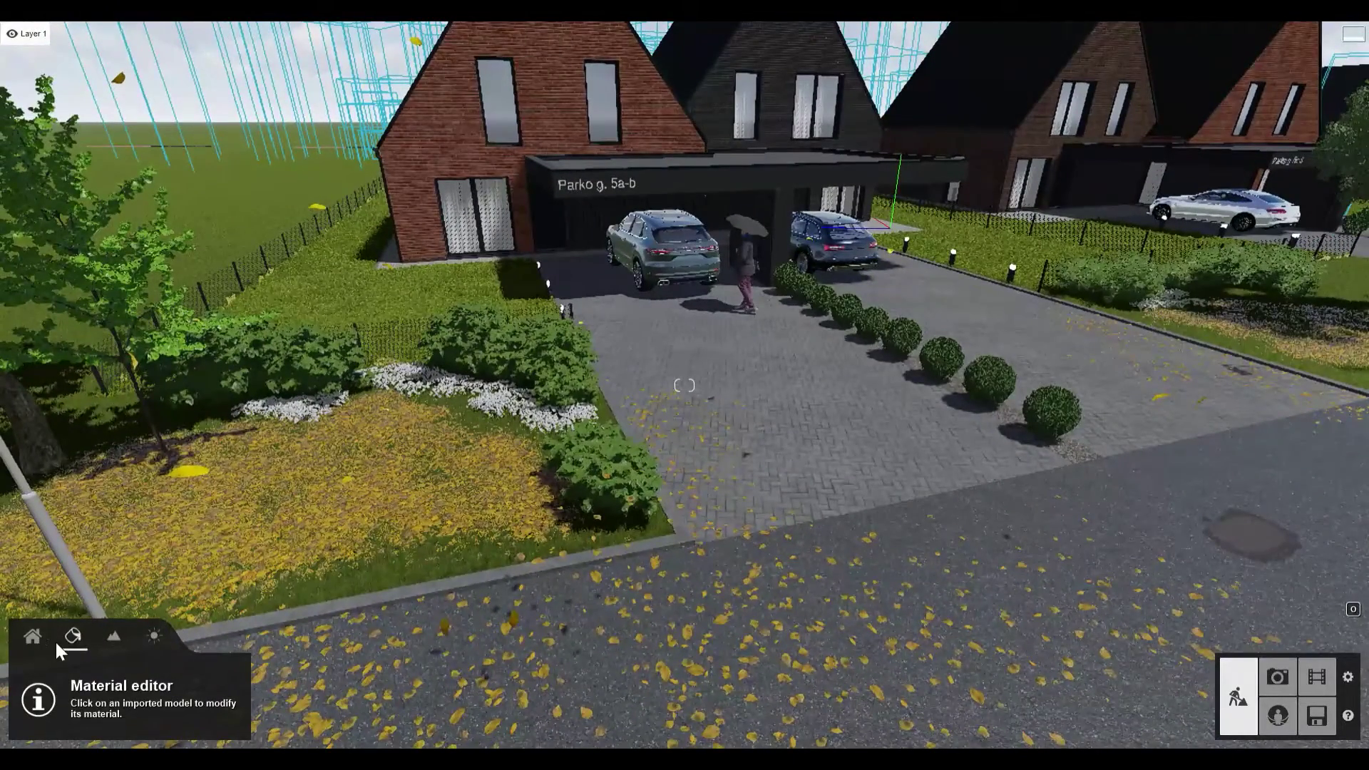
click(39, 637)
click(72, 677)
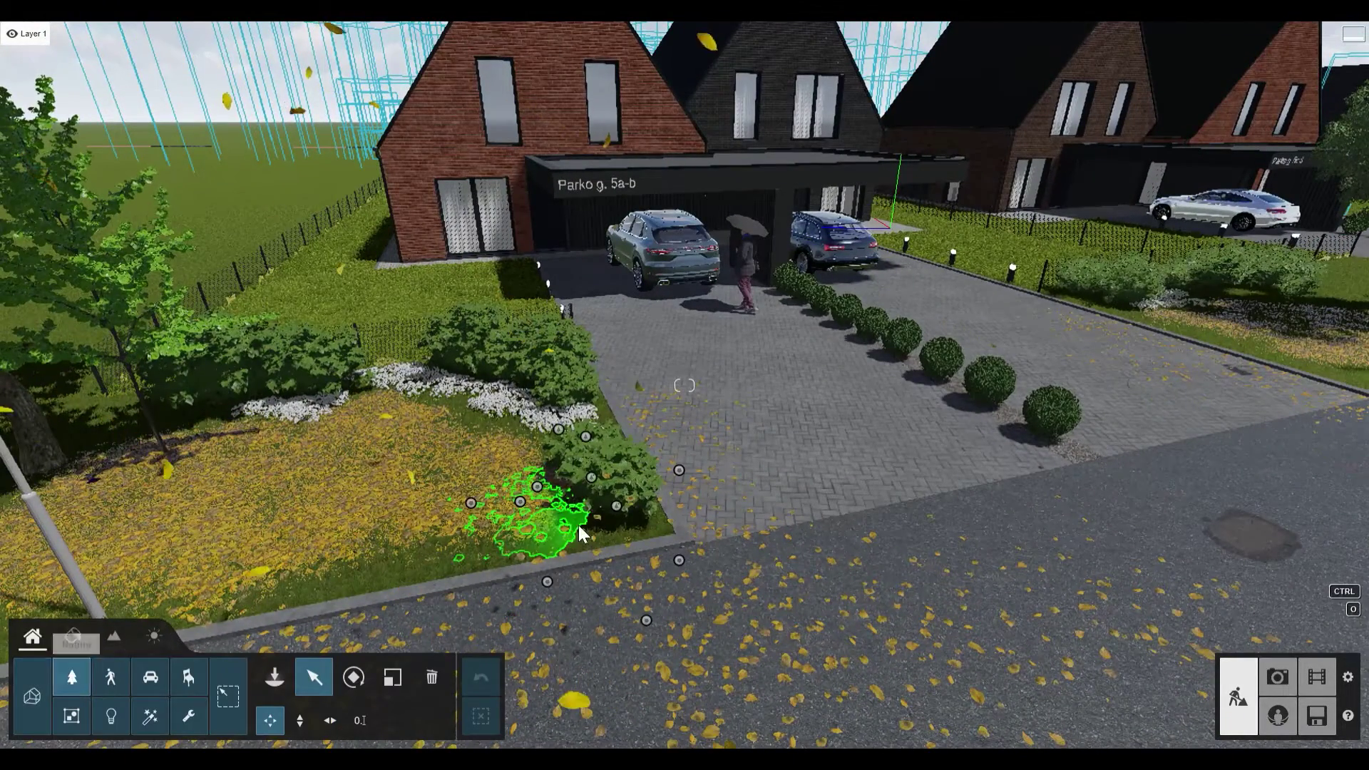
click(592, 487)
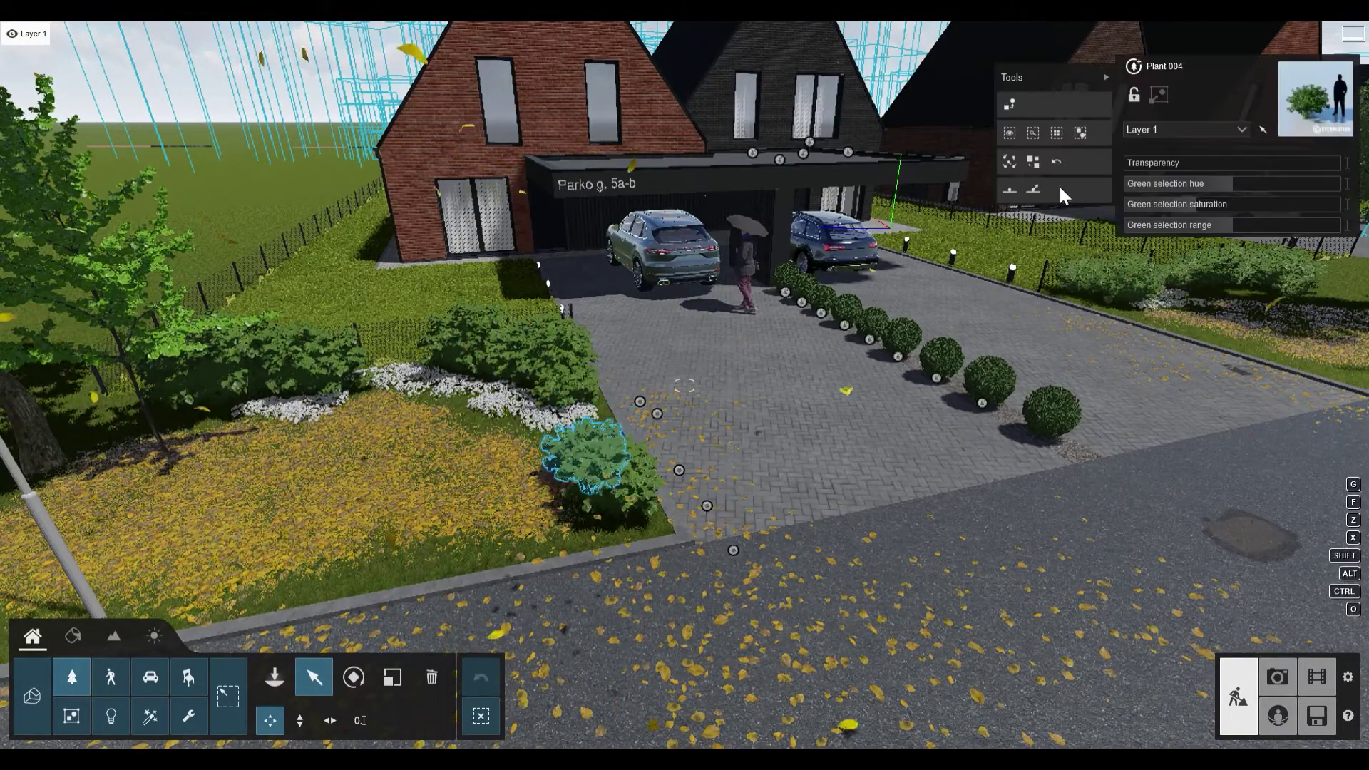
click(1057, 132)
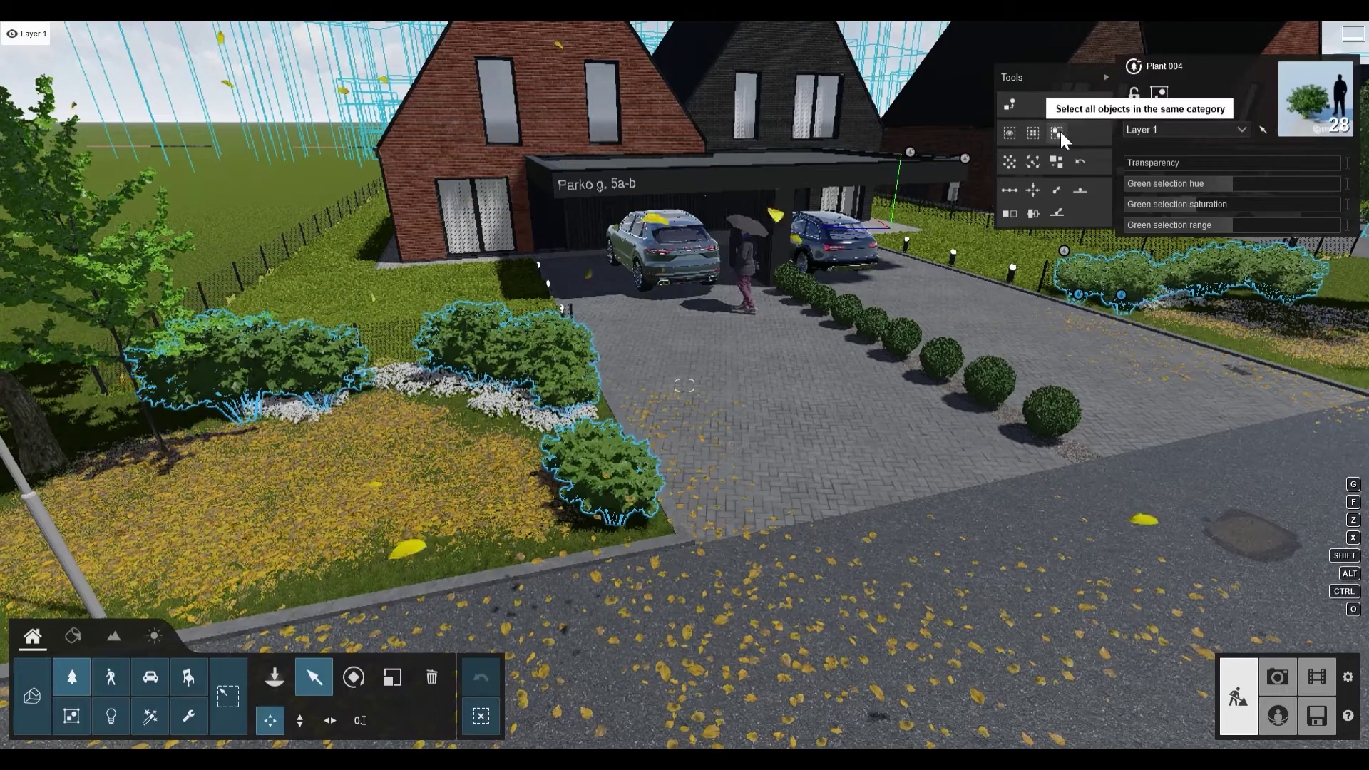
click(1179, 132)
click(1159, 158)
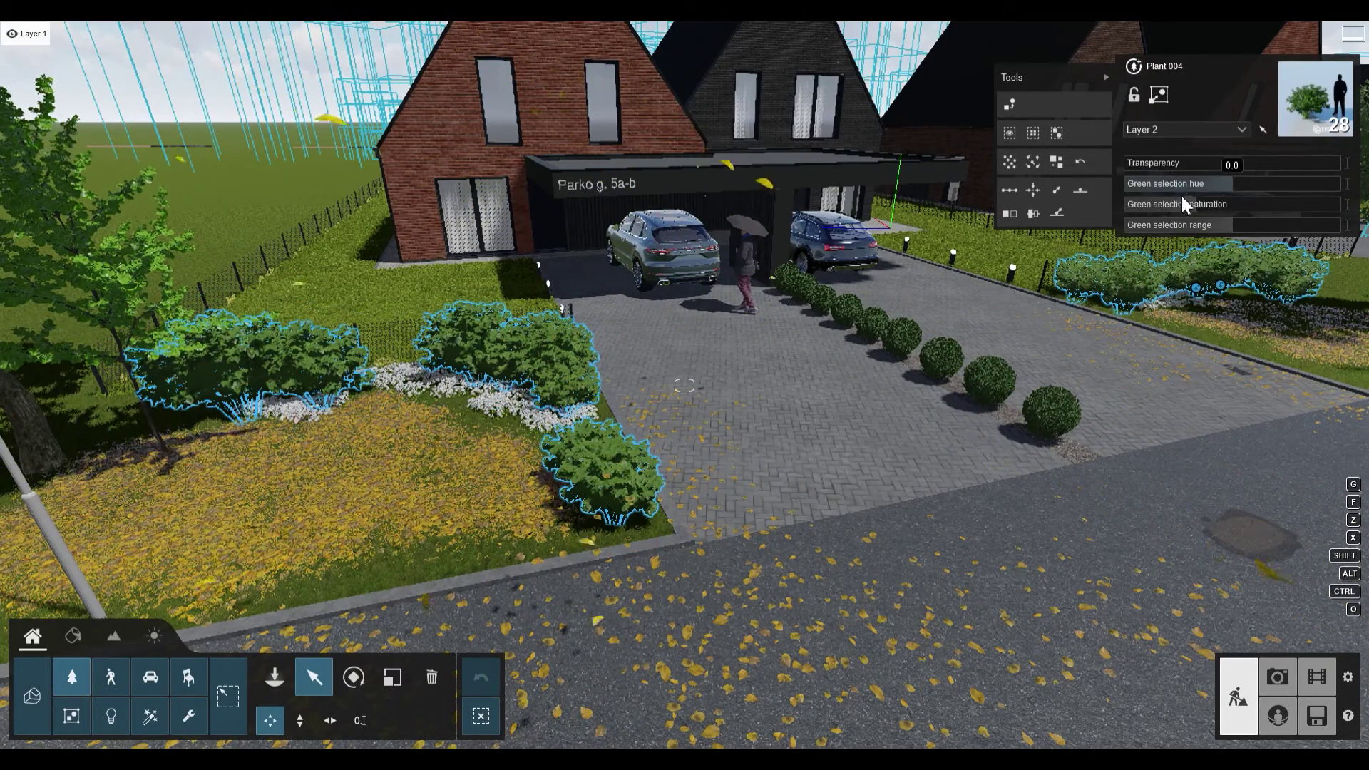
Step: Raise the green selection hue and saturation of the Layer 2 shrubs, restore the photo's saved camera, and update the preview
drag(1165, 183, 1273, 184)
drag(1200, 208, 1299, 199)
click(1277, 673)
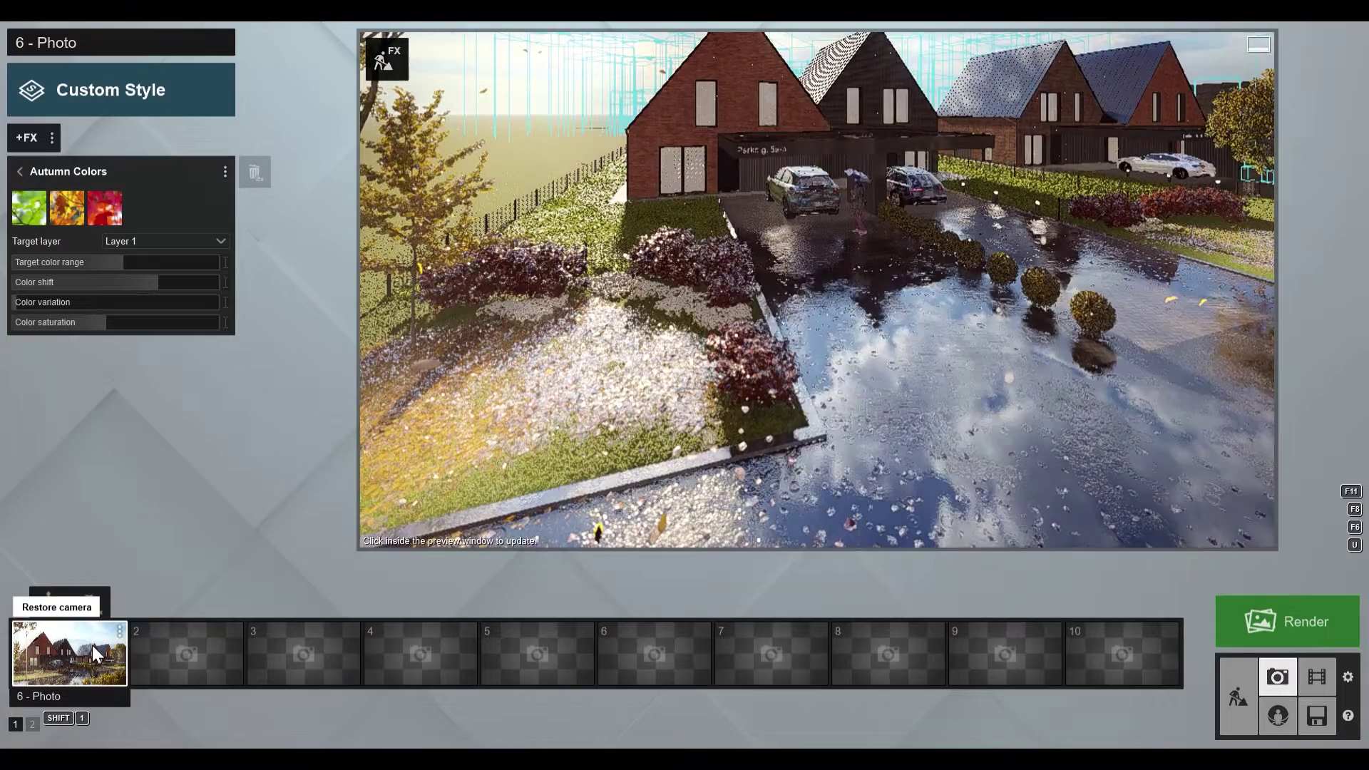
click(91, 644)
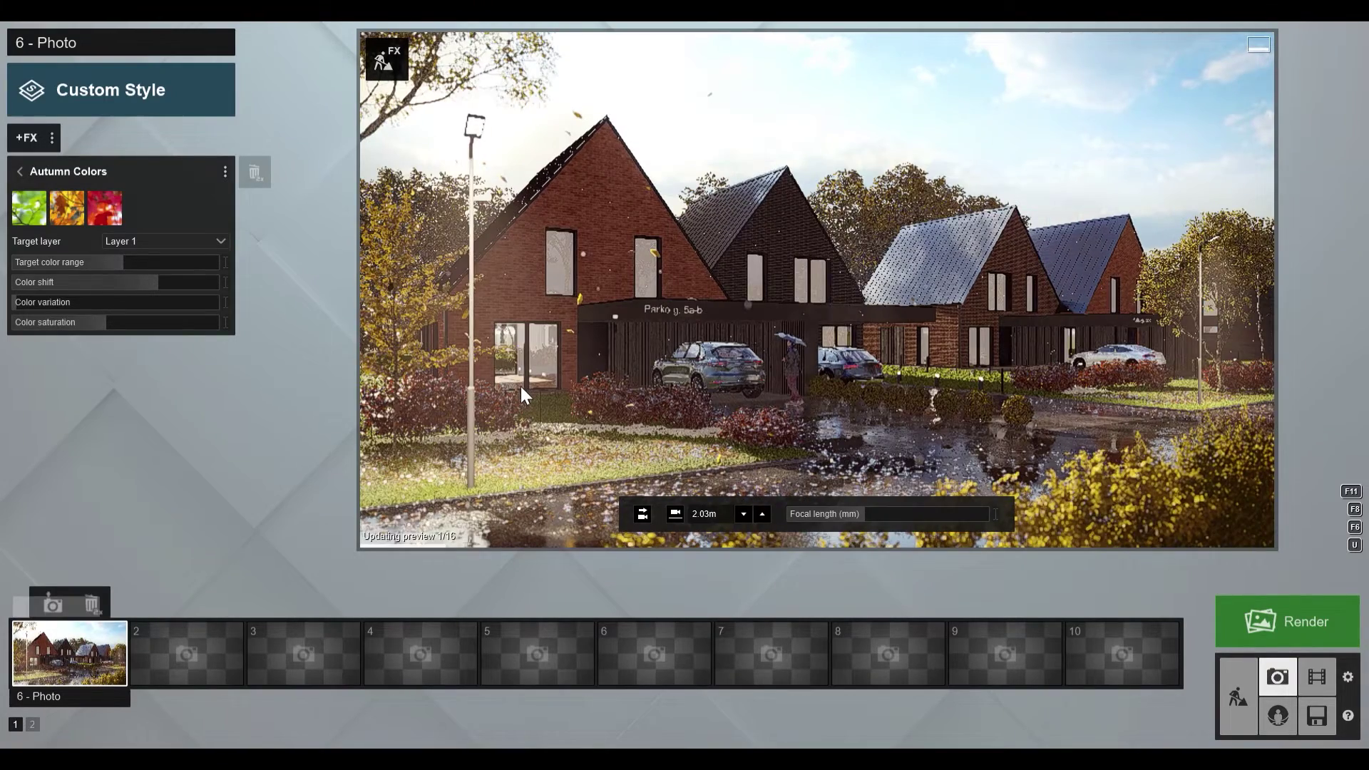
click(519, 383)
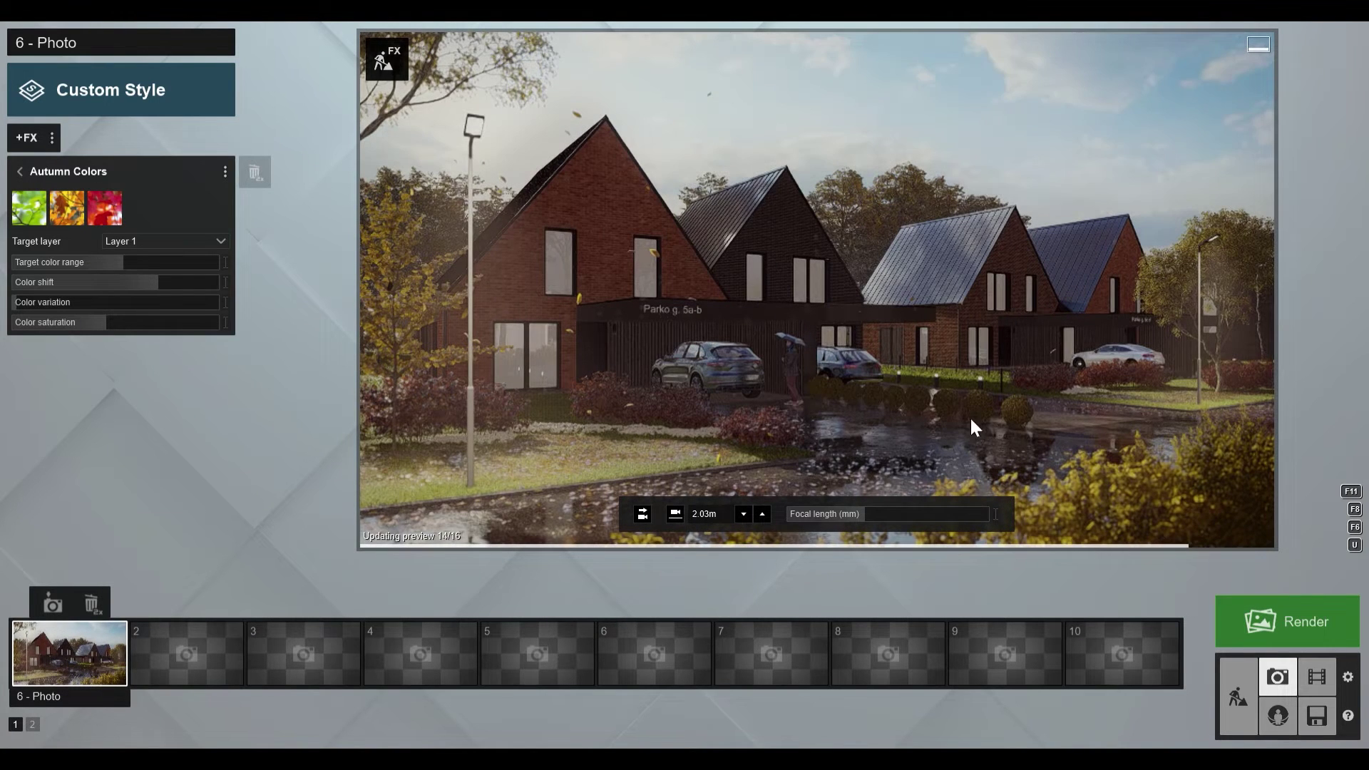
Step: Return to the scene, select all Boxwood 006 balls along the driveway, and assign them to Layer 3
click(1237, 712)
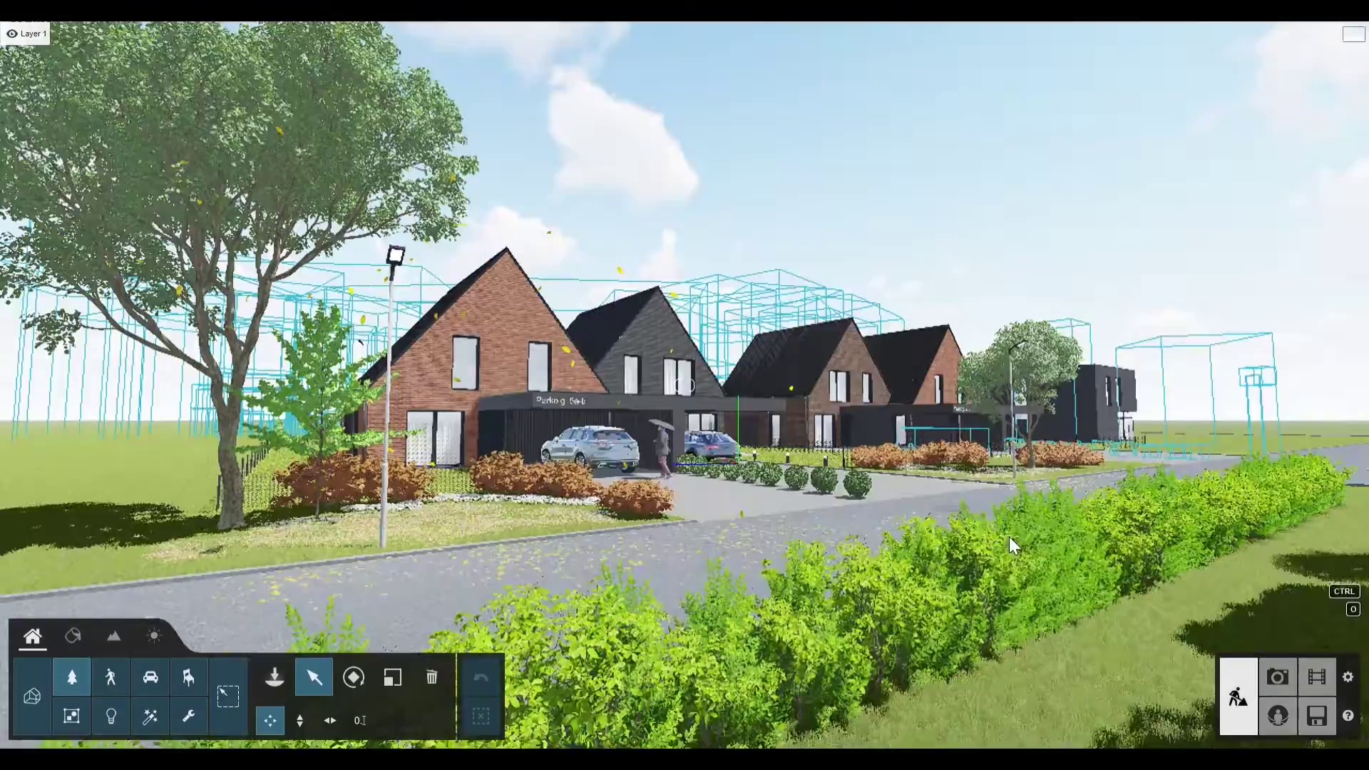
key(w)
key(s)
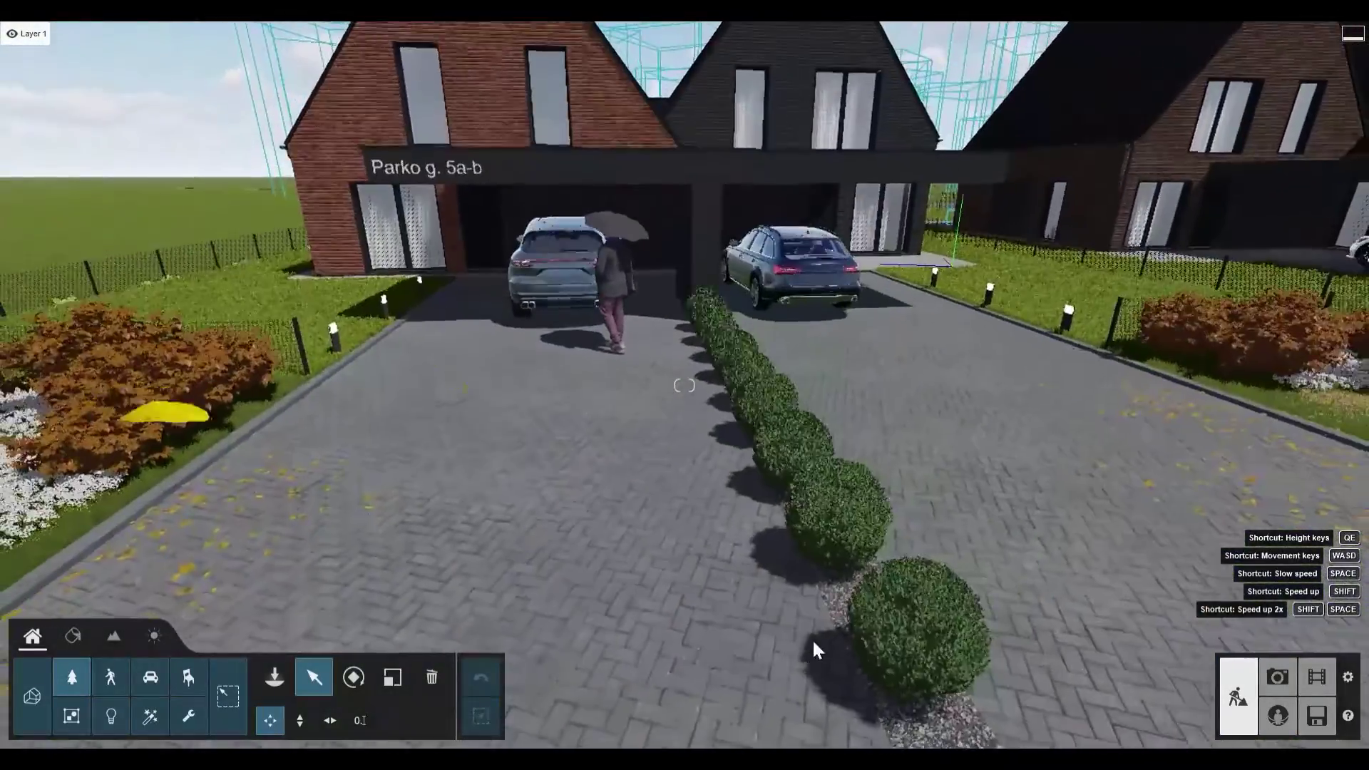
click(828, 531)
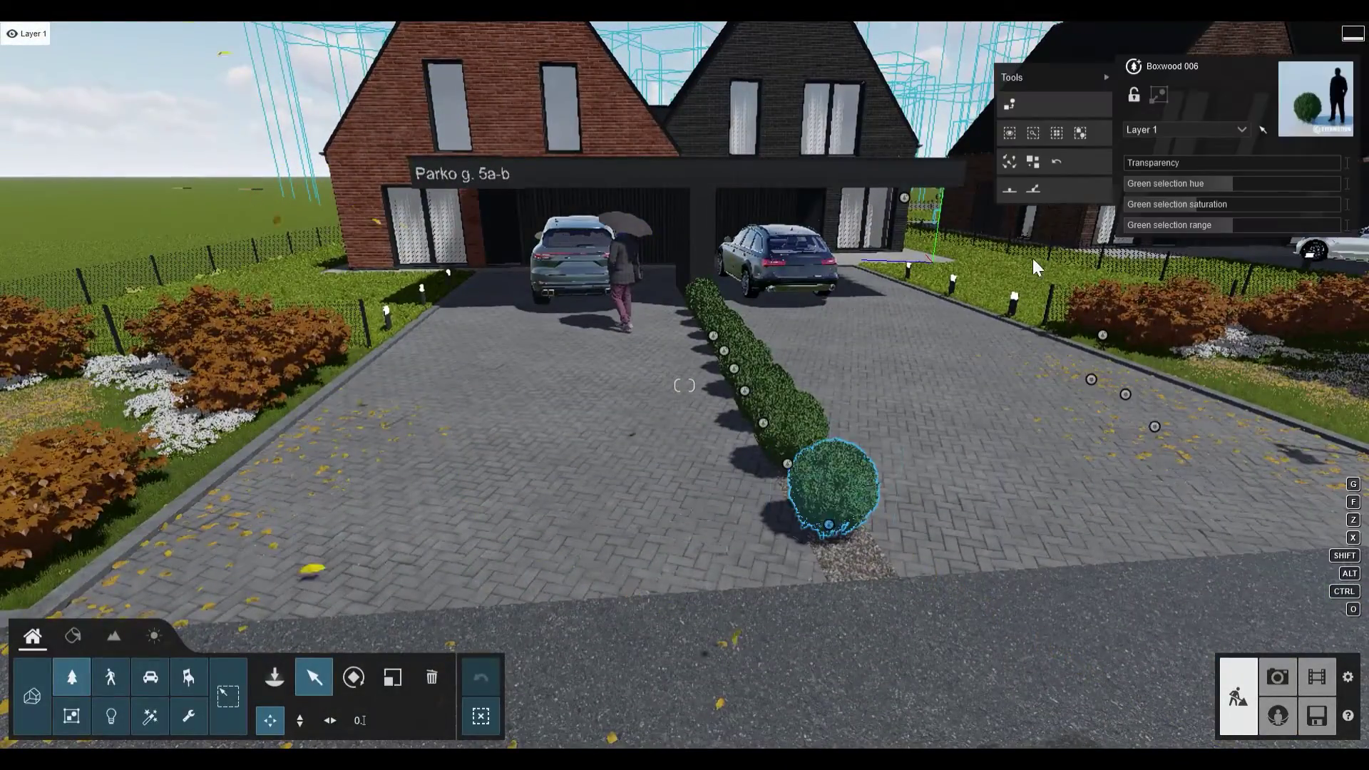
click(1165, 131)
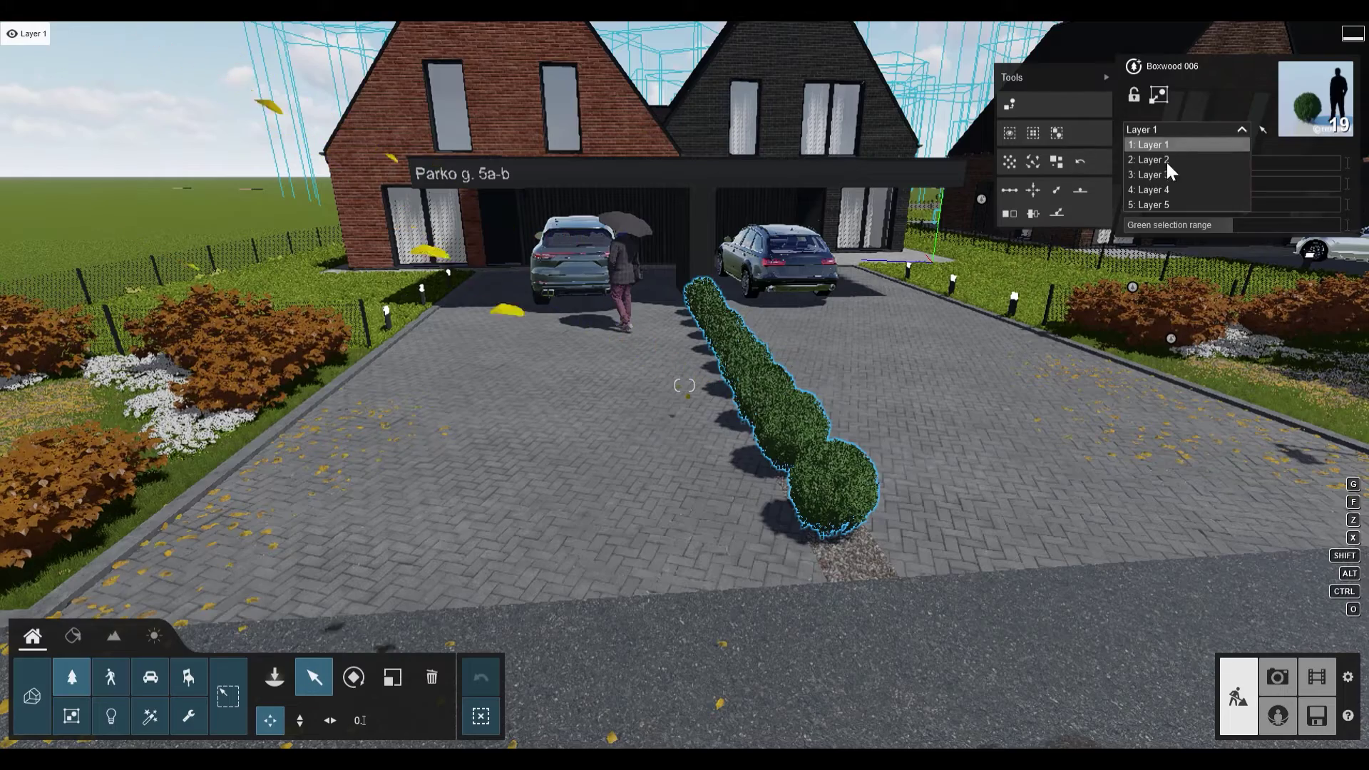
click(1160, 174)
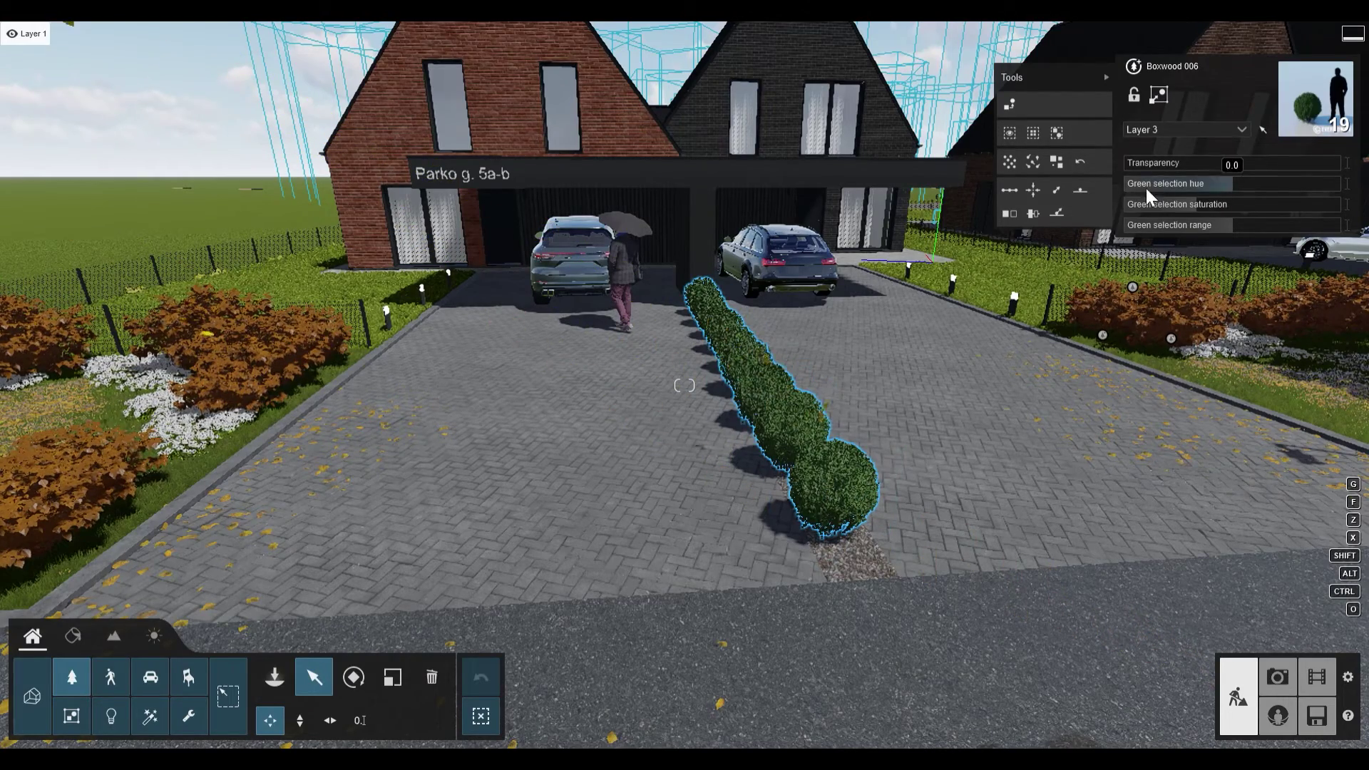
Step: Shift the green selection hue of the boxwoods to about 1.5 and increase their green selection saturation
right_drag(878, 361, 998, 364)
right_drag(855, 335, 826, 360)
key(a)
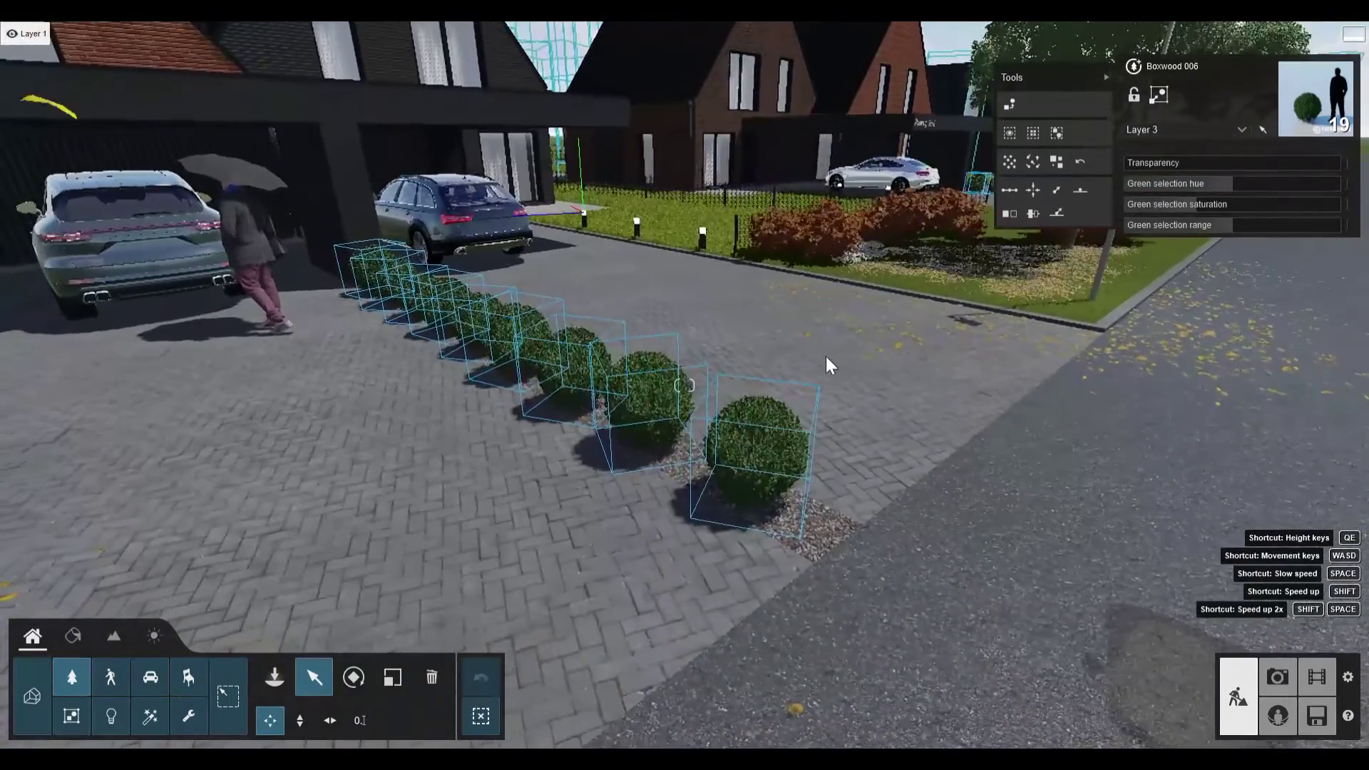
drag(1169, 184, 1254, 183)
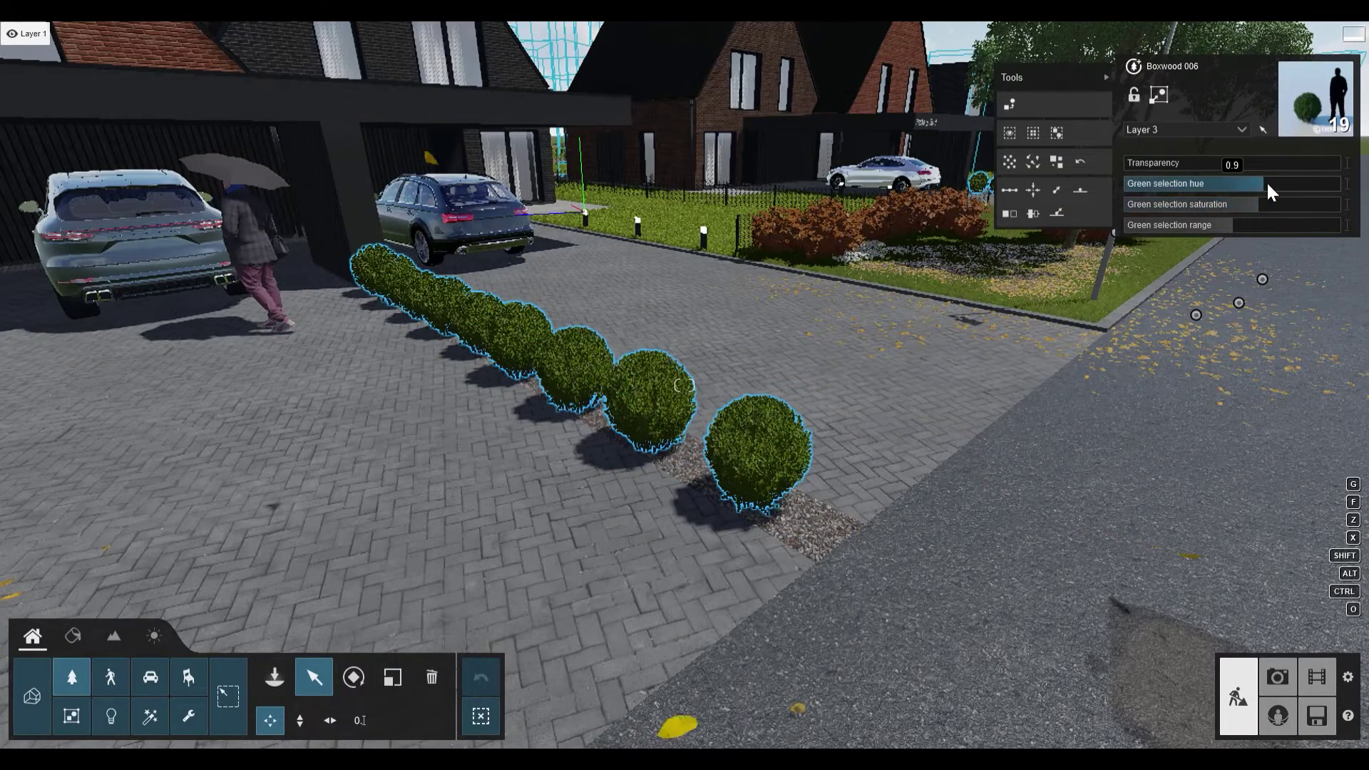
mouse_move(1283, 192)
mouse_down()
mouse_move(1296, 194)
mouse_move(1280, 192)
mouse_up()
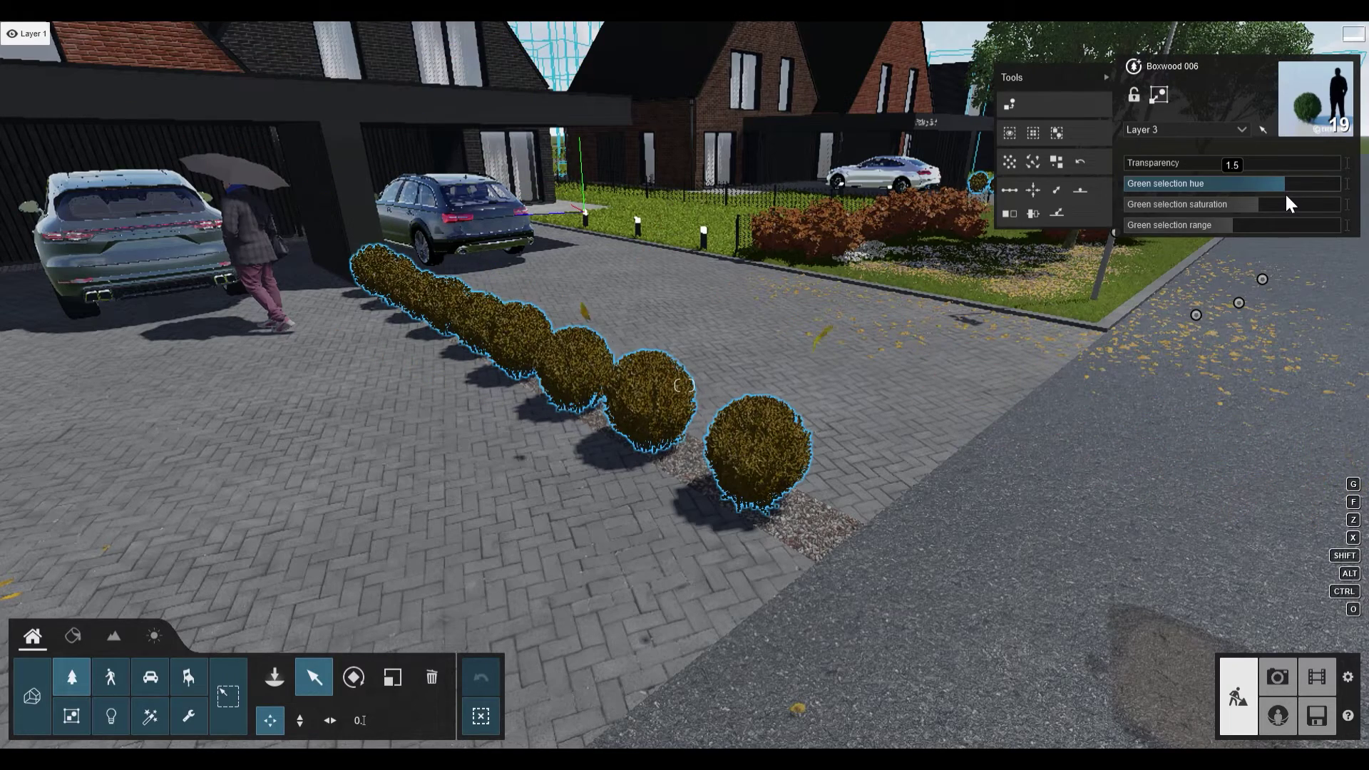
drag(1256, 205, 1286, 183)
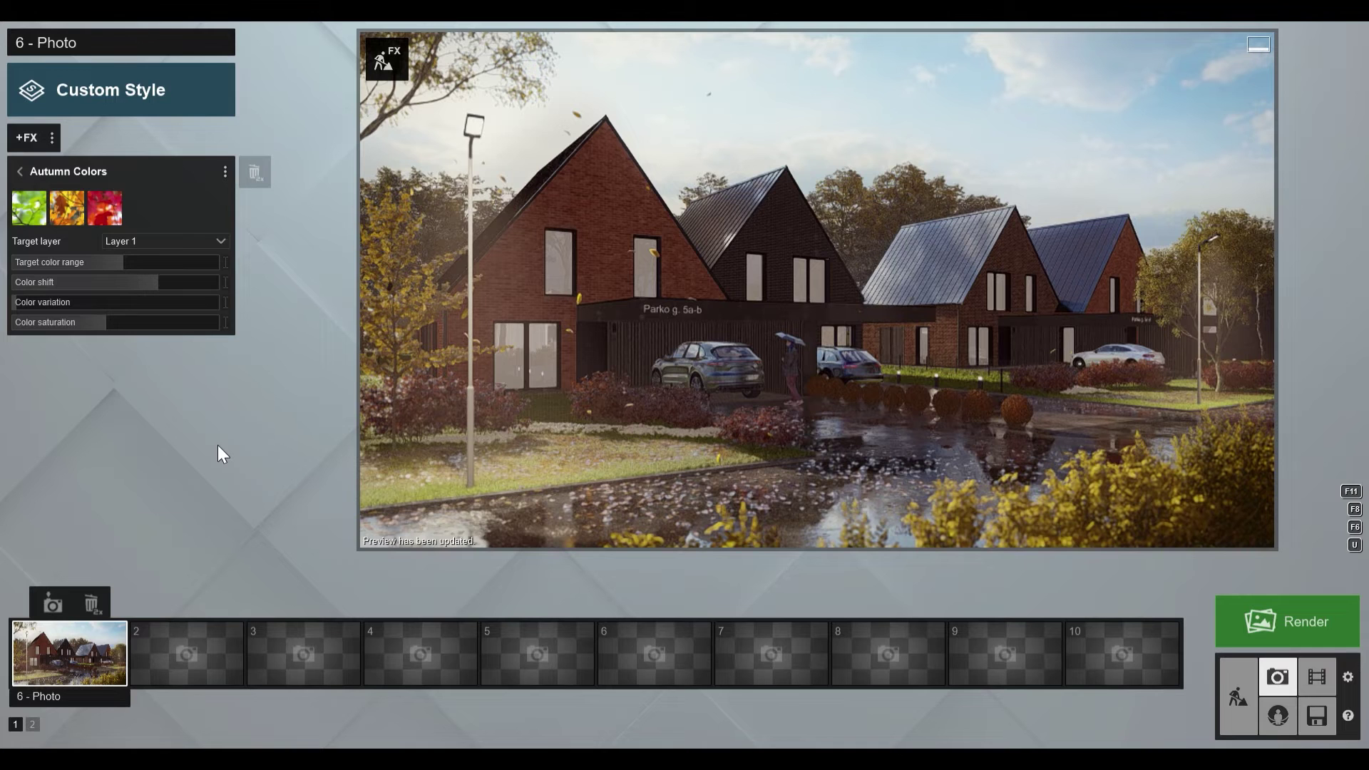
Step: Open the photo render options for the current shot
click(1280, 631)
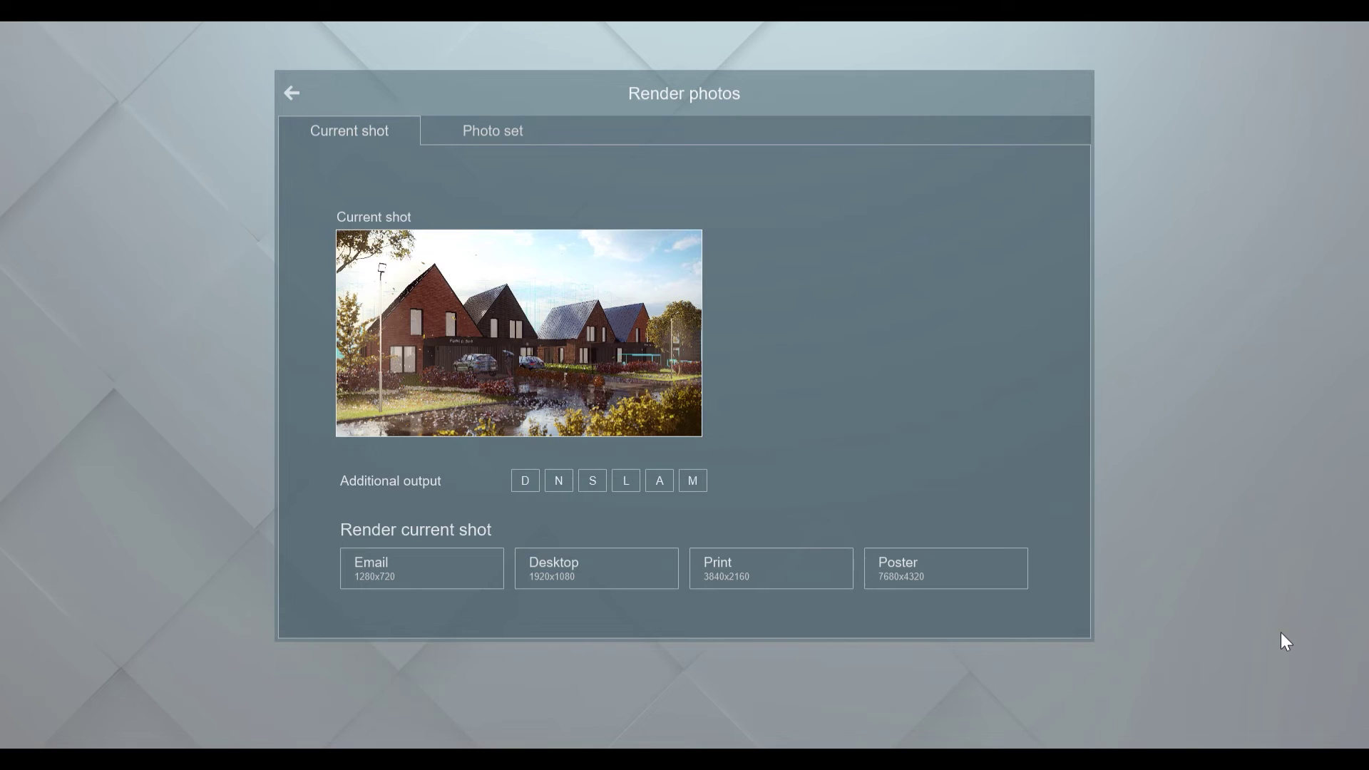